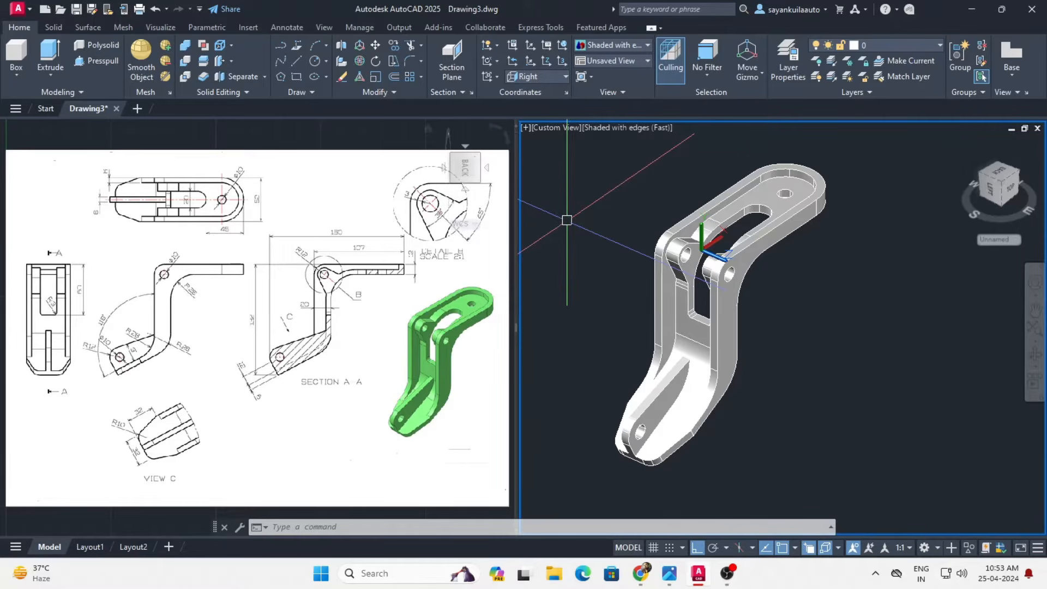
click(926, 547)
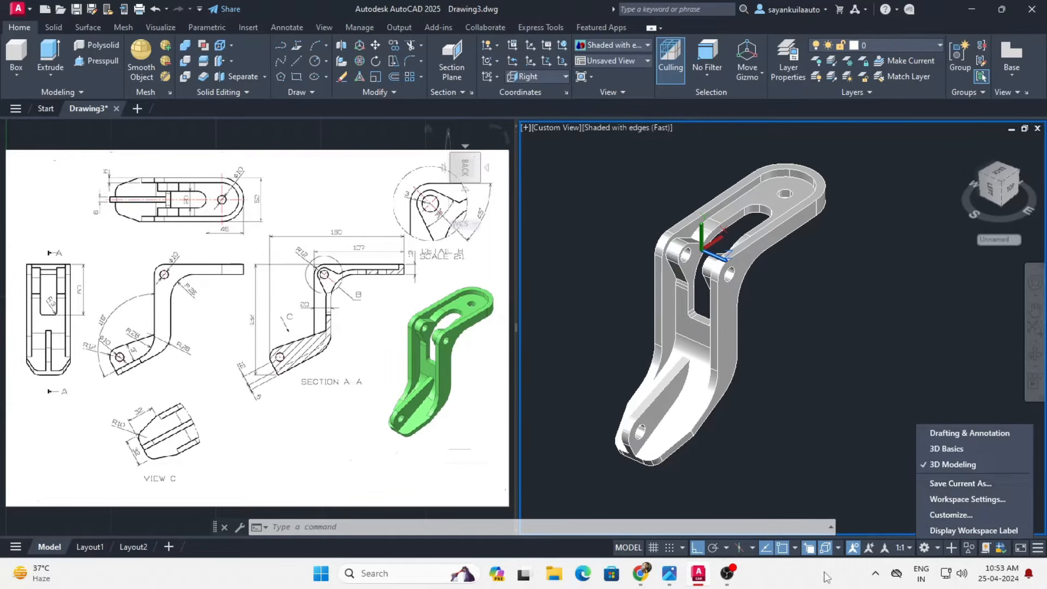
click(825, 576)
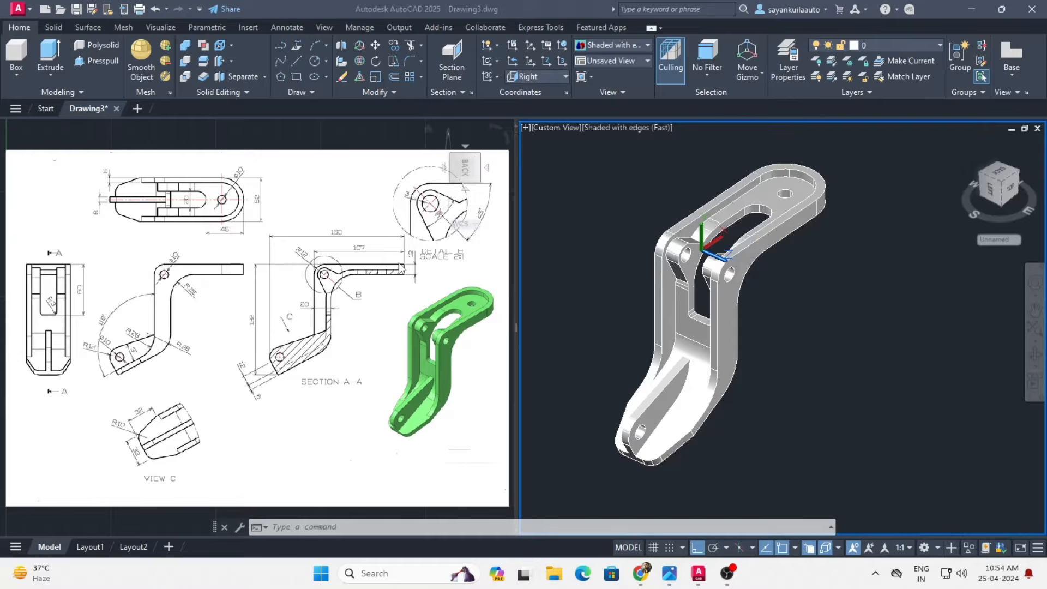
- Switch the 3D model viewport to the Right view and enlarge the section A-A drawing in the reference viewport
click(552, 129)
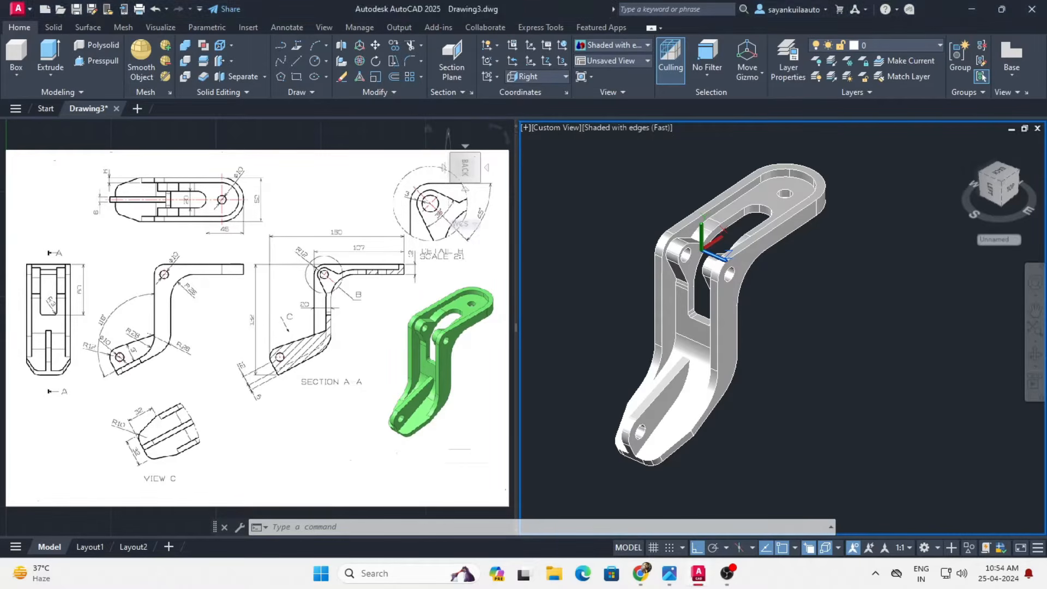
click(560, 127)
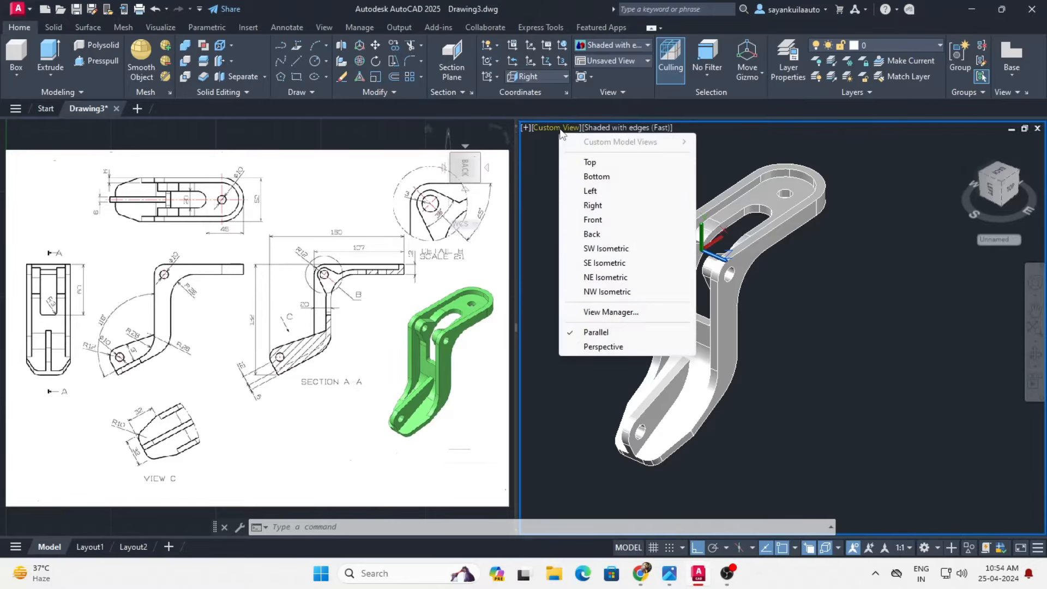
click(593, 206)
click(259, 353)
scroll(259, 353, up, 2)
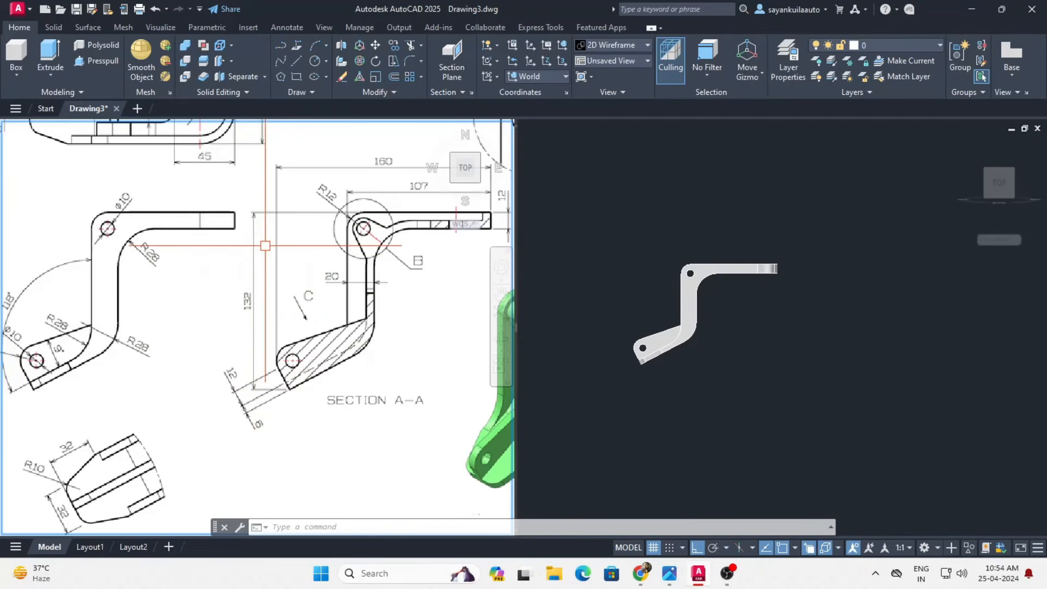
- Draw a vertical line 132 long in the empty space to the right of the bracket model
click(844, 341)
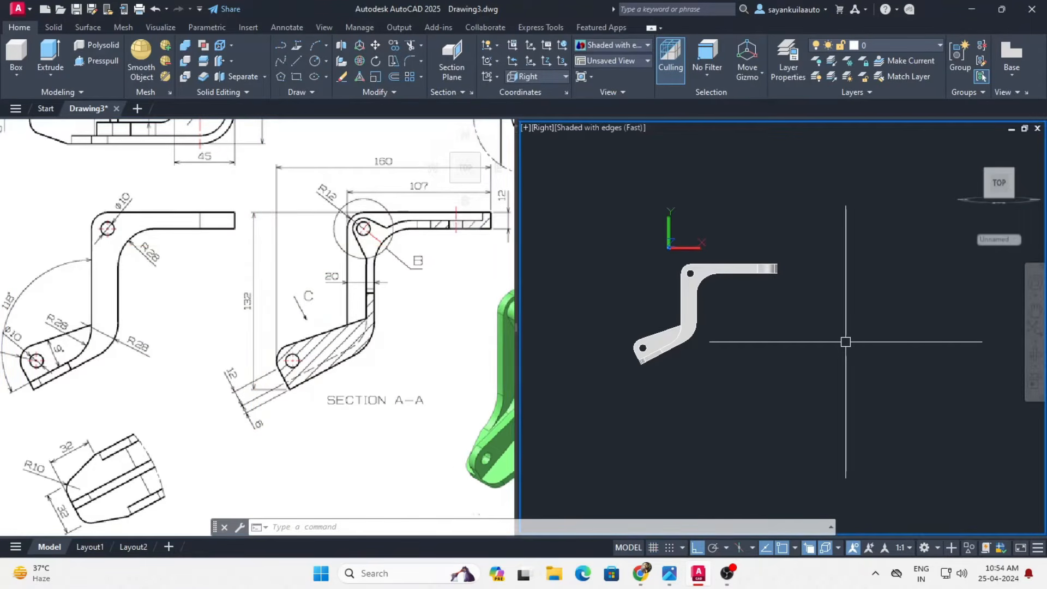
text(l)
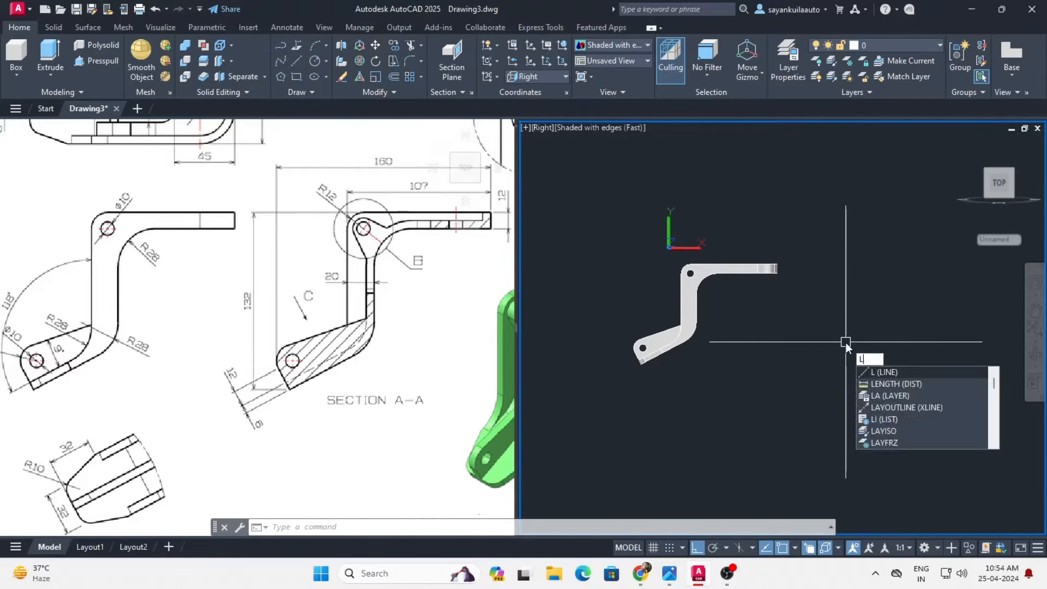
key(Return)
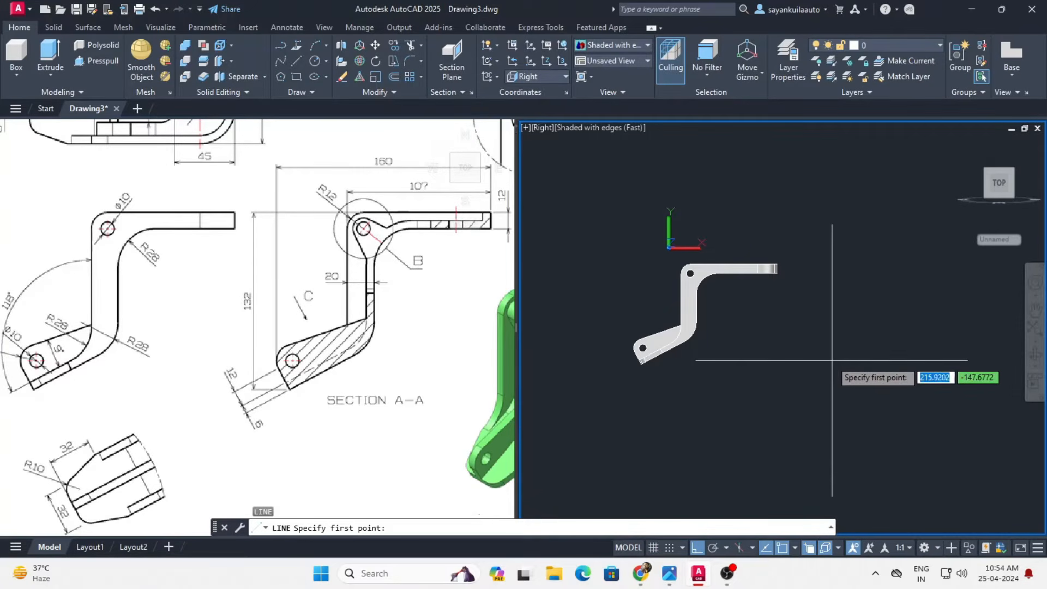
click(831, 359)
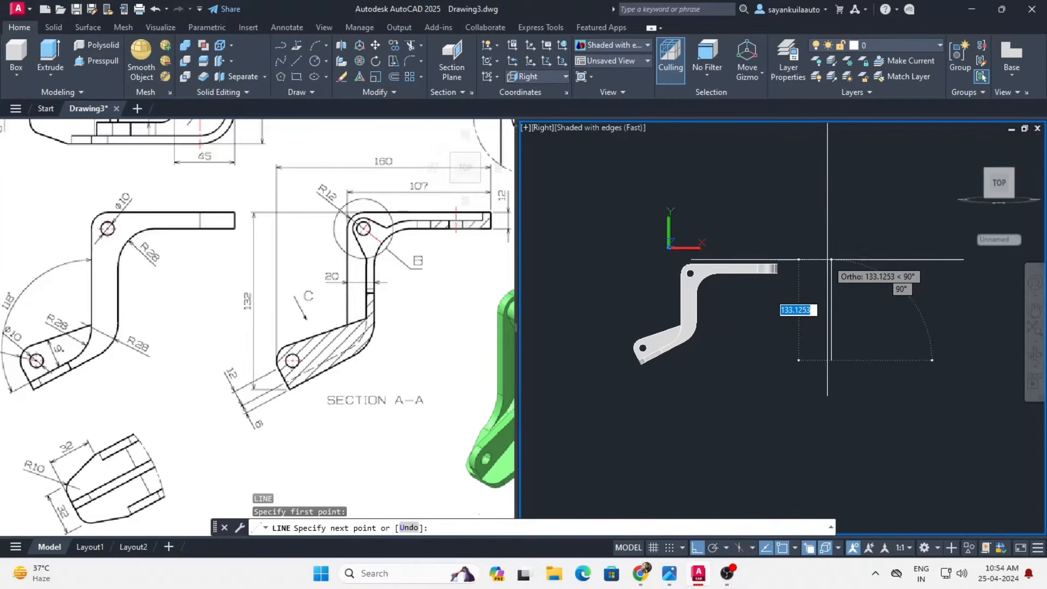
text(132)
key(Return)
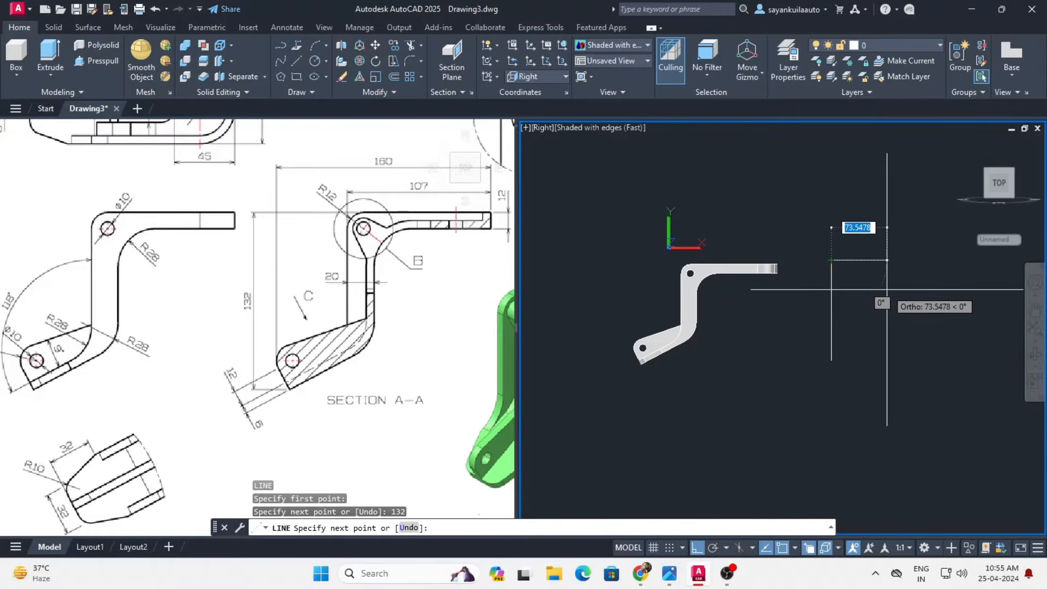
key(Return)
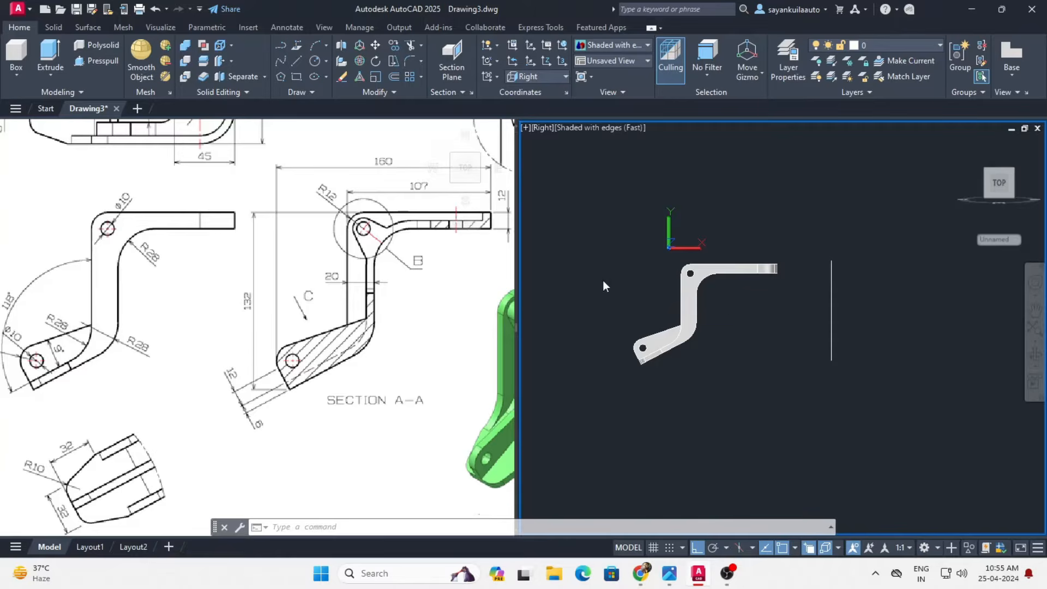
- Offset the 132-long vertical line by 53 to its right
text(o)
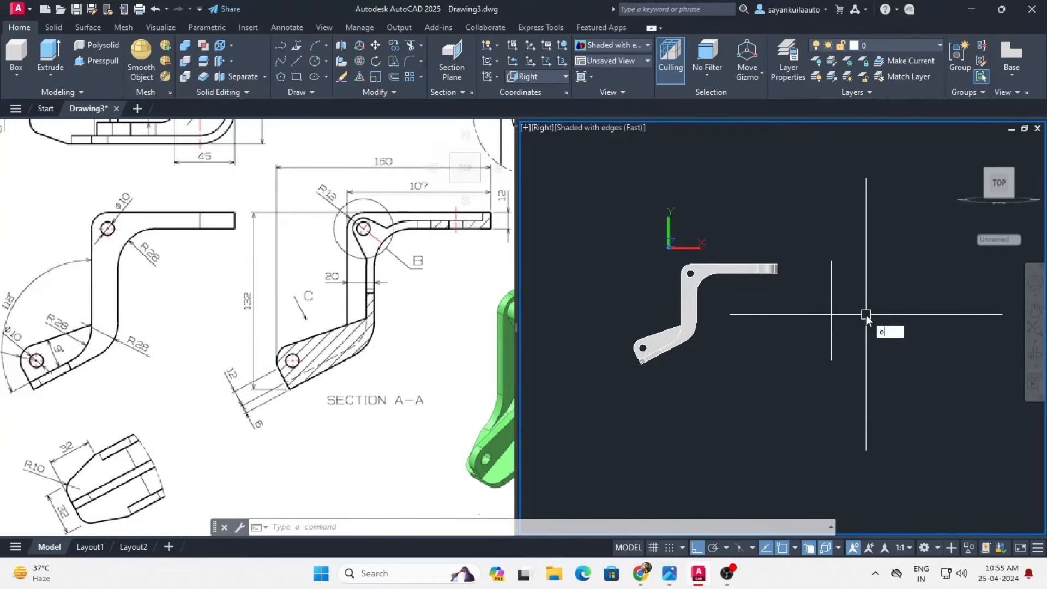
key(Return)
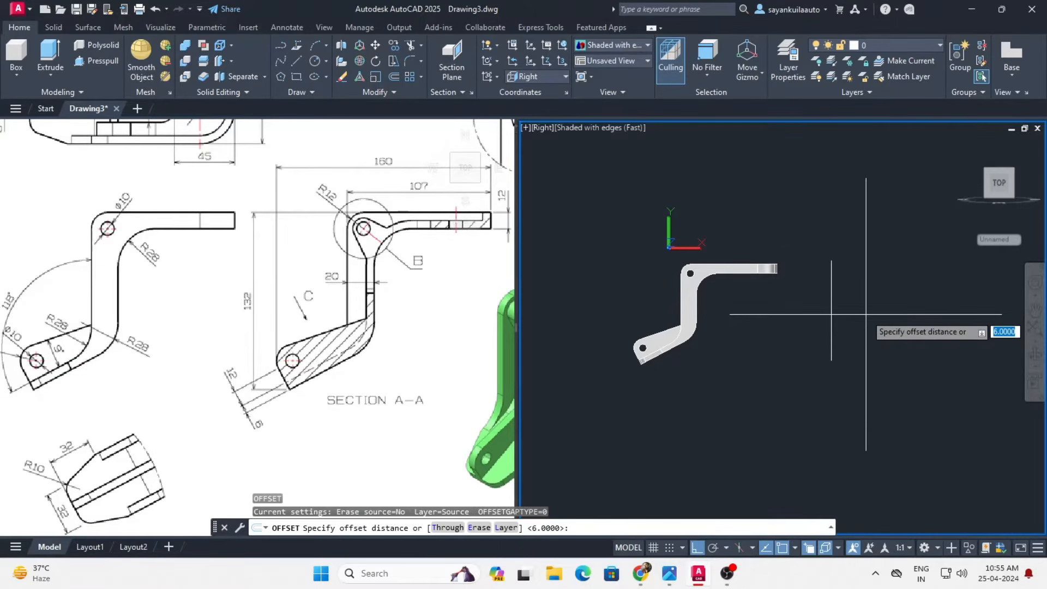
text(53)
key(Return)
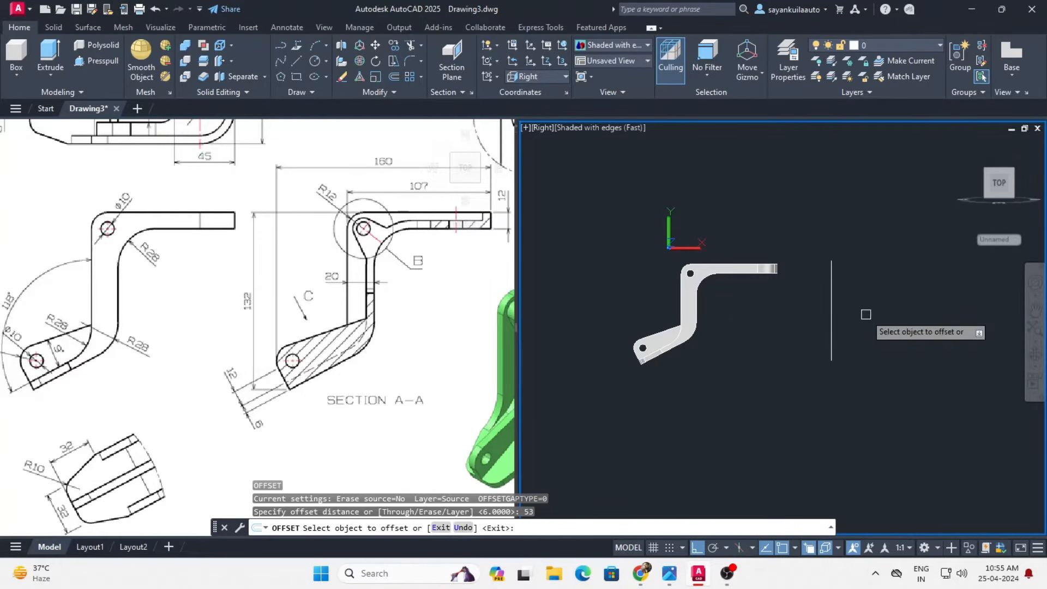
click(831, 308)
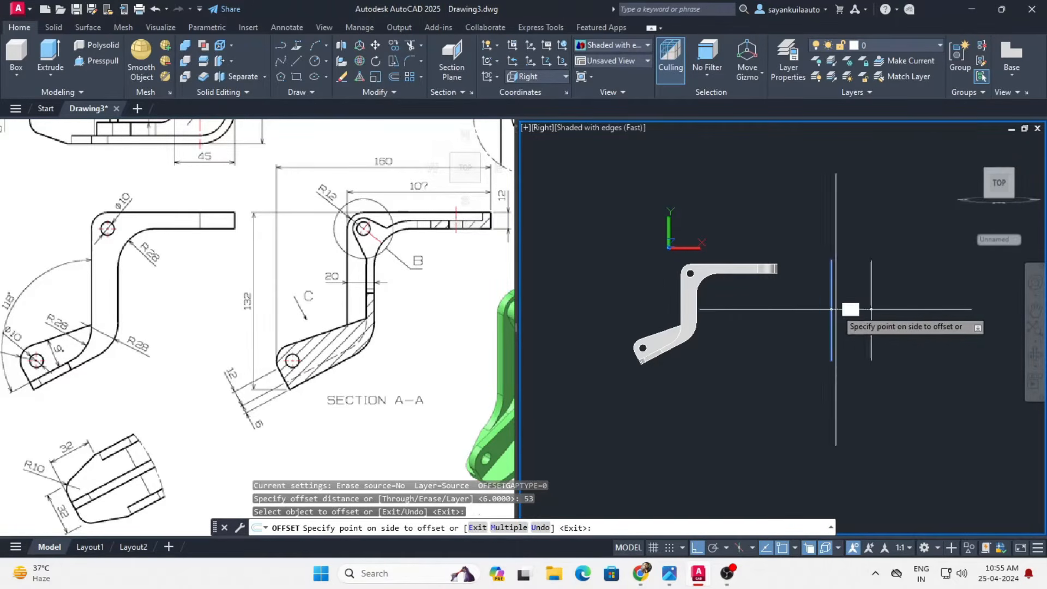
click(899, 311)
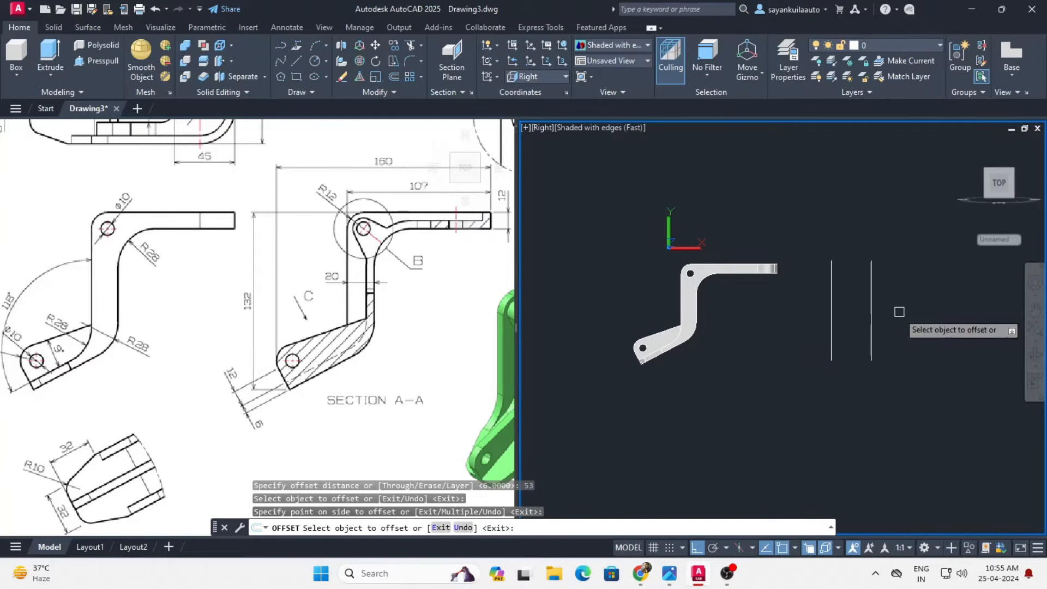
- Offset the second vertical line to its right by 107 and again by 20
click(872, 321)
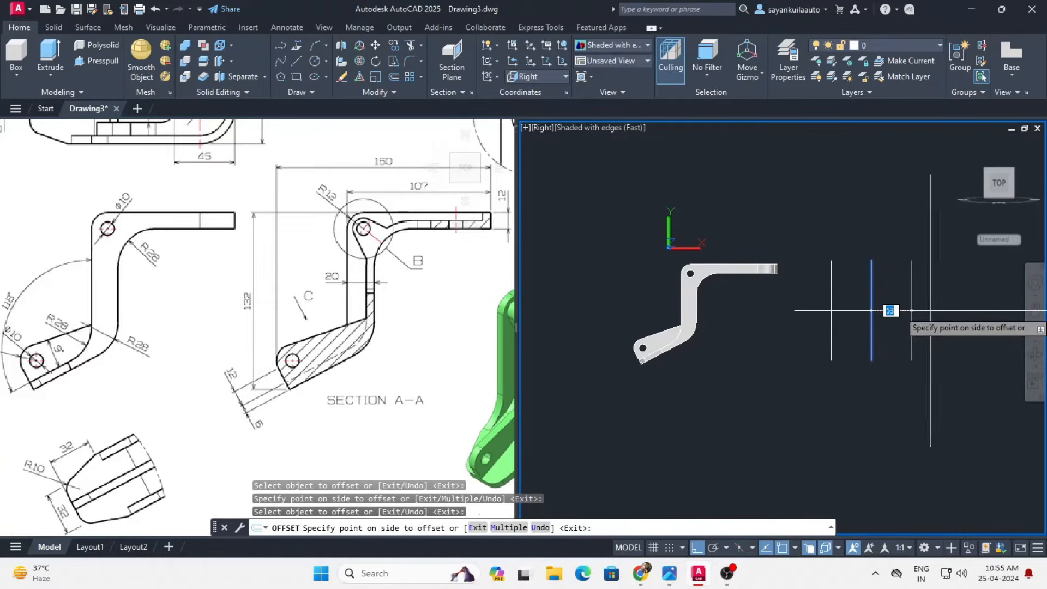
text(107)
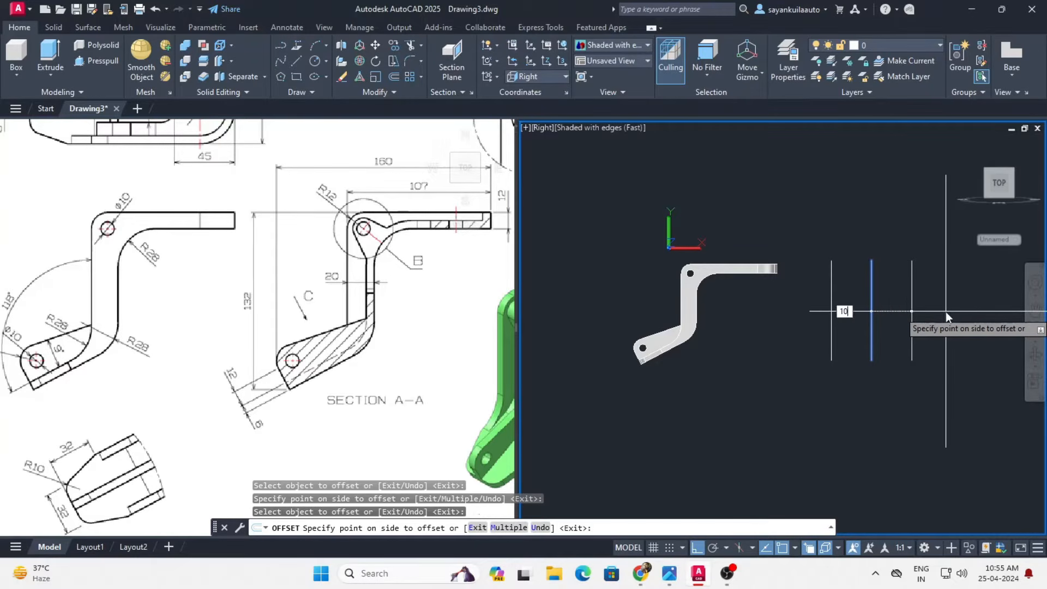
key(Return)
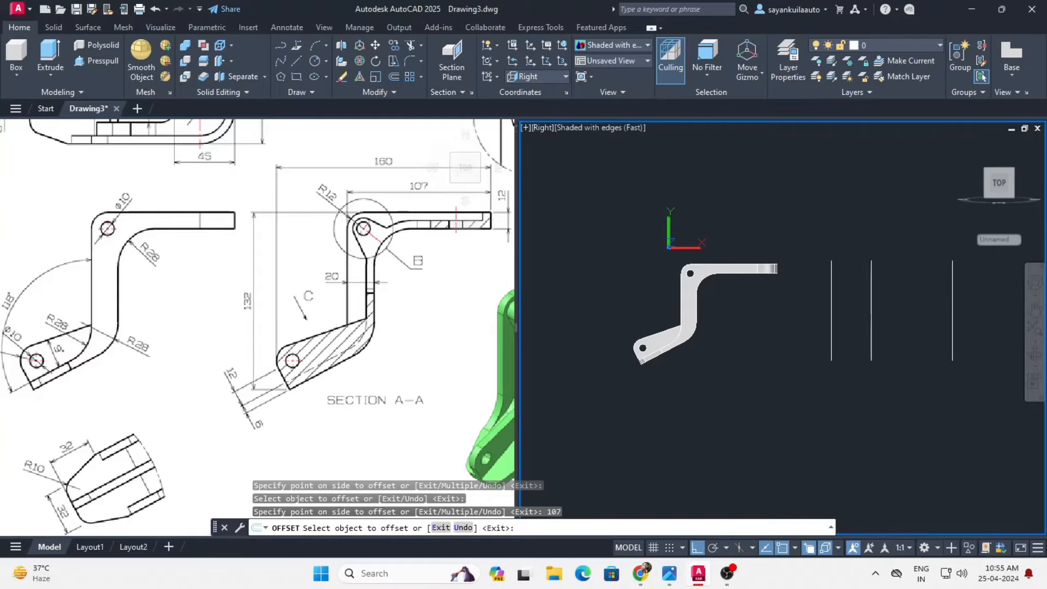
click(872, 308)
text(20)
key(Return)
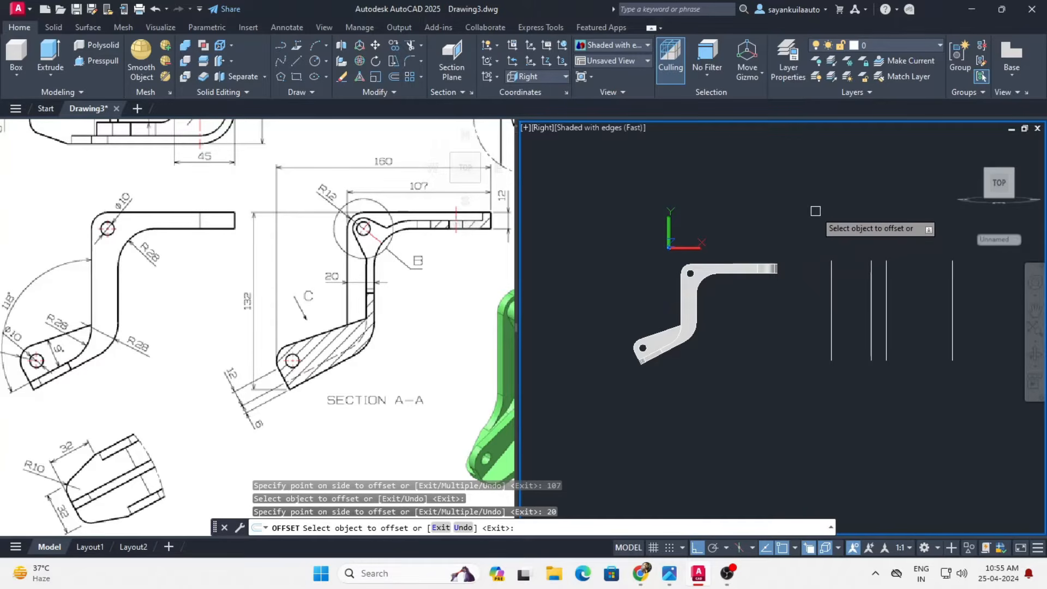
key(Return)
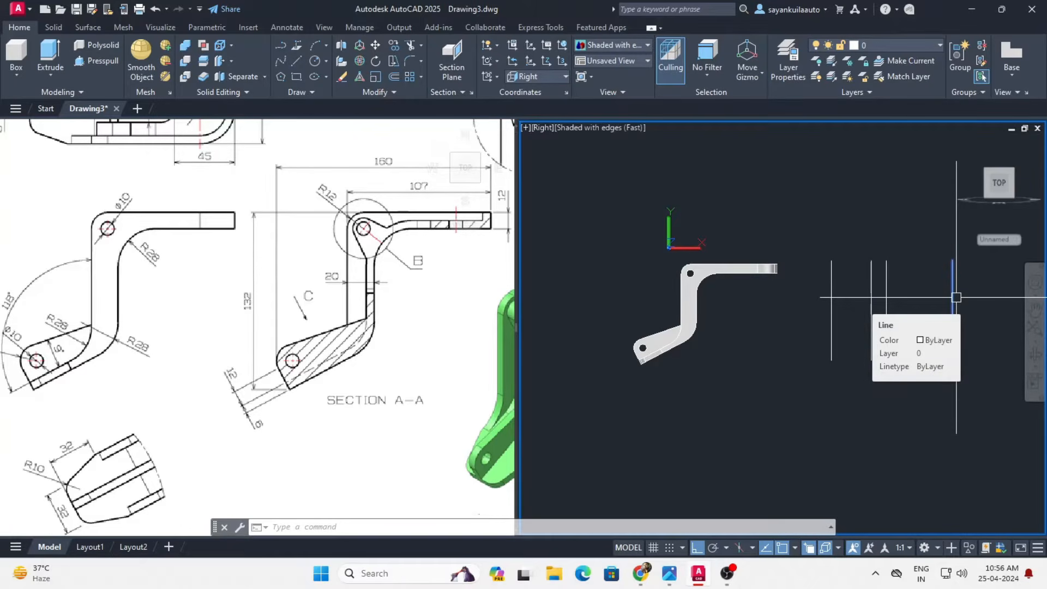
- Shorten the rightmost vertical line by stretching its lower endpoint upward 120
click(951, 315)
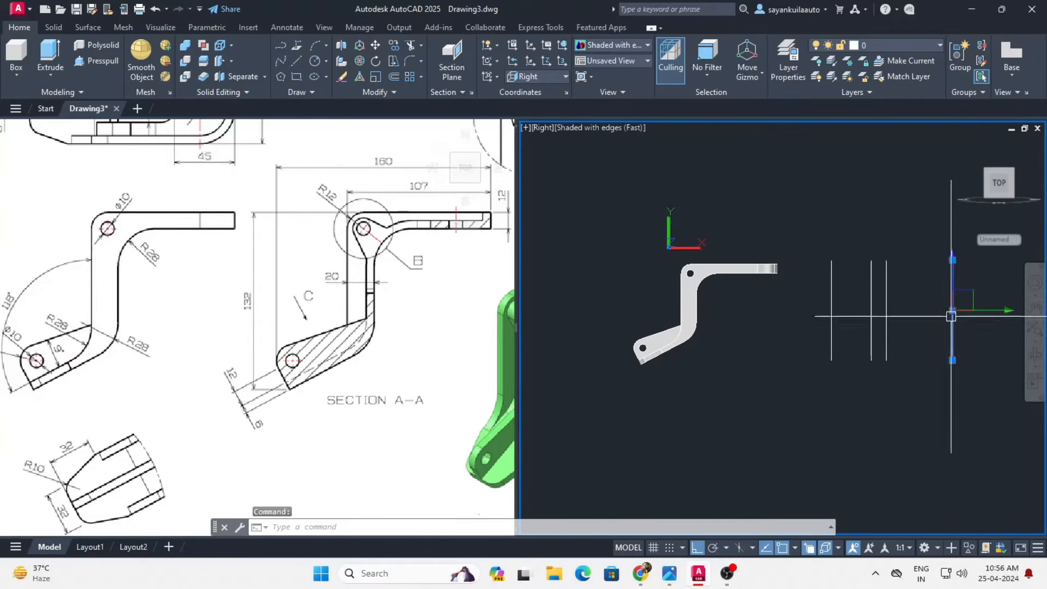
click(952, 359)
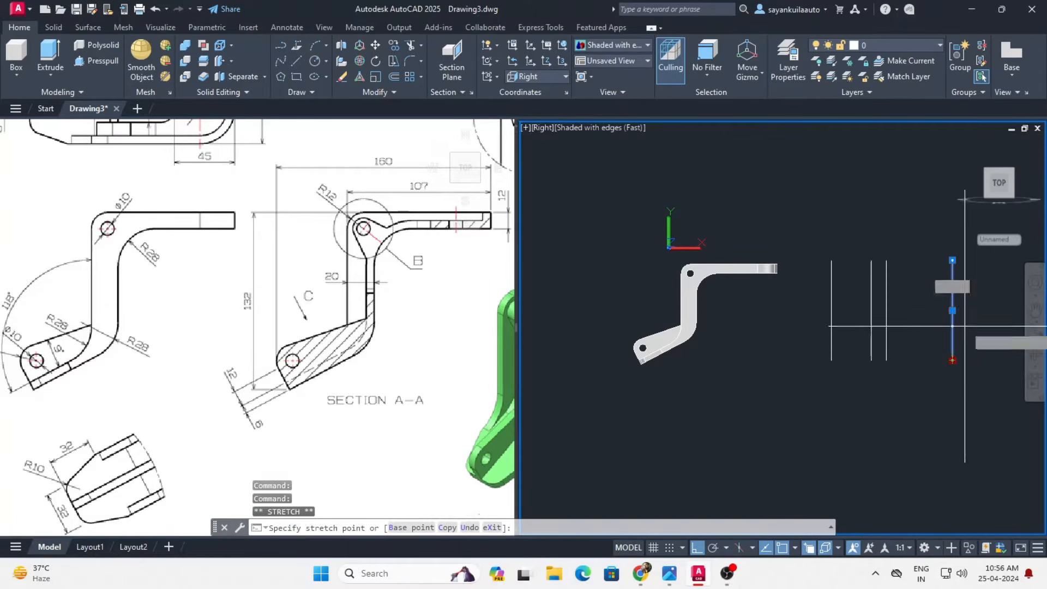
text(12)
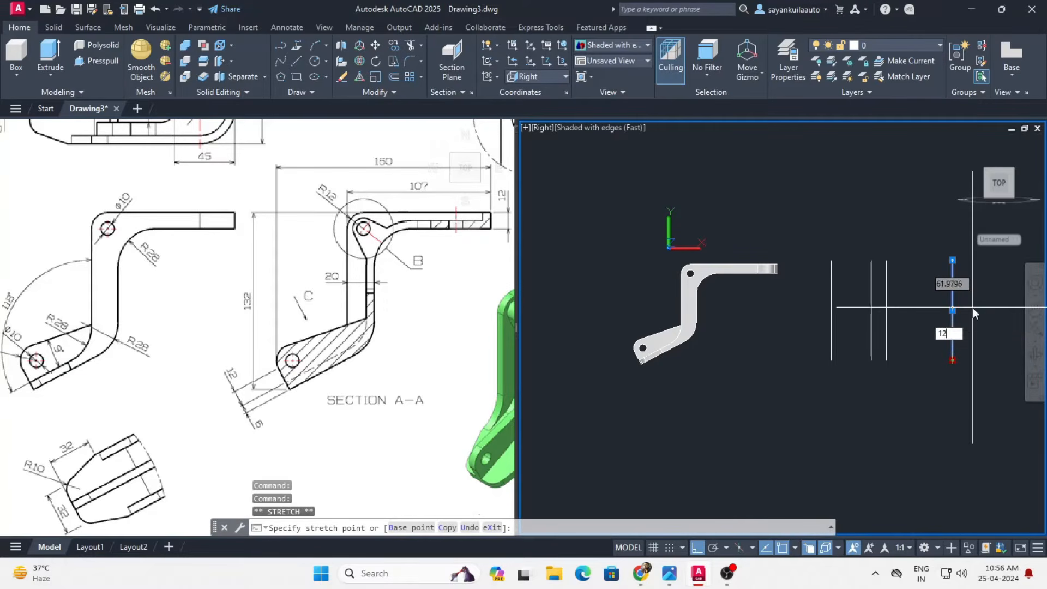
key(Return)
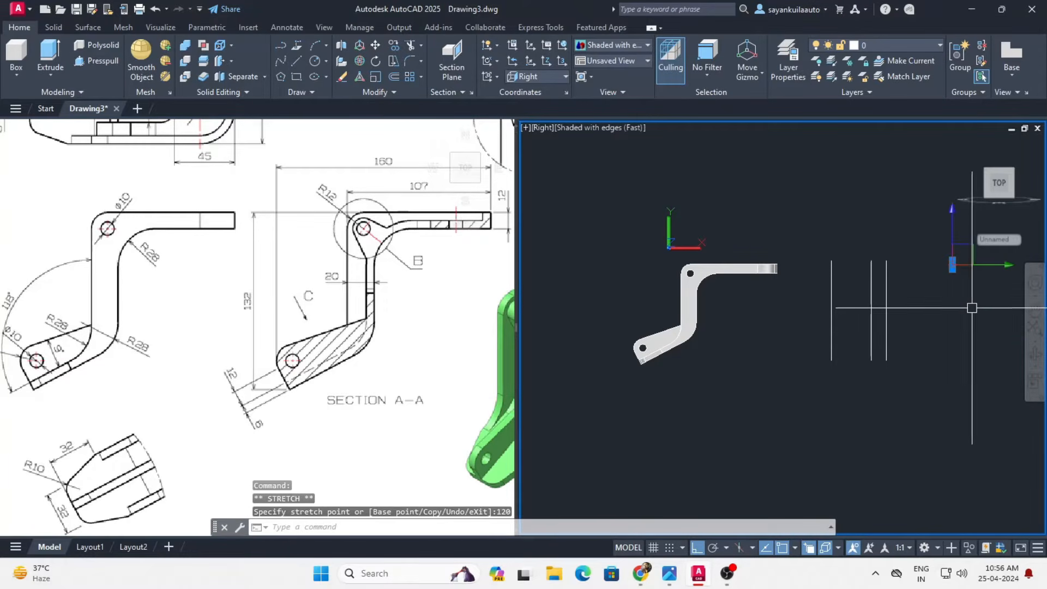
key(Escape)
- With Ortho off, draw a sloped line about 122 long at 28° from the first vertical line's lower end, crossing the two middle lines
scroll(978, 266, up, 2)
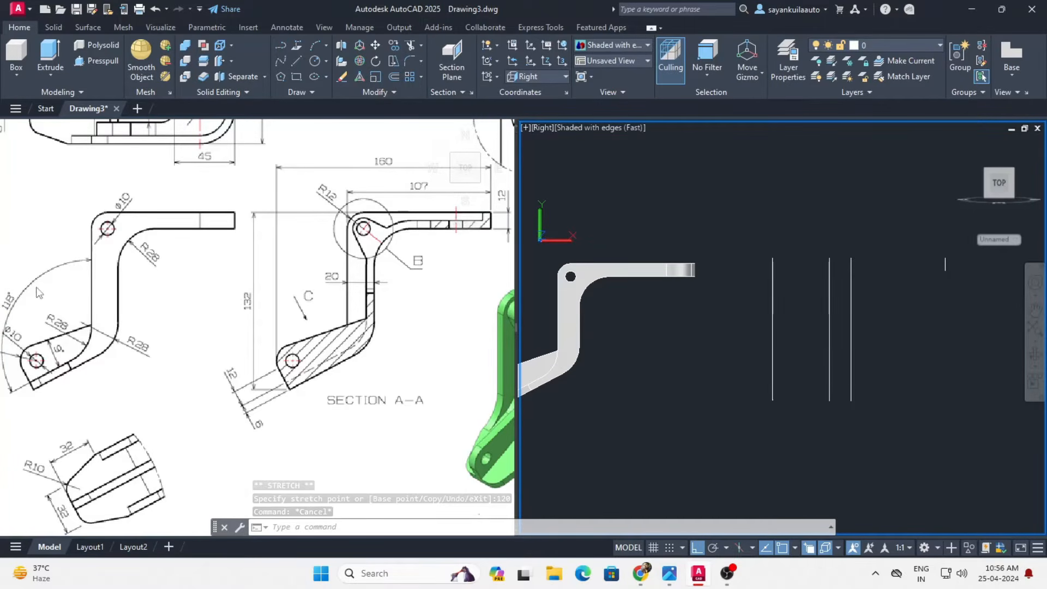
text(l)
key(Return)
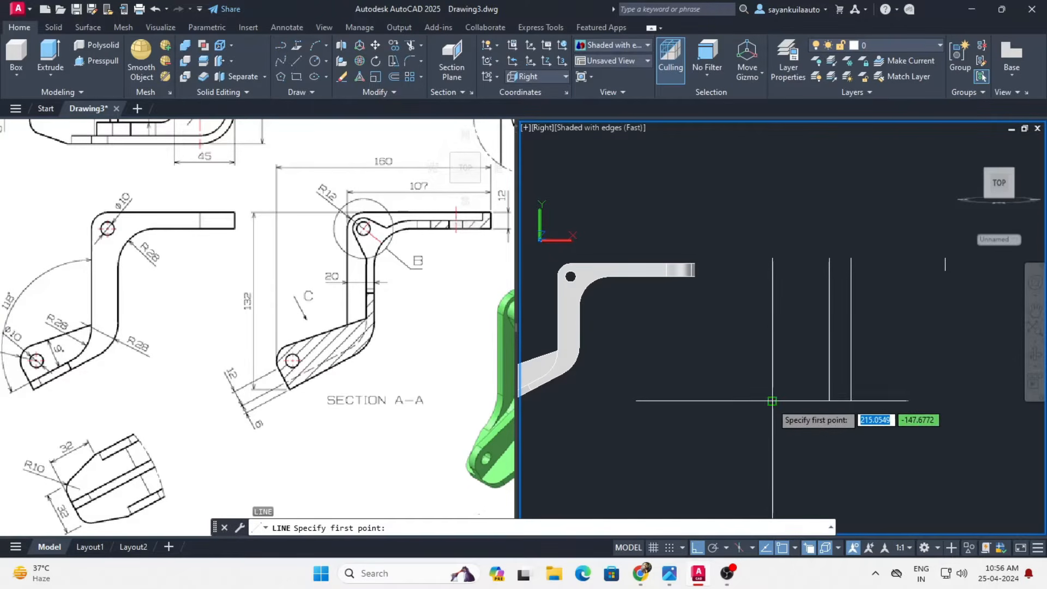
click(772, 400)
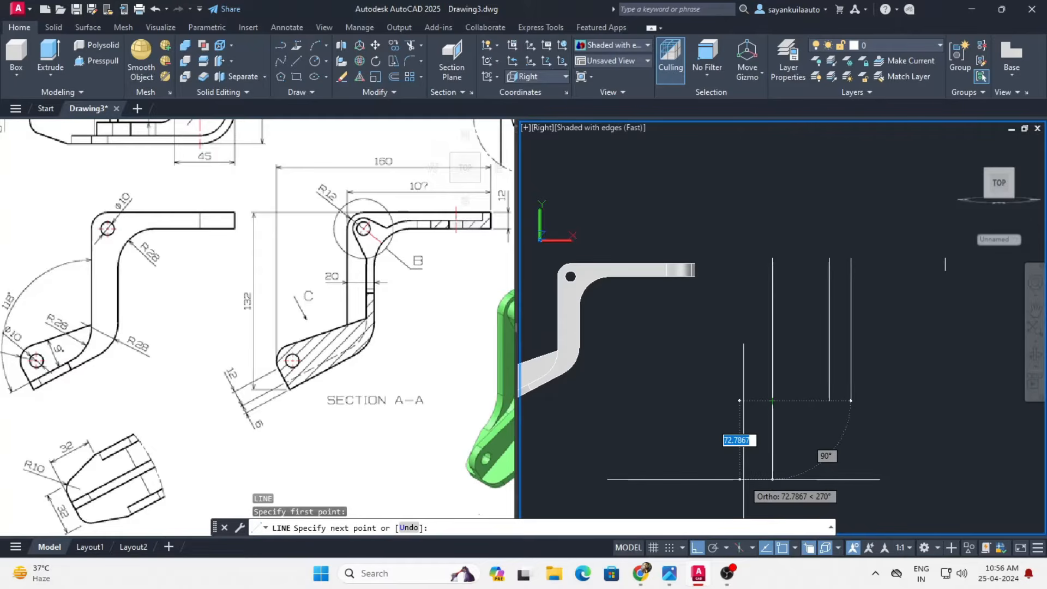
key(F8)
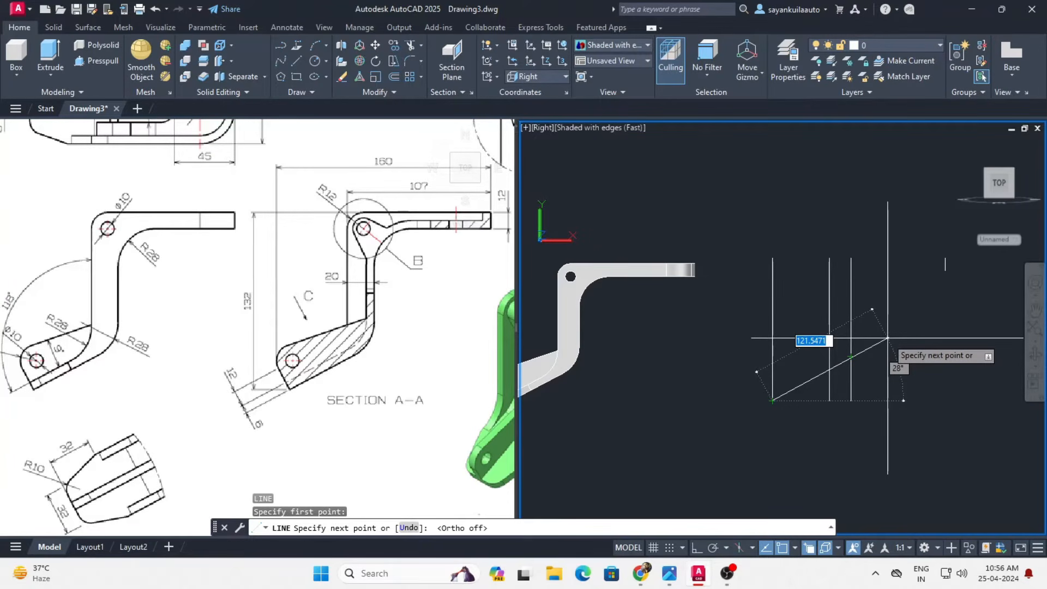
click(886, 338)
key(Return)
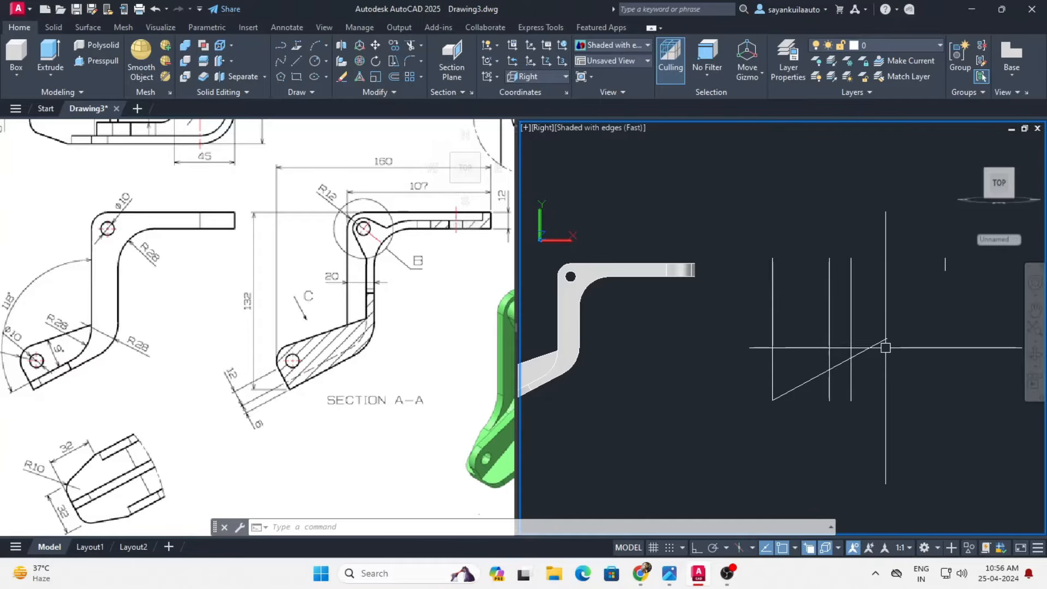
- Fillet the corner between the sloped line and the third vertical line from the left with radius 28
text(f)
key(Return)
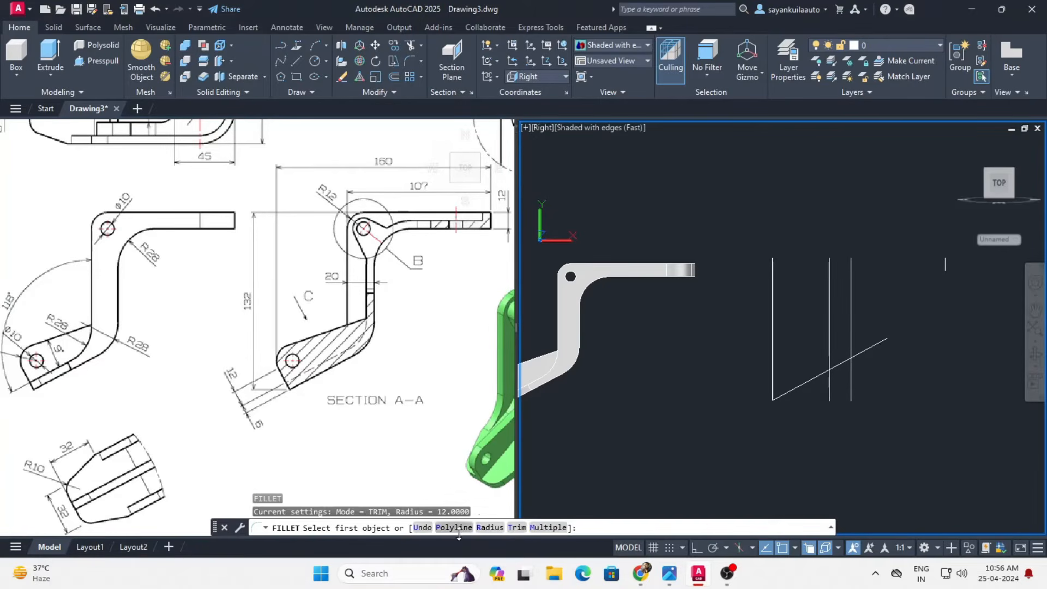
text(r)
key(Return)
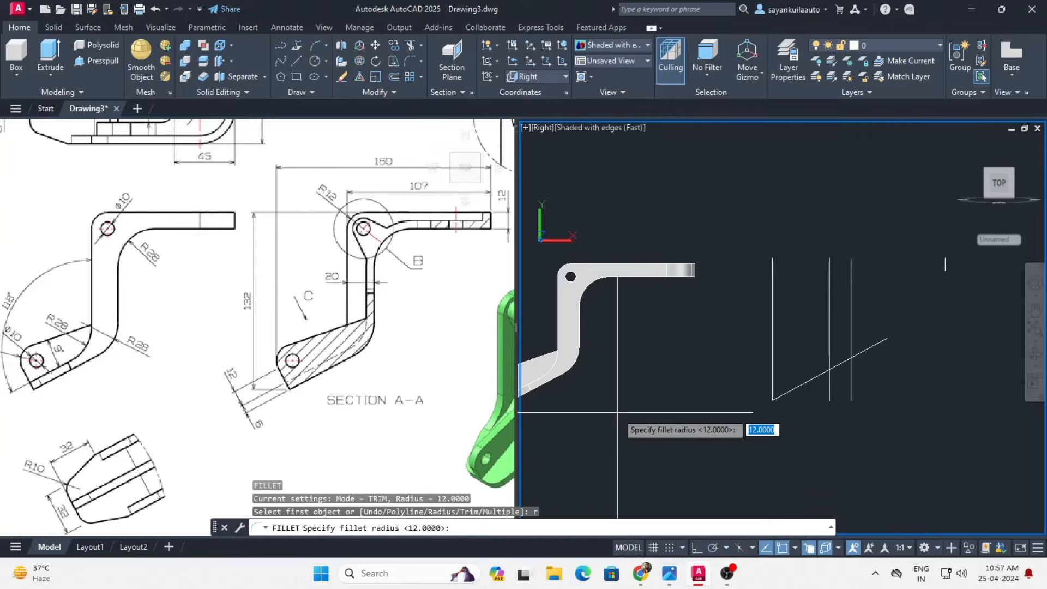
text(28)
key(Return)
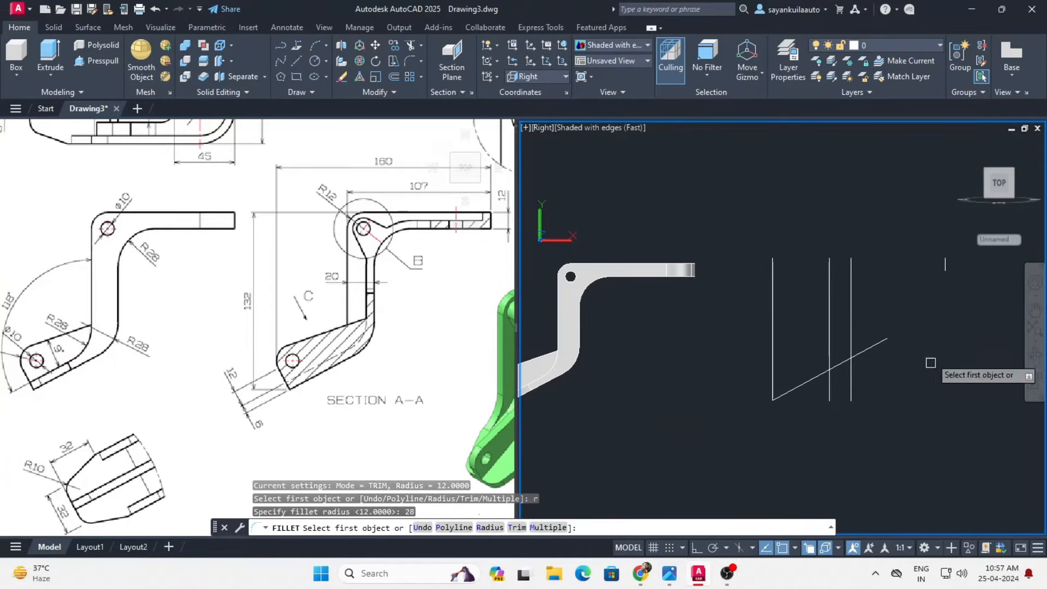
click(837, 366)
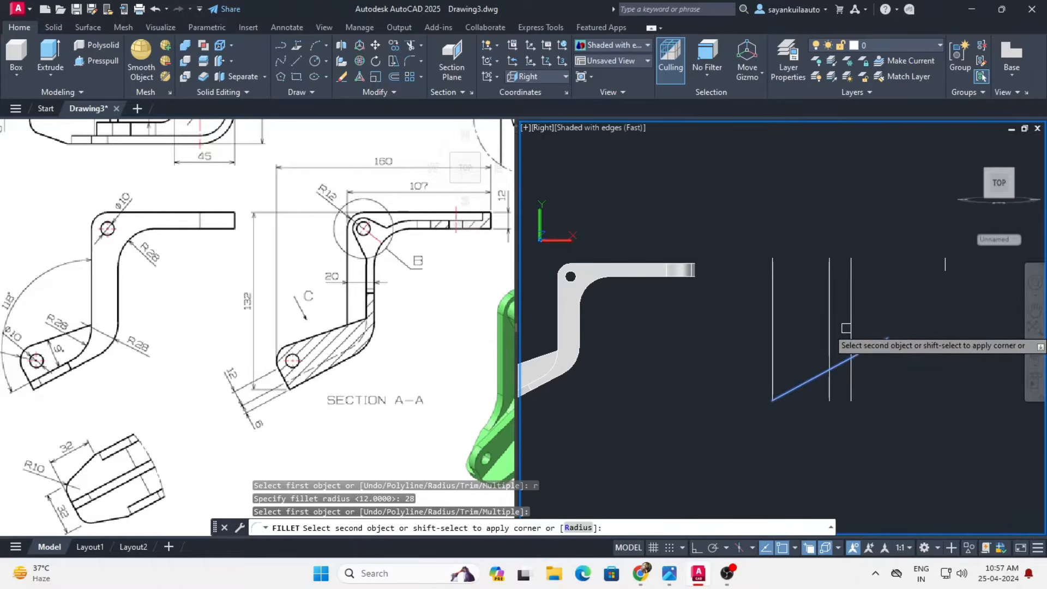
click(850, 324)
scroll(854, 360, up, 2)
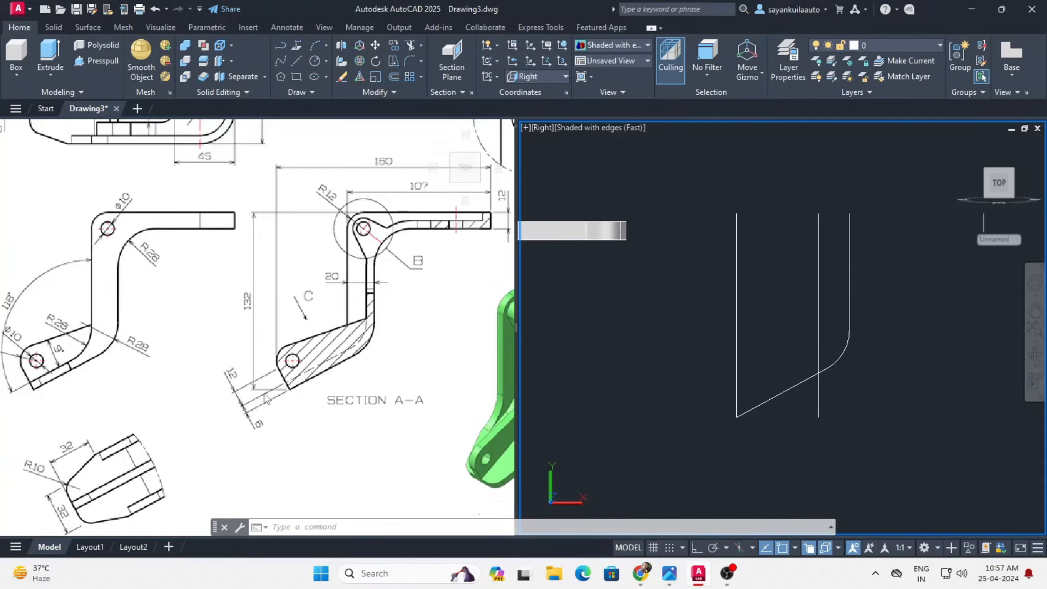
- Draw an 18-long line at 118° from the lower end of the sloped line, perpendicular to it
text(l)
key(Return)
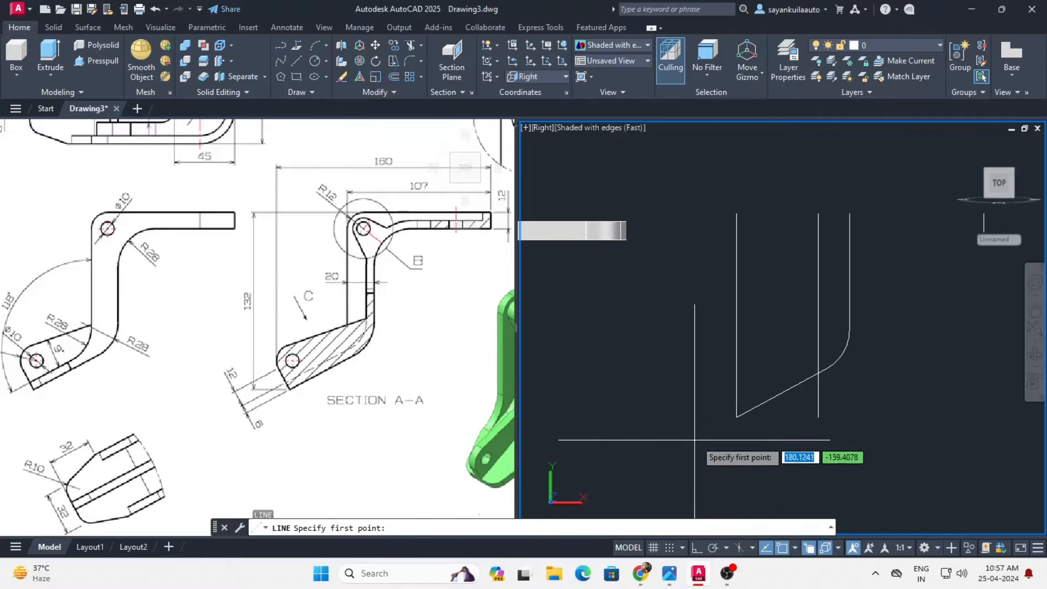
click(736, 417)
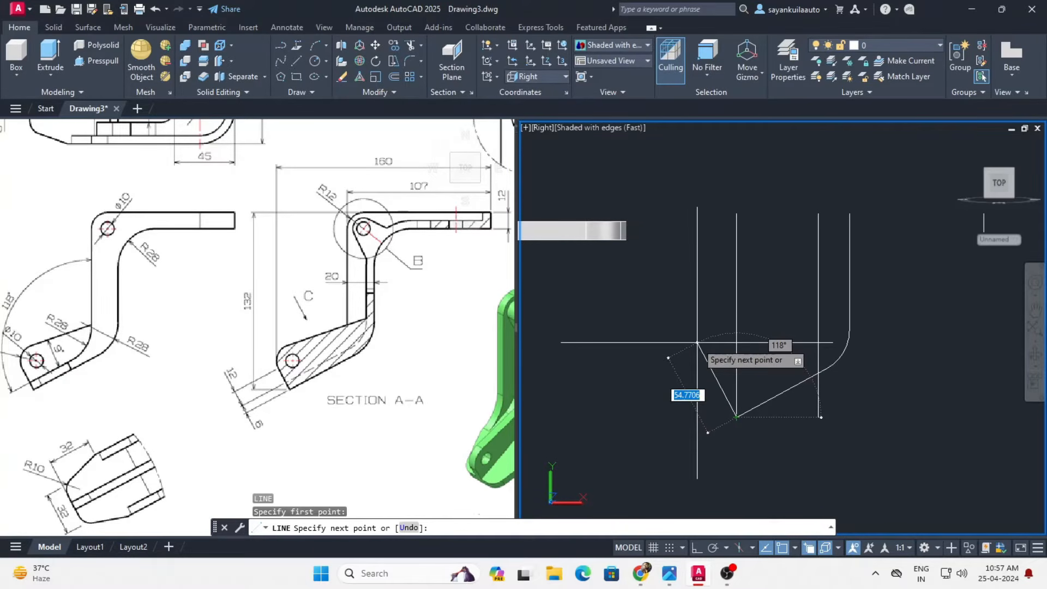
text(18)
key(Return)
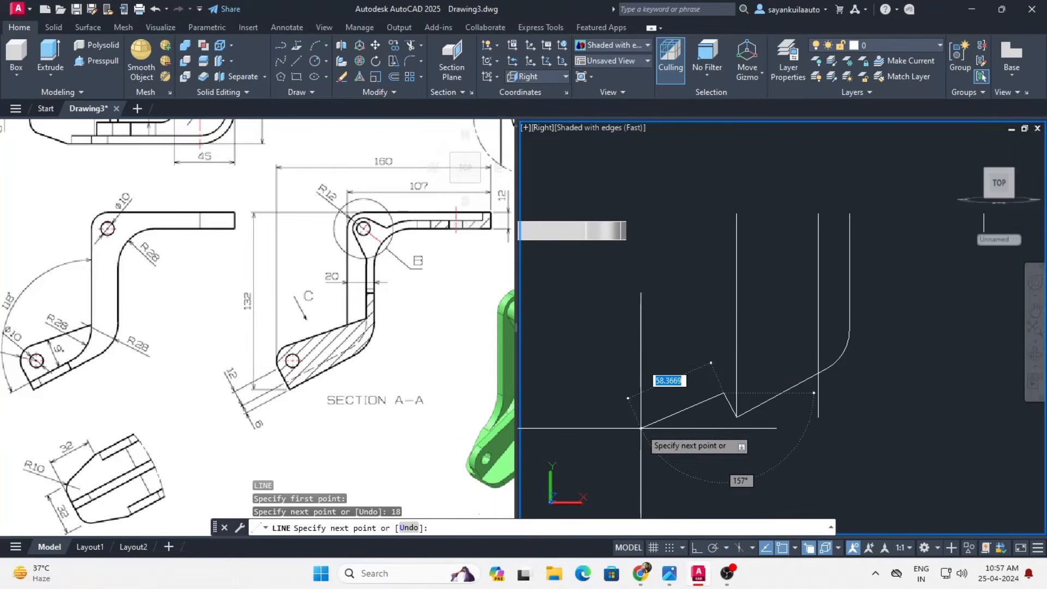
key(Return)
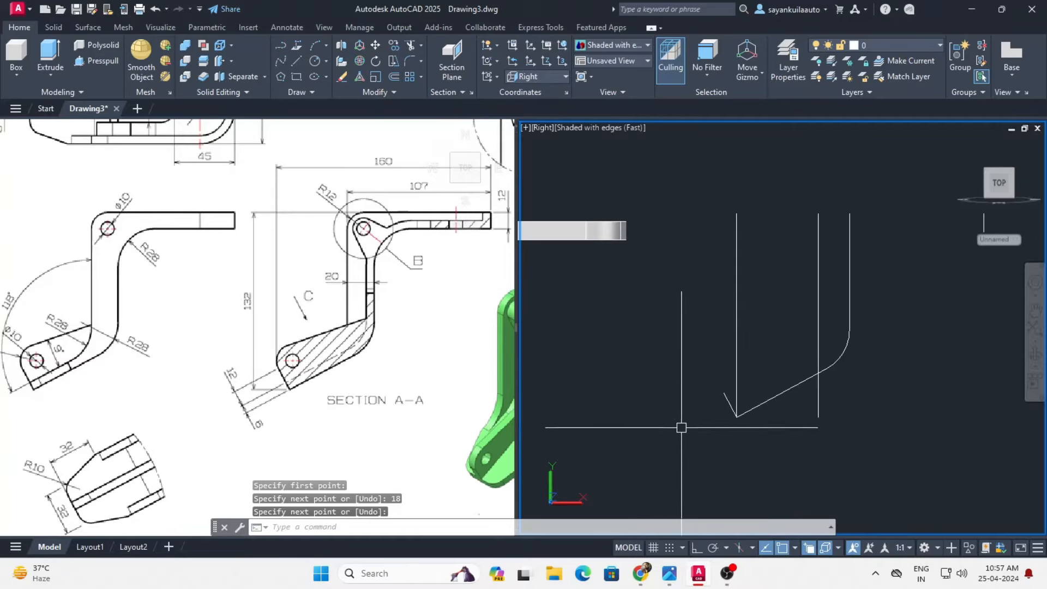
scroll(769, 420, up, 3)
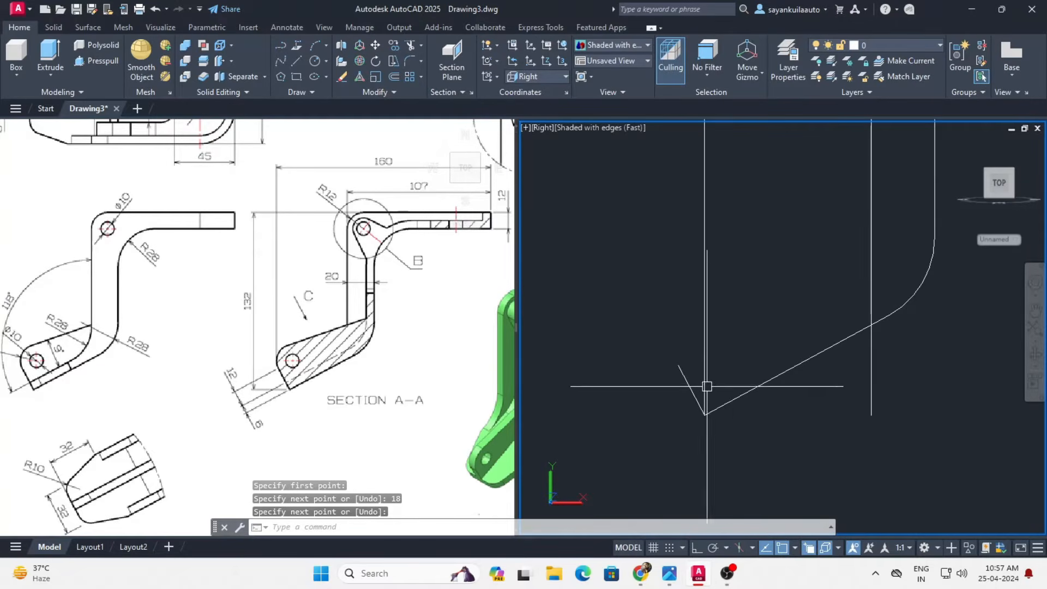
click(30, 376)
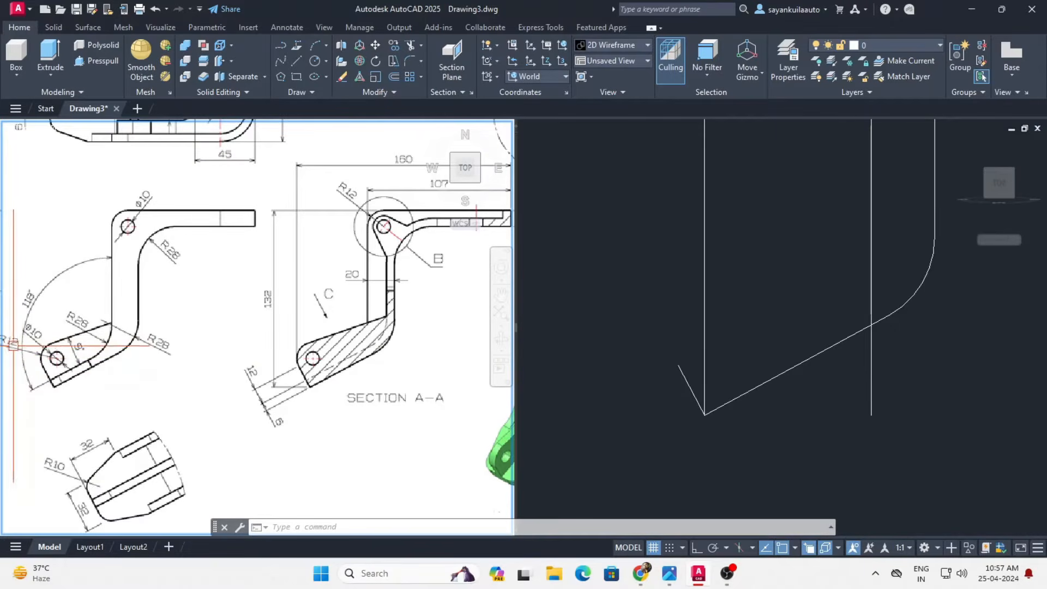
click(763, 342)
text(c)
key(Return)
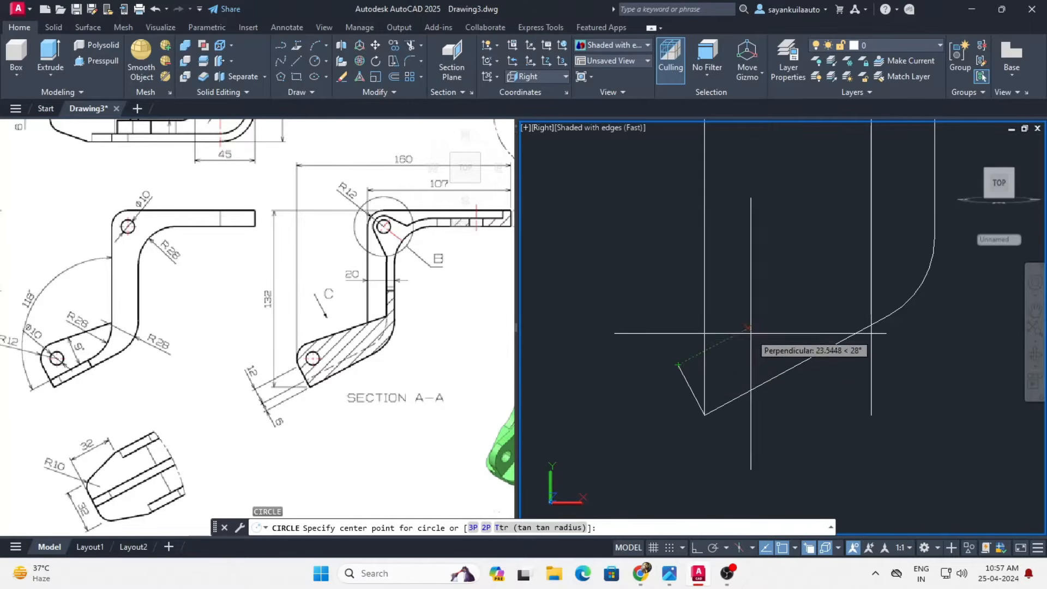
text(12)
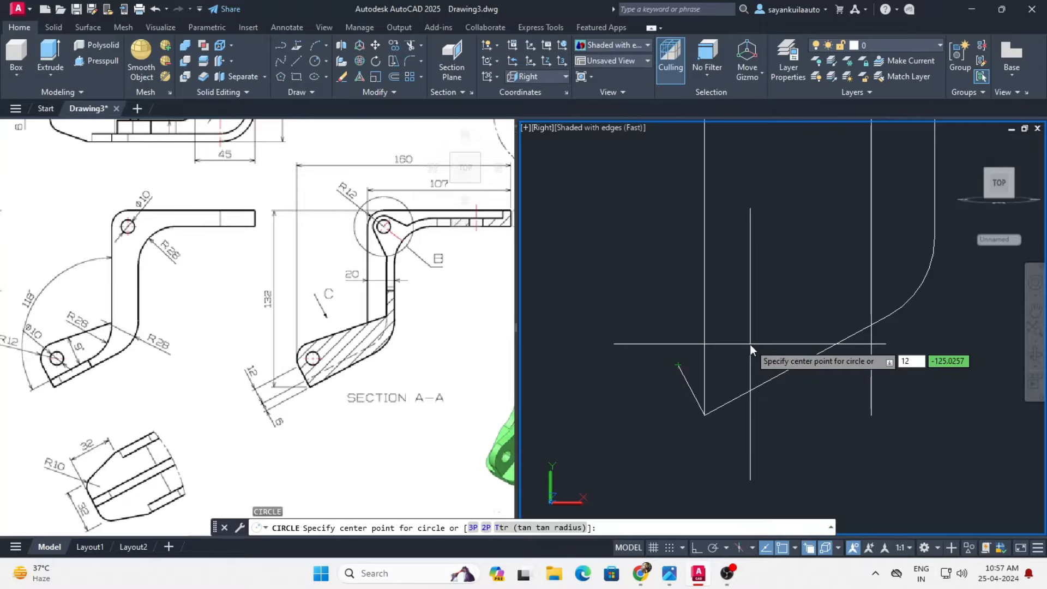
key(Escape)
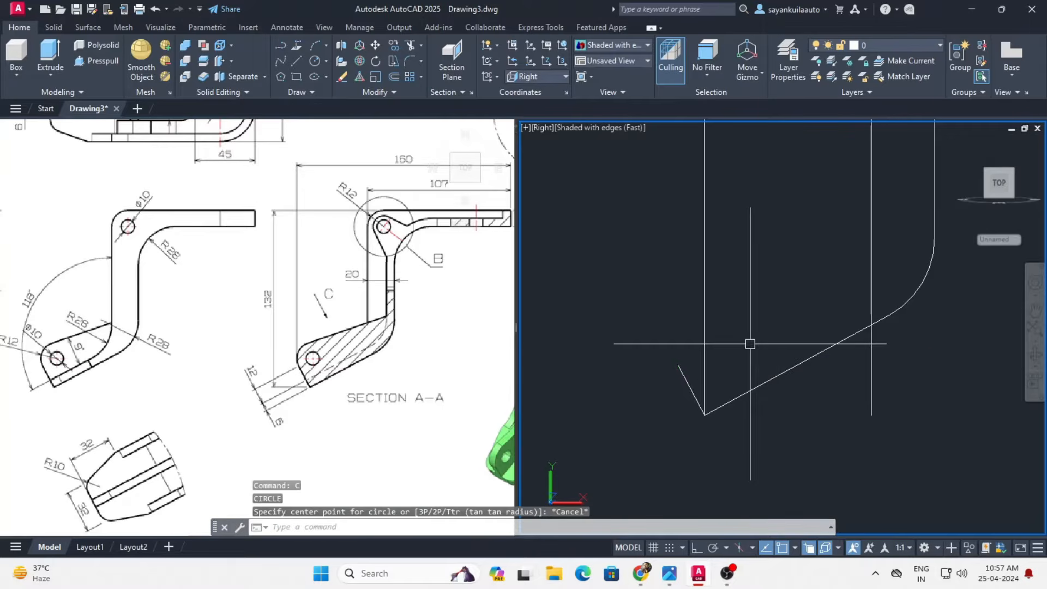
- Draw a radius 12 circle centred 12 from the short end line's upper endpoint, tracked perpendicular to that line at 28°
key(space)
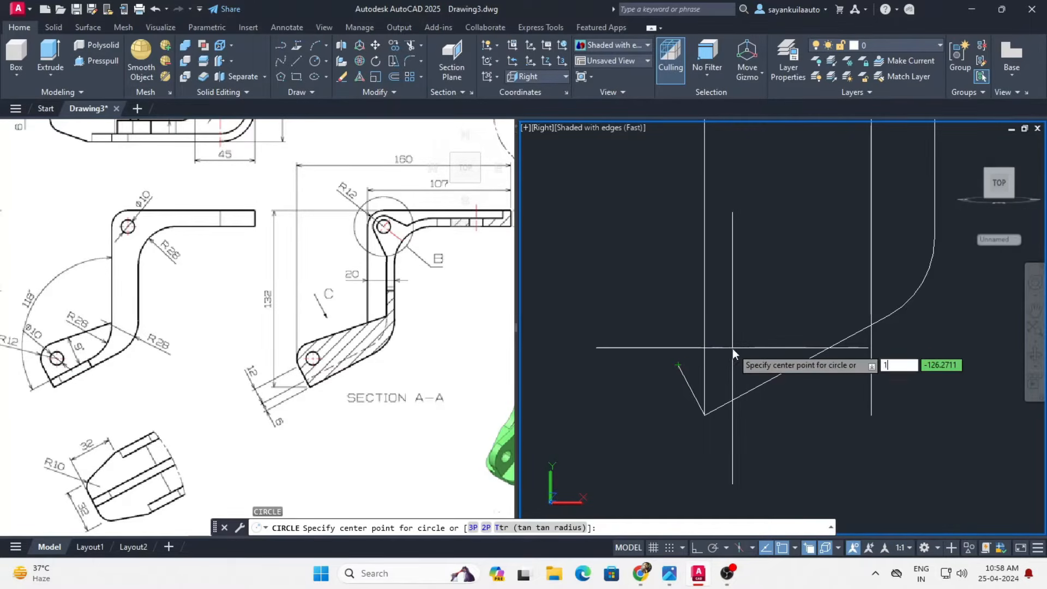
key(Return)
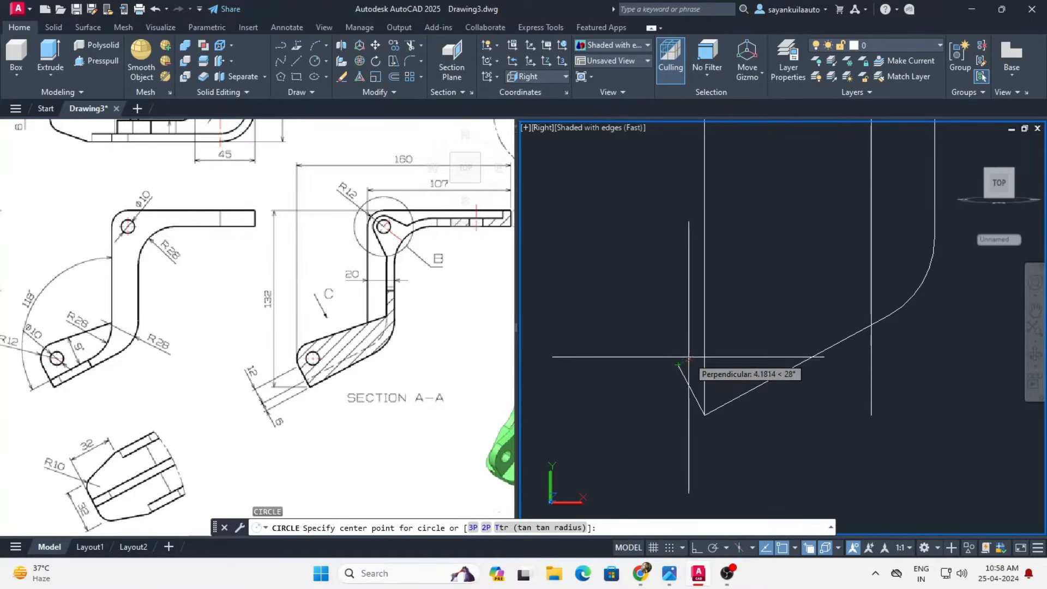
text(12)
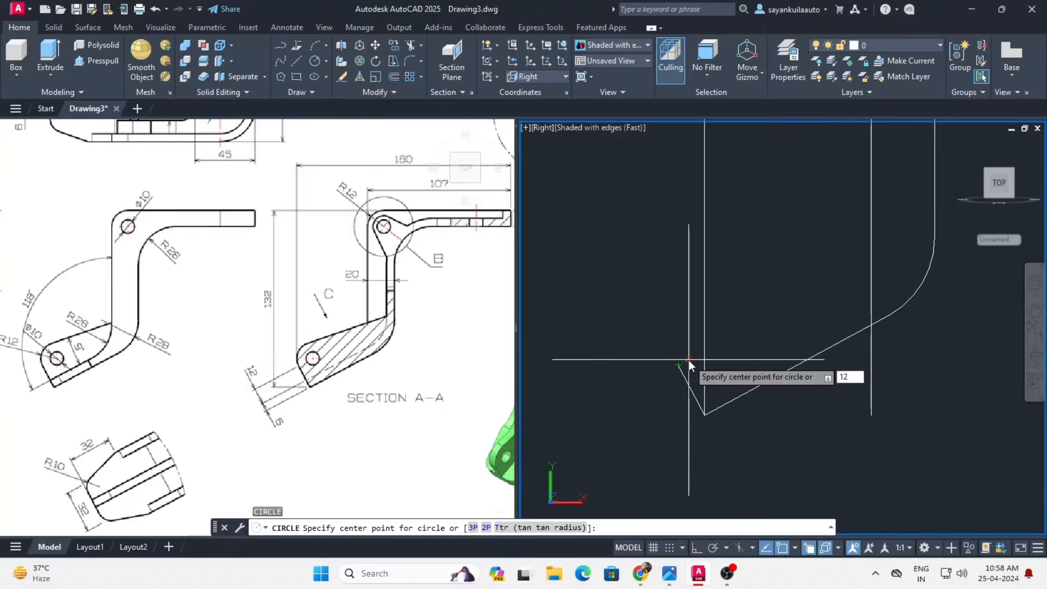
key(Return)
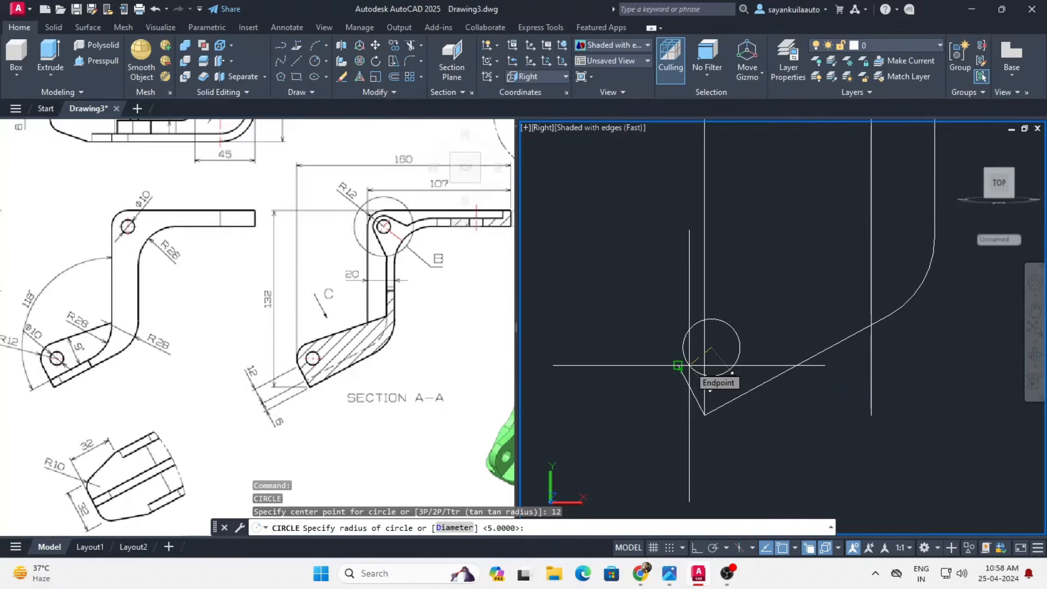
key(BackSpace)
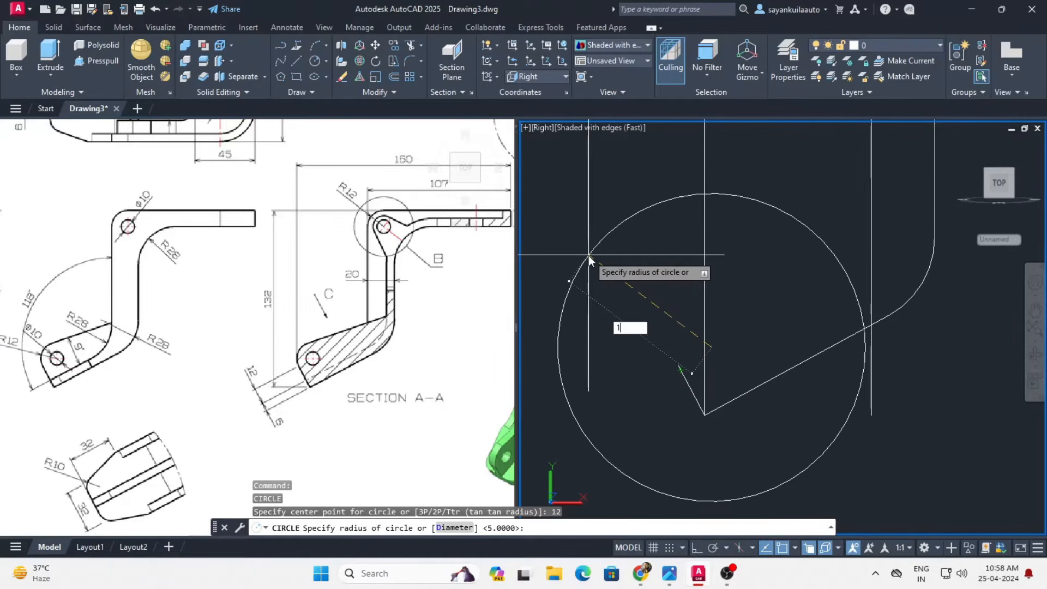
key(Return)
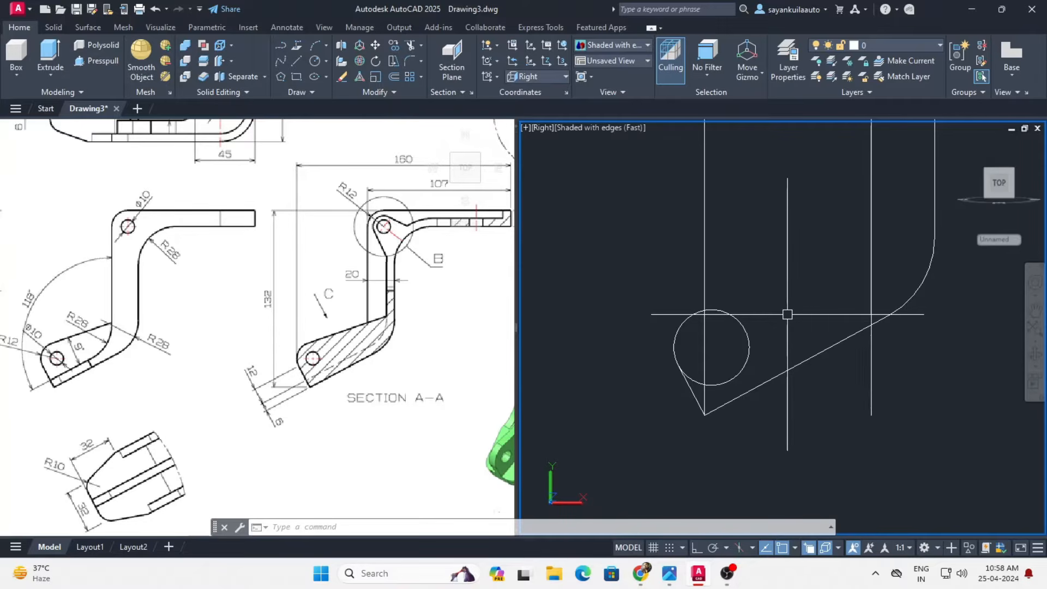
- Draw a concentric hole circle of radius 5 at the centre of the radius 12 circle
text(c)
key(Return)
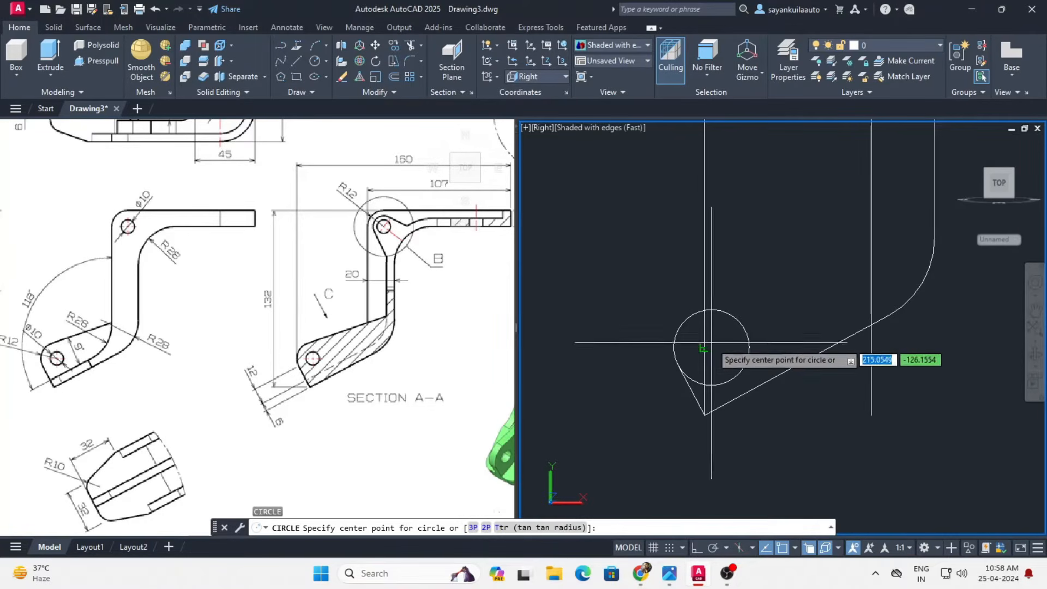
click(711, 347)
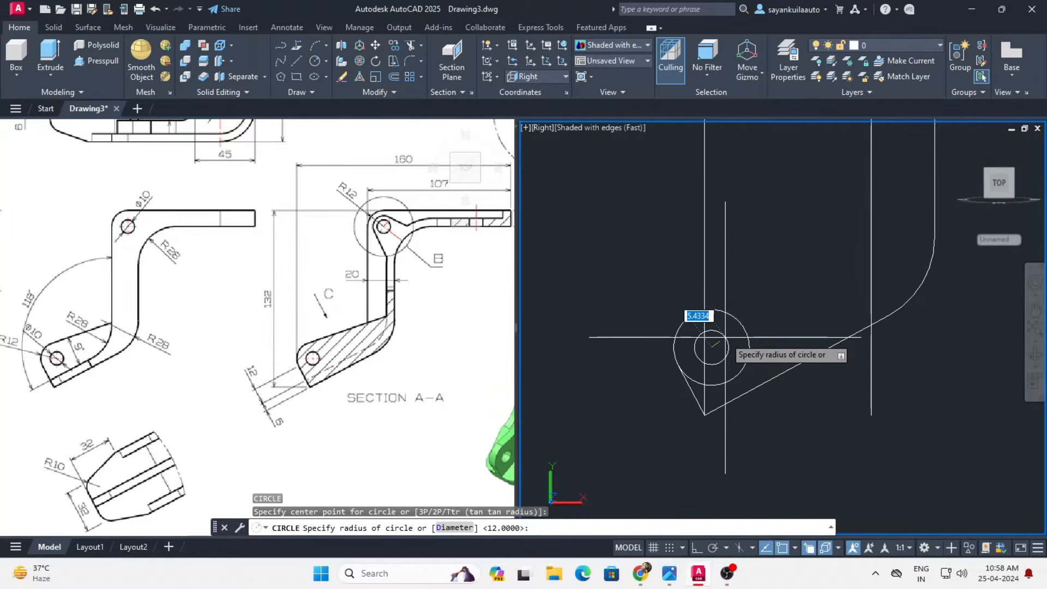
text(5)
key(Return)
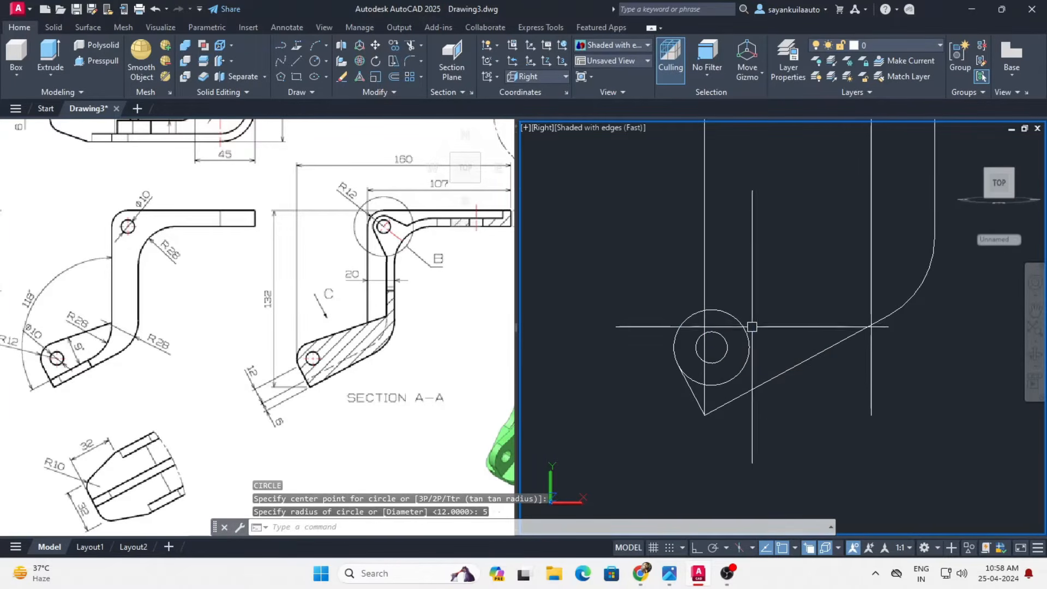
- Delete the leftmost vertical construction line that passes through the circles
click(729, 187)
click(671, 212)
key(Delete)
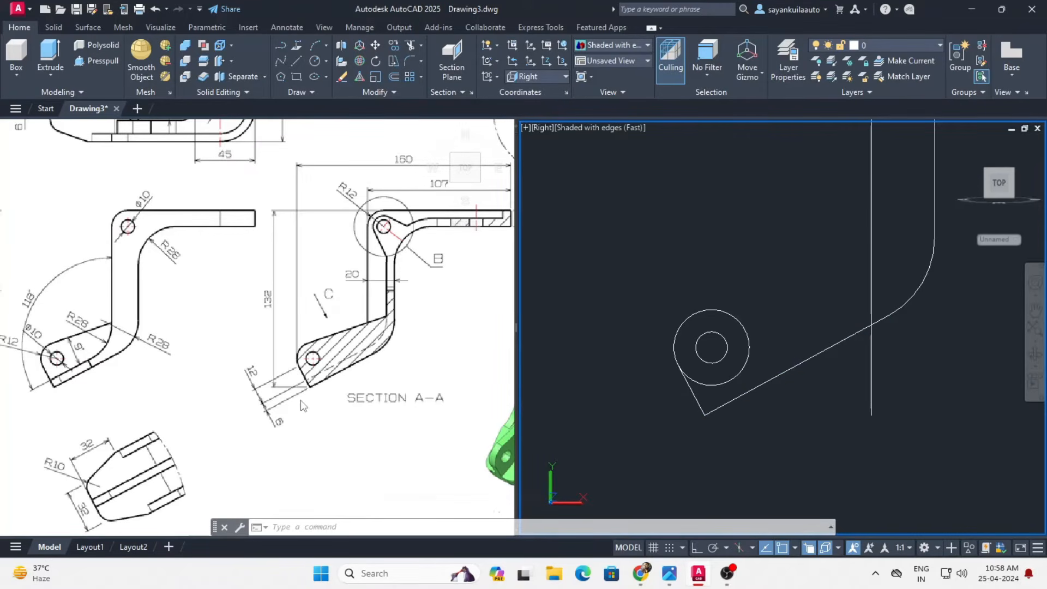
- Offset the sloped bottom line by 6 toward its upper side
text(o)
key(Return)
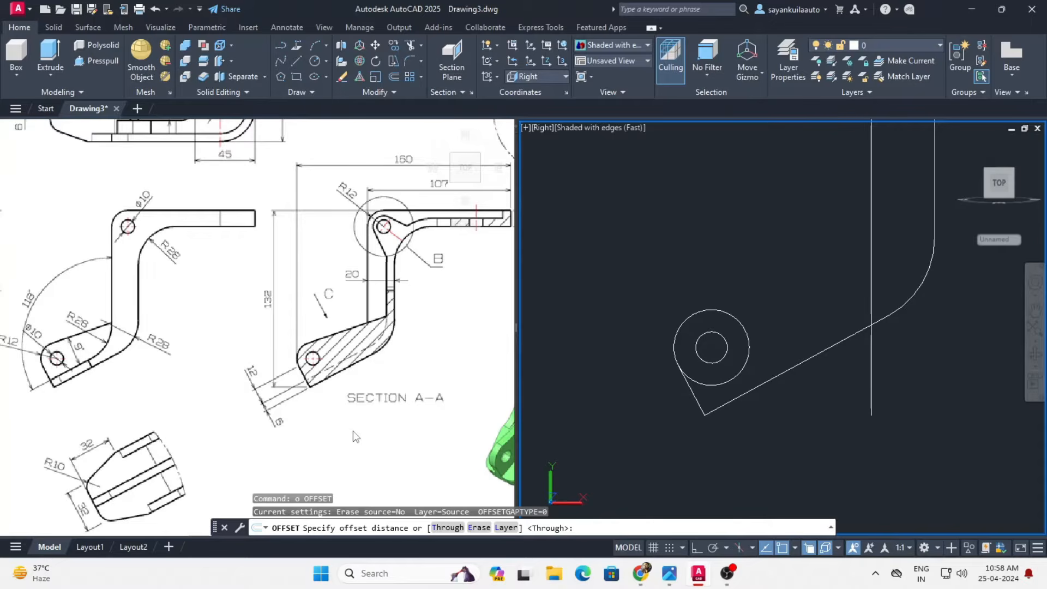
text(6)
key(Return)
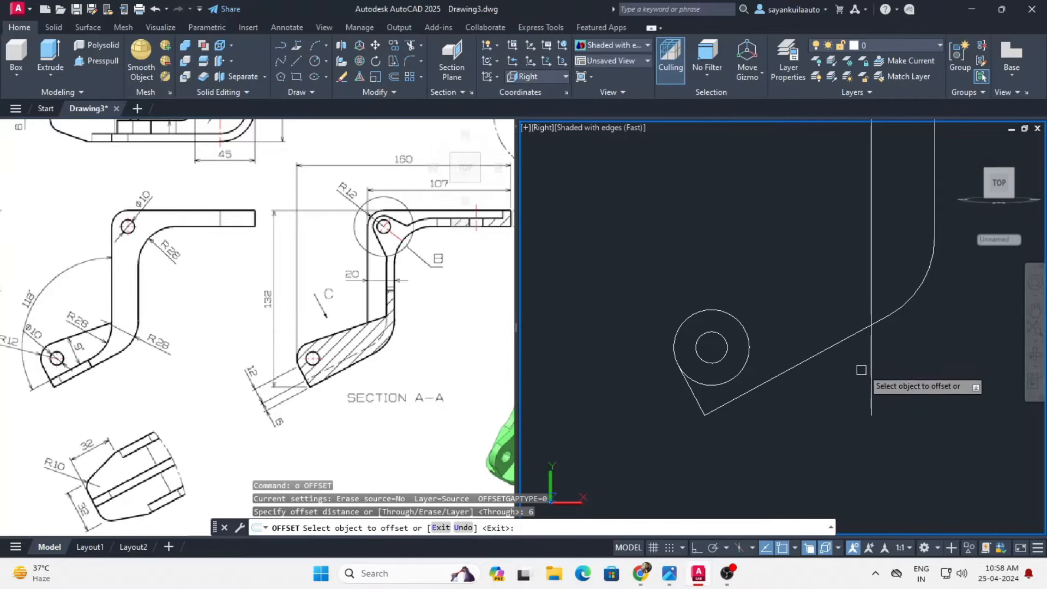
click(823, 349)
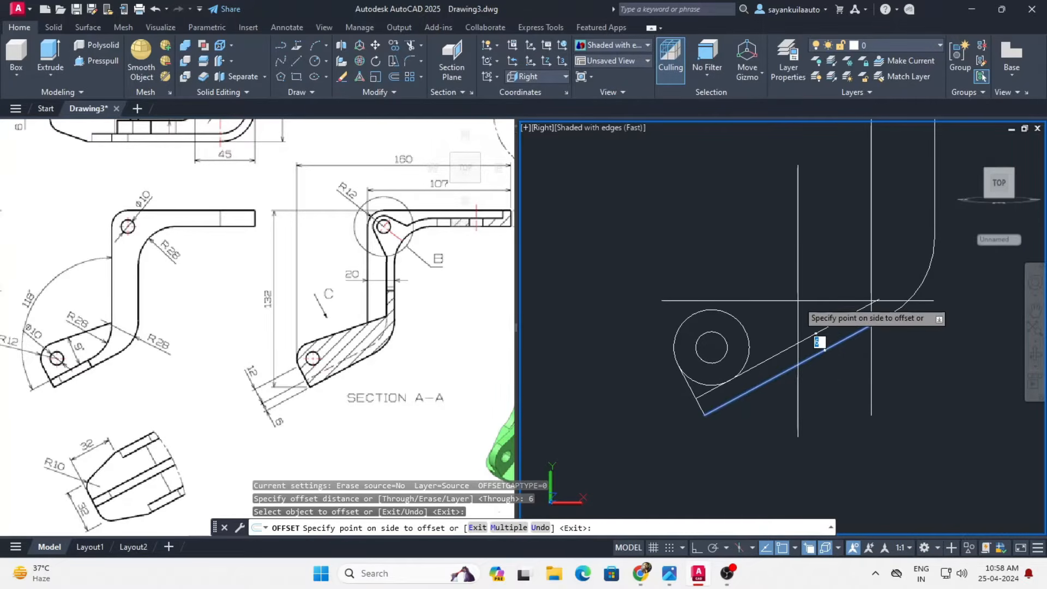
click(819, 342)
scroll(818, 381, down, 3)
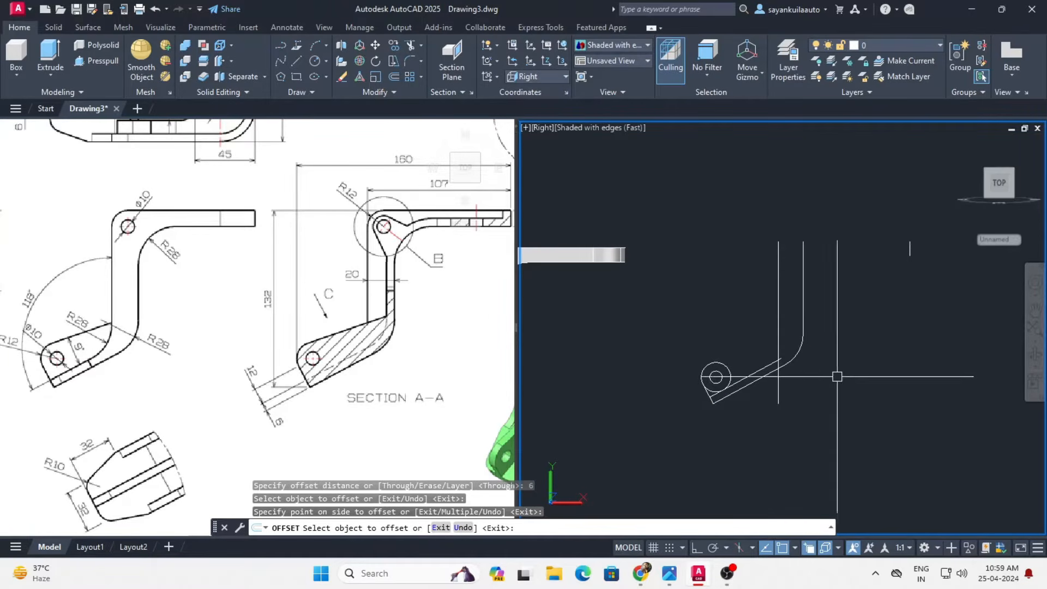
key(Return)
- Fillet the corner between the offset sloped line and the inner vertical line with radius 28
scroll(780, 361, up, 5)
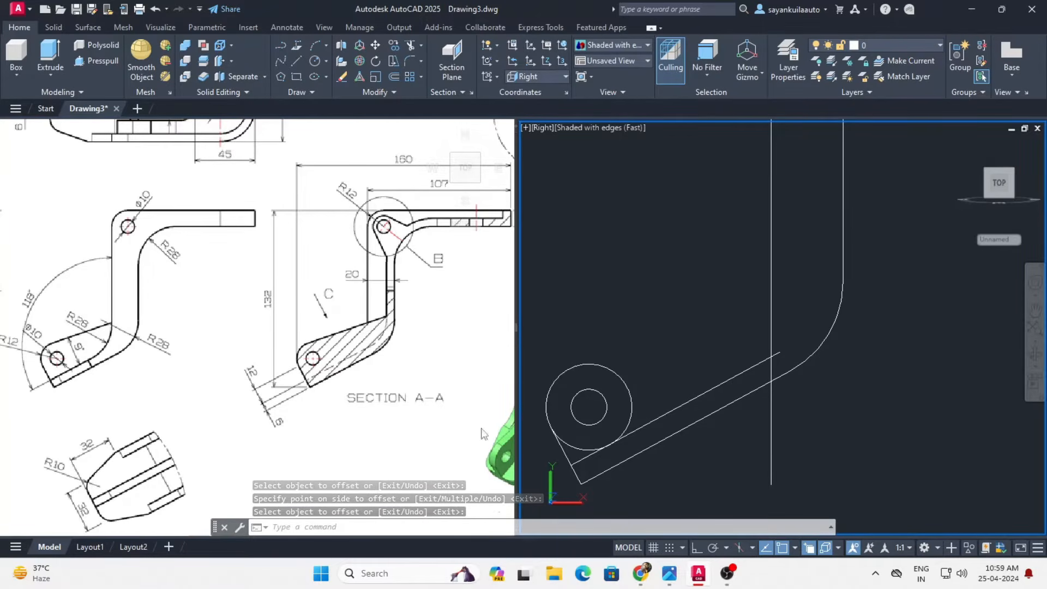
text(f)
key(Return)
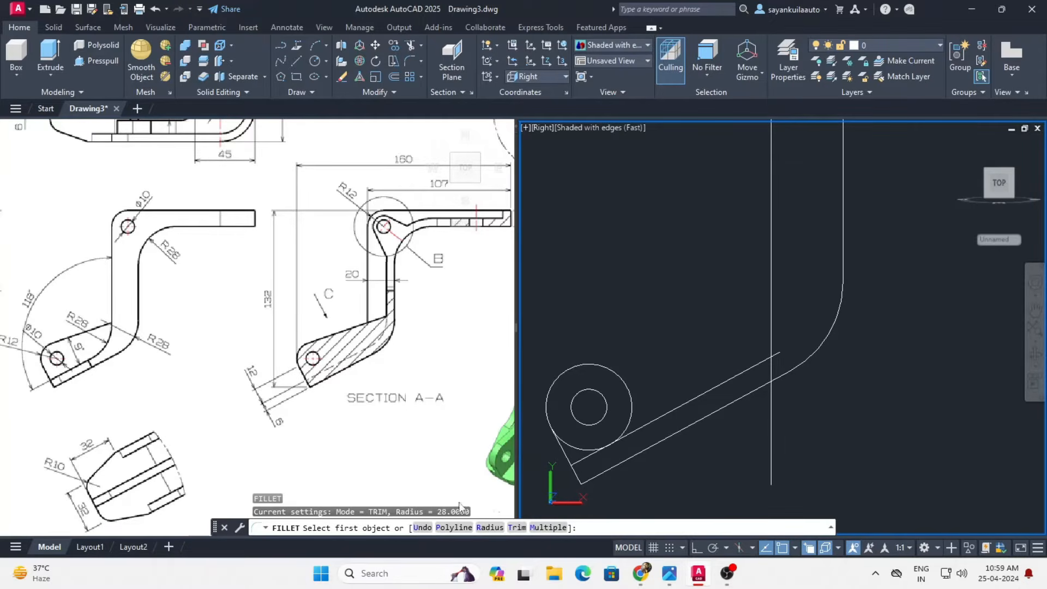
click(746, 371)
click(769, 315)
scroll(778, 369, down, 2)
scroll(783, 359, down, 2)
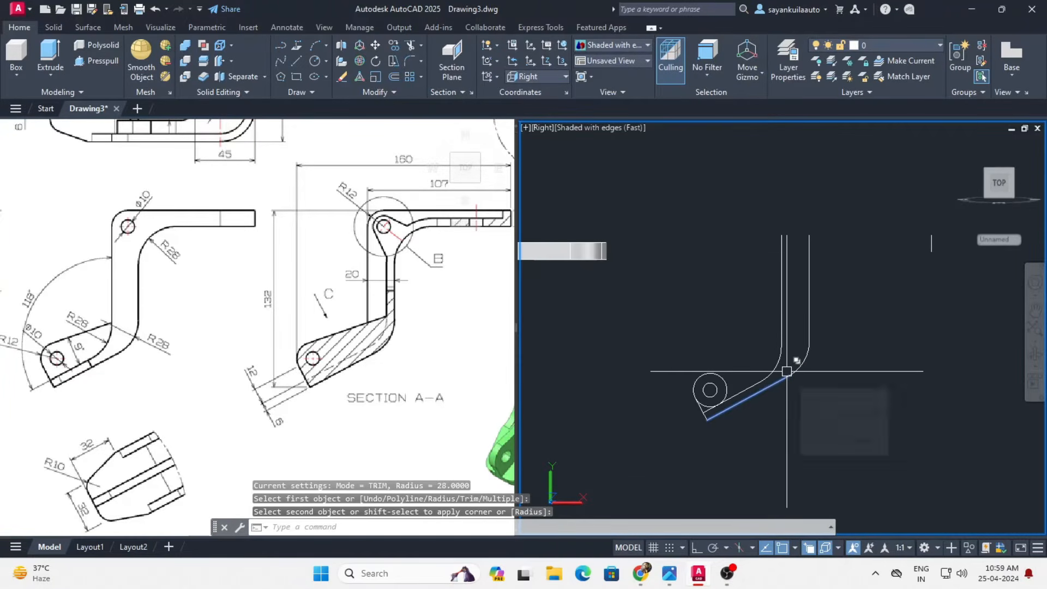
- Draw a line from the inner vertical line's lower end tangent to the upper side of the radius 12 circle
scroll(697, 350, up, 2)
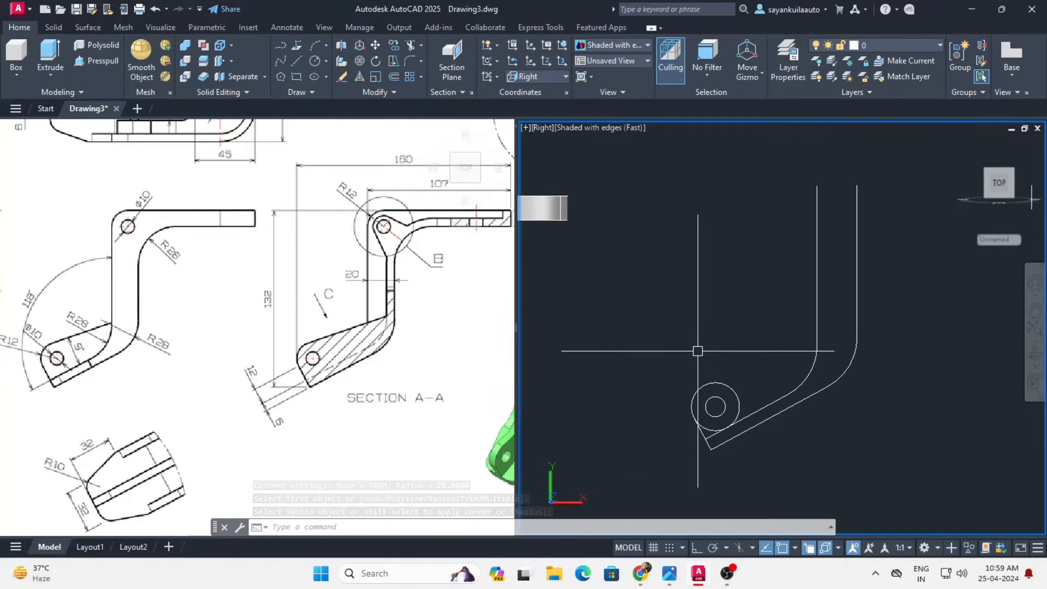
text(l)
key(Return)
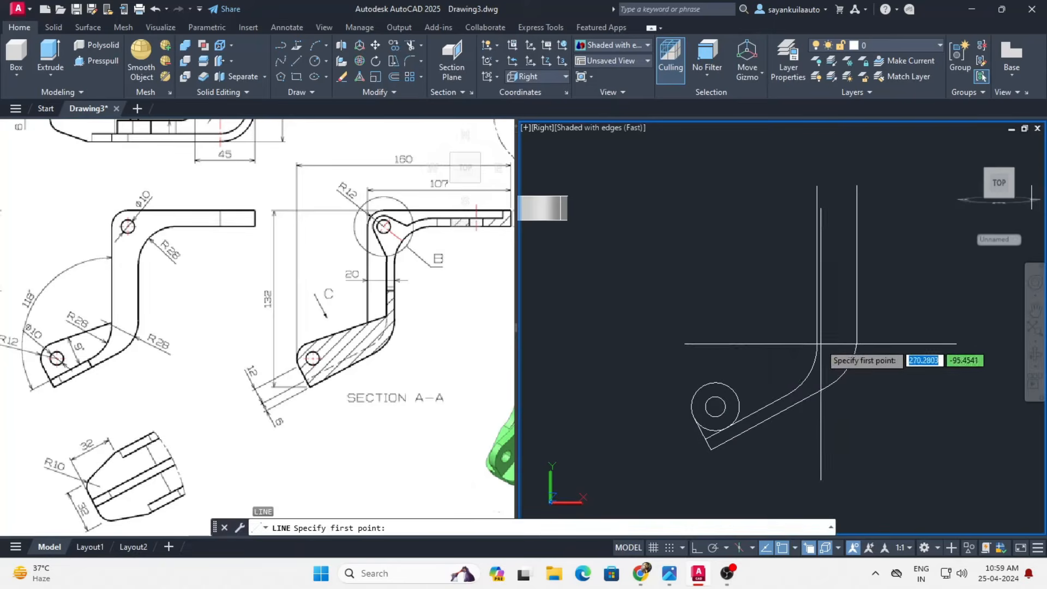
click(817, 345)
scroll(739, 368, up, 2)
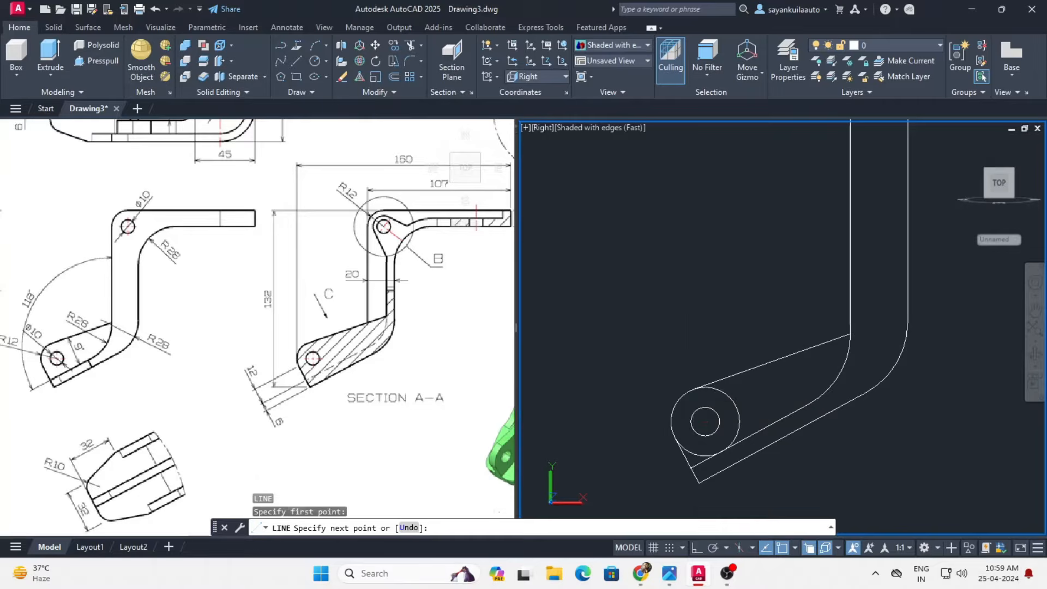
click(693, 388)
key(Return)
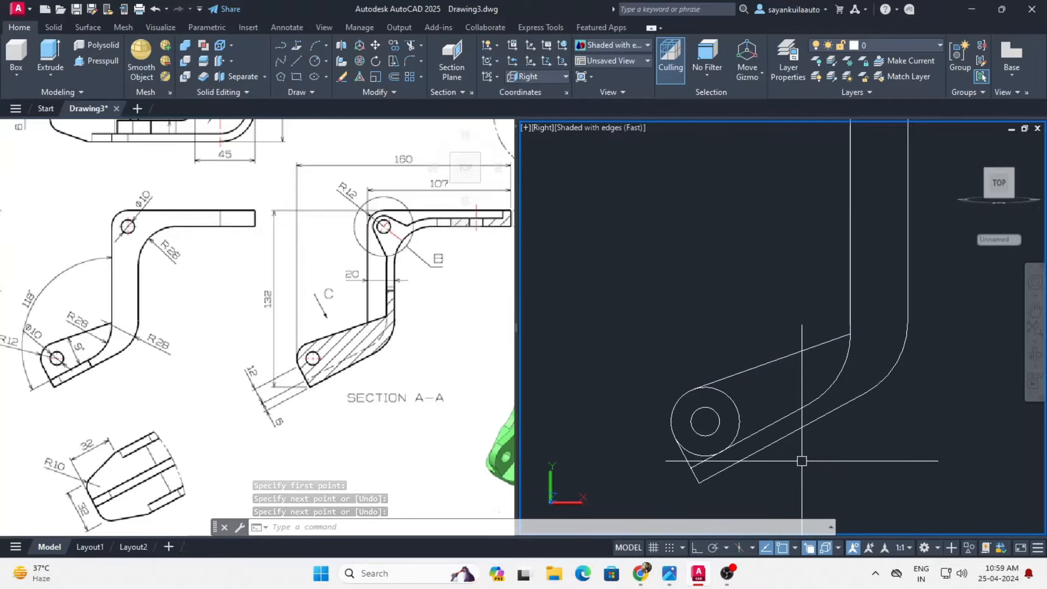
- Check the angle between the new tangent line and the offset sloped line with a temporary angular dimension
text(dan)
key(Return)
click(762, 363)
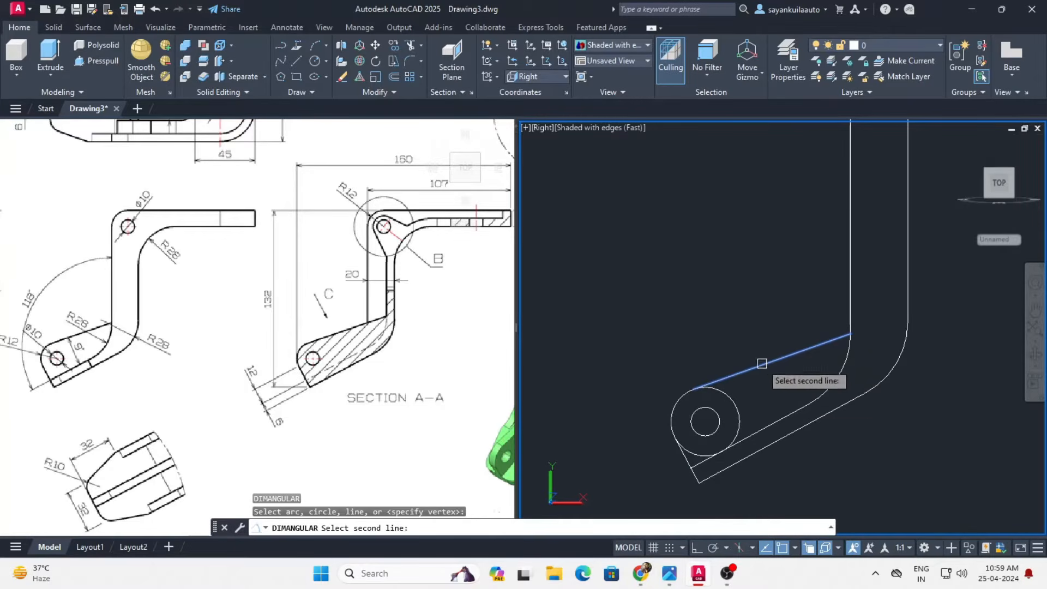
click(793, 410)
scroll(795, 412, up, 3)
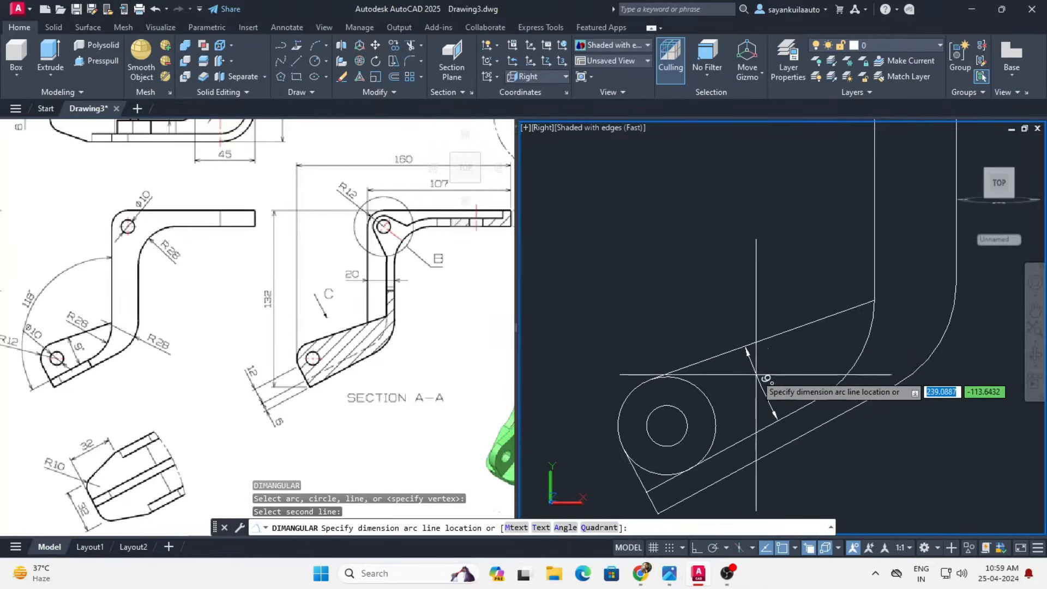
scroll(762, 372, down, 3)
key(Escape)
scroll(762, 372, down, 2)
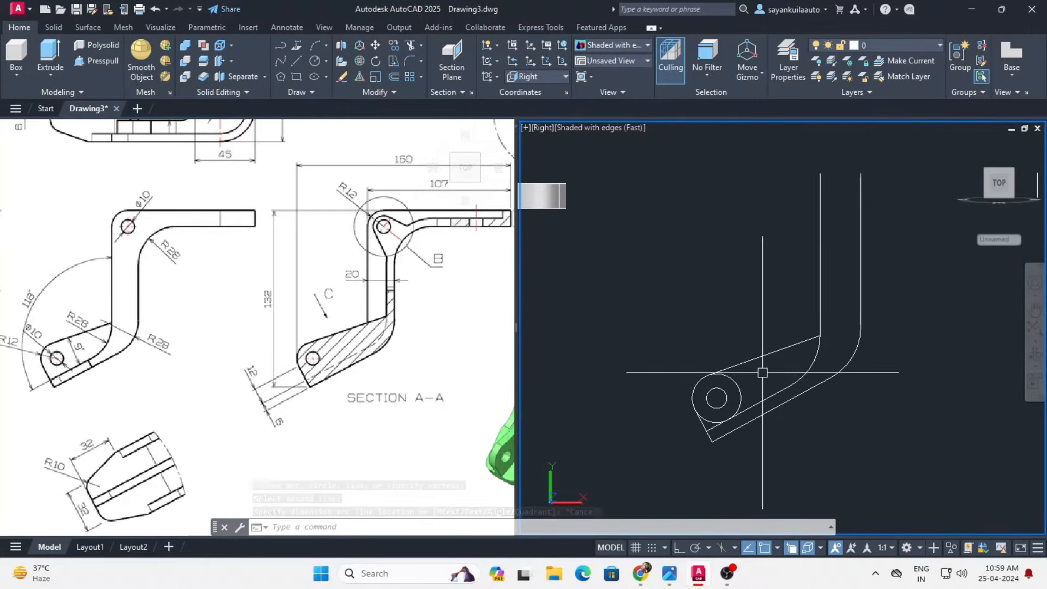
- Trim away the part of the radius 12 circle that lies inside the lower lug's outline
text(tr)
key(Return)
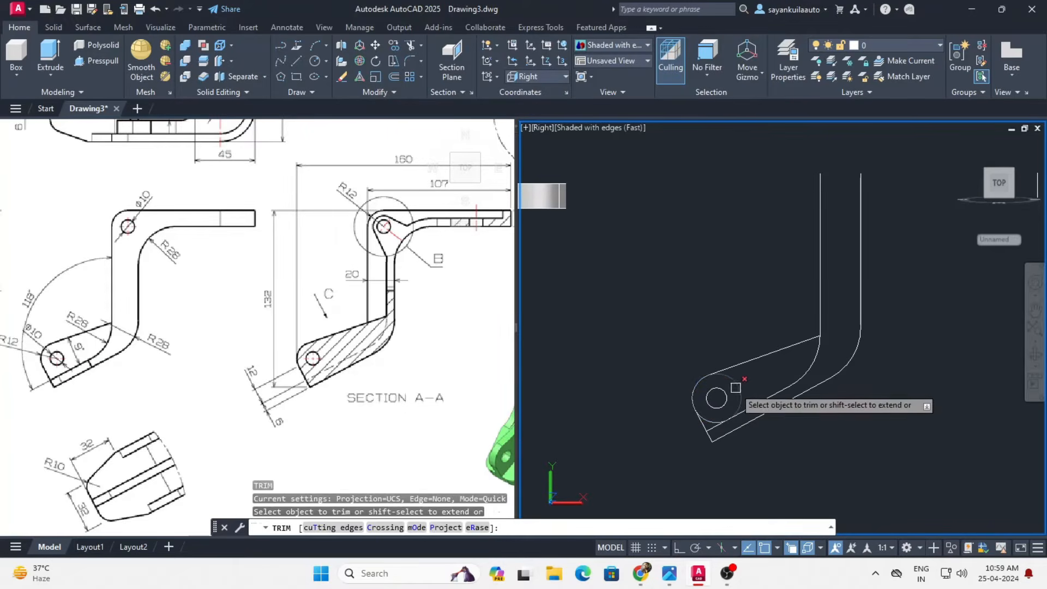
click(721, 419)
scroll(720, 419, up, 1)
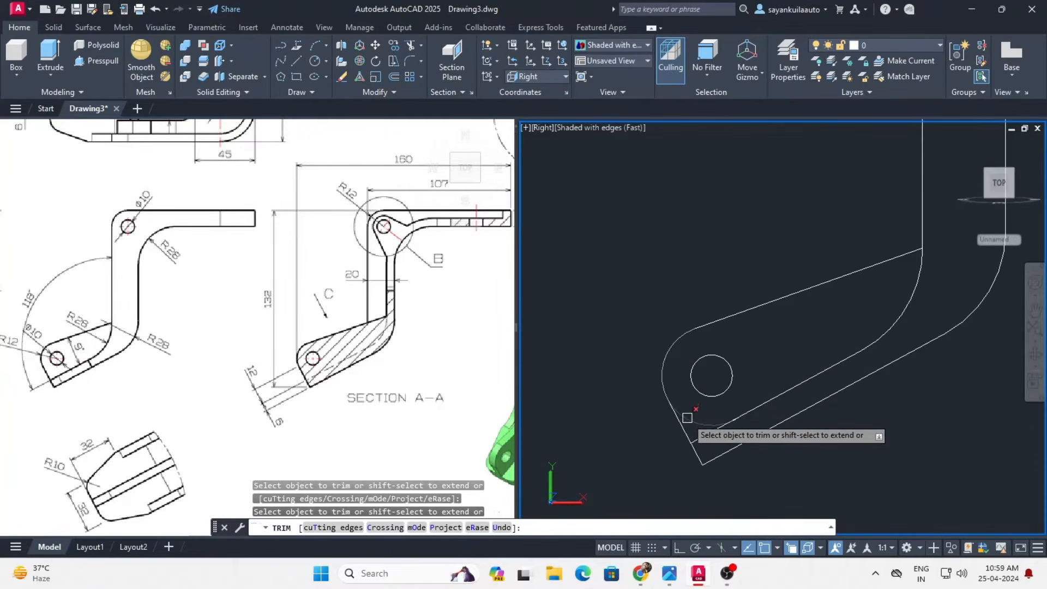
scroll(605, 453, down, 3)
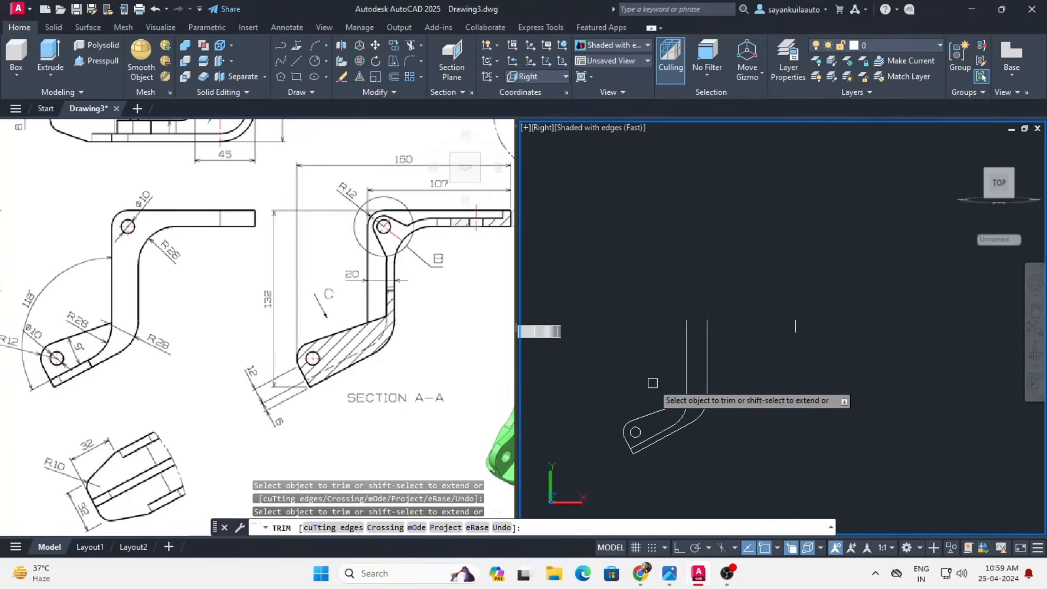
key(Escape)
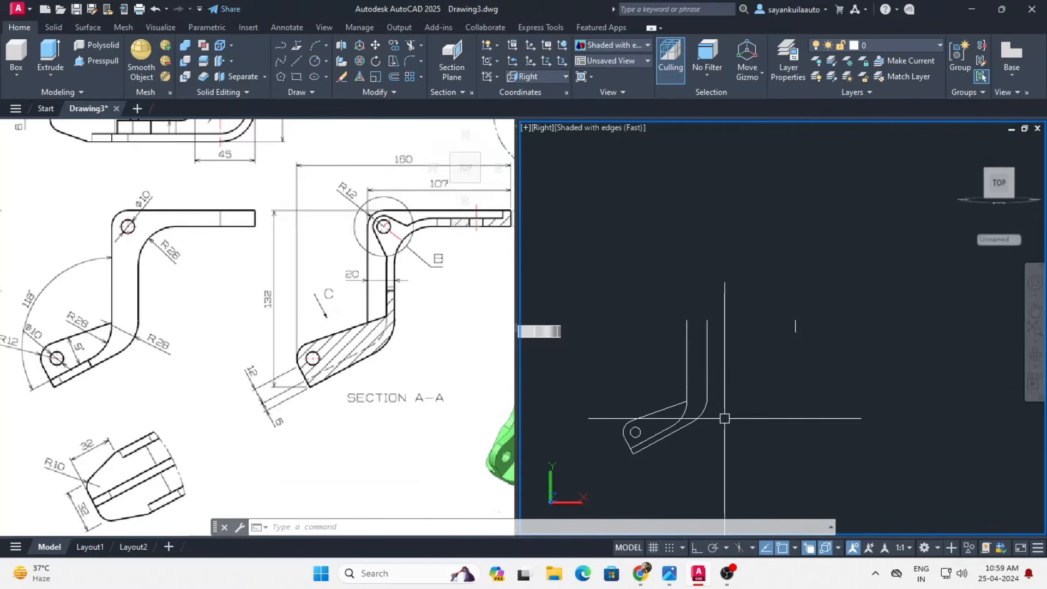
- Draw the arm's top edge as a line from the short vertical line's upper end to the outer vertical line's top end
text(l)
key(Return)
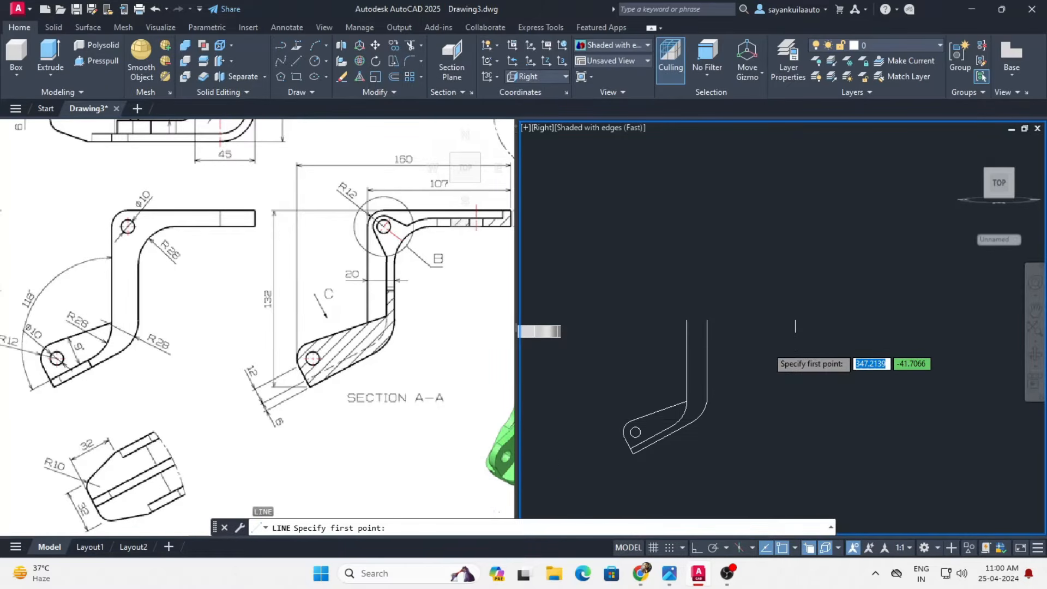
scroll(785, 305, up, 2)
click(824, 293)
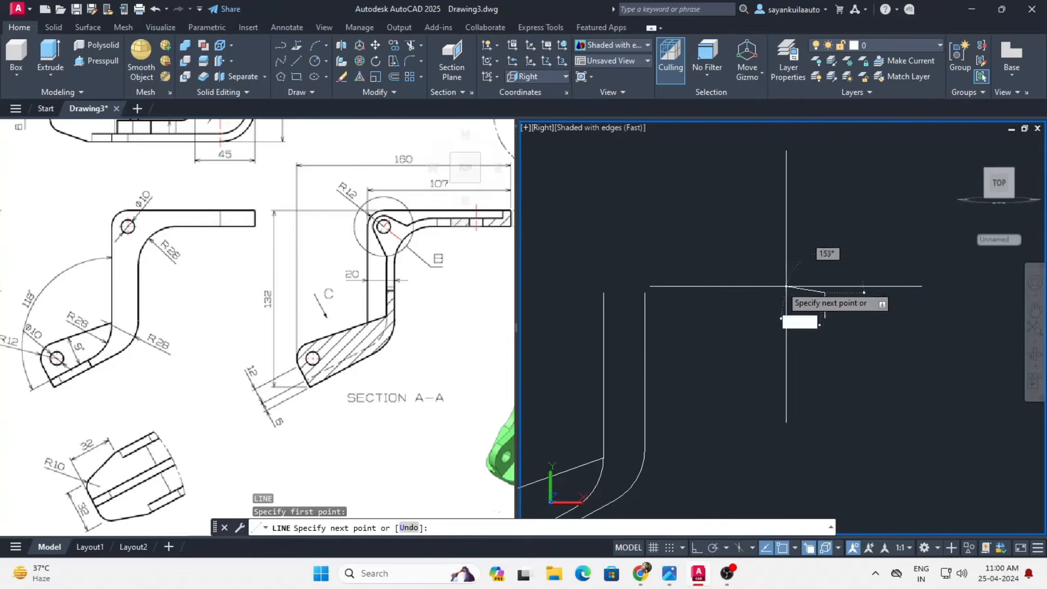
click(603, 293)
key(Return)
- Draw the arm's lower edge horizontally from the short vertical line's lower end to the inner side of the bracket's vertical leg
key(Return)
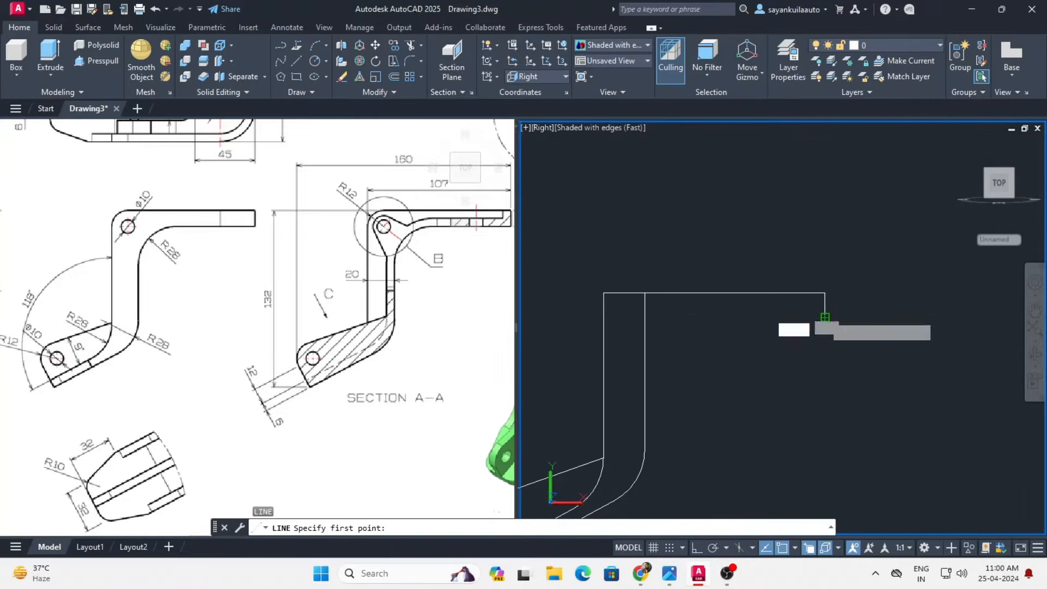
click(824, 317)
click(642, 319)
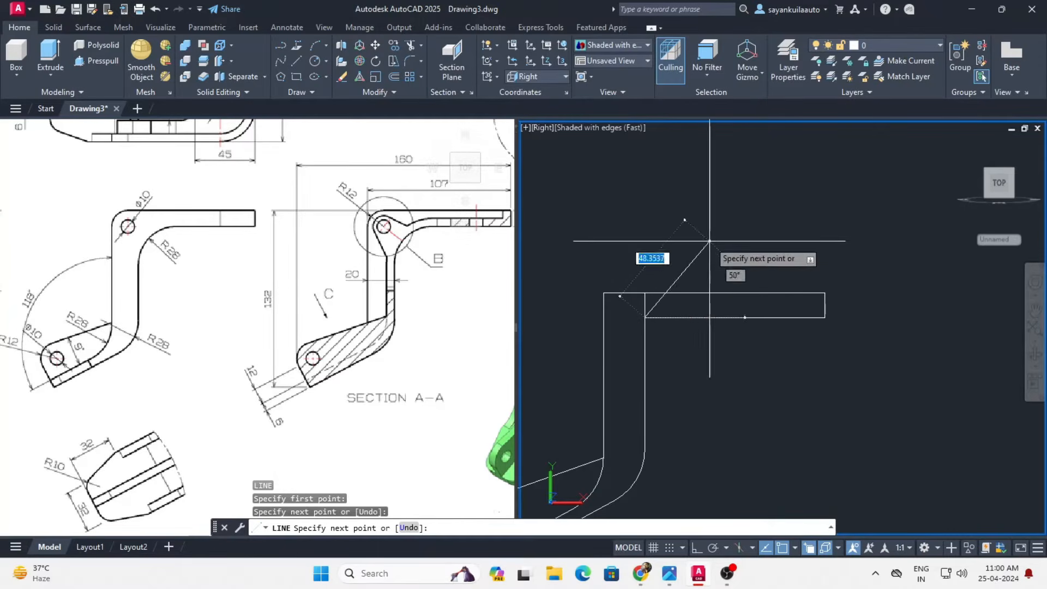
key(Return)
- Fillet the inner corner between the arm's lower edge and the vertical leg with radius 28
scroll(752, 248, down, 5)
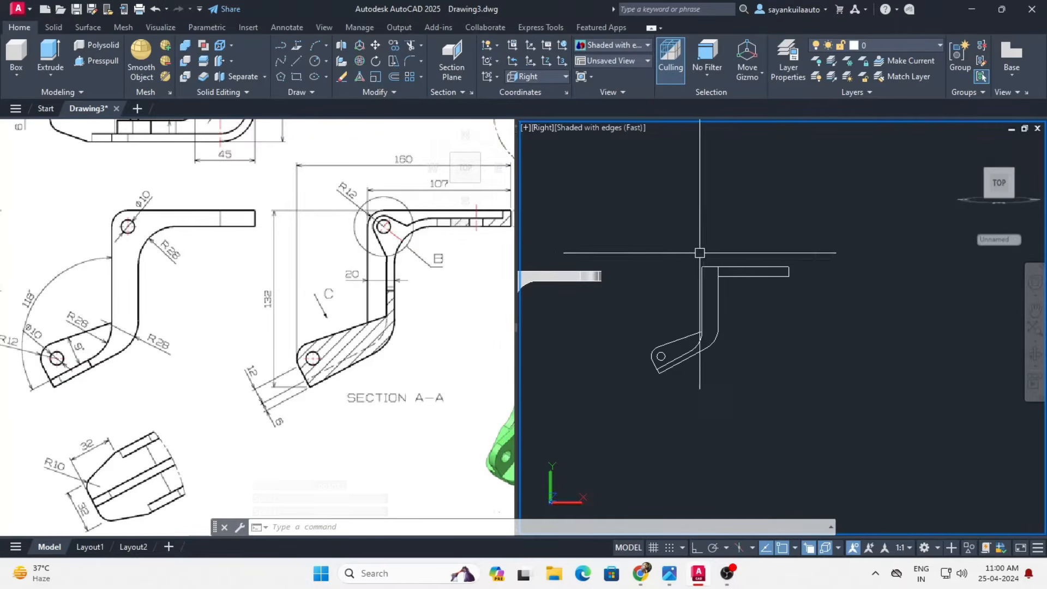
scroll(705, 252, up, 3)
text(f)
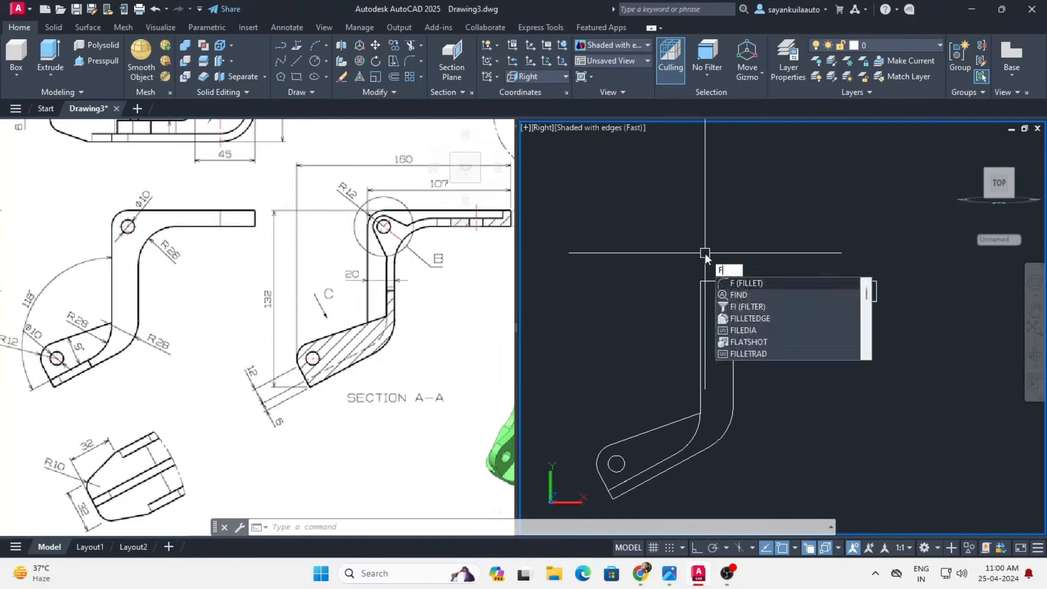
key(Return)
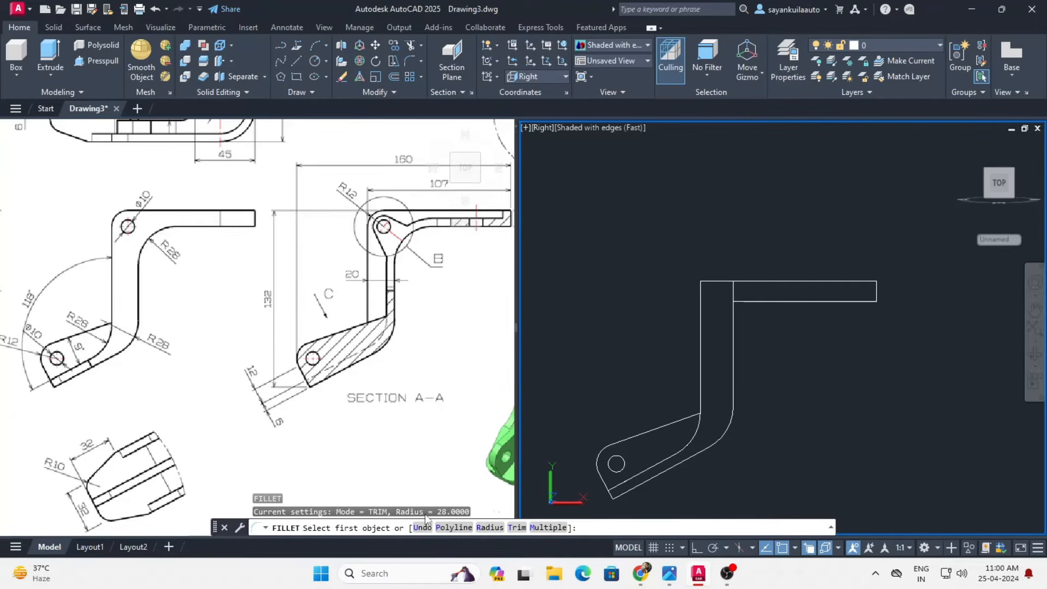
click(760, 301)
click(734, 331)
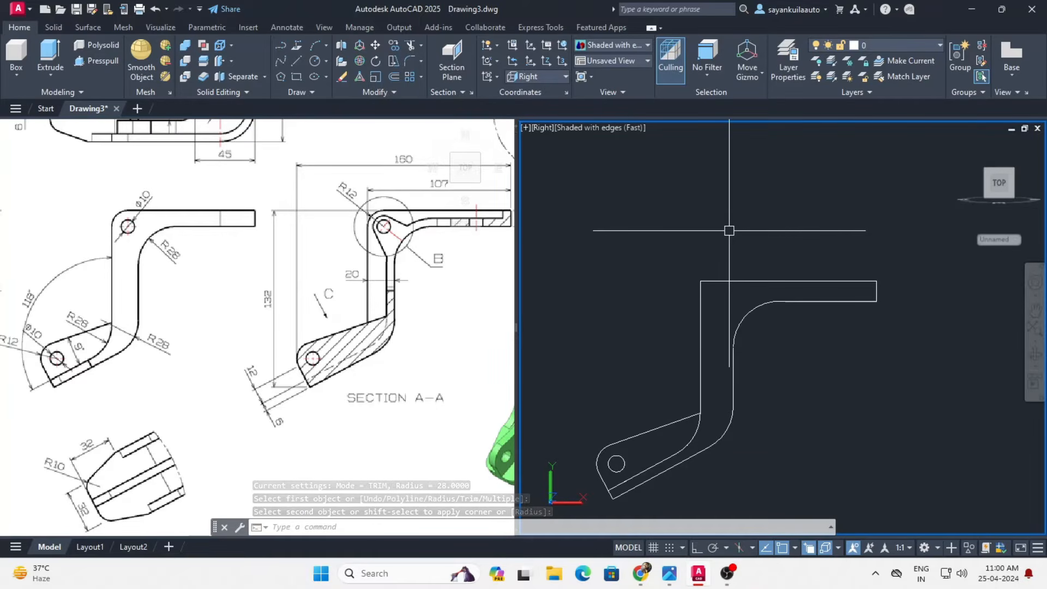
- Fillet the outer corner between the arm's top edge and the vertical leg with radius 12
key(Return)
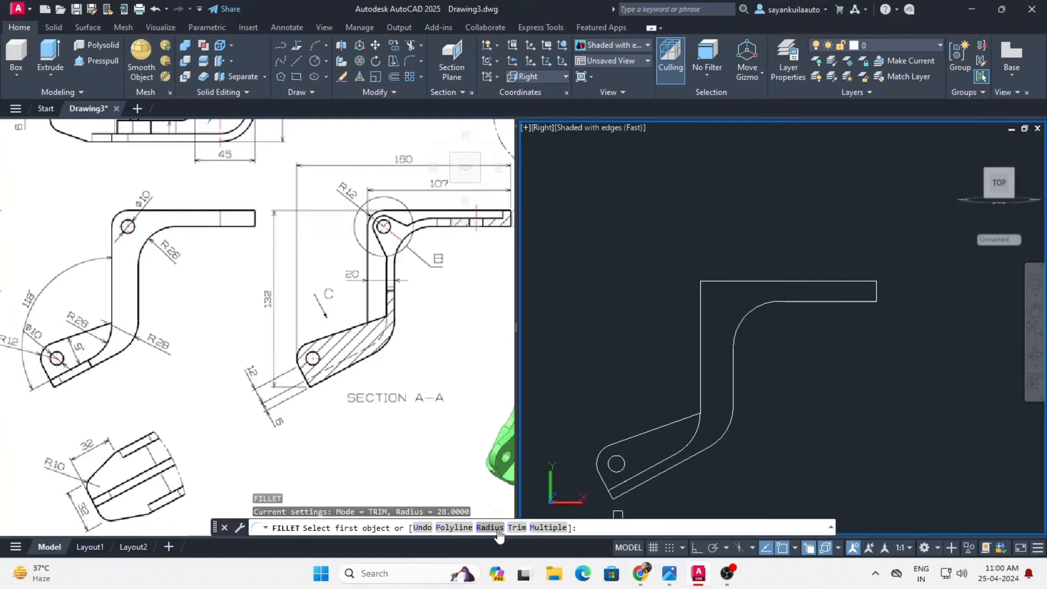
key(Return)
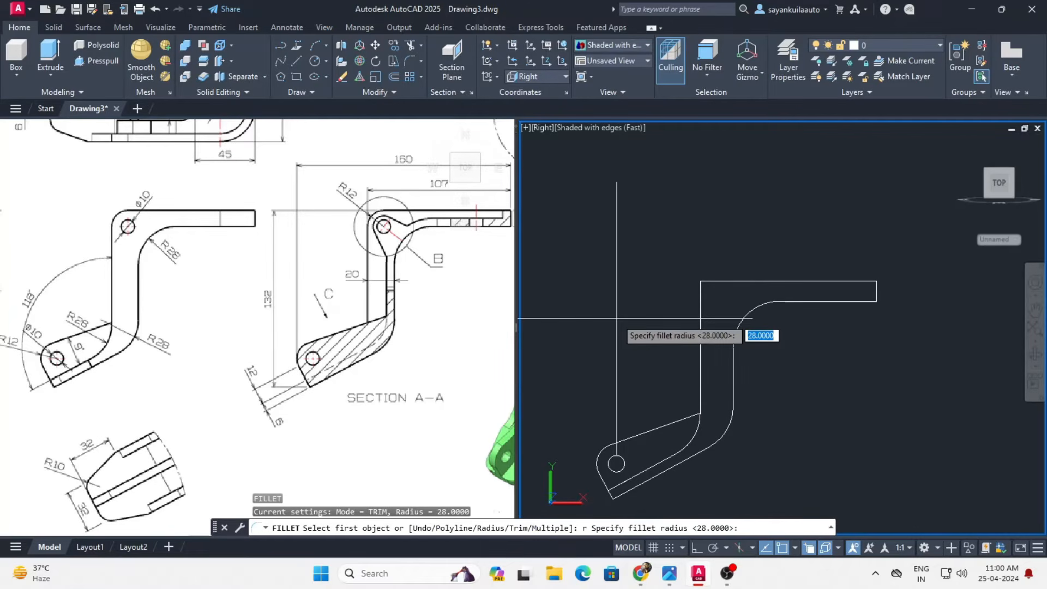
text(12)
key(Return)
click(721, 283)
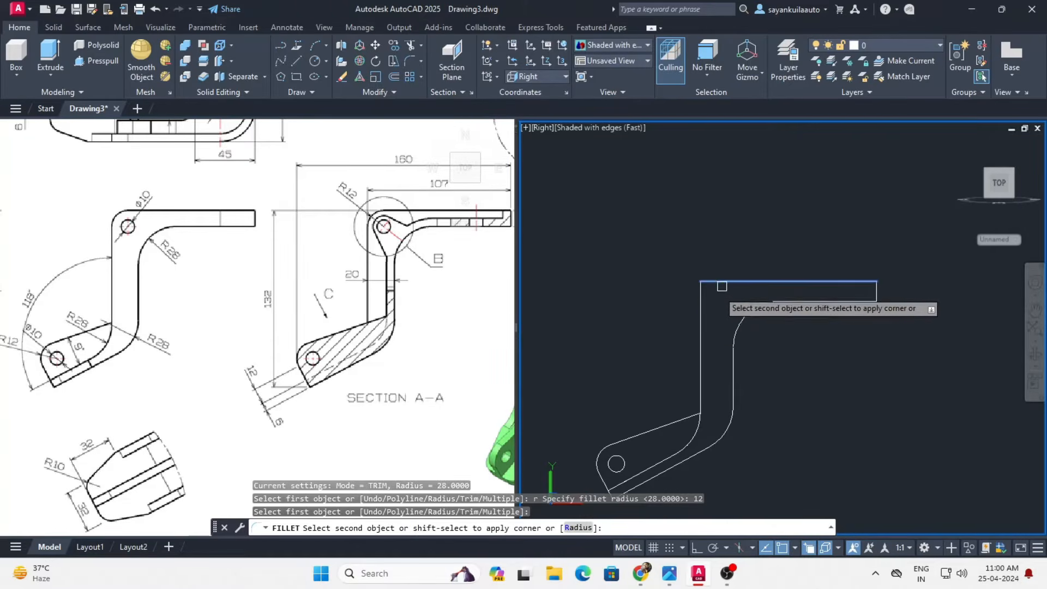
click(701, 304)
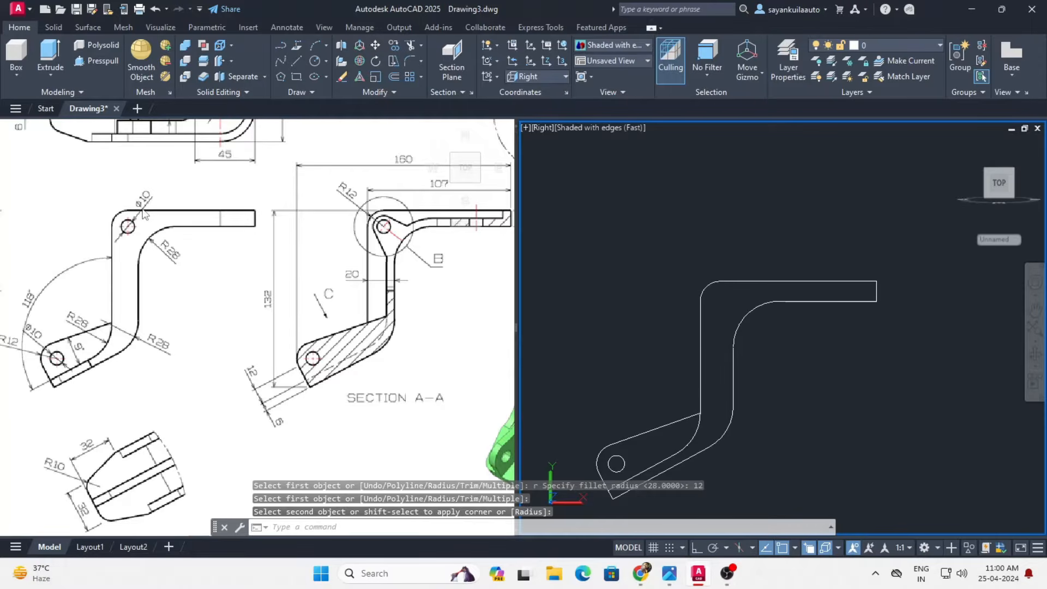
- Draw a radius 5 circle centred on the radius 12 corner fillet's centre for the upper hole
scroll(719, 304, up, 2)
key(Return)
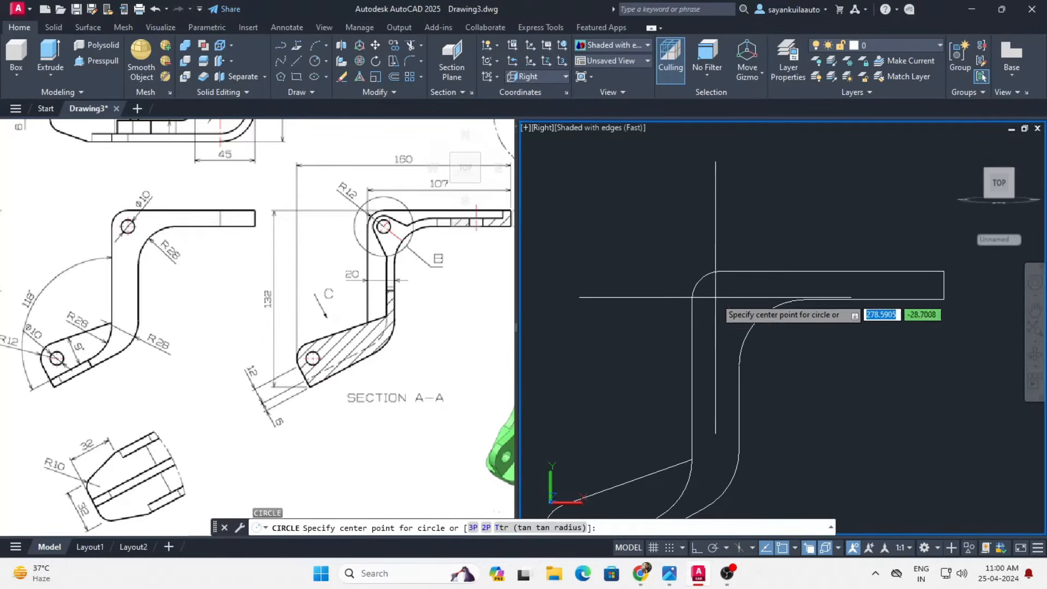
click(719, 300)
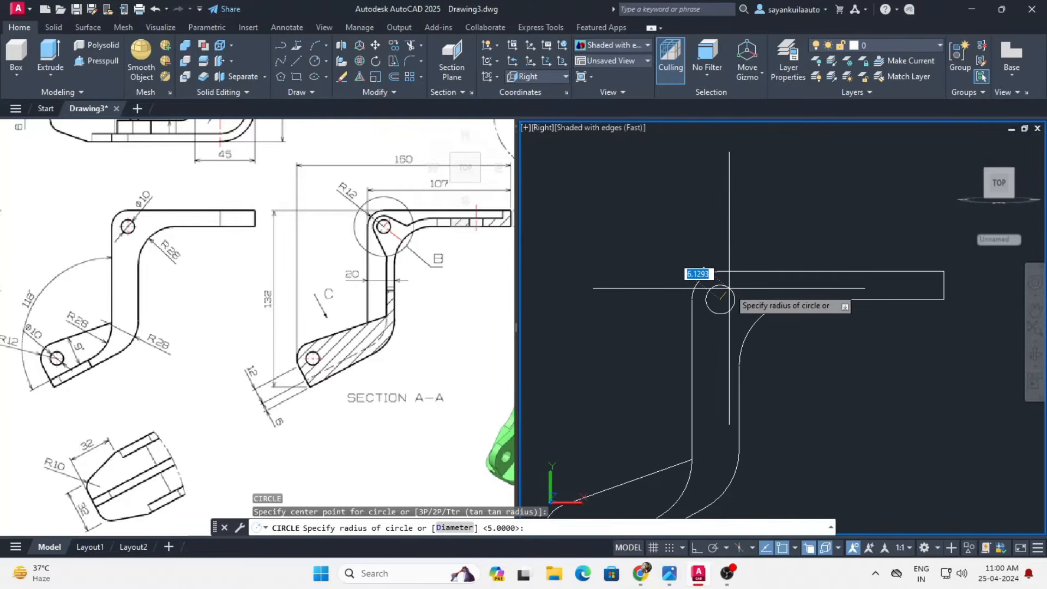
key(Return)
scroll(720, 278, down, 3)
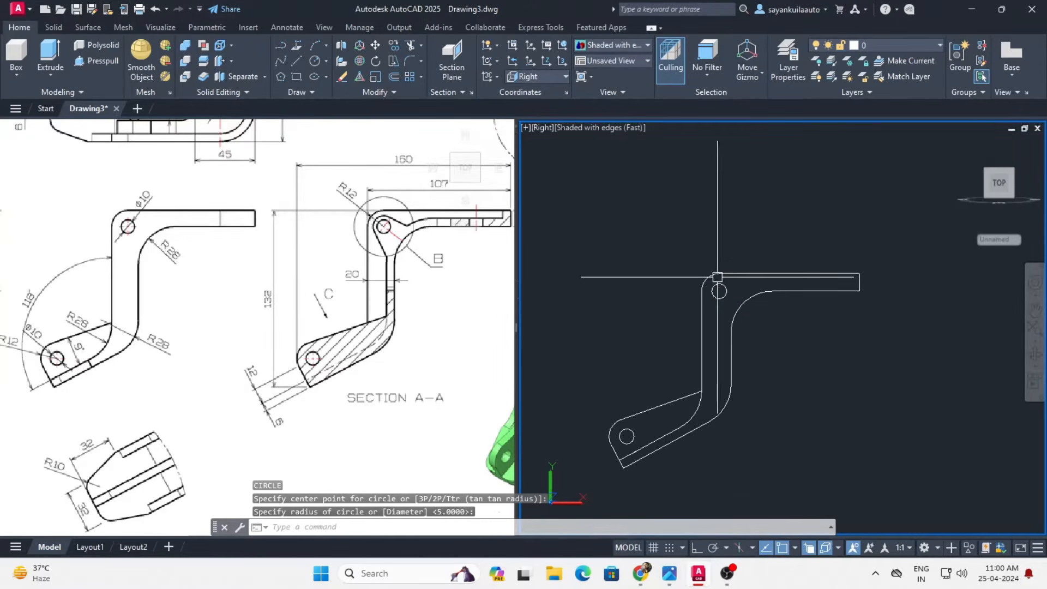
scroll(719, 285, up, 1)
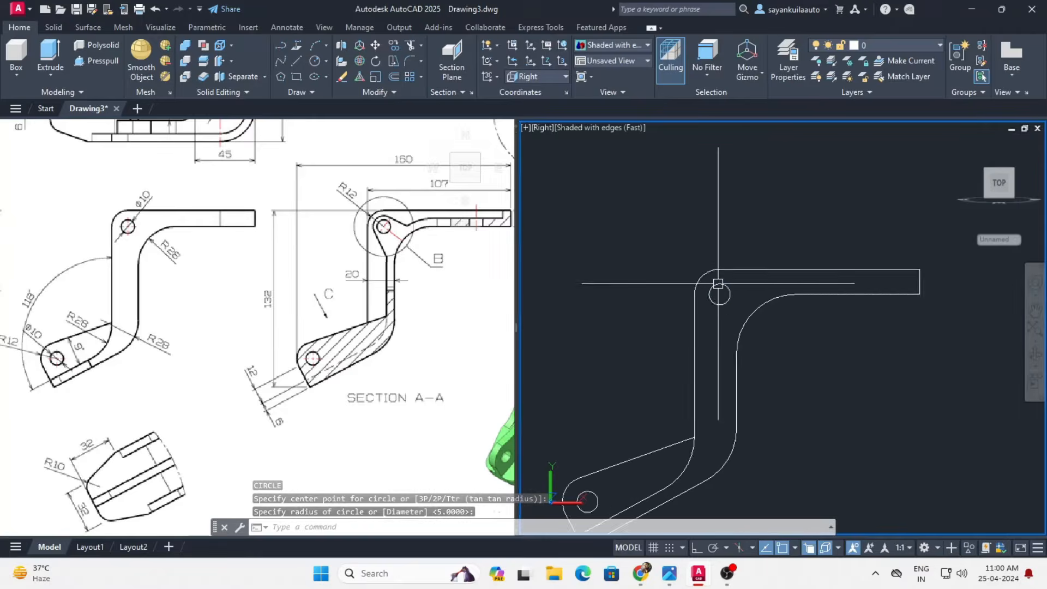
- Consult Detail B in the reference and, with 45° polar tracking, draw a diagonal line from the upper hole's centre toward the inner corner
click(447, 341)
scroll(447, 340, up, 5)
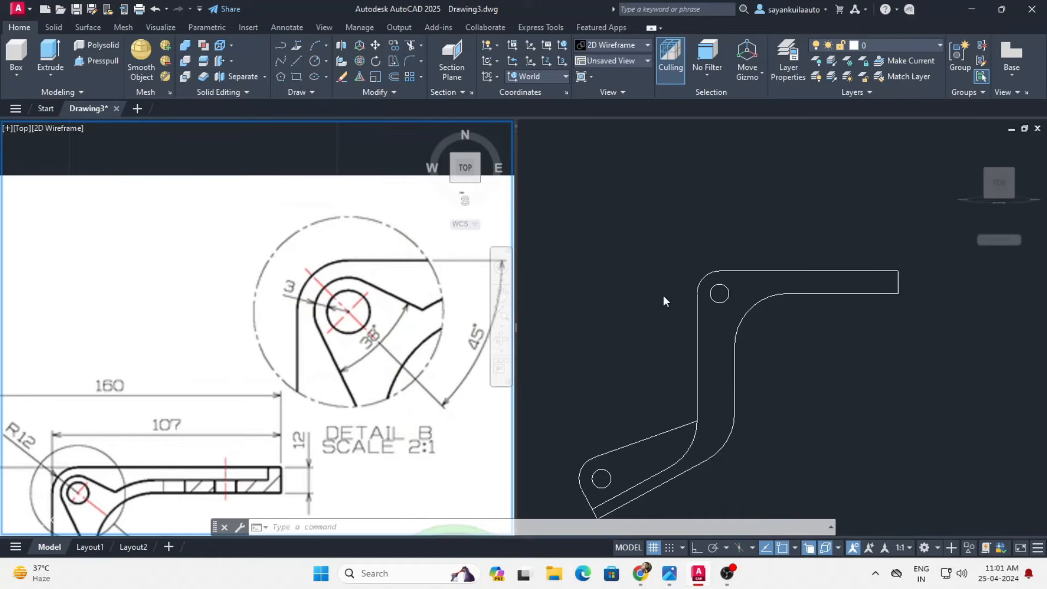
click(715, 231)
text(l)
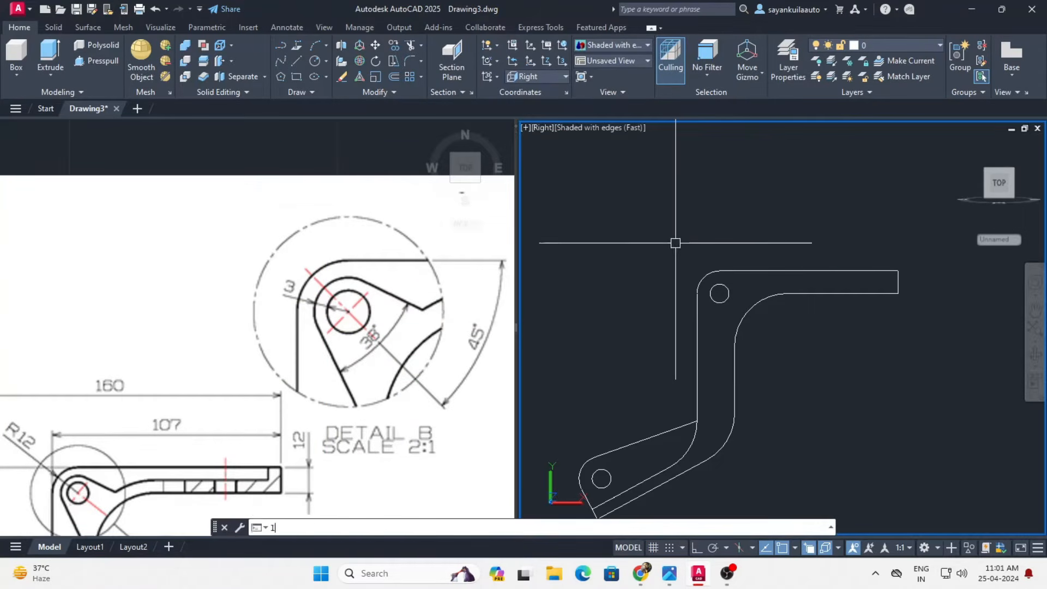
key(Return)
scroll(730, 311, up, 3)
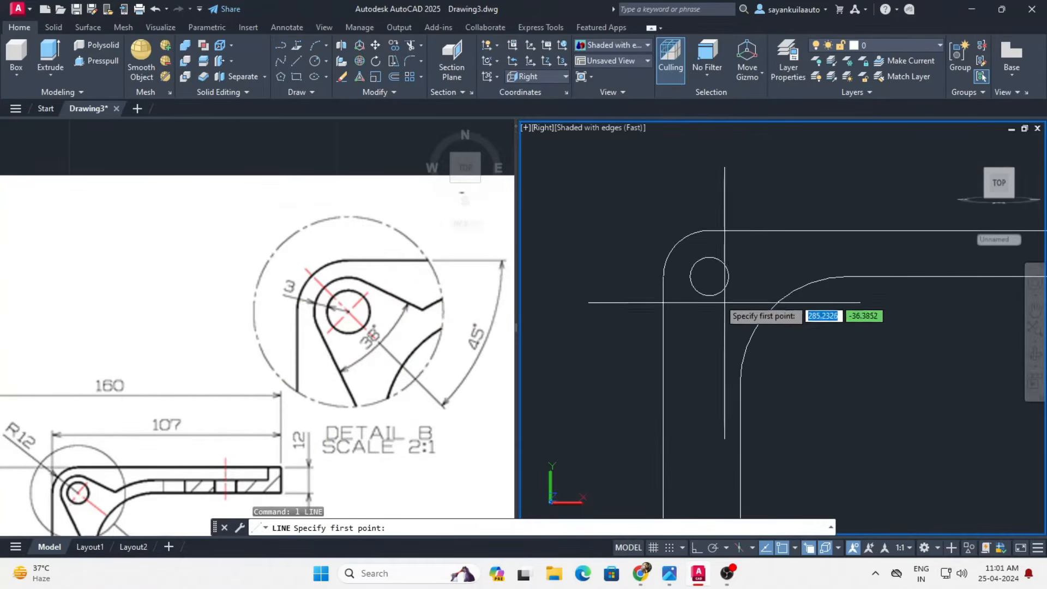
click(708, 276)
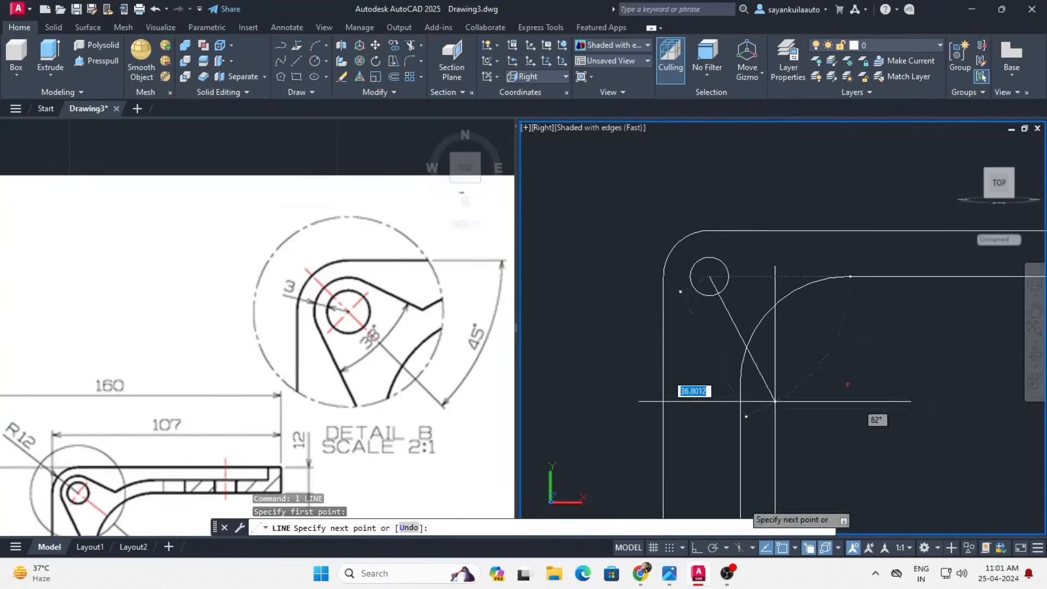
click(726, 548)
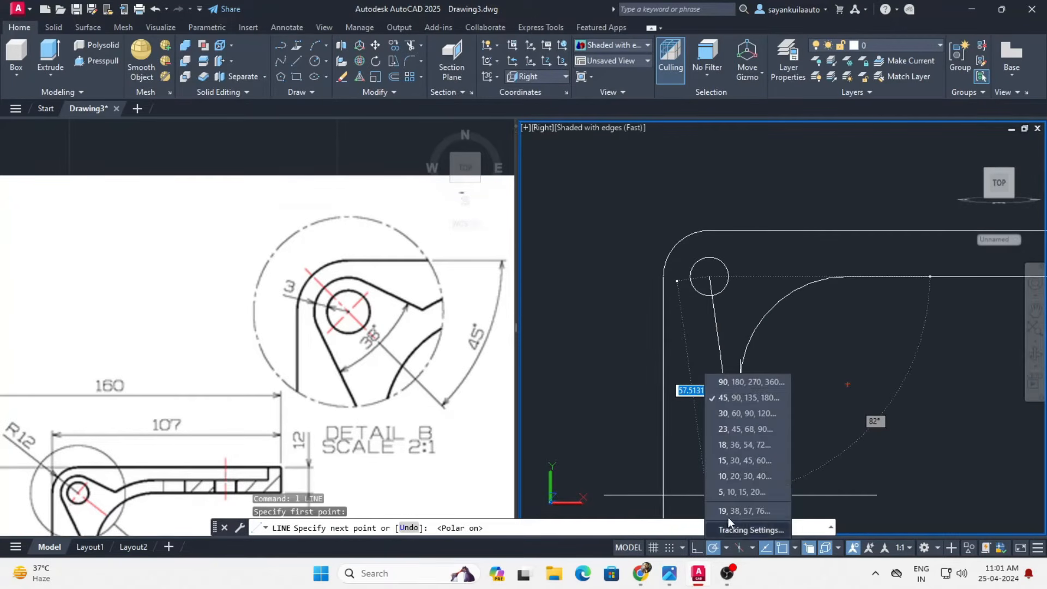
click(747, 398)
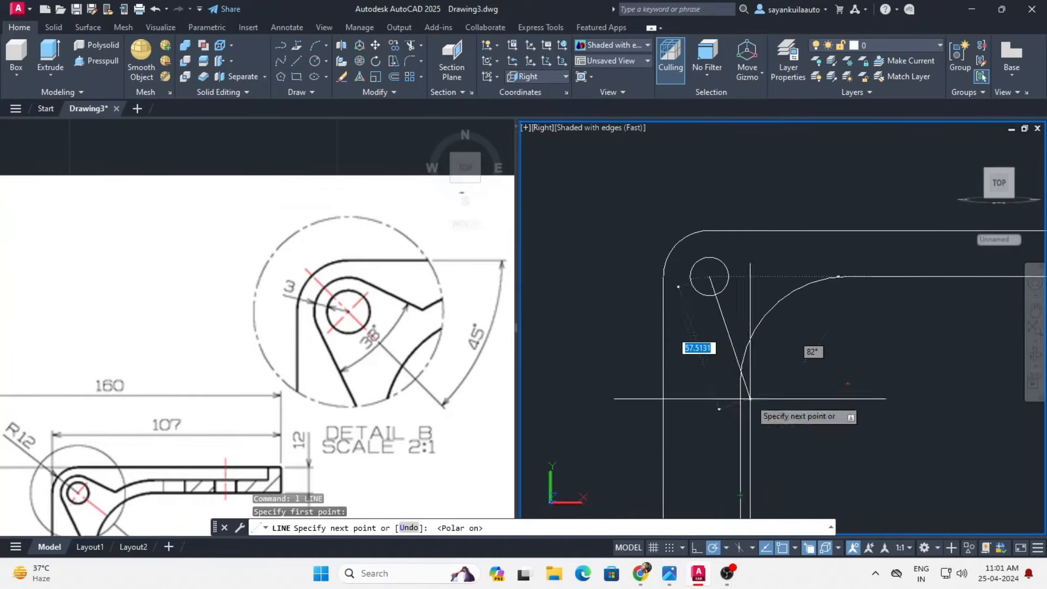
click(793, 359)
key(Return)
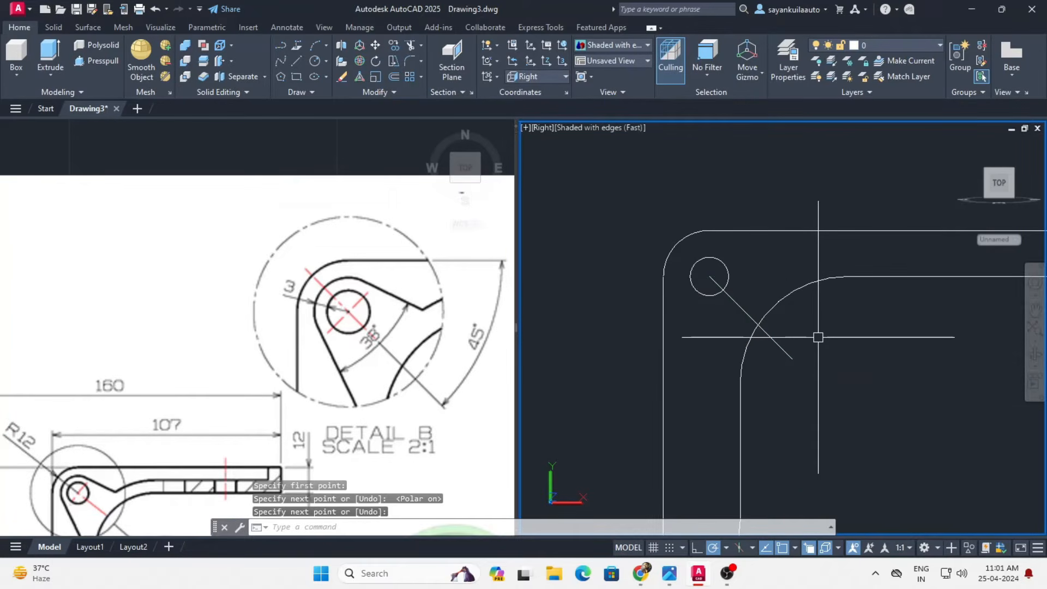
- Draw a line about 31 long from a free point near the inner fillet, tangent to the upper side of the hole circle
key(Return)
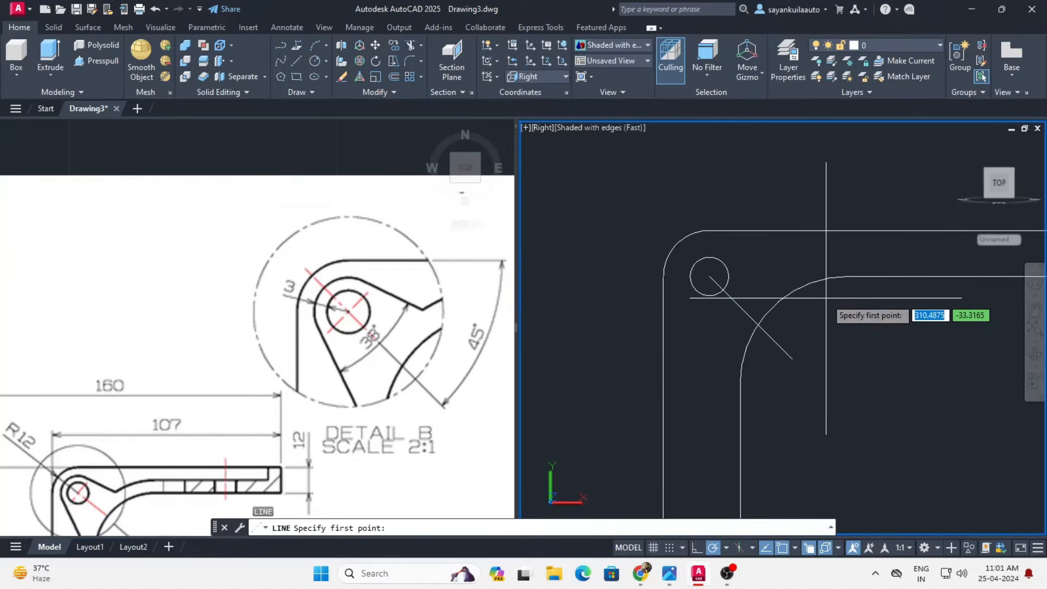
click(827, 297)
scroll(698, 248, up, 3)
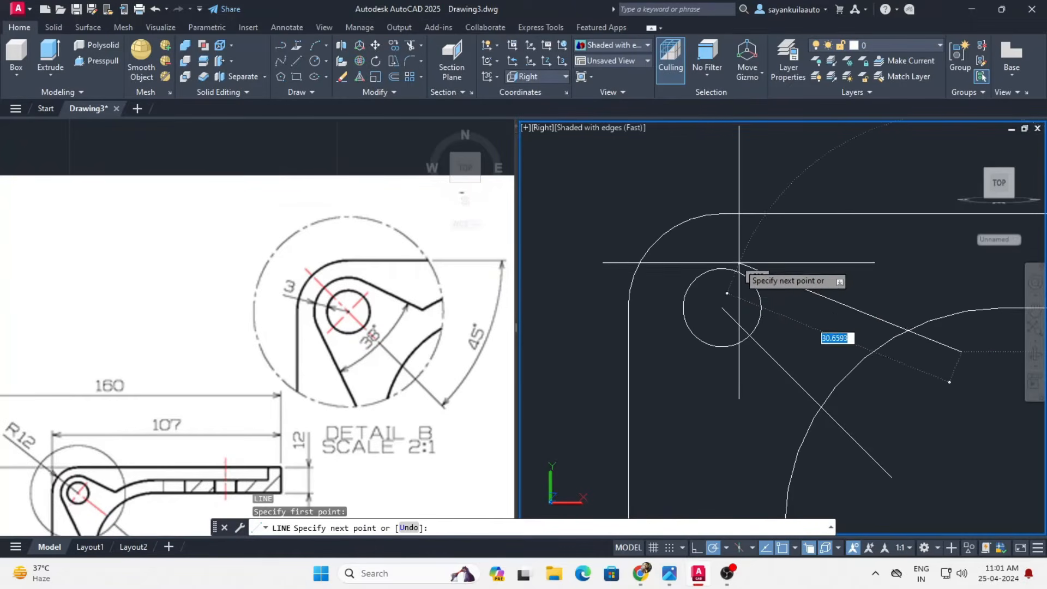
click(734, 270)
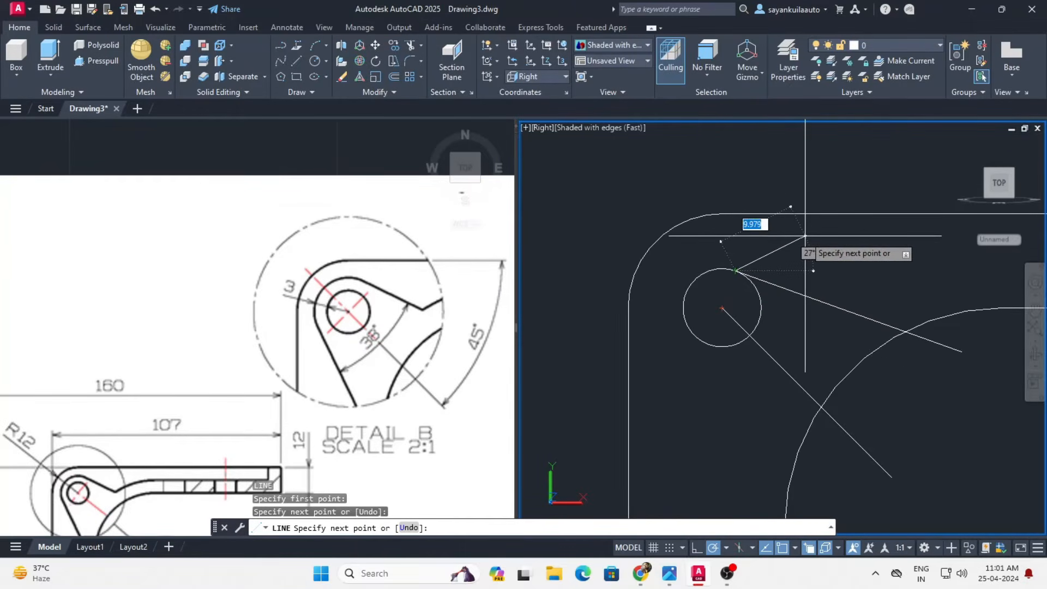
key(Return)
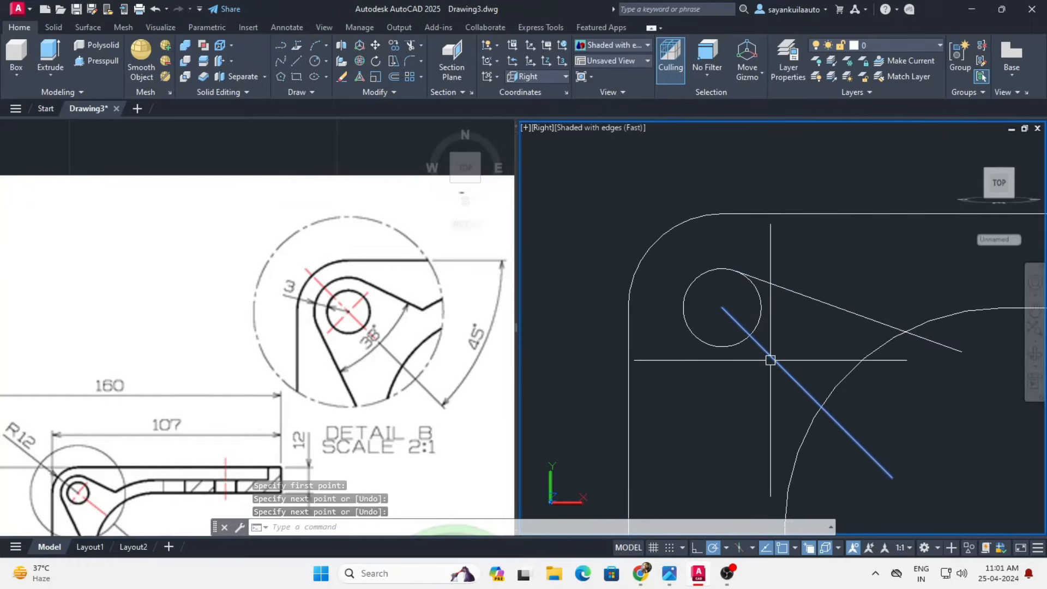
- Apply a 19° angular dimensional constraint between the diagonal line and the line beside the upper hole
click(204, 28)
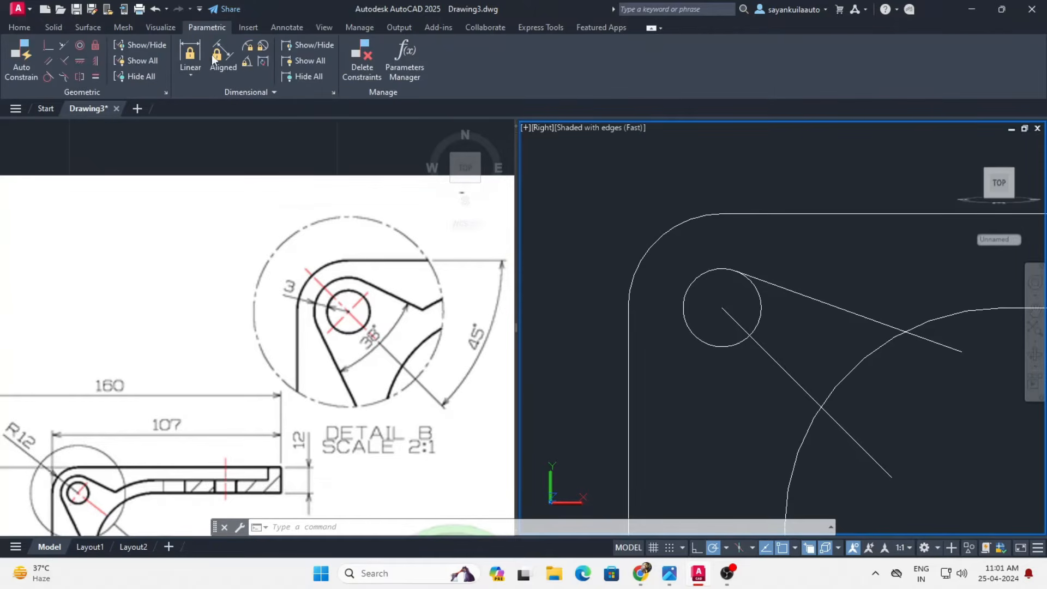
click(248, 63)
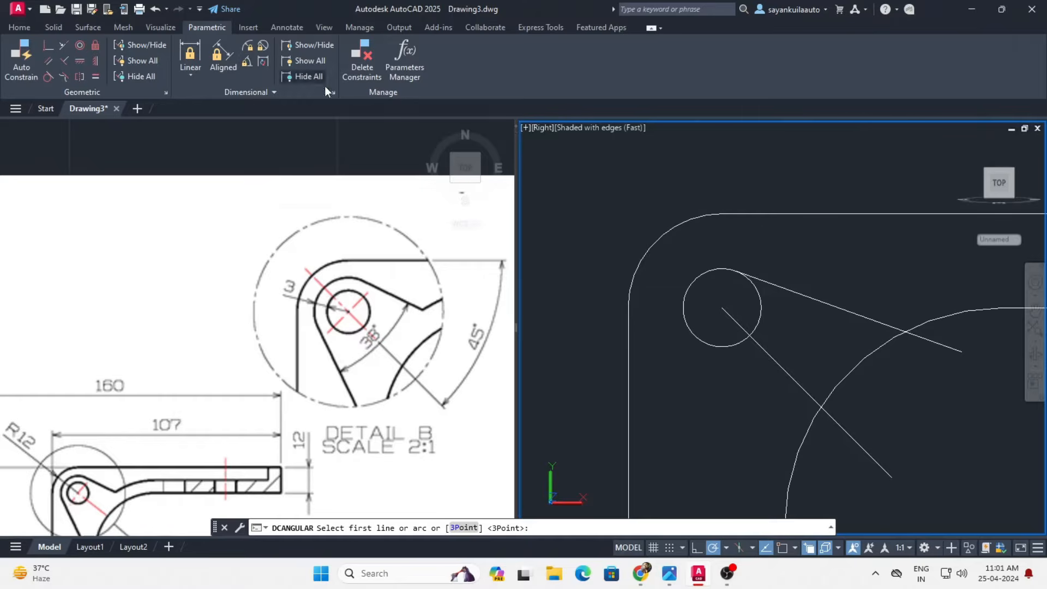
click(781, 363)
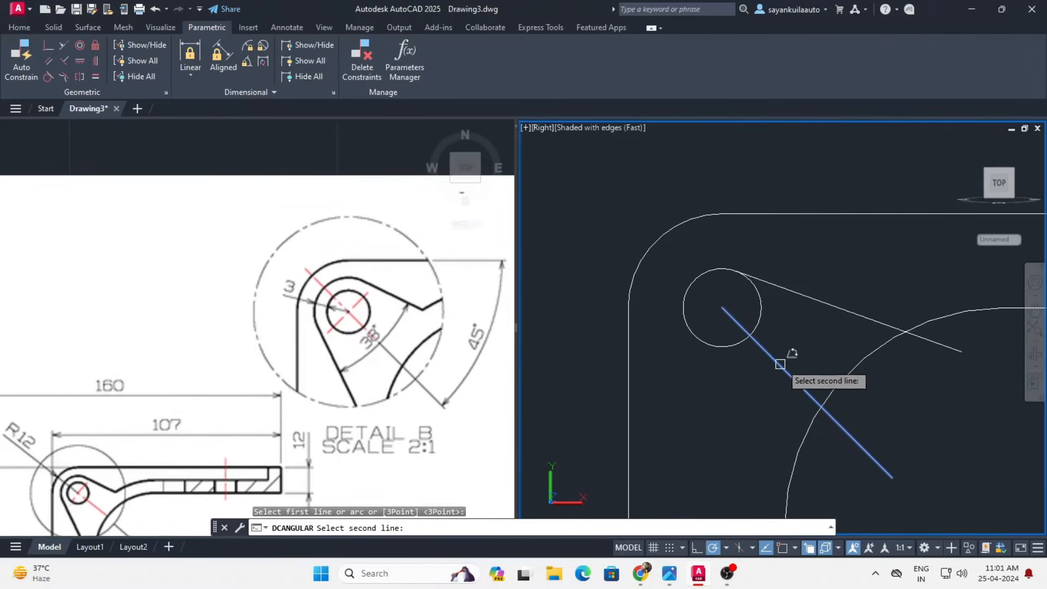
click(832, 303)
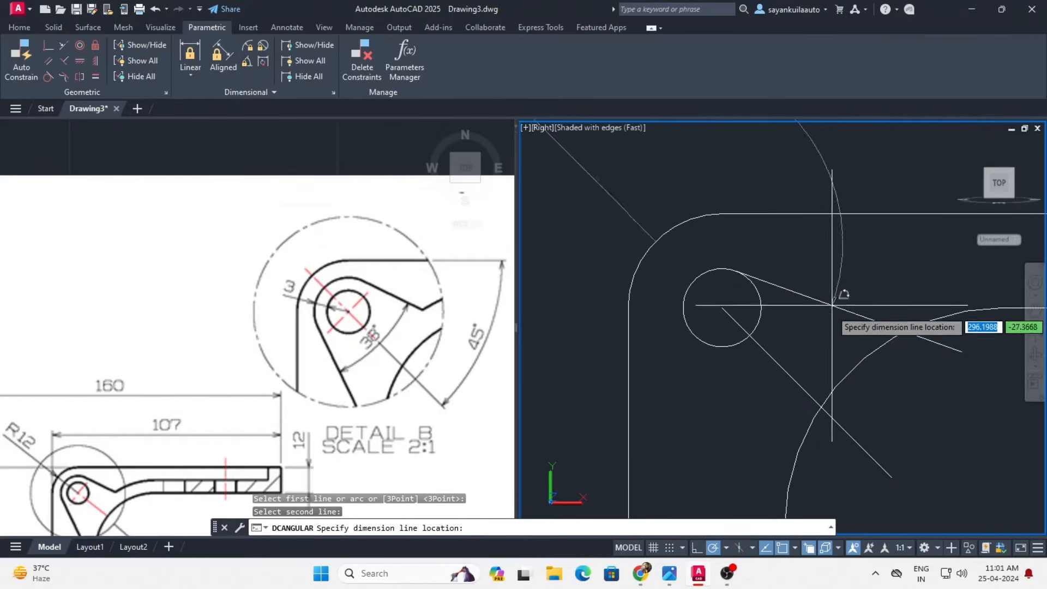
click(819, 339)
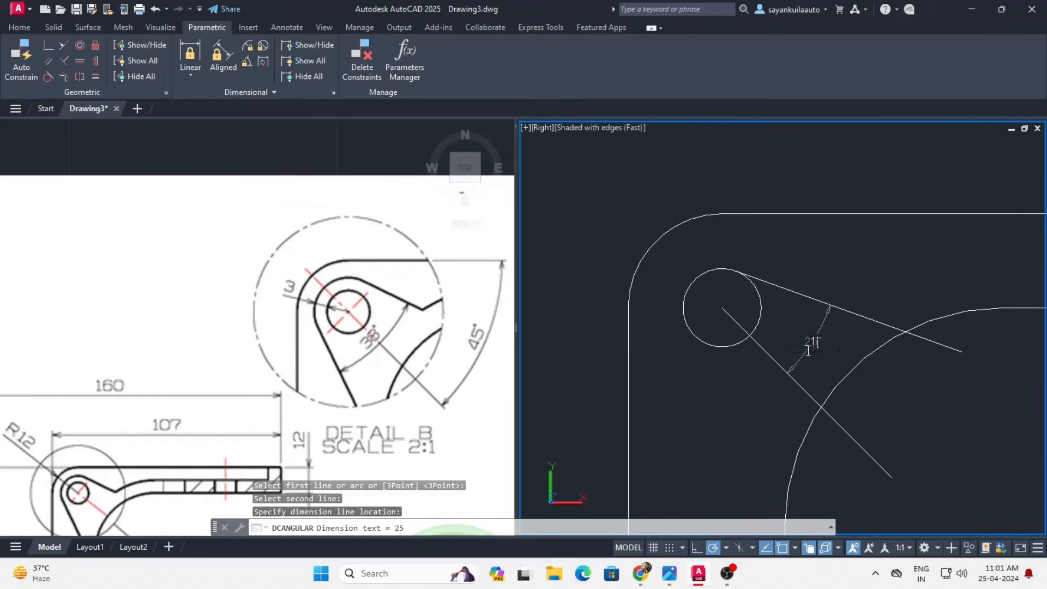
text(19)
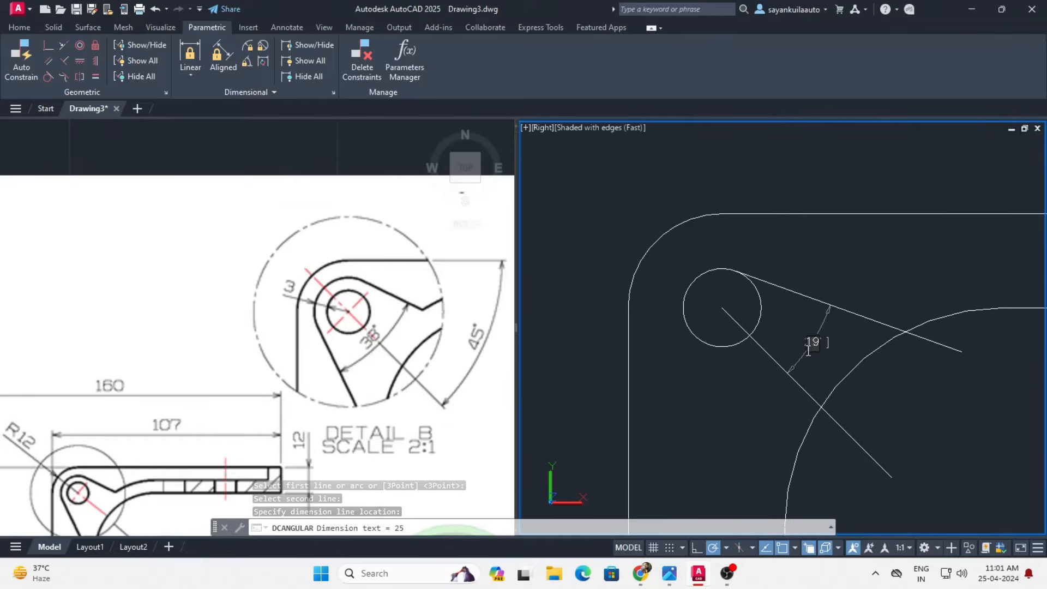
key(Return)
- Apply a tangent constraint between the upper hole circle and the upper angled line
scroll(807, 350, up, 2)
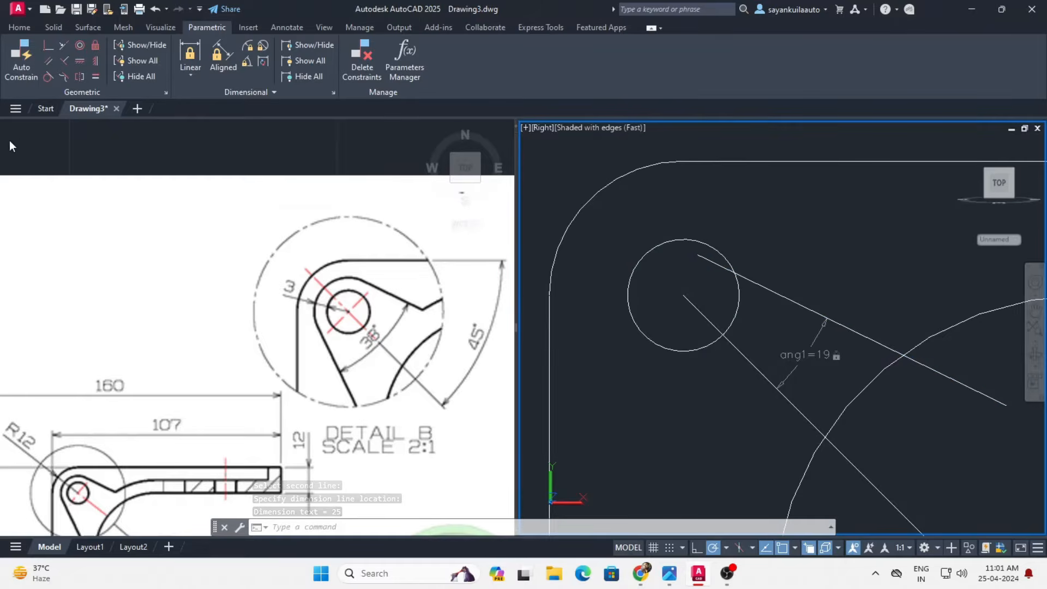
click(47, 77)
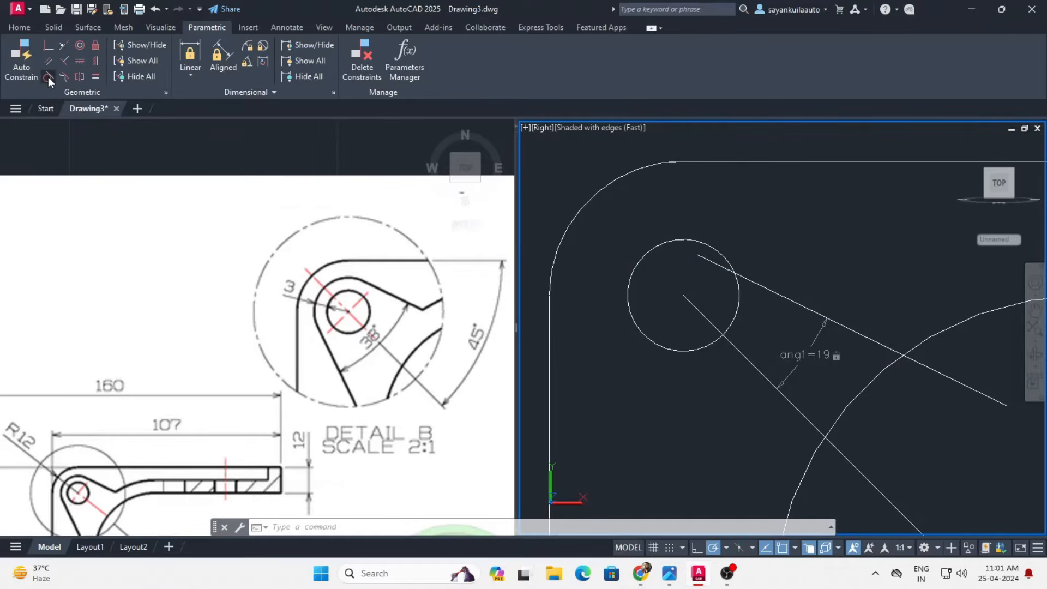
click(703, 243)
click(761, 290)
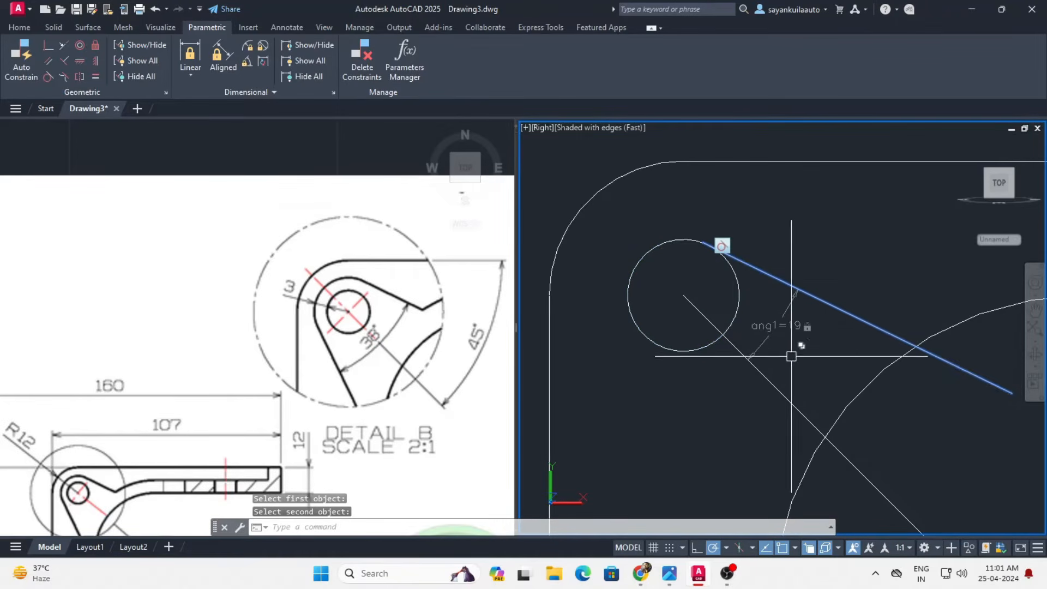
- Mirror the upper tangent line about the diagonal line through the hole's centre, keeping the source line
scroll(776, 302, down, 2)
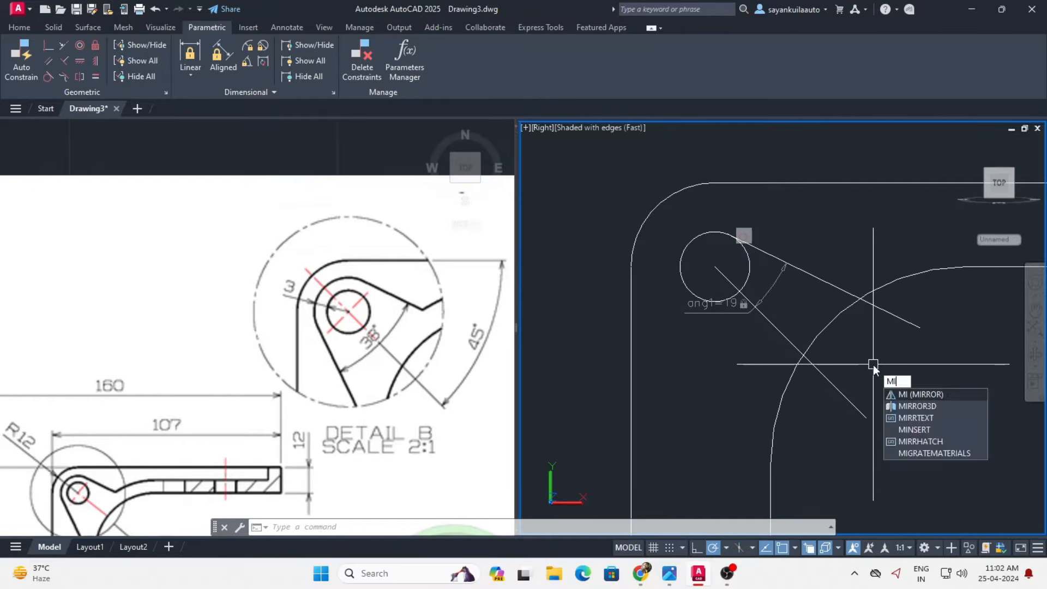
key(Return)
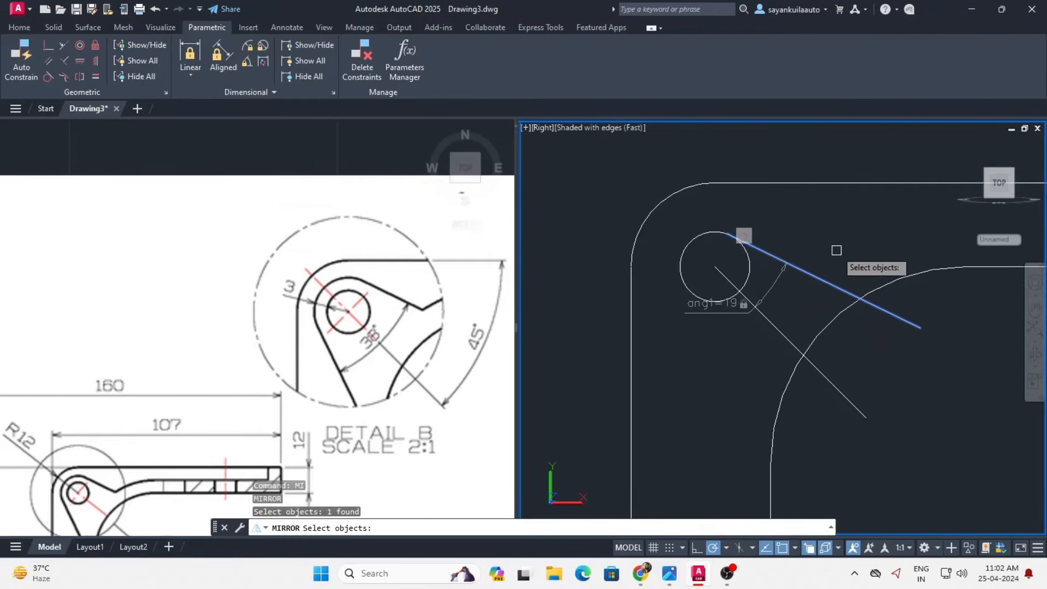
key(Return)
click(714, 267)
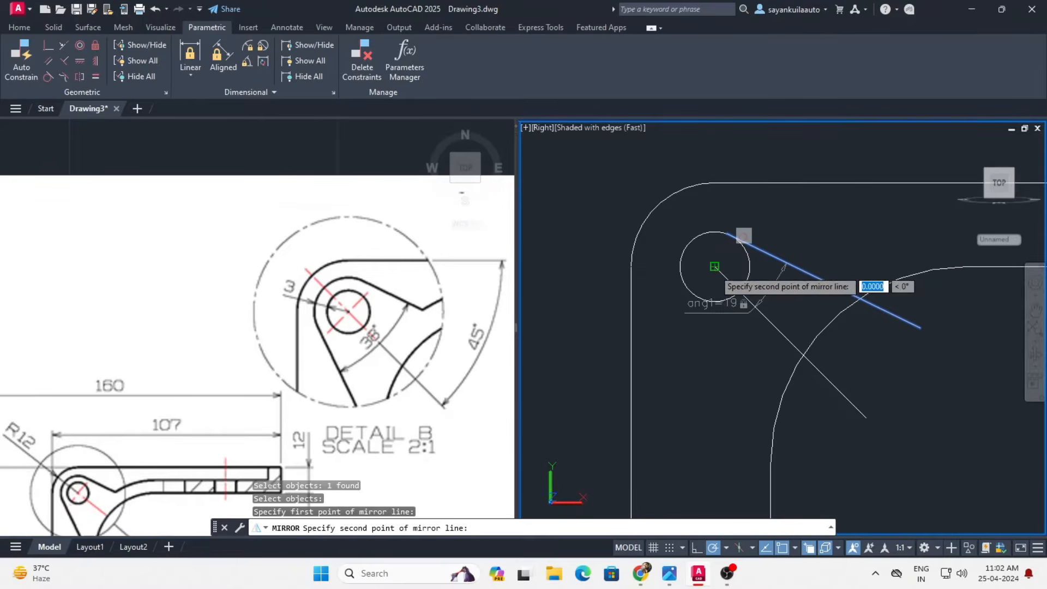
click(866, 418)
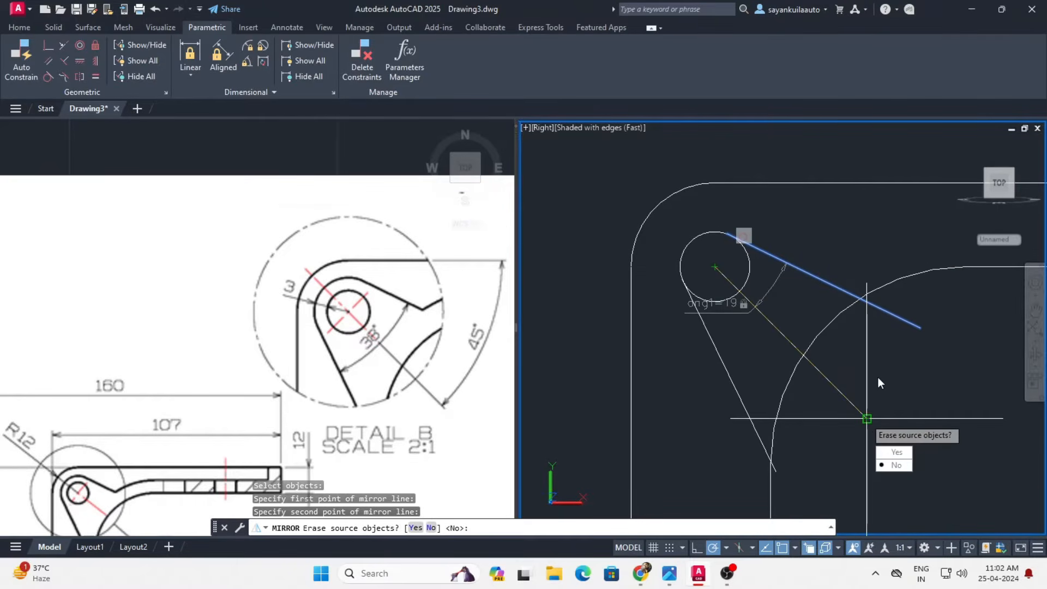
key(Return)
- Erase the diagonal construction line running from the upper hole's centre
click(888, 399)
click(866, 410)
key(Delete)
- Try trimming the hole circle's inner arc and the overhanging ends of both tangent lines, and undo the trim
scroll(724, 273, down, 4)
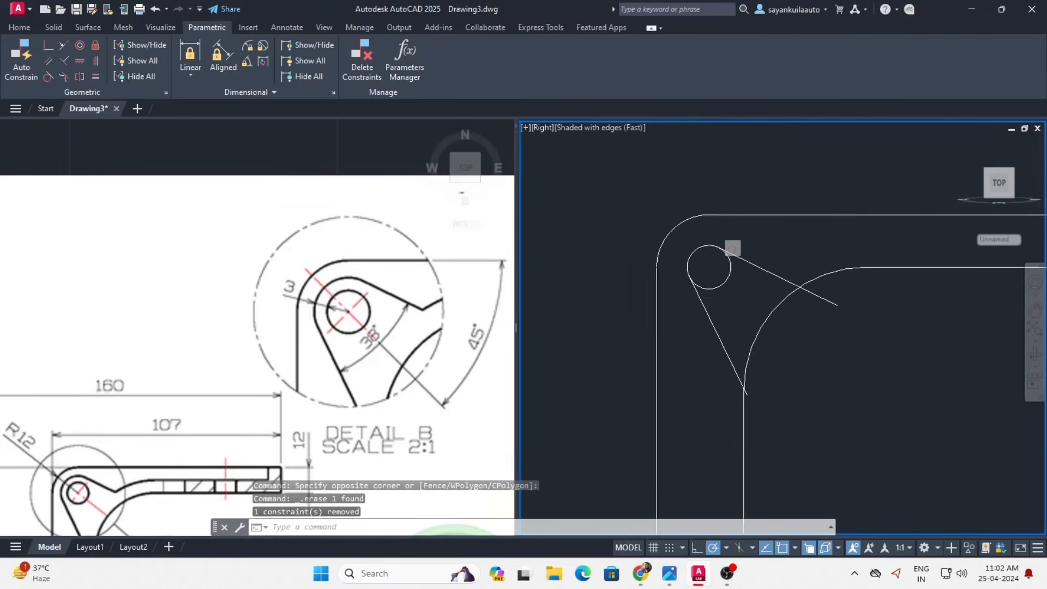
scroll(724, 273, up, 3)
text(TR)
key(Return)
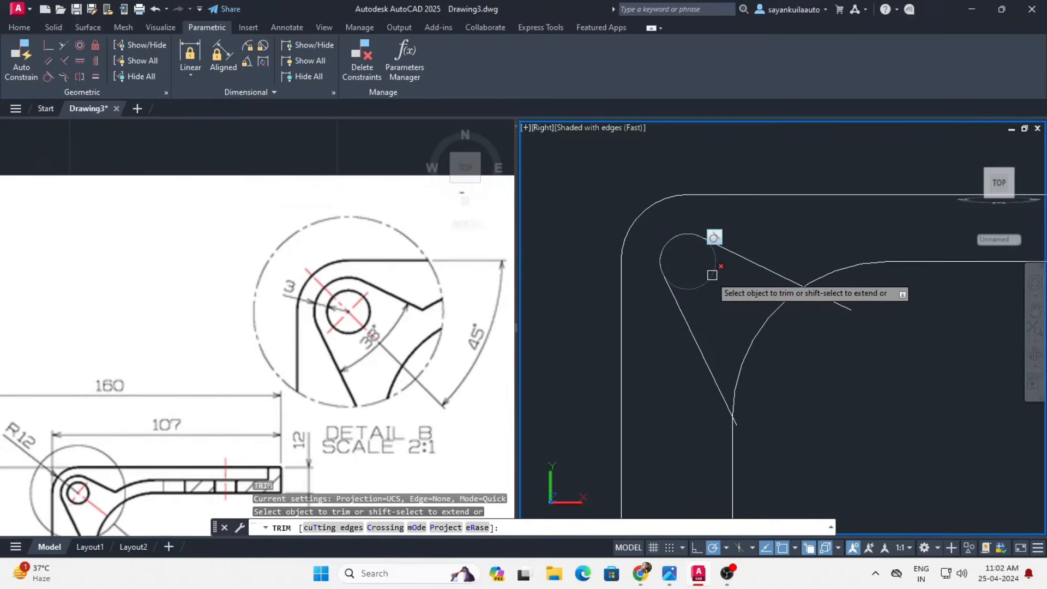
click(707, 278)
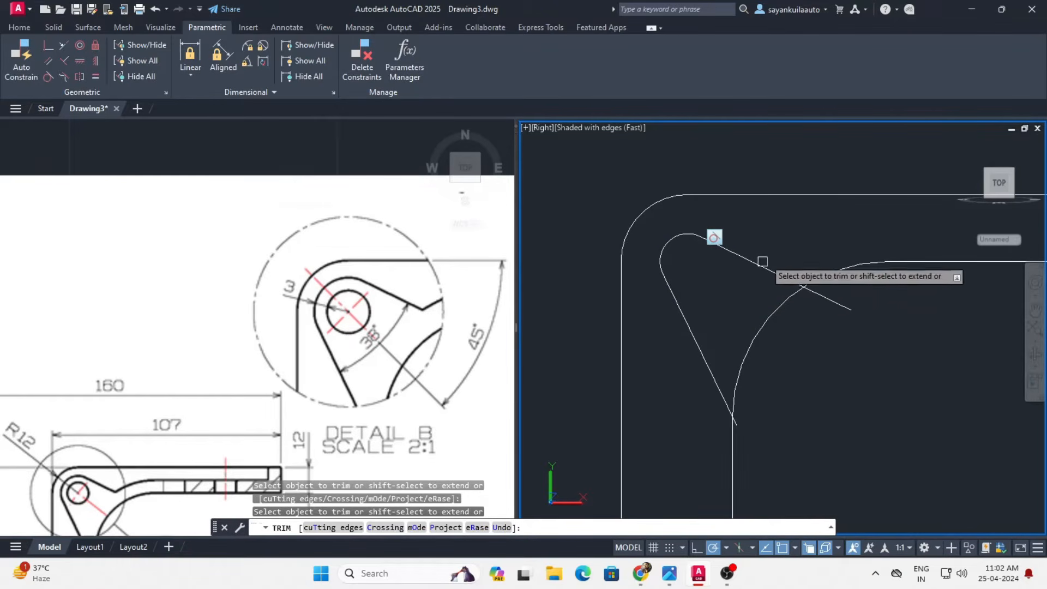
scroll(823, 322, up, 2)
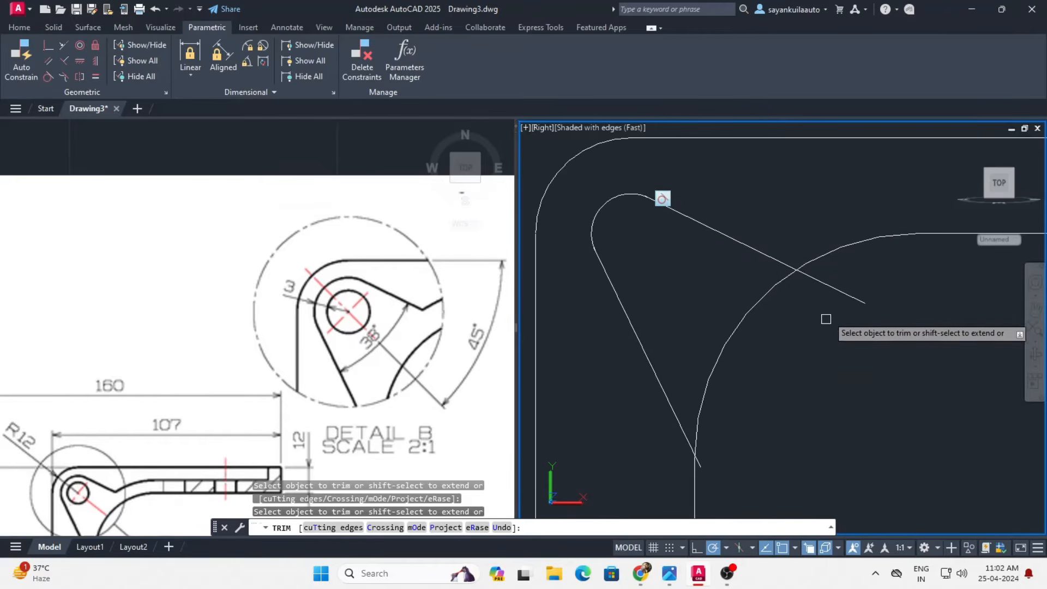
scroll(700, 480, up, 2)
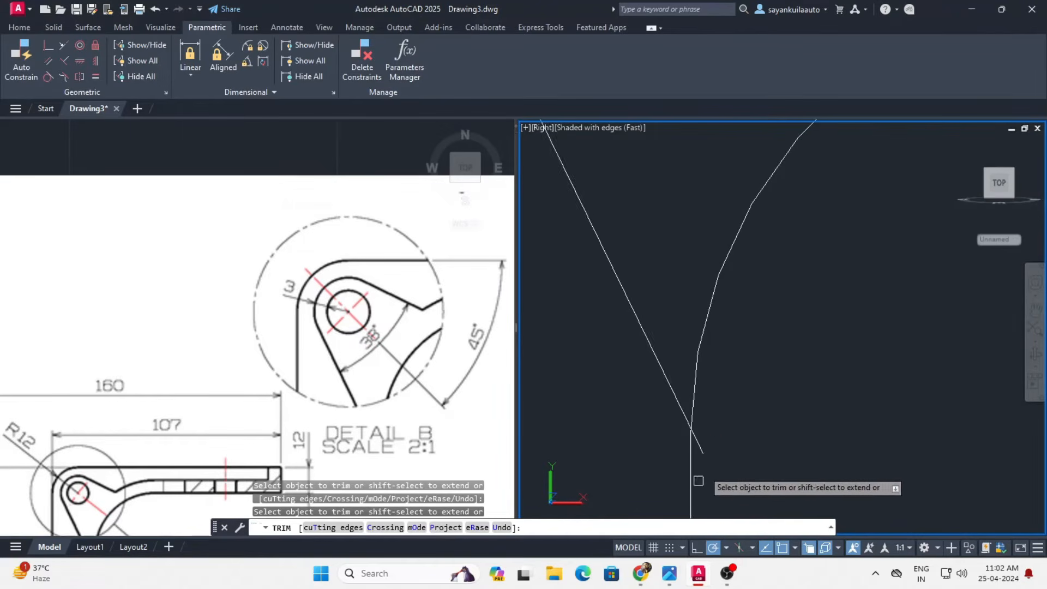
scroll(674, 396, down, 4)
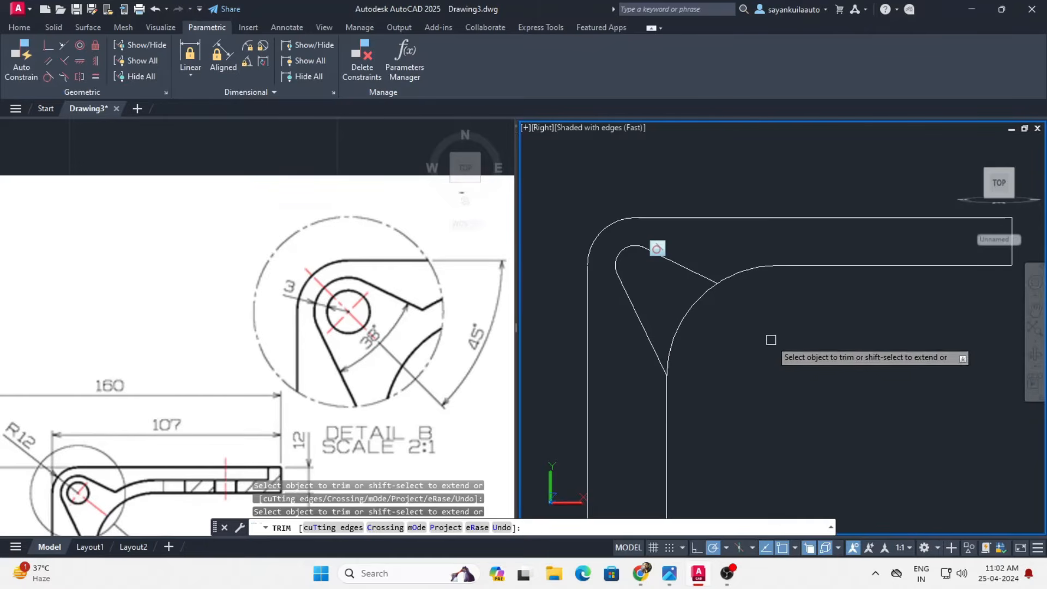
key(Return)
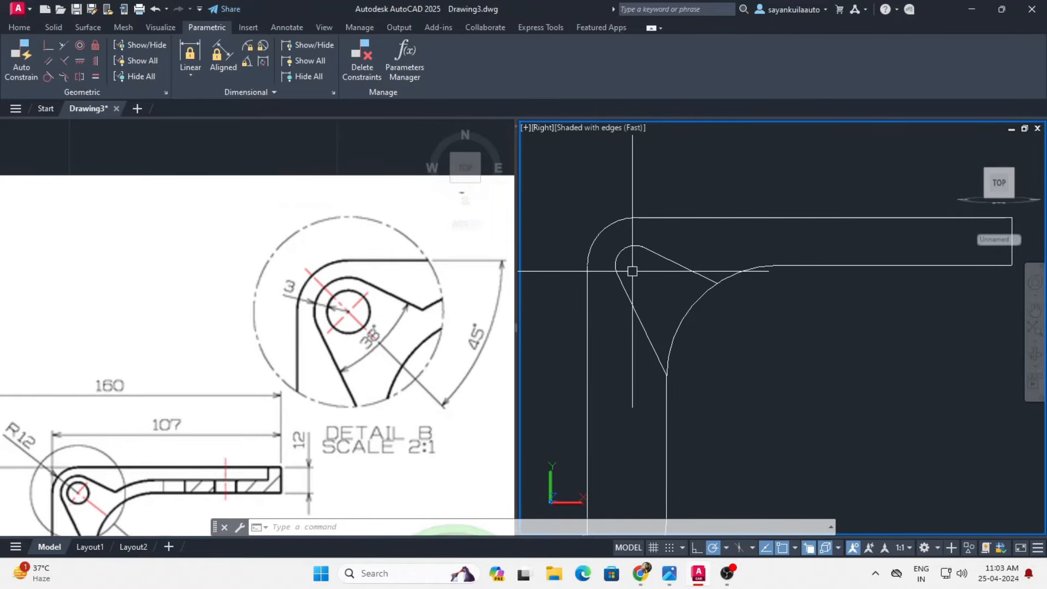
key(ctrl+z)
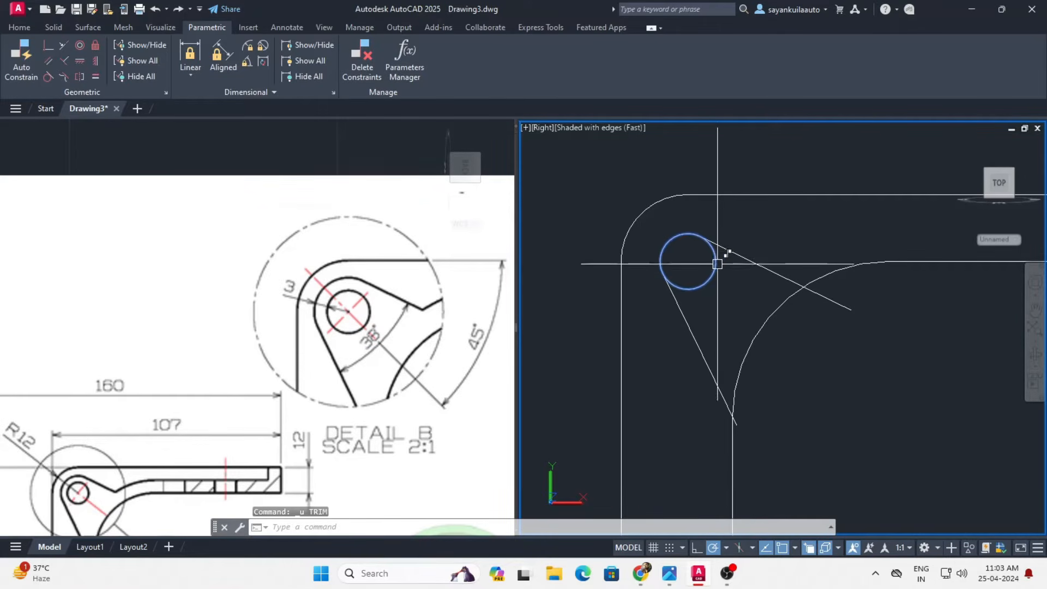
- Offset the upper hole circle and both tangent lines outward by 3
text(o)
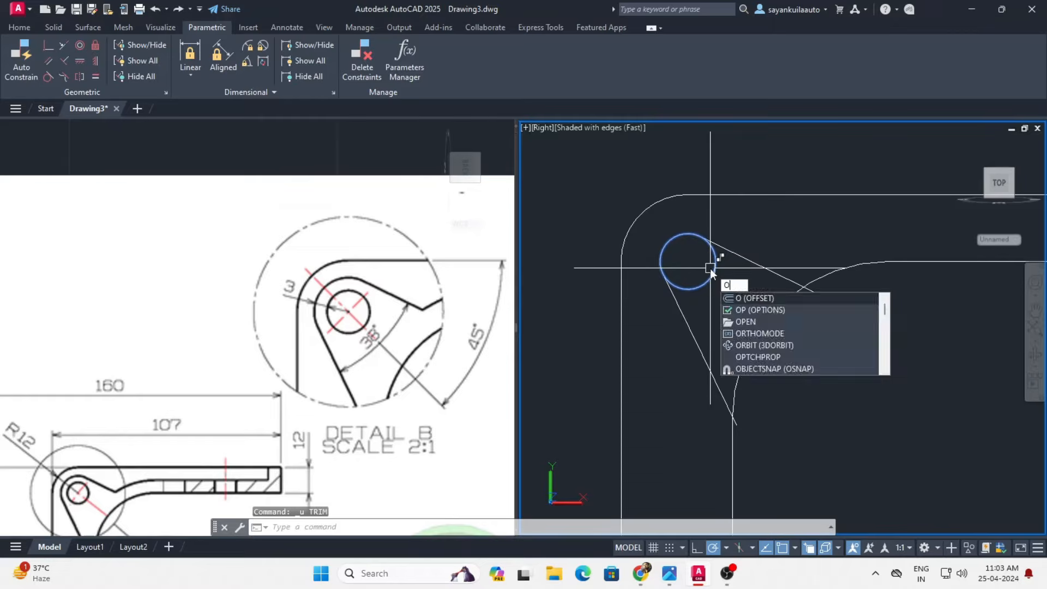
key(Return)
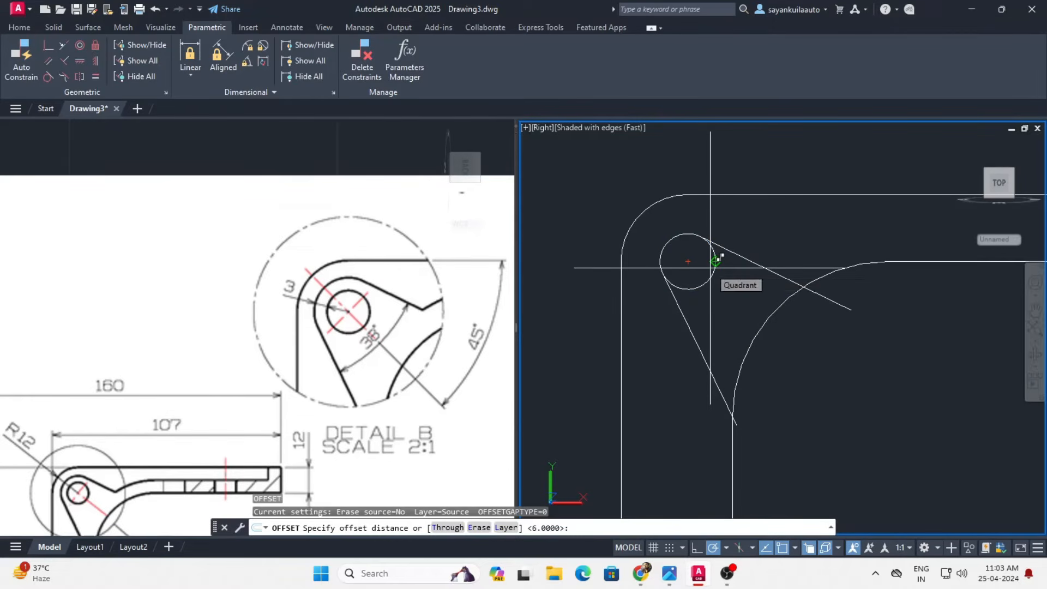
text(3)
key(Return)
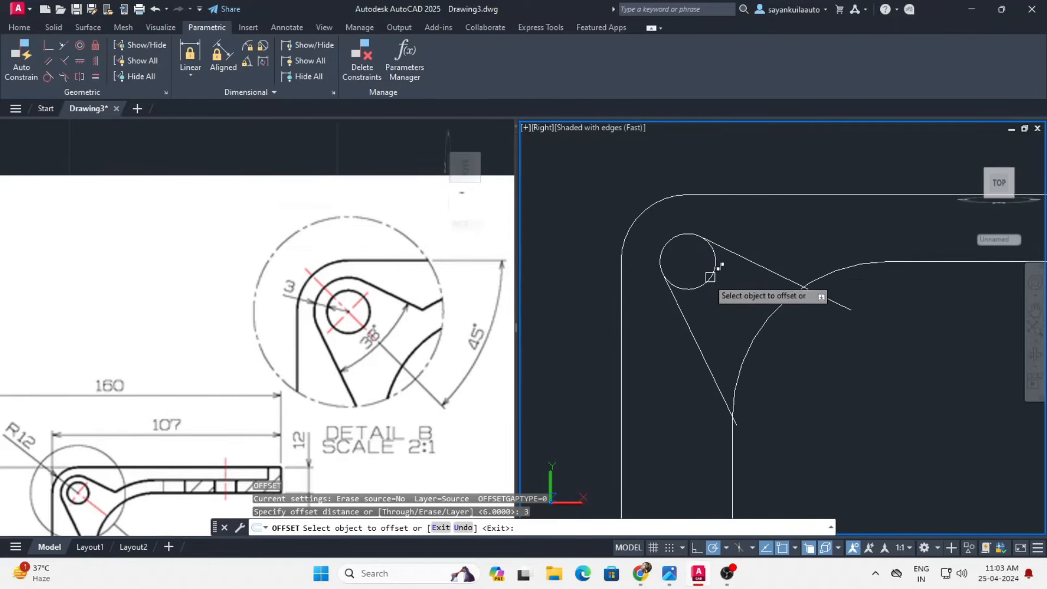
click(709, 277)
click(744, 308)
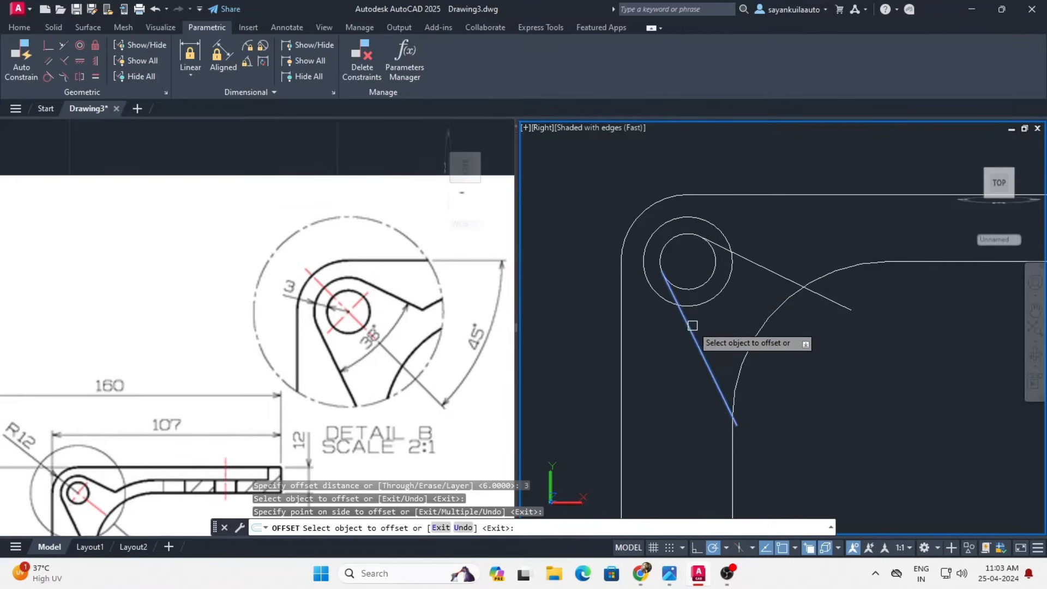
click(693, 325)
click(635, 357)
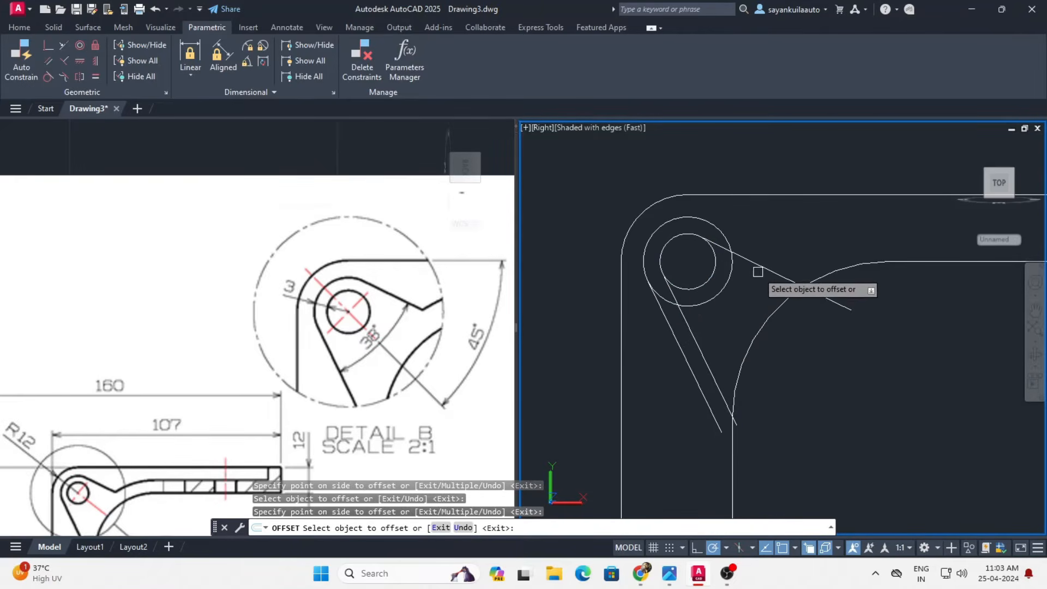
click(777, 272)
click(793, 237)
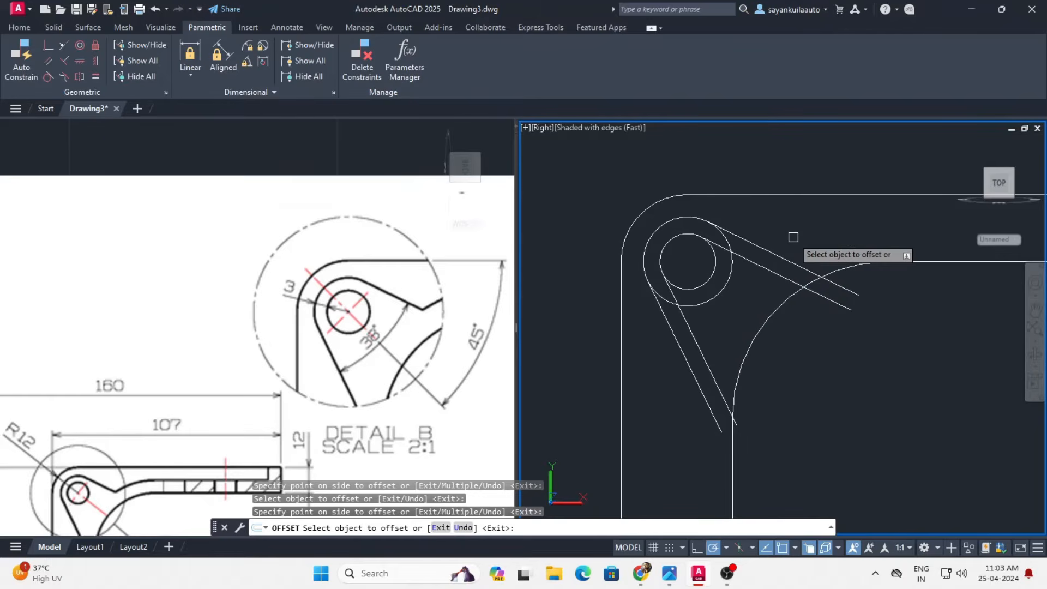
key(Return)
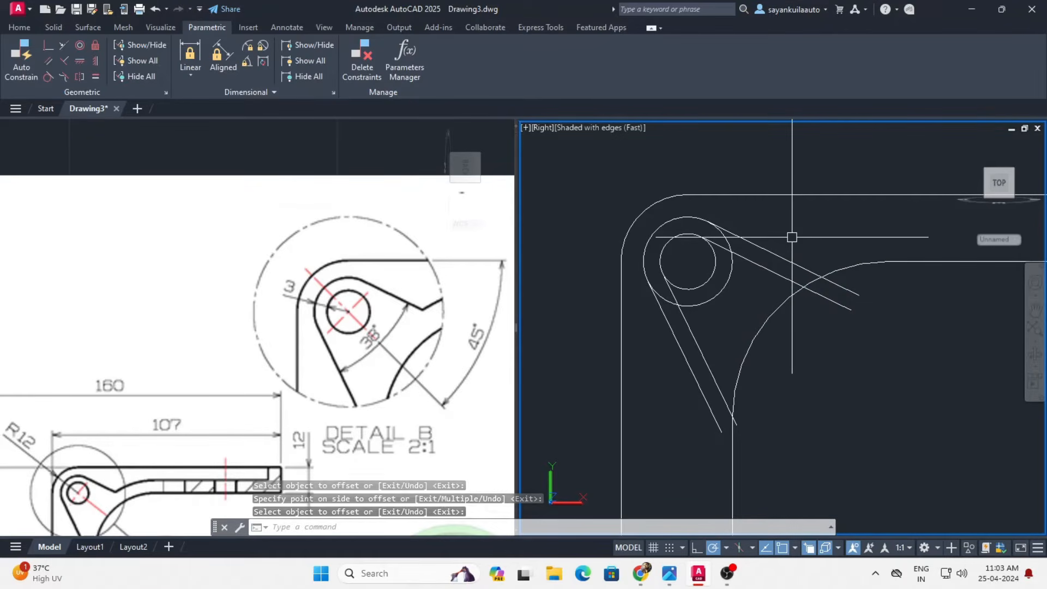
- Erase the two original tangent lines touching the inner hole circle
click(770, 269)
click(707, 368)
key(Delete)
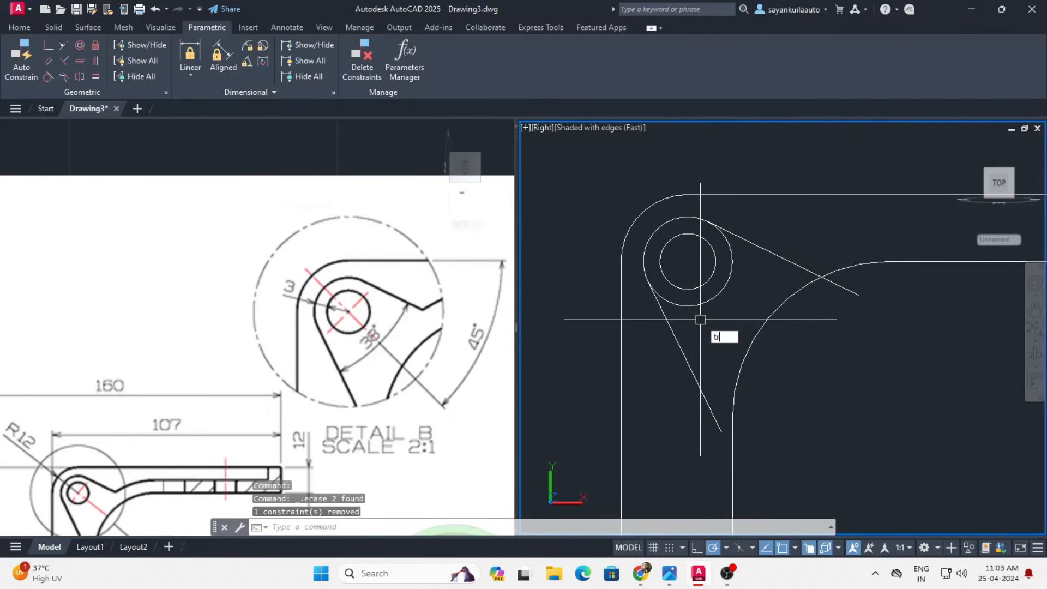
- Trim the outer circle's arc between the two offset lines and the upper line's end beyond the inner fillet
key(Return)
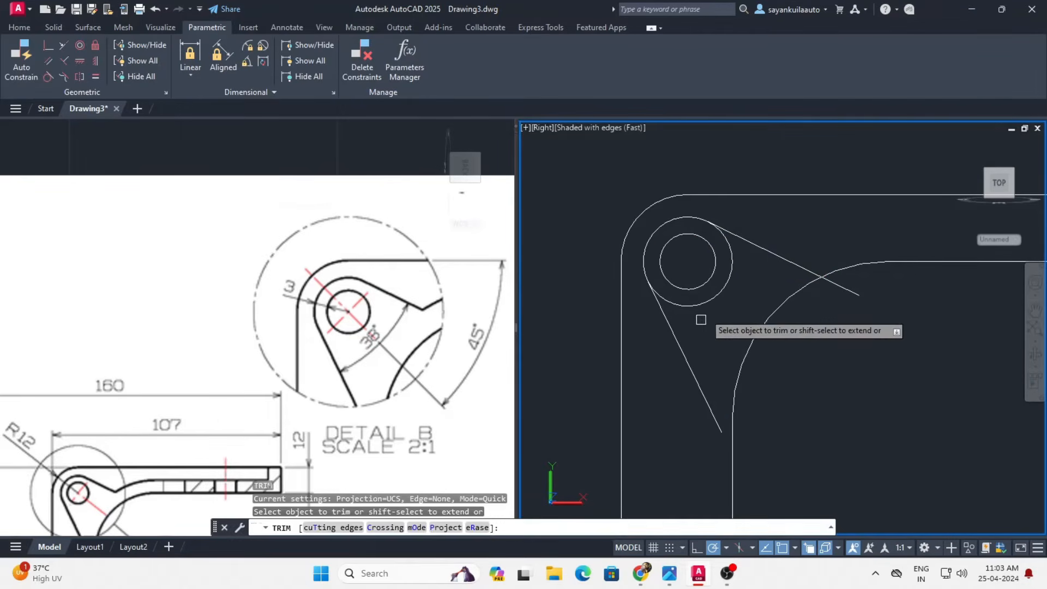
click(715, 296)
click(844, 288)
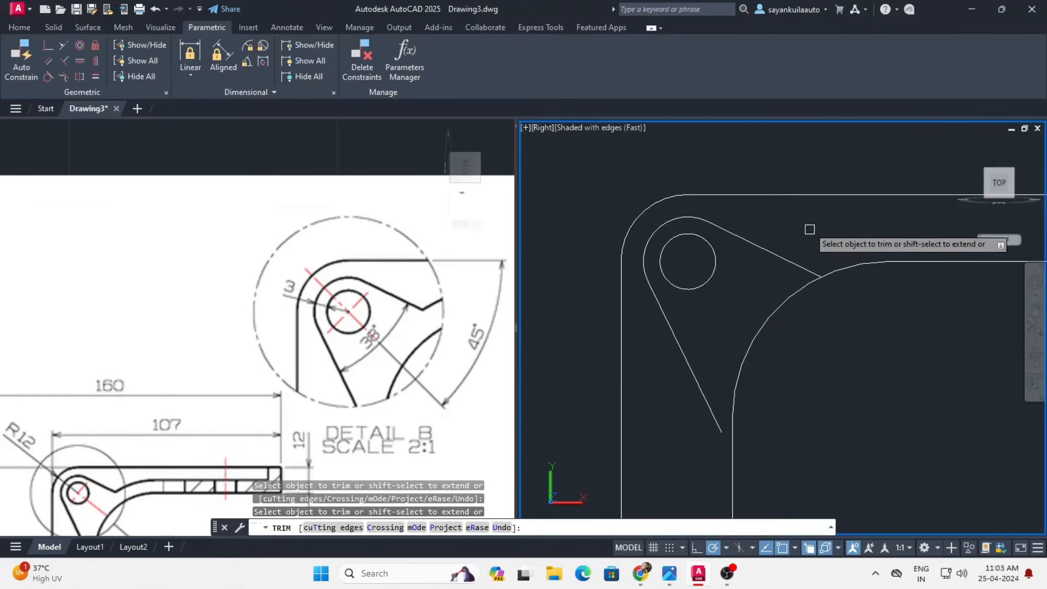
key(Return)
- Offset the upper arm's lower edge and its adjoining inner corner arc by 6 into the arm's thickness
scroll(689, 219, down, 6)
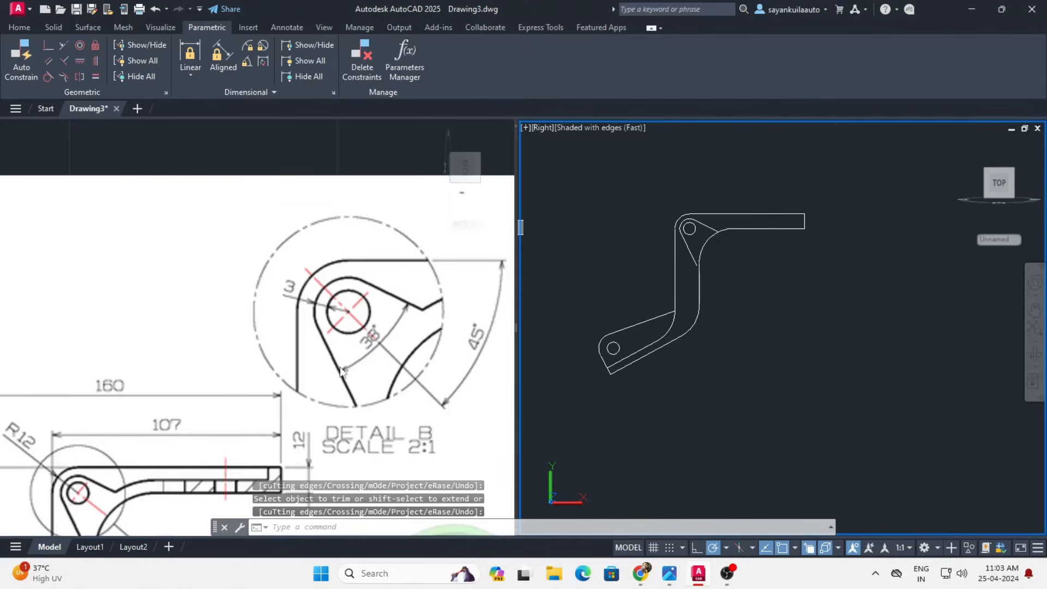
click(361, 218)
scroll(361, 218, down, 4)
scroll(246, 381, up, 2)
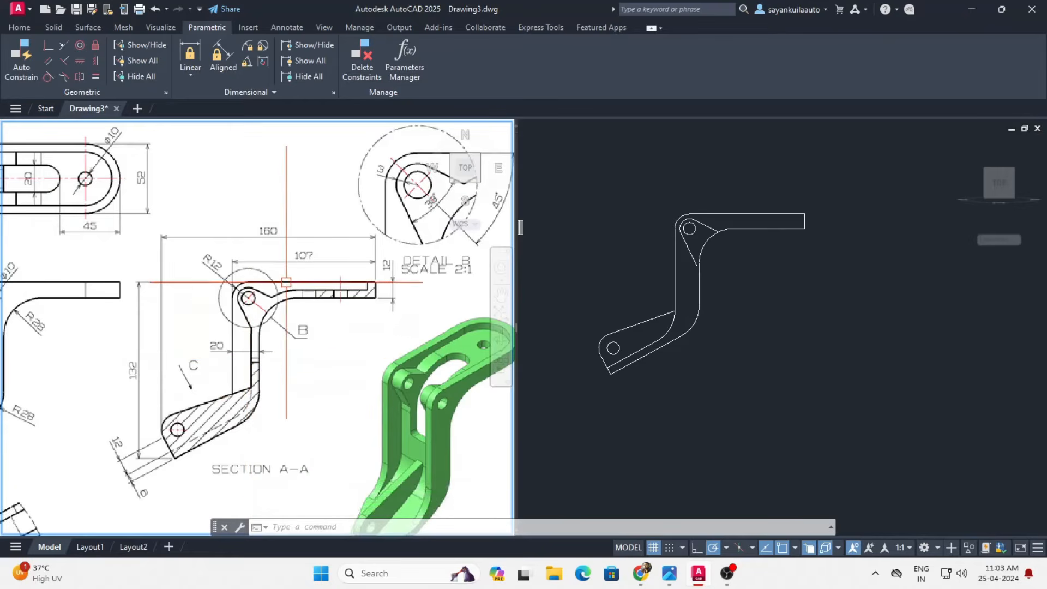
click(734, 239)
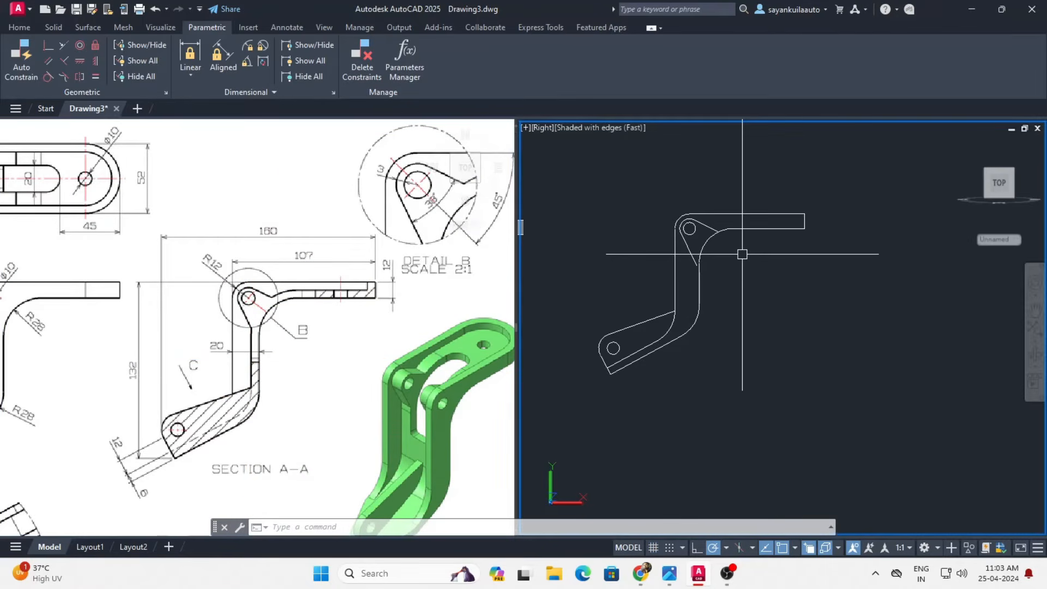
text(o)
key(Return)
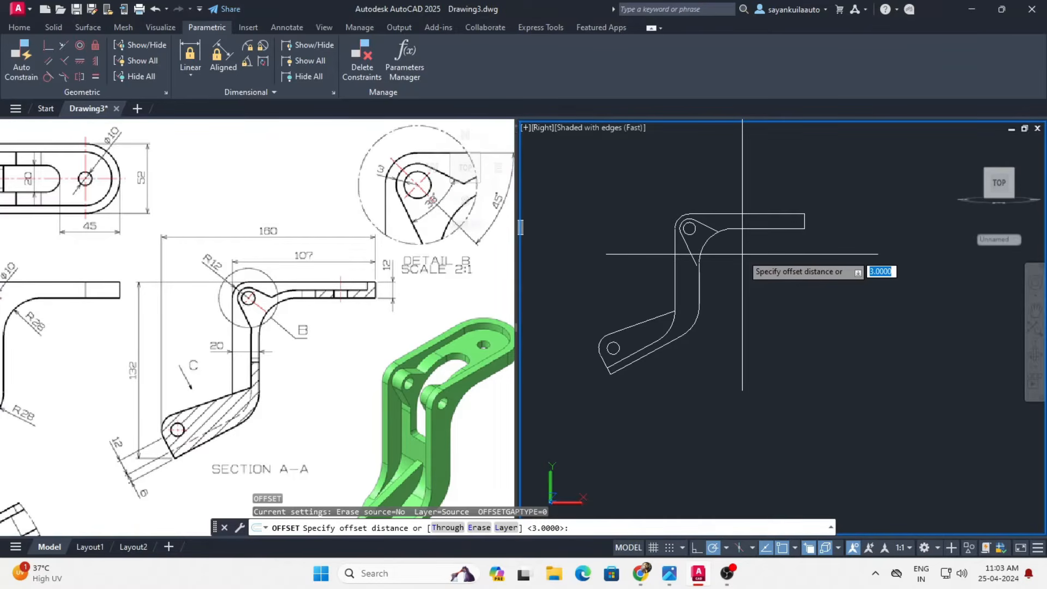
key(Return)
scroll(752, 235, up, 2)
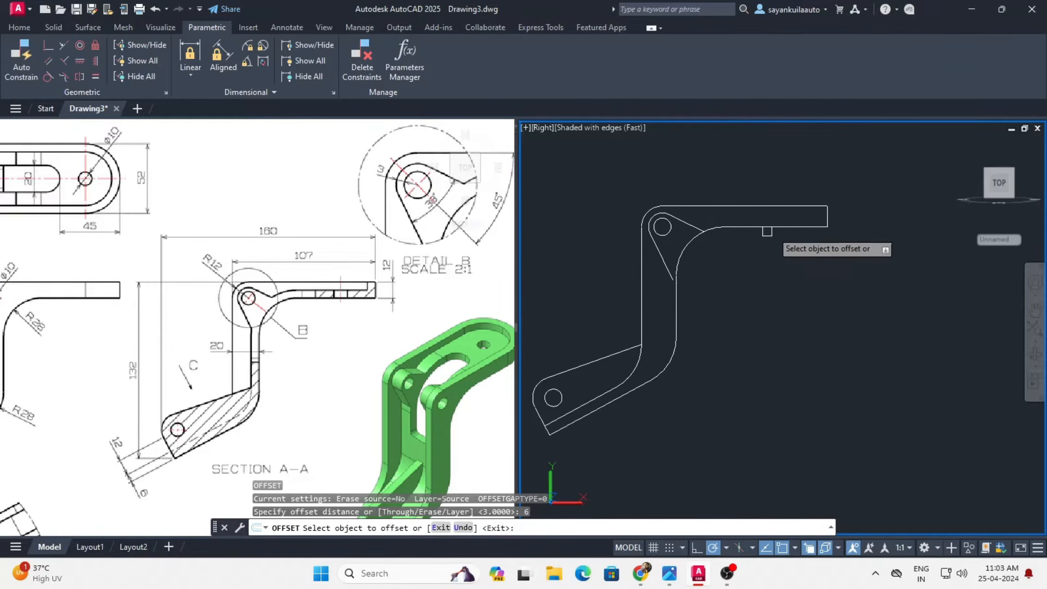
click(789, 229)
click(797, 221)
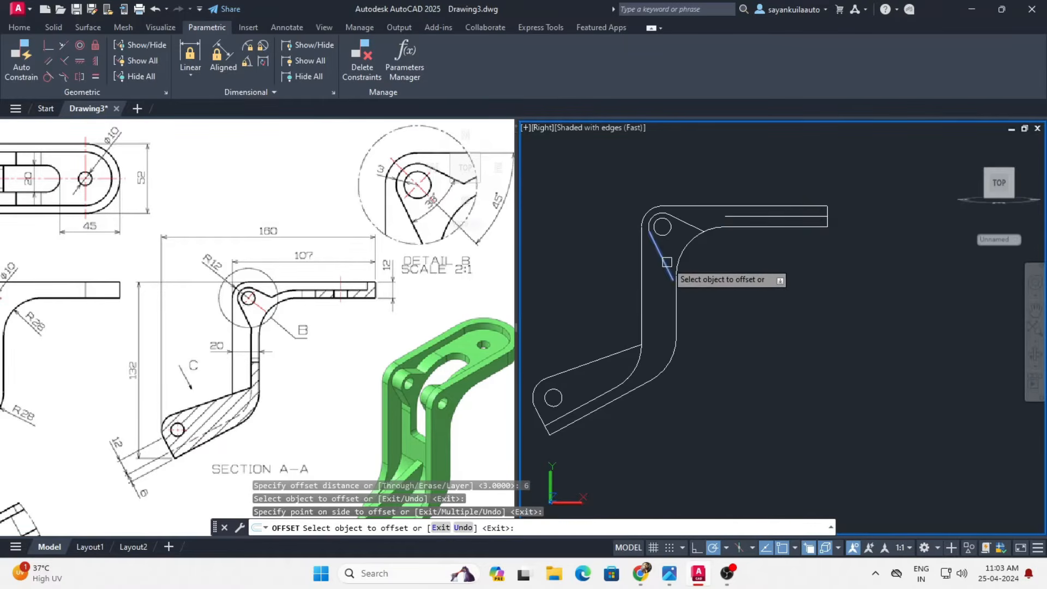
scroll(690, 246, up, 2)
click(690, 246)
click(567, 243)
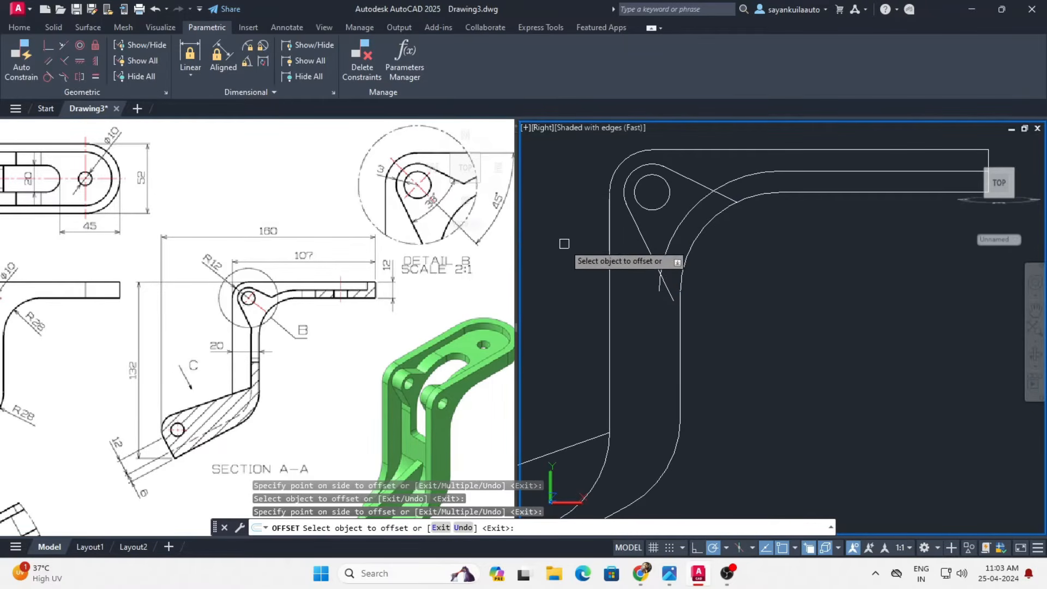
- Offset the vertical leg's right edge and the lower bend's outer arc by 6 into the profile
click(681, 345)
click(653, 342)
scroll(823, 259, down, 3)
scroll(771, 345, up, 2)
click(757, 338)
click(710, 356)
scroll(654, 392, down, 2)
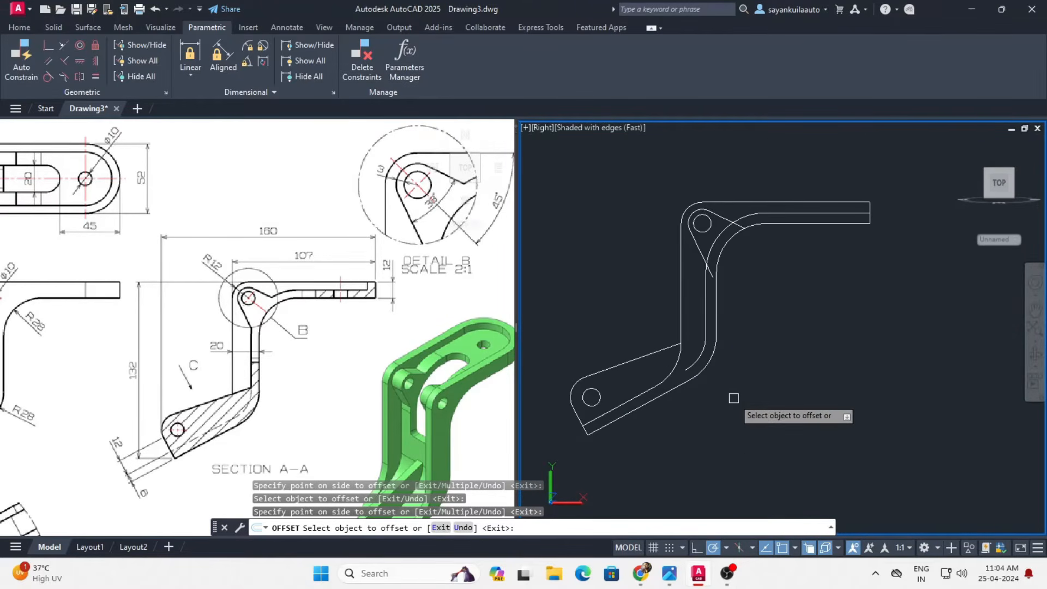
key(Return)
- Trim the boss's tangent lines where they overrun the offset curve, and the offset arc between them
scroll(738, 232, up, 3)
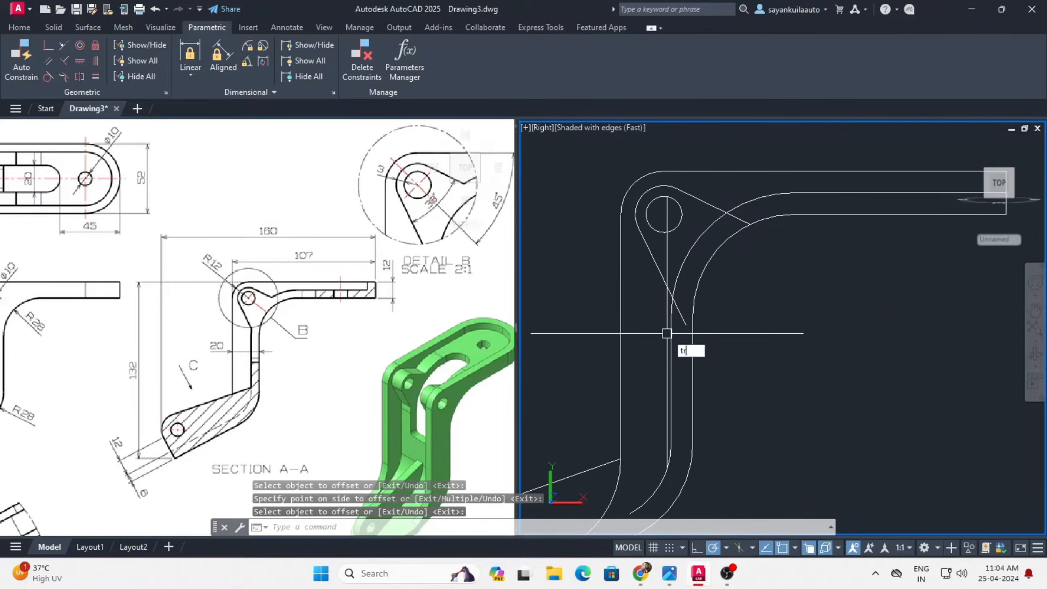
key(Return)
scroll(715, 260, down, 4)
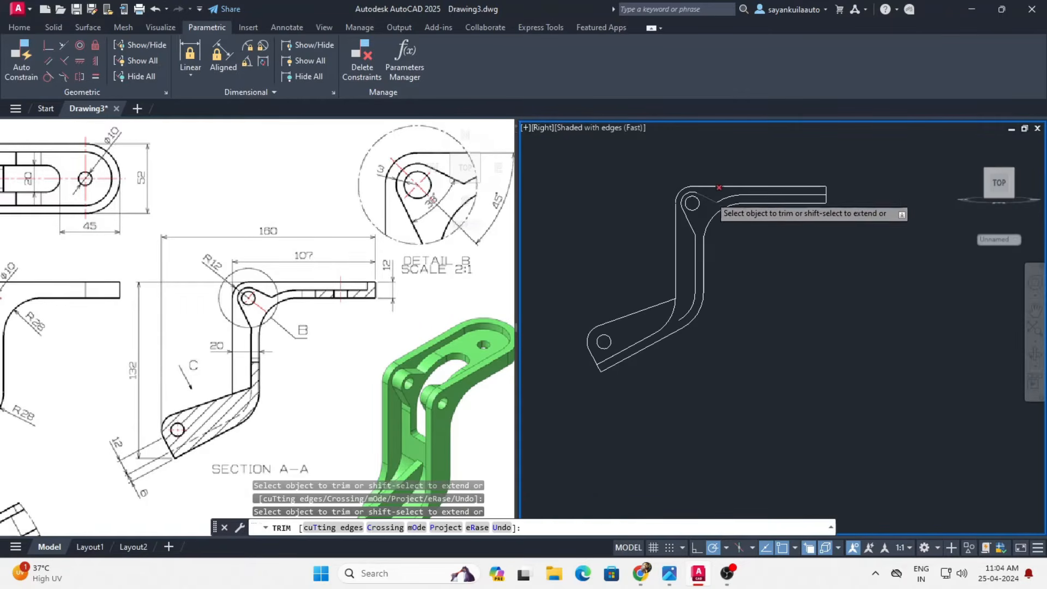
key(Return)
- Extend the lower lug's inner sloping line to meet the end of the offset bend arc
scroll(632, 333, up, 3)
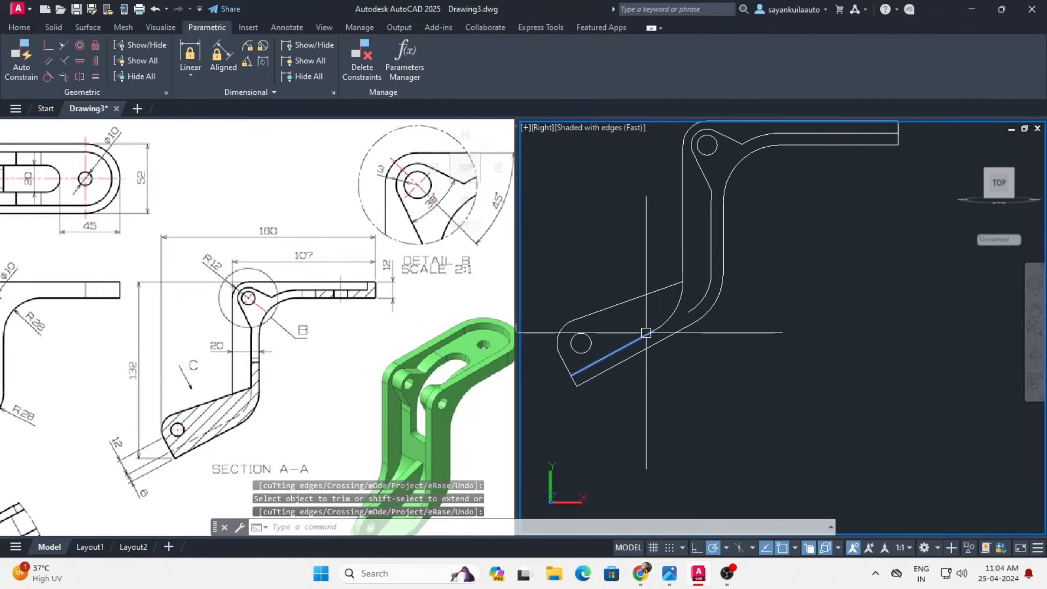
text(ex)
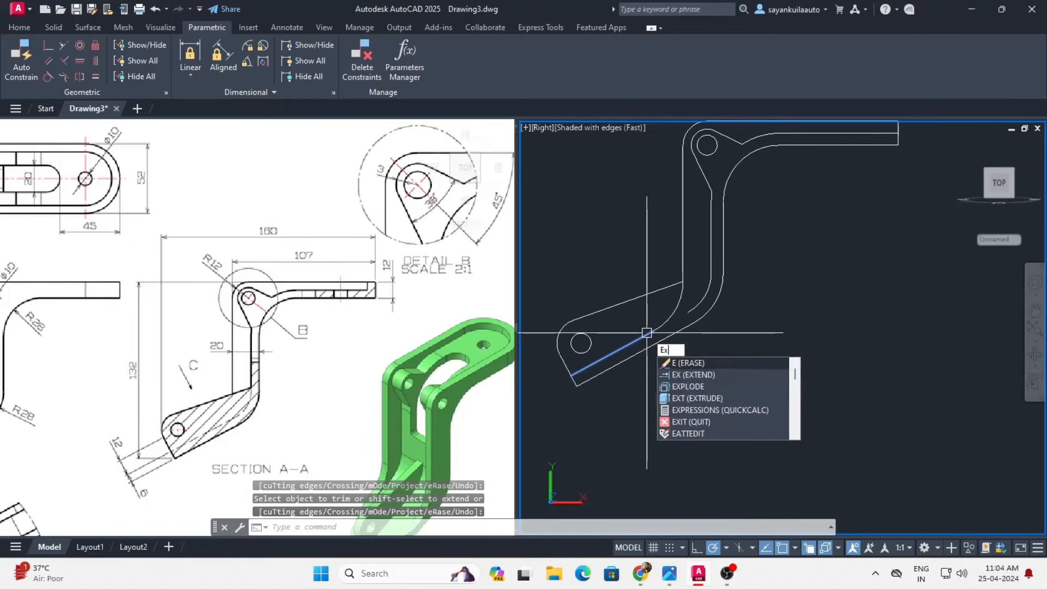
key(Return)
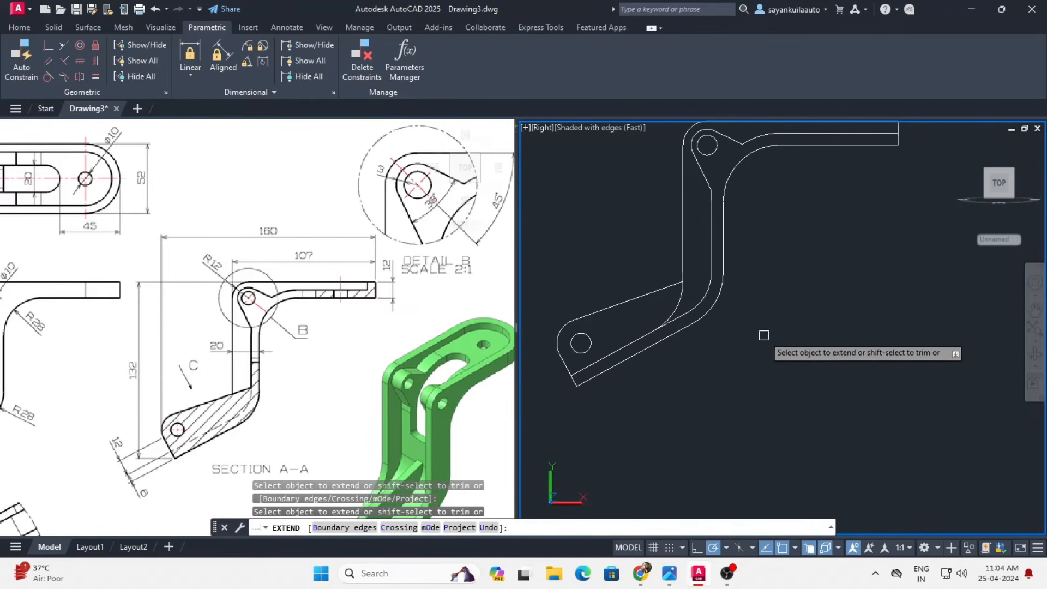
key(Return)
scroll(736, 335, down, 4)
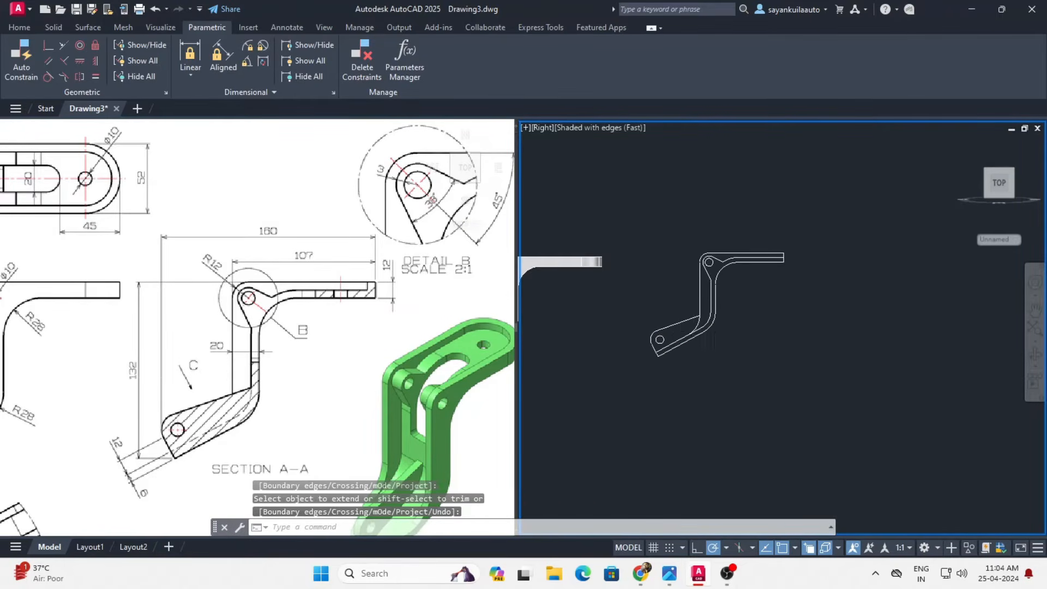
- Offset the inner corner arc by 6 again to close the open side of the boss outline
scroll(693, 328, up, 5)
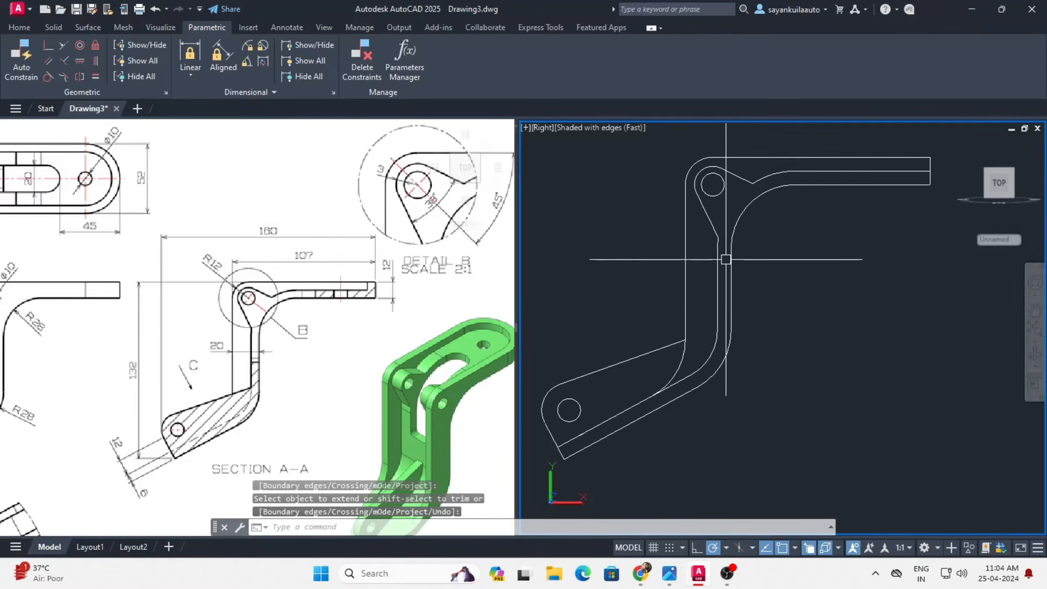
scroll(729, 209, up, 2)
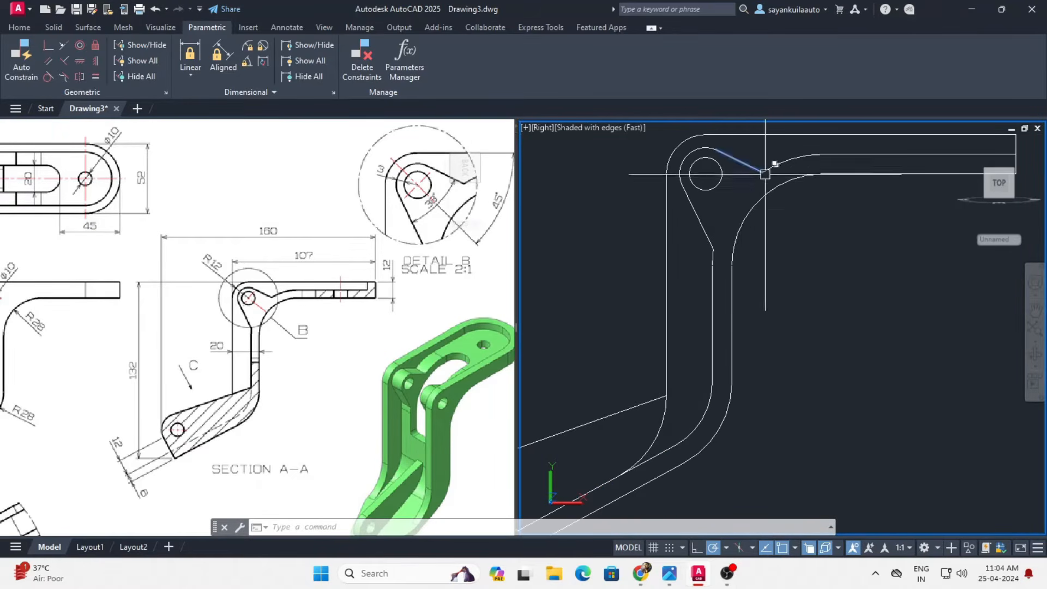
text(o)
key(Return)
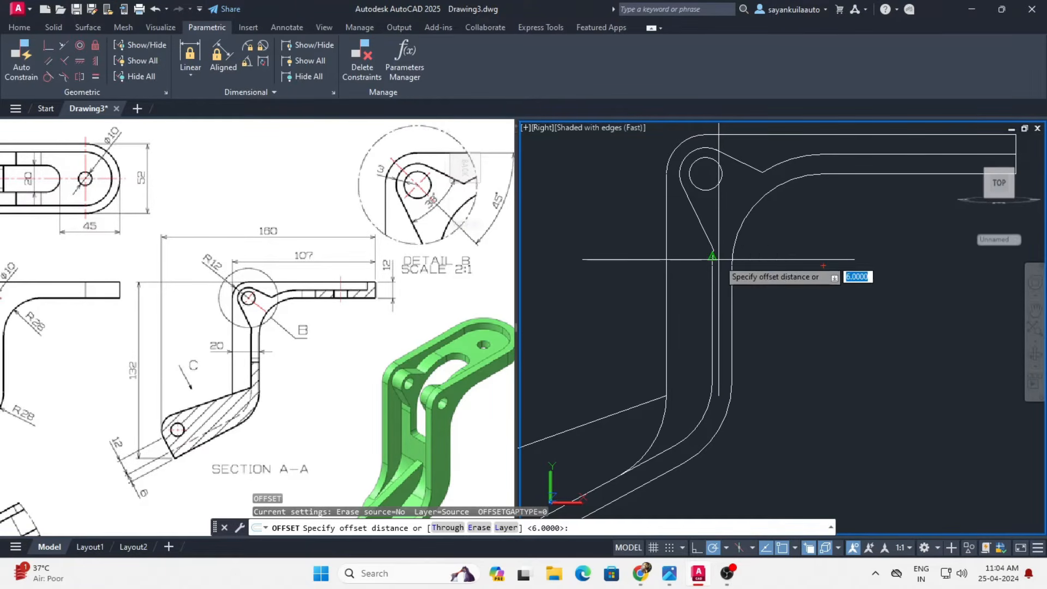
key(Return)
click(733, 231)
click(726, 224)
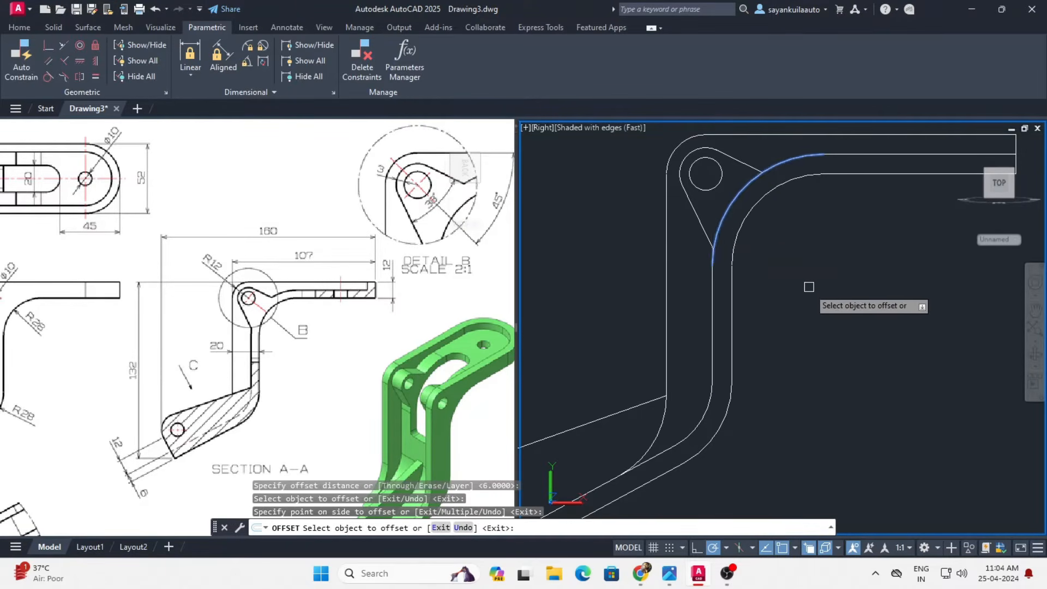
key(Return)
scroll(812, 291, down, 5)
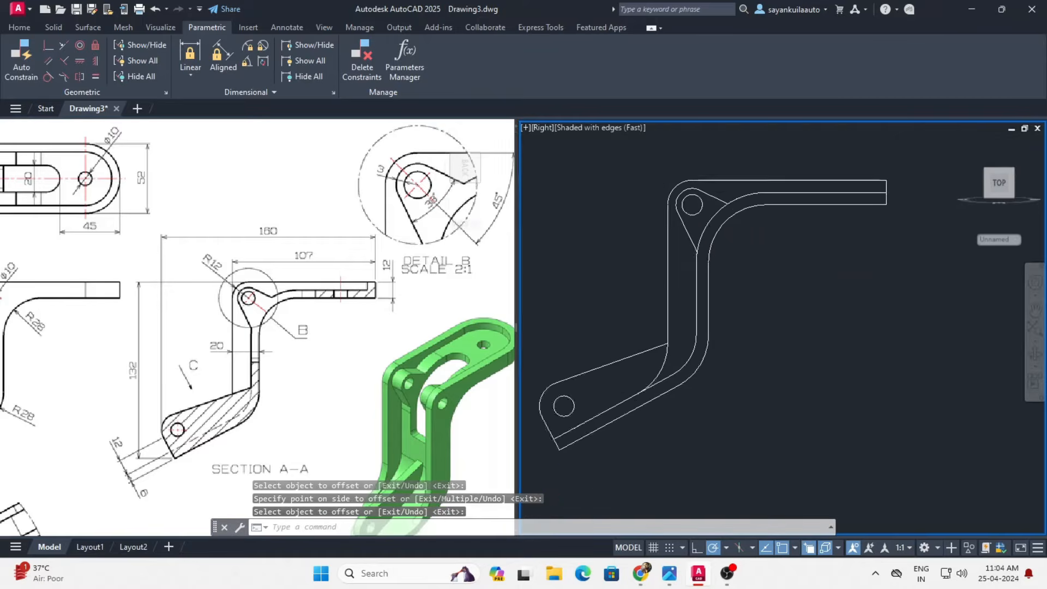
scroll(661, 306, up, 2)
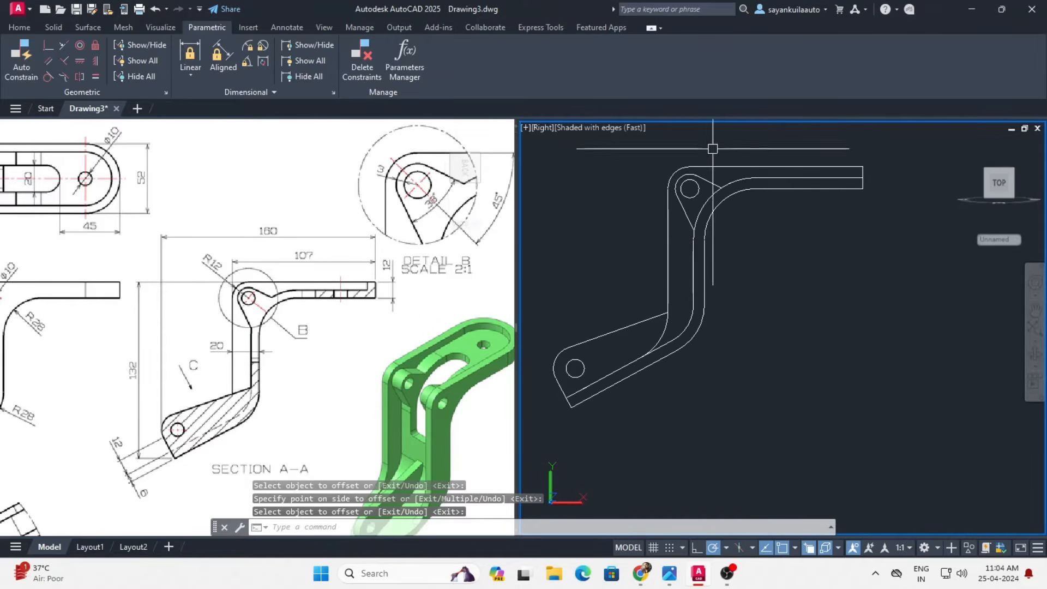
- Create boundary polylines from the boss region around the upper hole
text(bo)
key(Return)
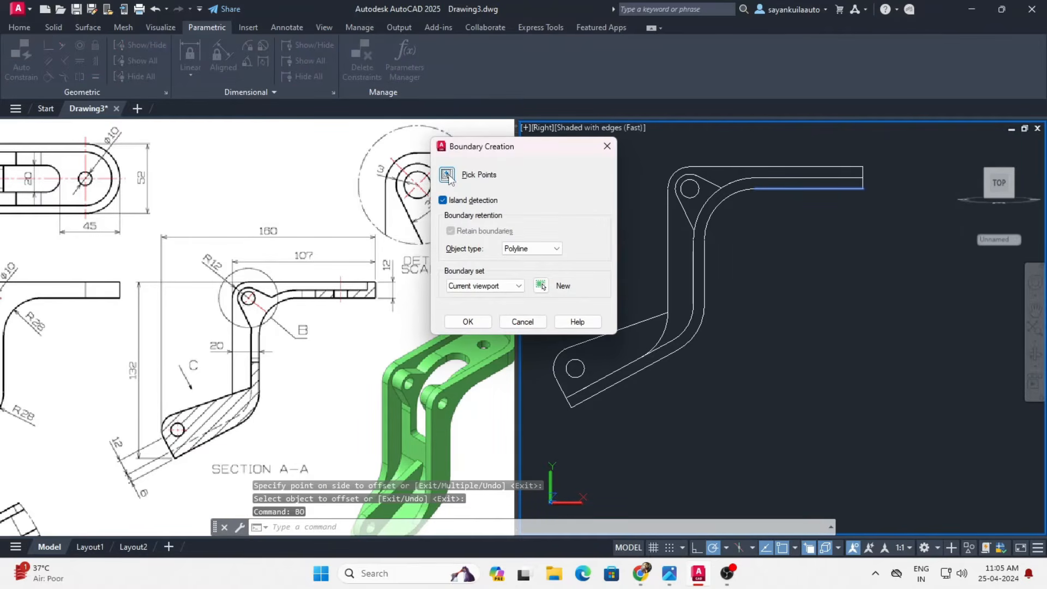
click(446, 175)
scroll(695, 208, up, 3)
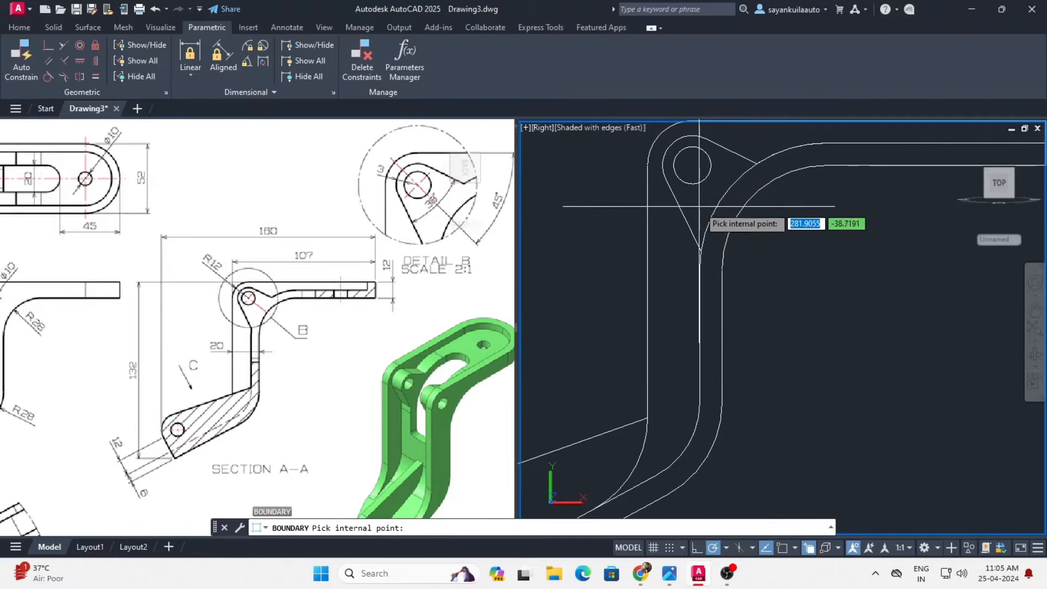
click(698, 210)
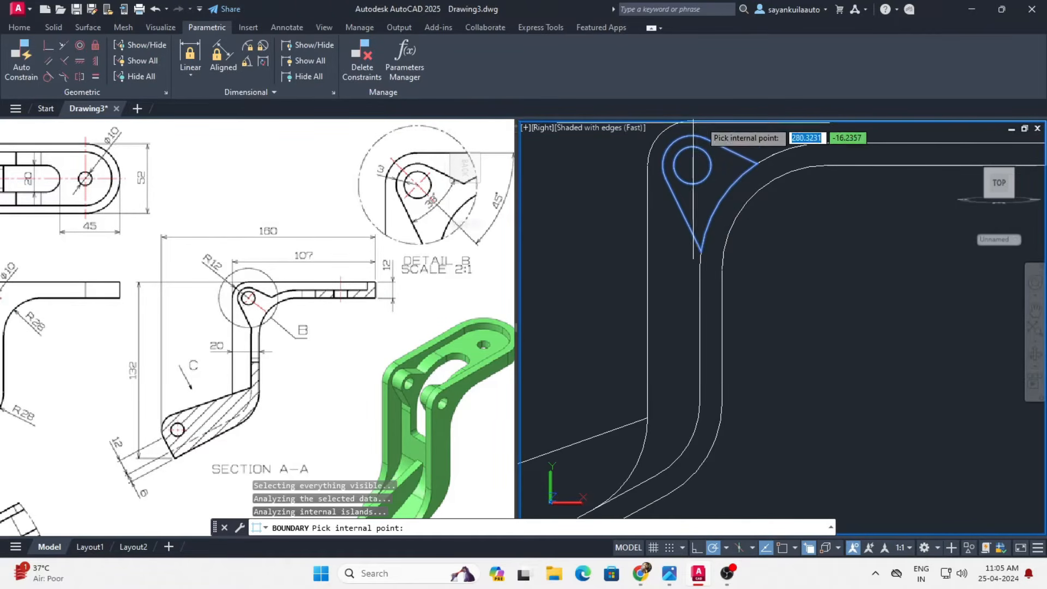
scroll(742, 261, down, 2)
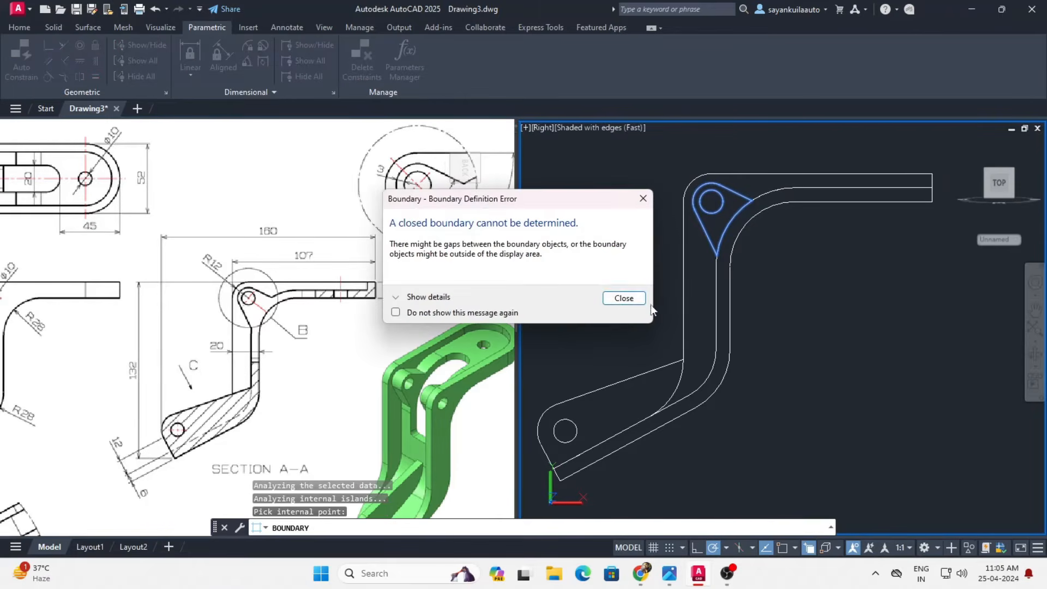
click(622, 297)
key(Return)
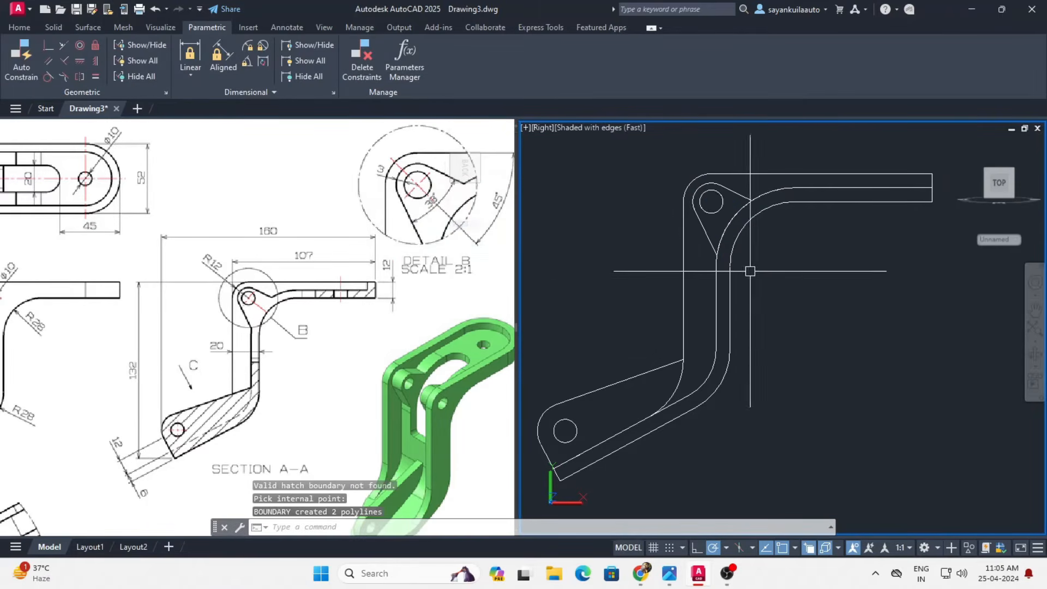
- Create boundary polylines from the lower lug region and the 6-thick strip running along the bracket
scroll(798, 281, down, 2)
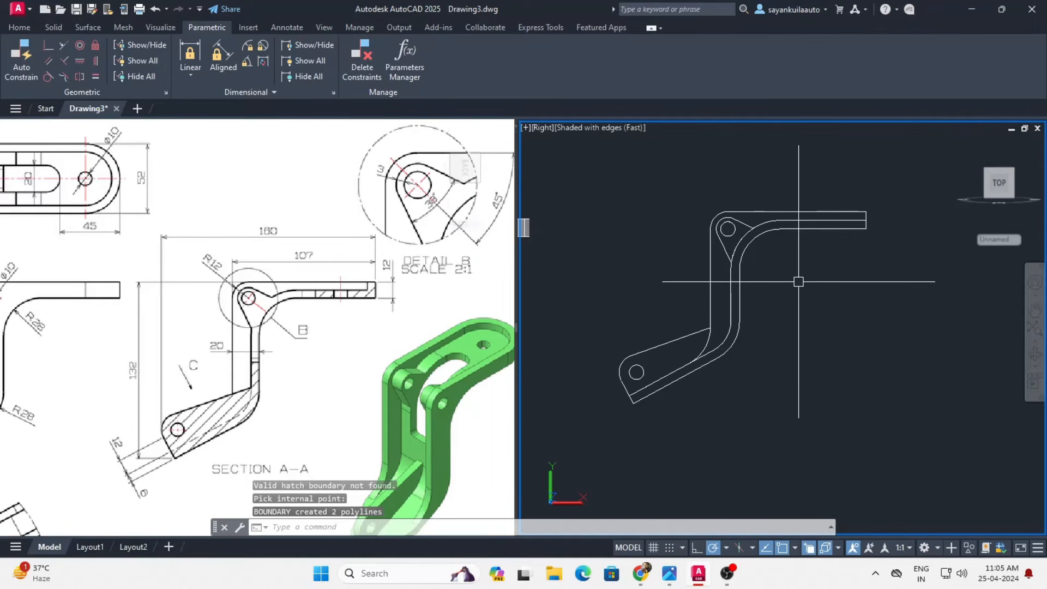
key(Return)
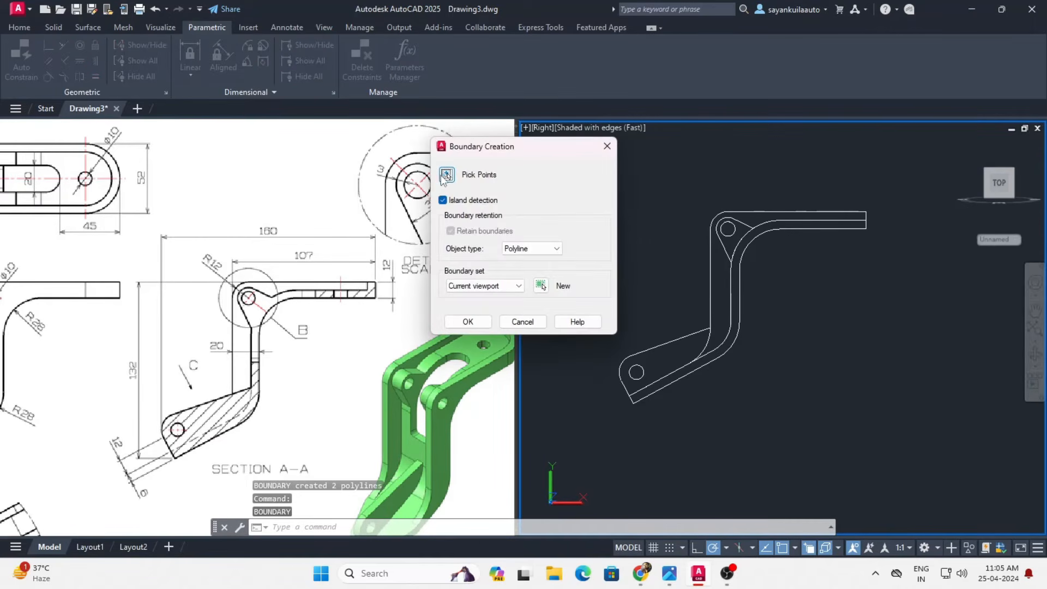
click(446, 176)
scroll(659, 356, up, 2)
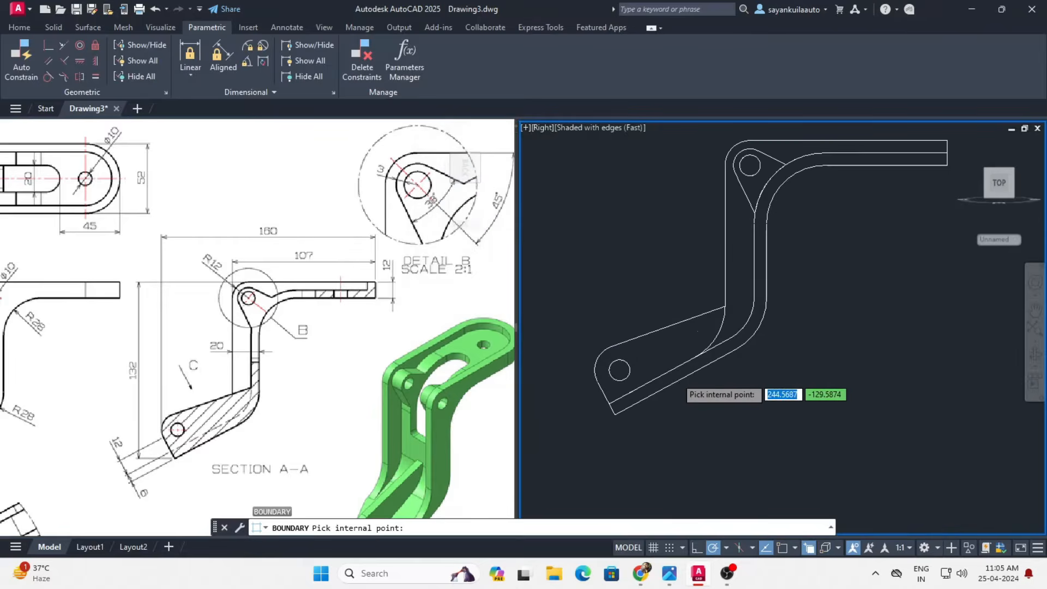
click(659, 355)
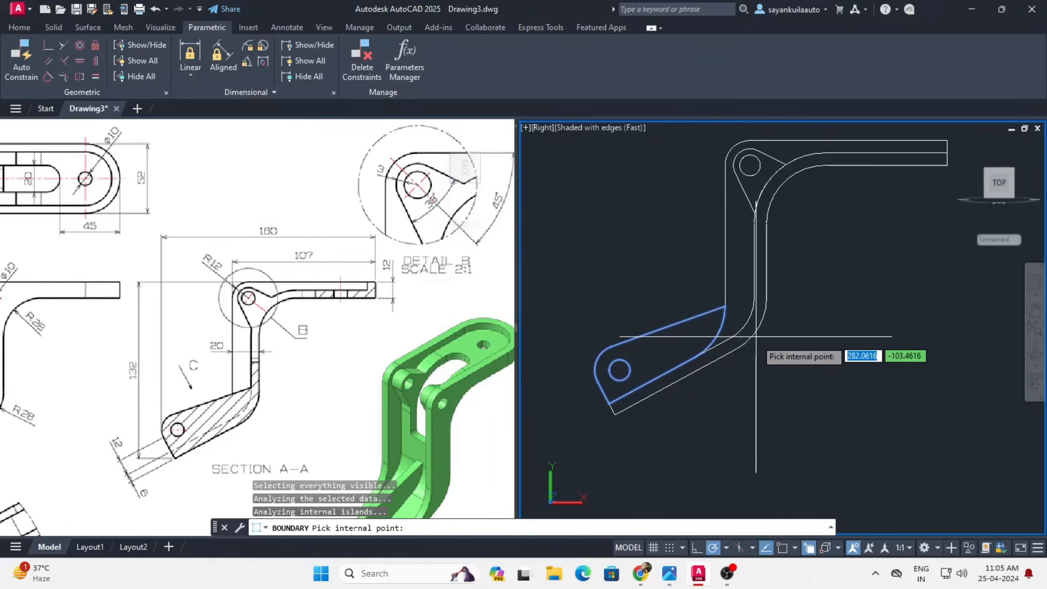
click(711, 355)
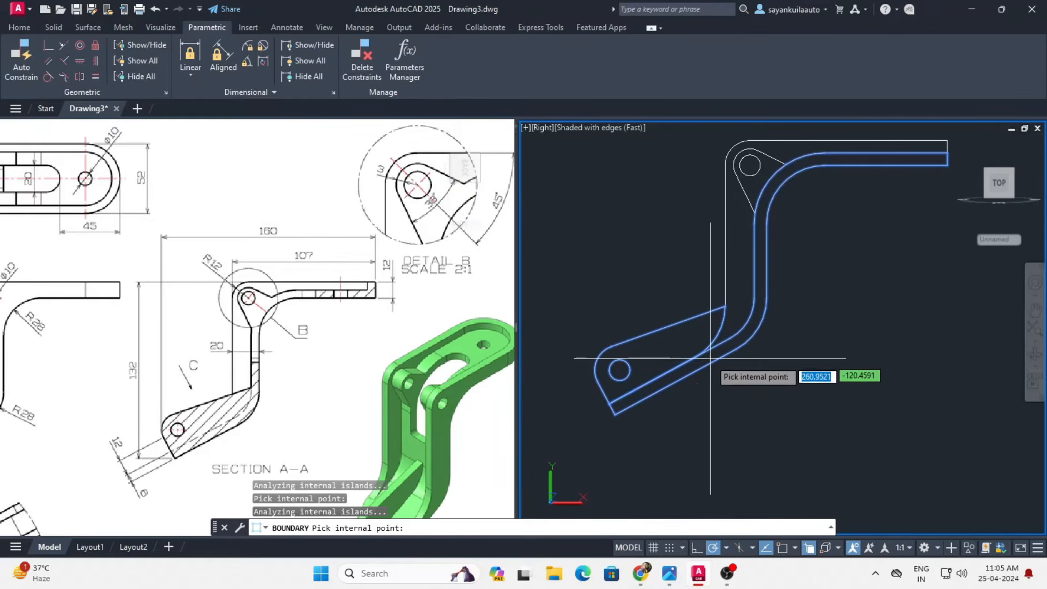
key(Return)
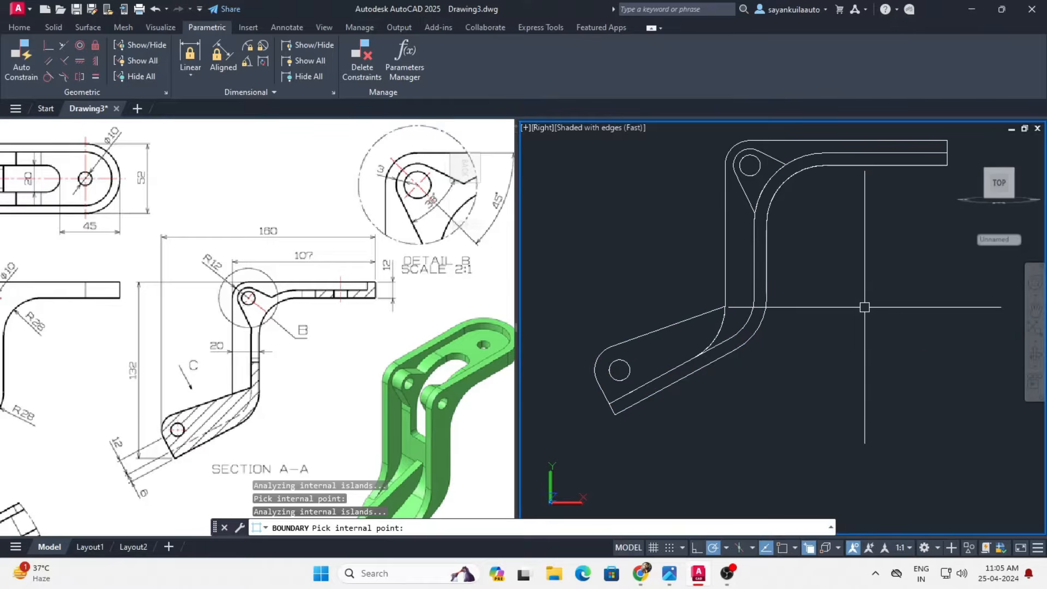
- Hide the boss outline and its hole circle at the upper corner
scroll(771, 163, up, 5)
click(771, 163)
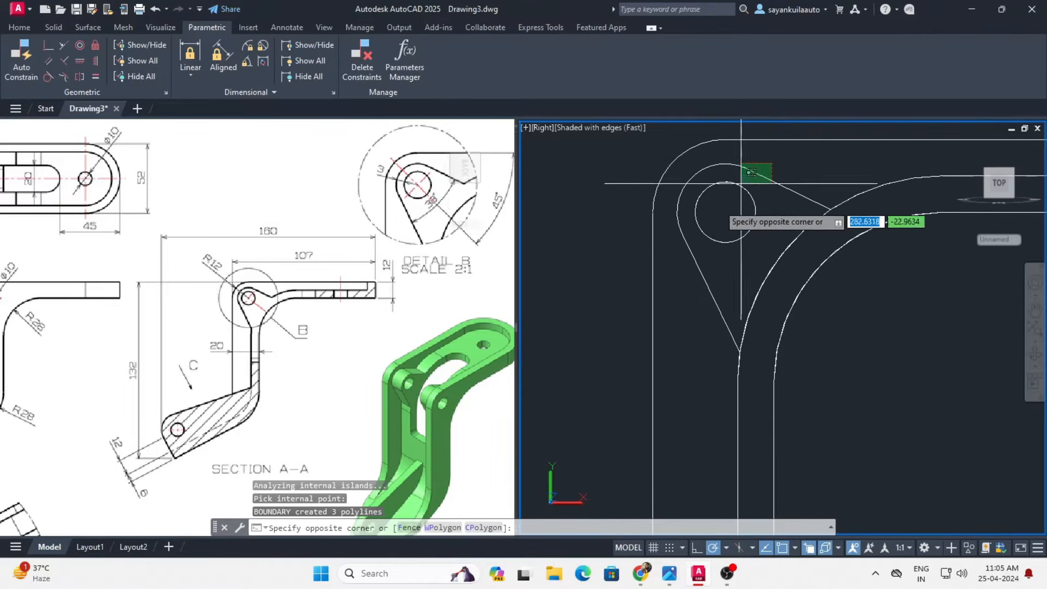
click(709, 216)
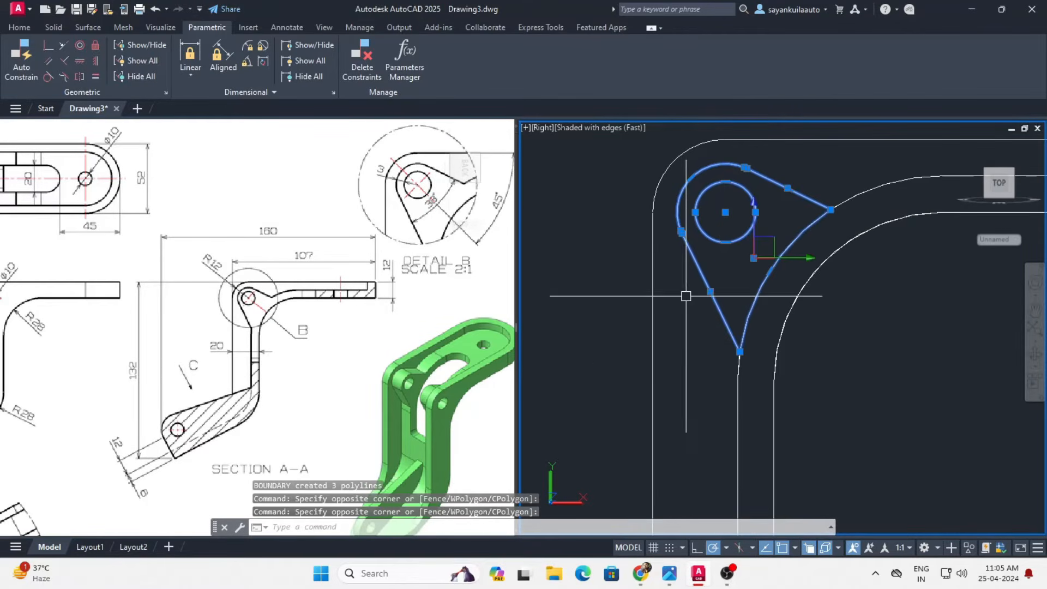
right_click(589, 206)
mouse_move(648, 269)
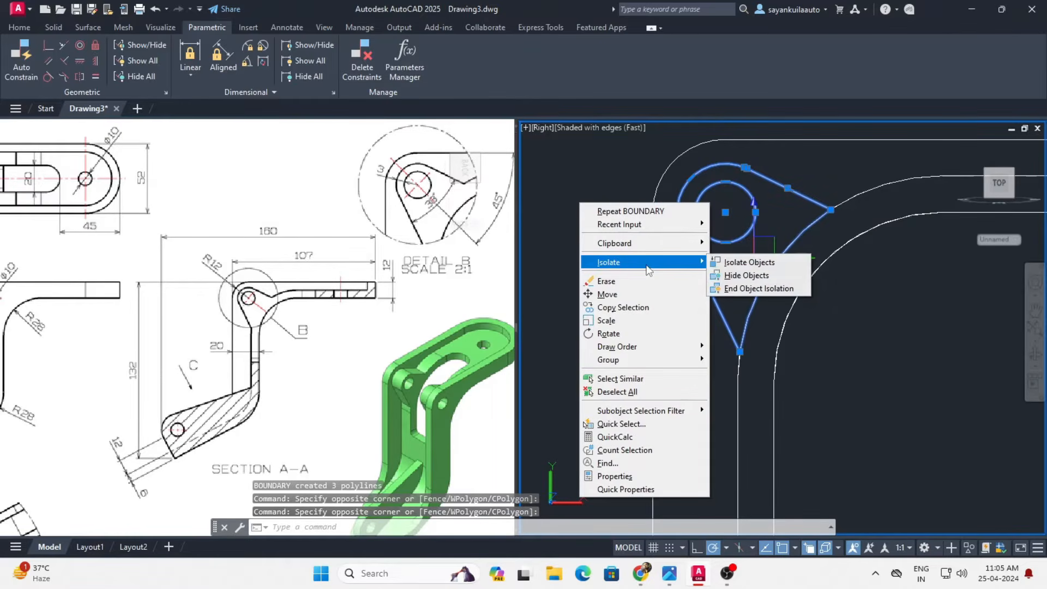
click(758, 275)
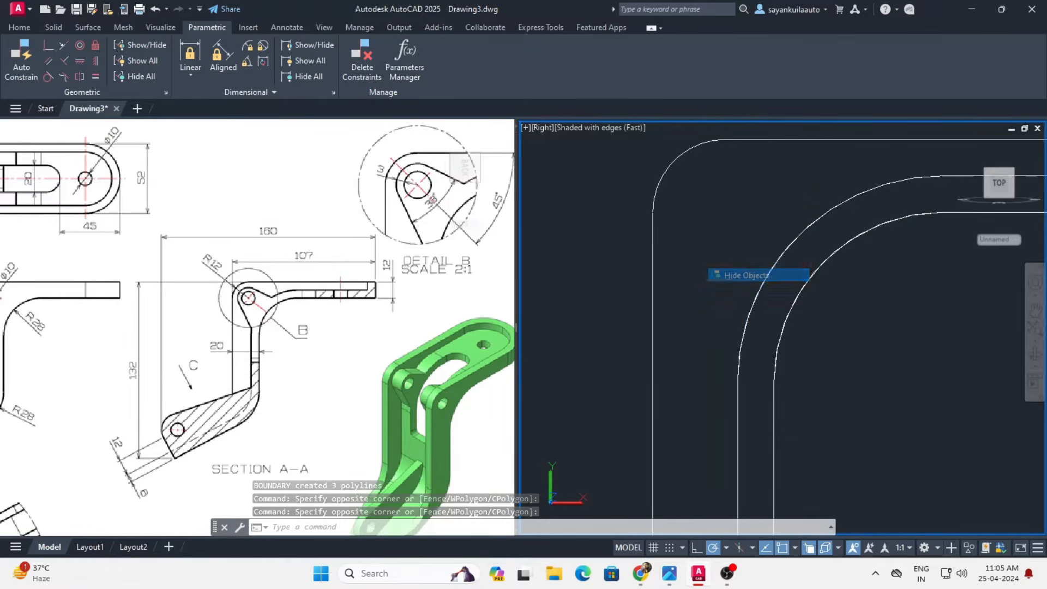
- Create a boundary polyline from the side-wall region between the bracket's outer edge and the 6-thick strip
scroll(725, 343, down, 5)
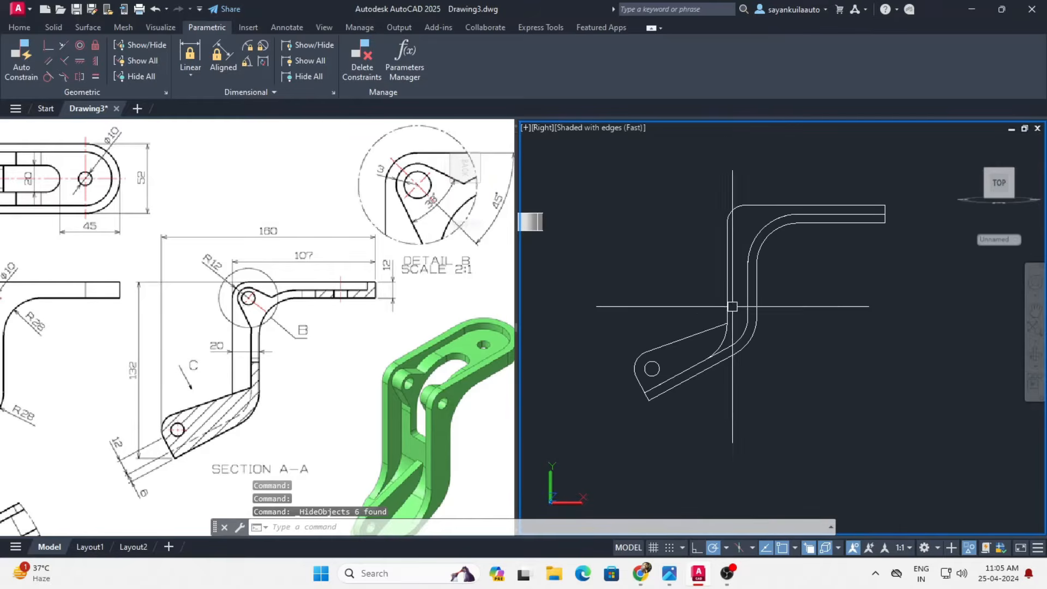
scroll(864, 213, up, 2)
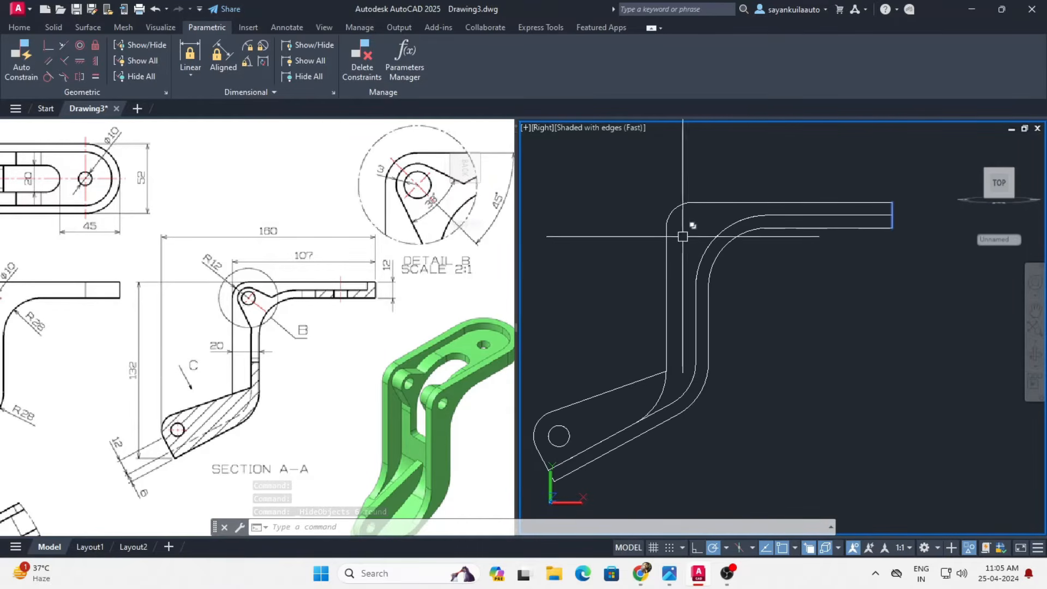
text(Bo)
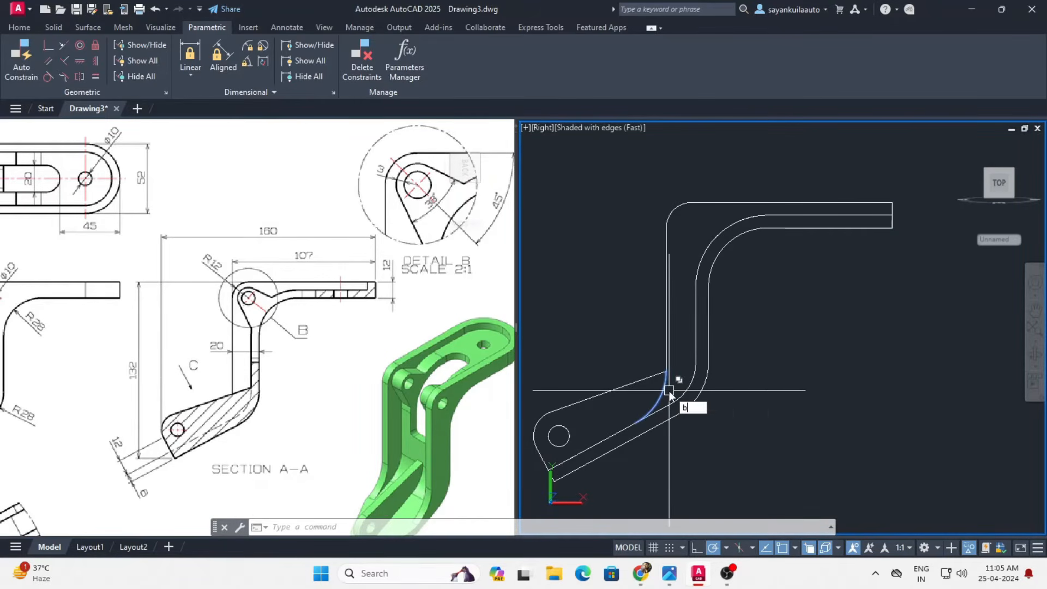
key(Return)
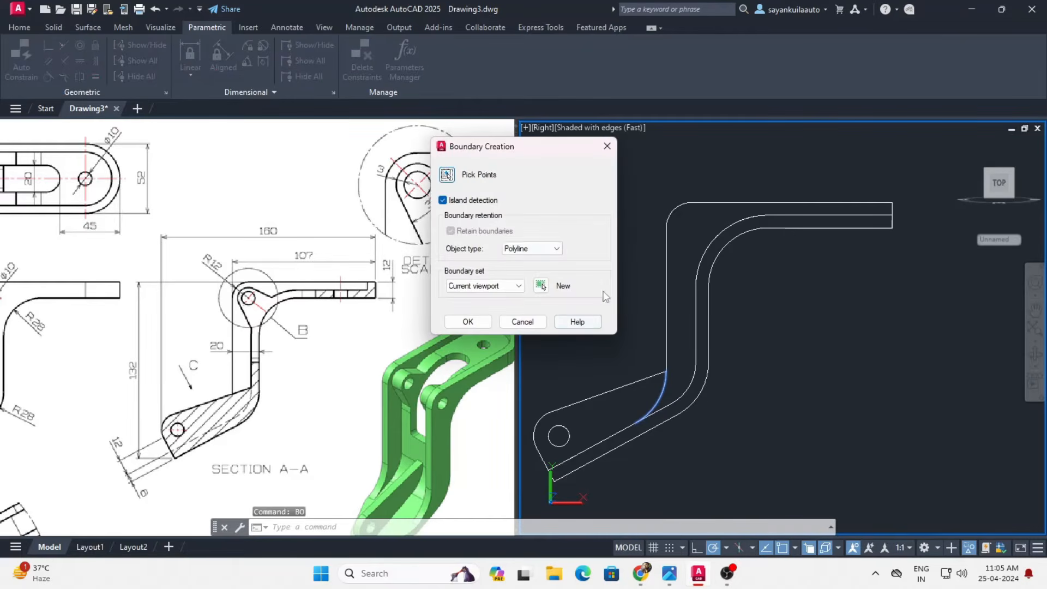
click(448, 175)
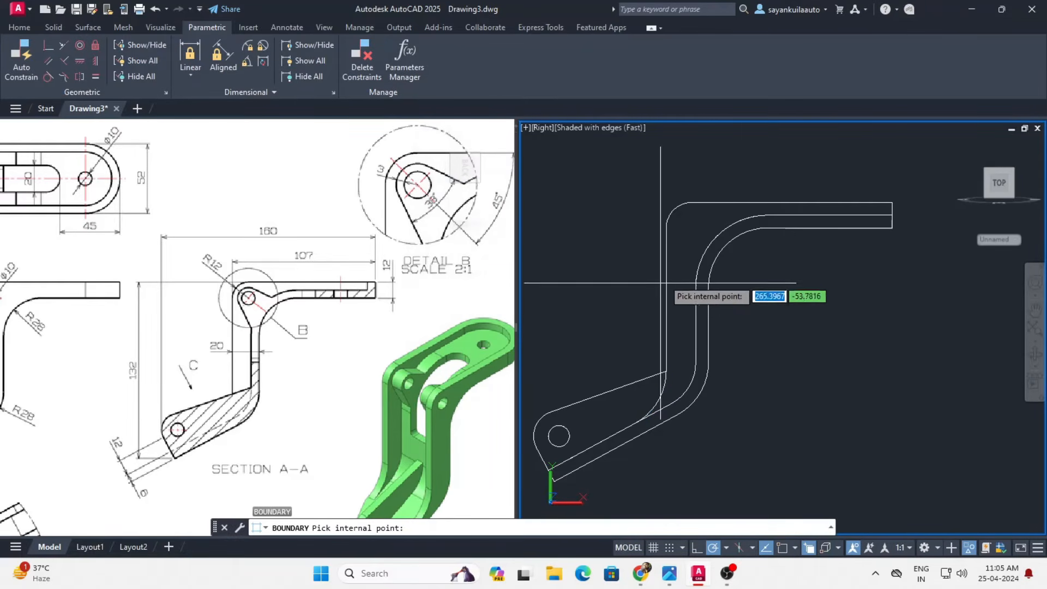
click(693, 241)
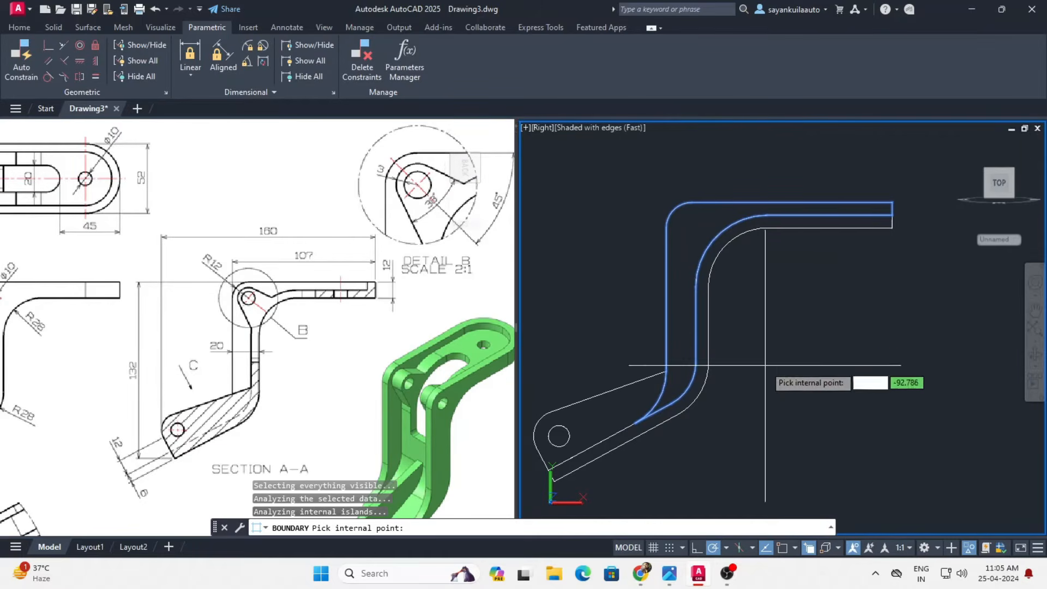
key(Return)
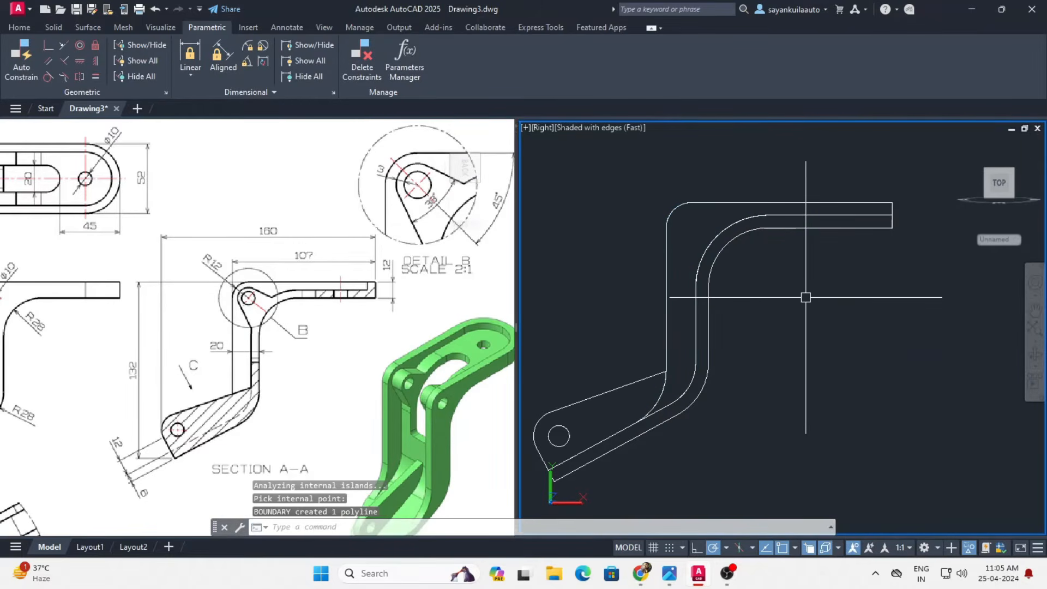
- Unhide the boss outline and its hole circle at the upper corner
text(unh)
key(Return)
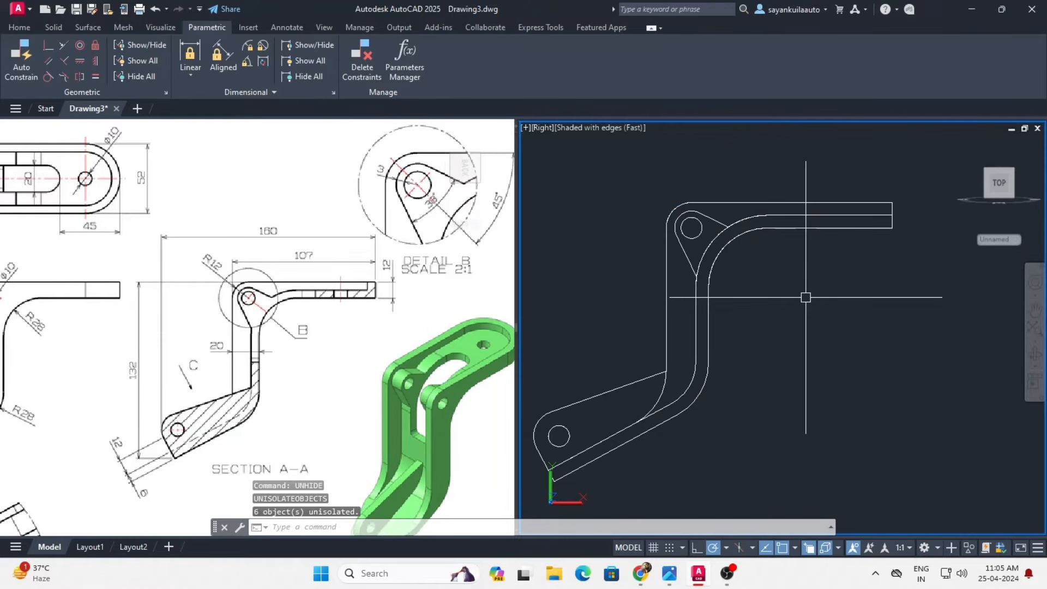
scroll(805, 297, down, 2)
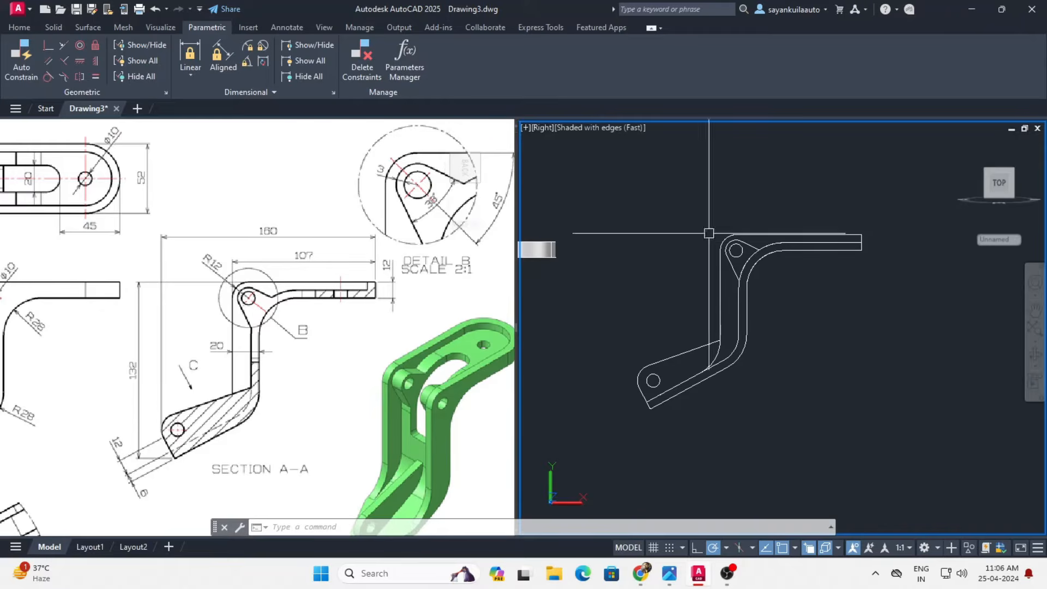
- Extrude the closed polyline of the 6-thick strip by 52 away from the profile plane to form the bracket's full-width body
click(20, 27)
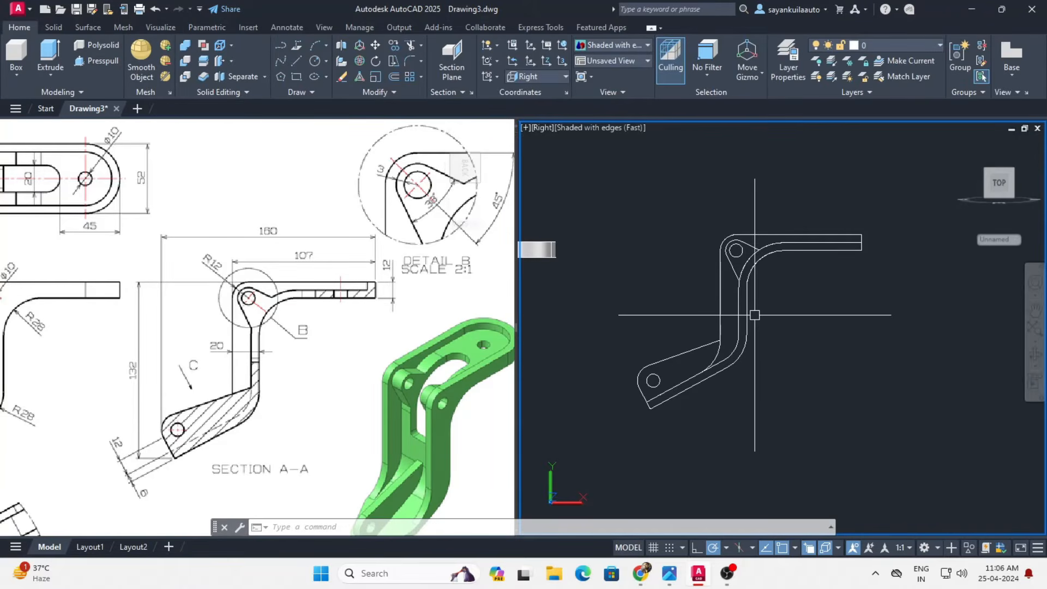
shift+middle_drag(661, 219, 712, 280)
shift+middle_drag(716, 276, 717, 271)
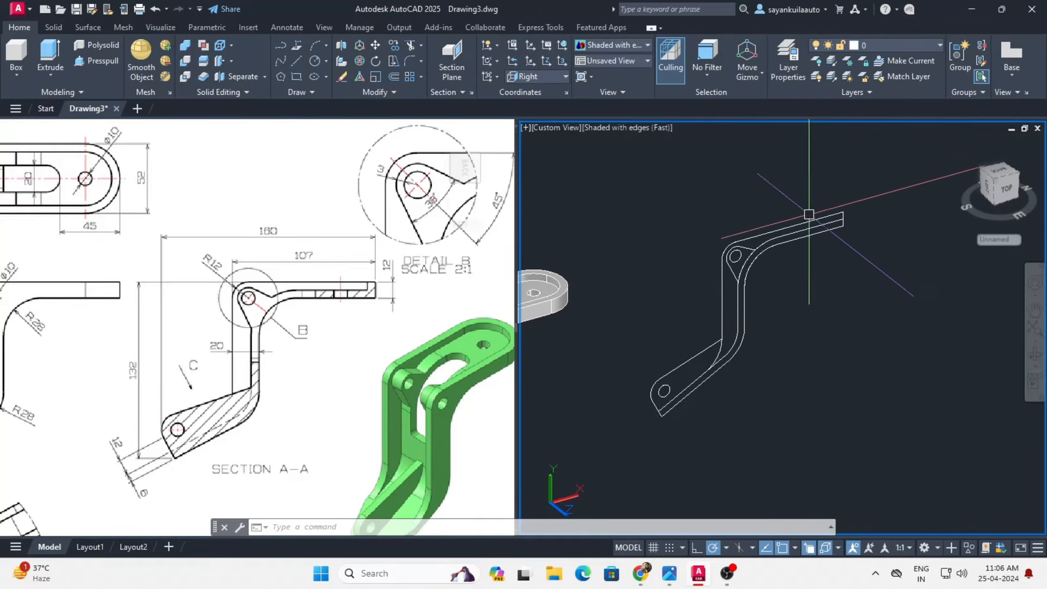
scroll(807, 216, up, 3)
click(816, 201)
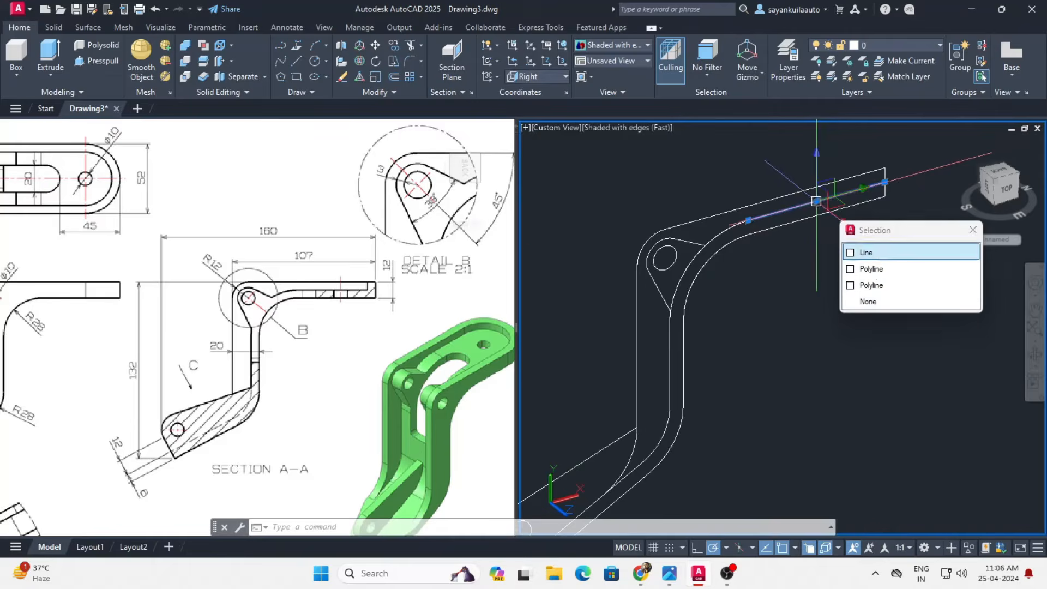
click(872, 269)
scroll(832, 313, down, 4)
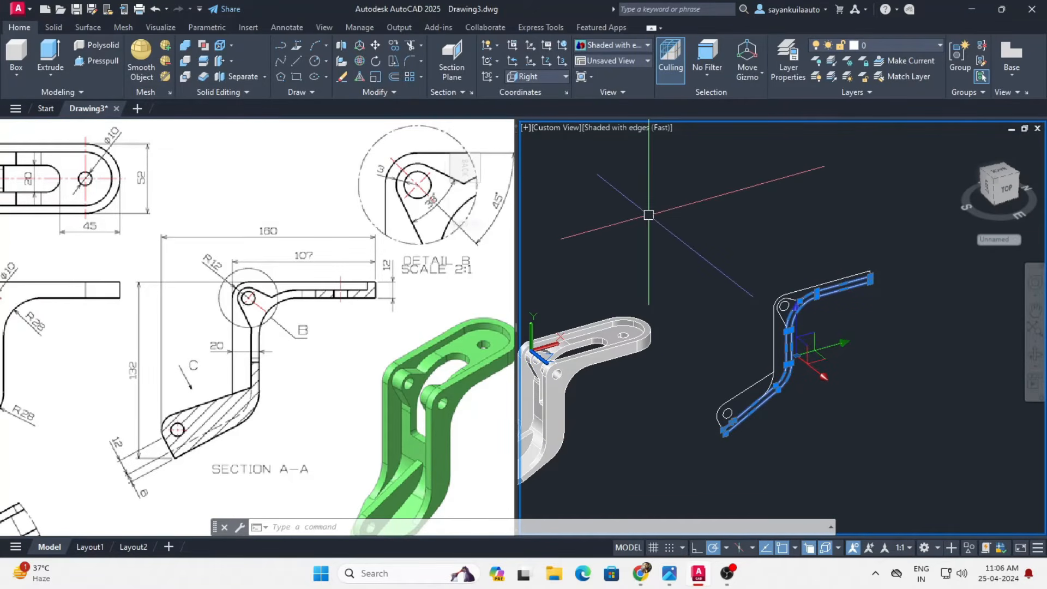
text(t)
key(Return)
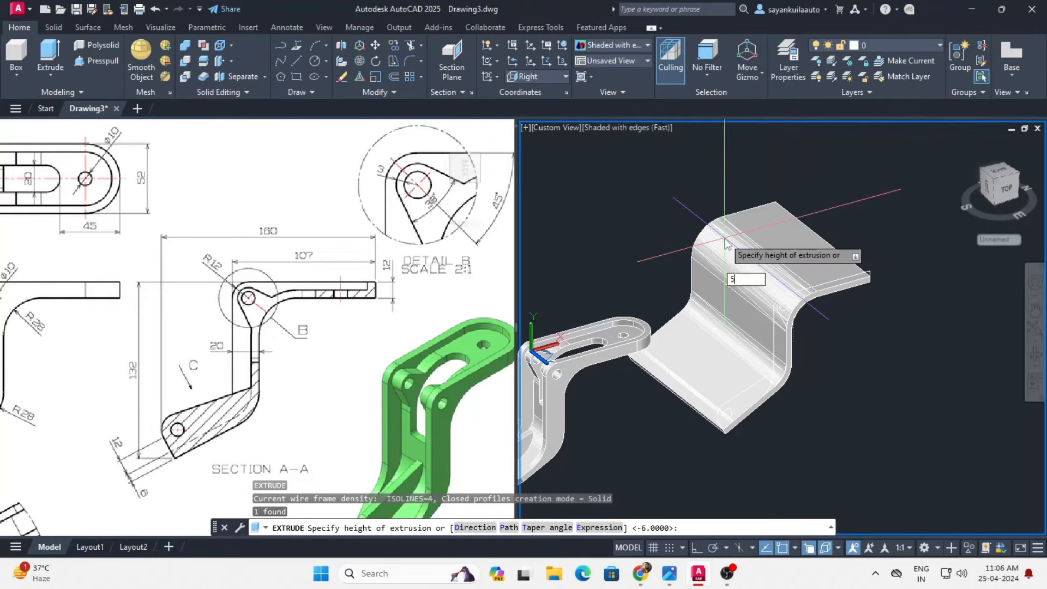
text(52)
key(Return)
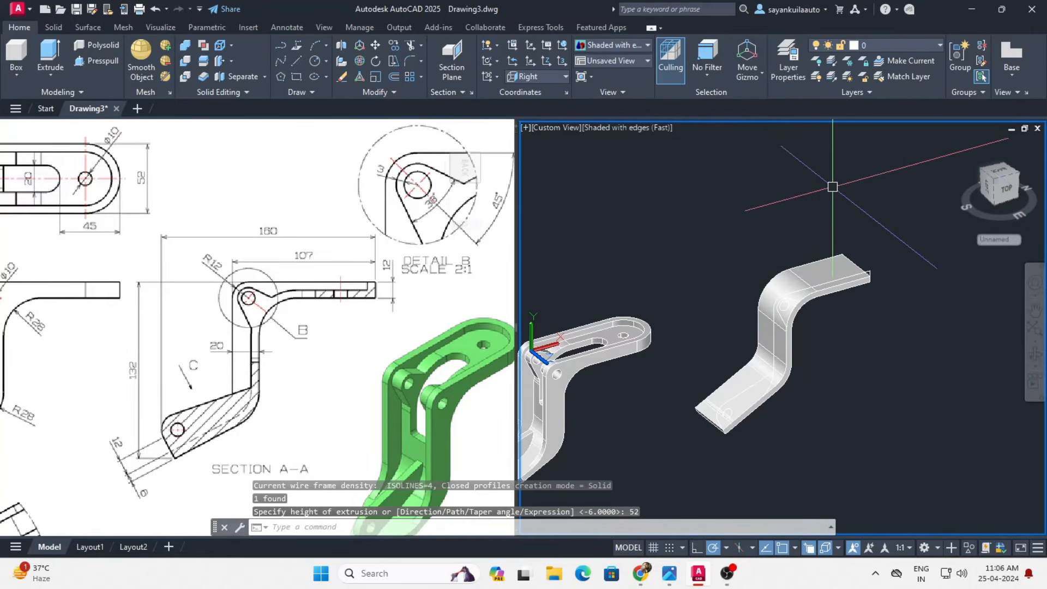
- Extrude the closed boss polyline around the upper hole by 16 toward the inside of the strip
key(Return)
scroll(883, 235, up, 5)
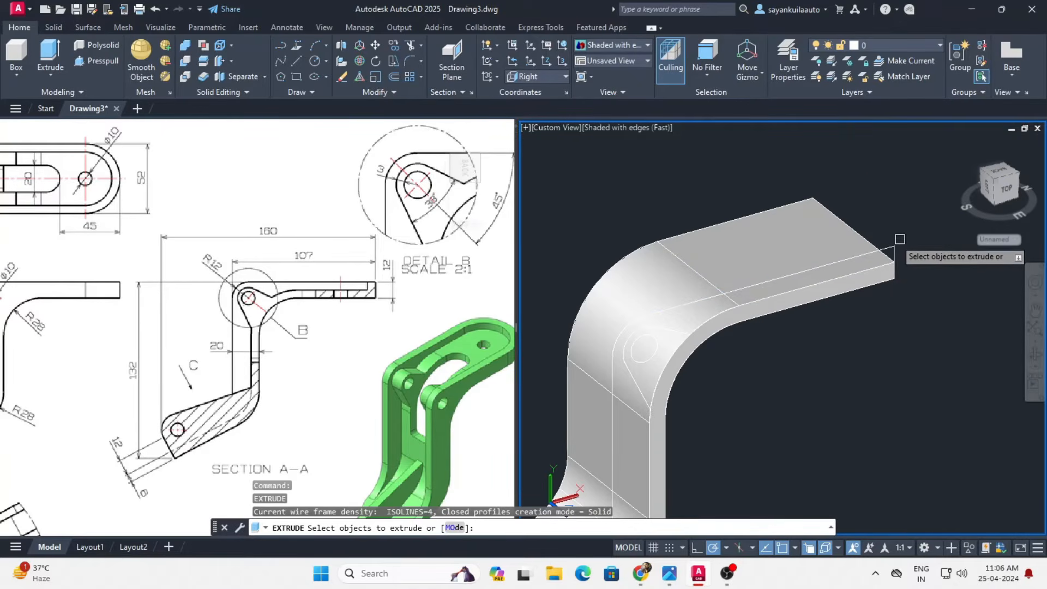
scroll(735, 316, down, 3)
scroll(730, 310, up, 5)
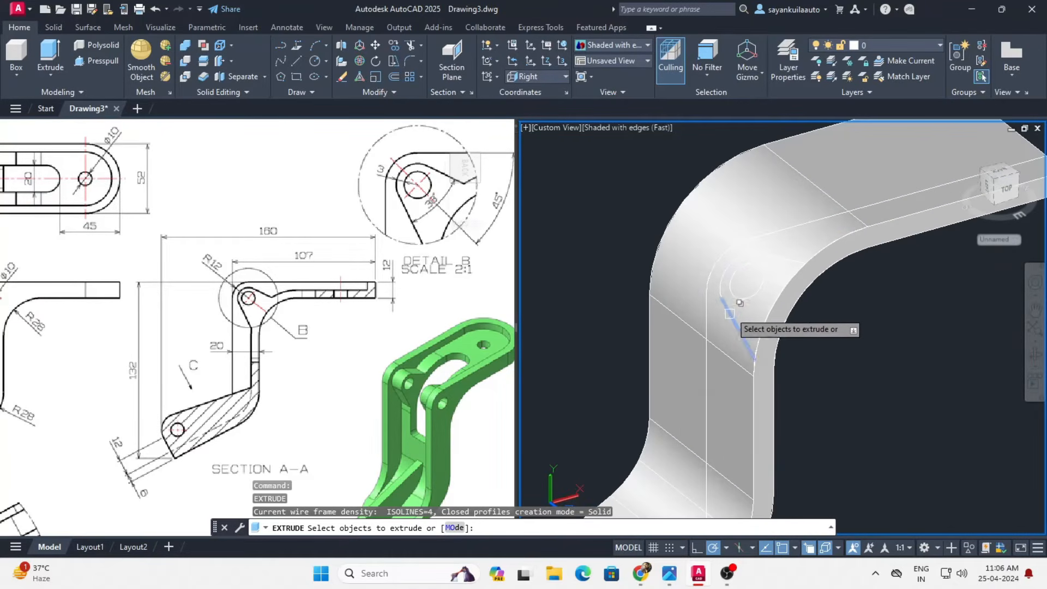
click(719, 290)
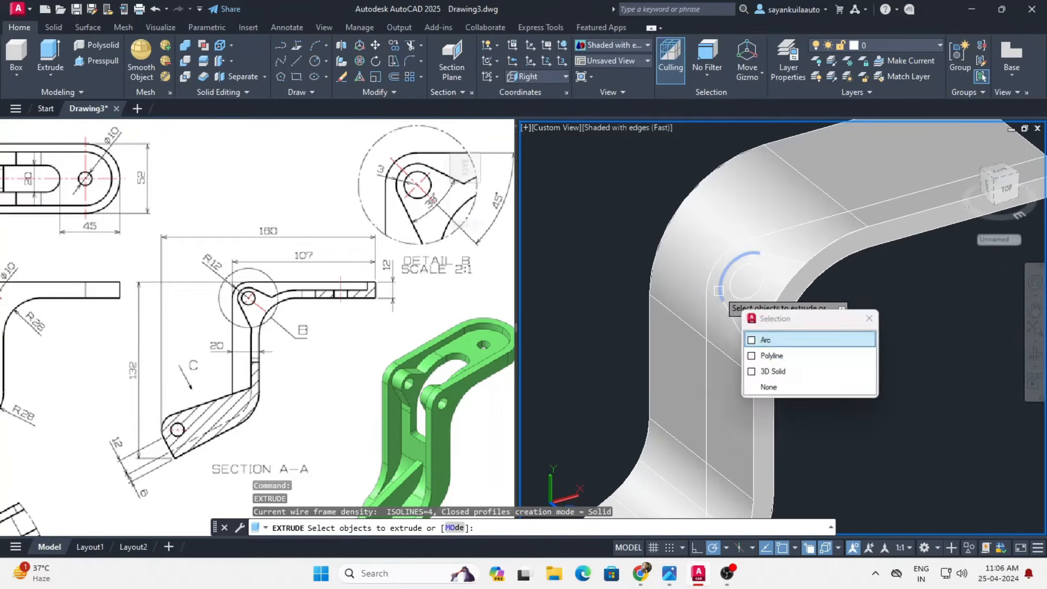
click(779, 354)
key(Return)
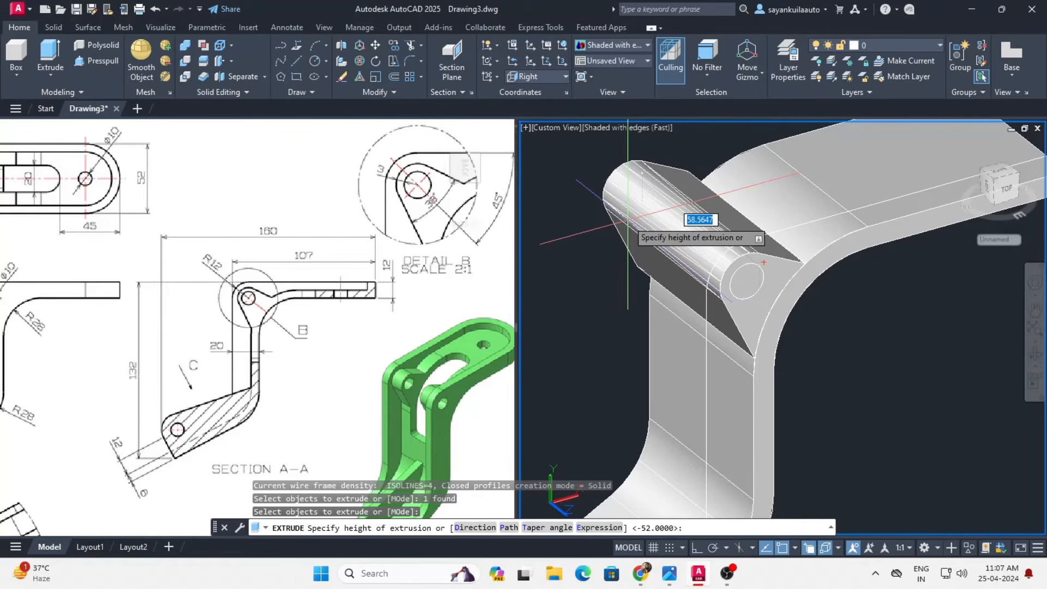
text(16)
key(Return)
scroll(627, 222, down, 5)
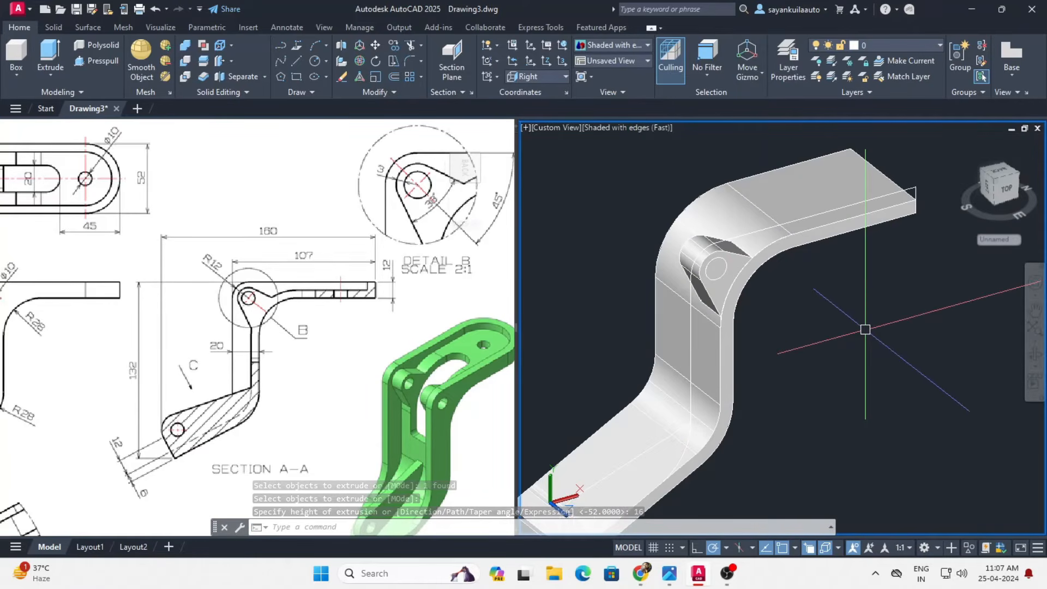
- Extrude the closed side-wall polyline by 6 toward the inside of the strip
key(space)
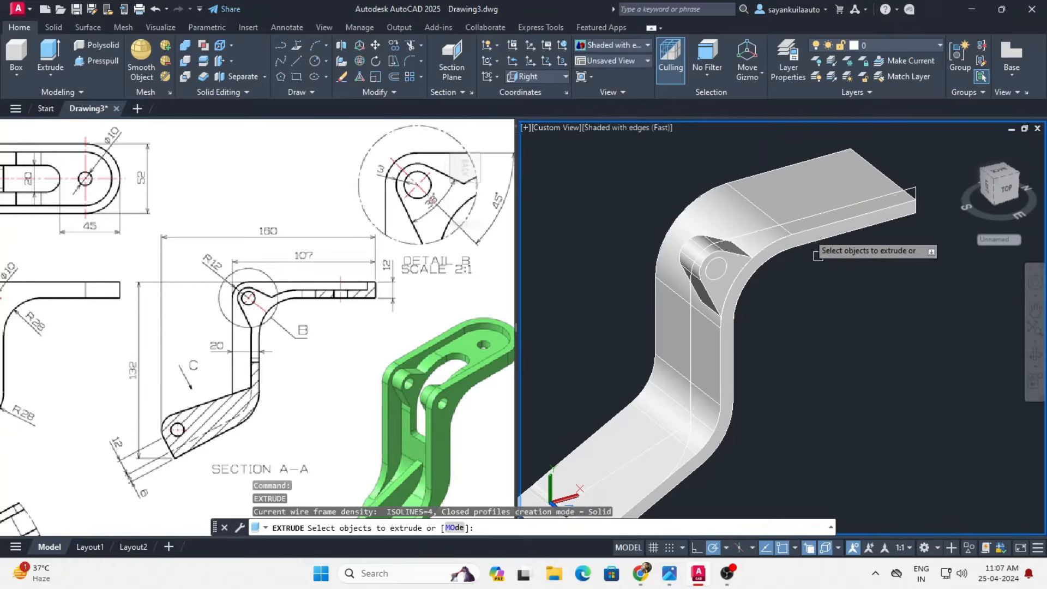
click(800, 218)
click(853, 282)
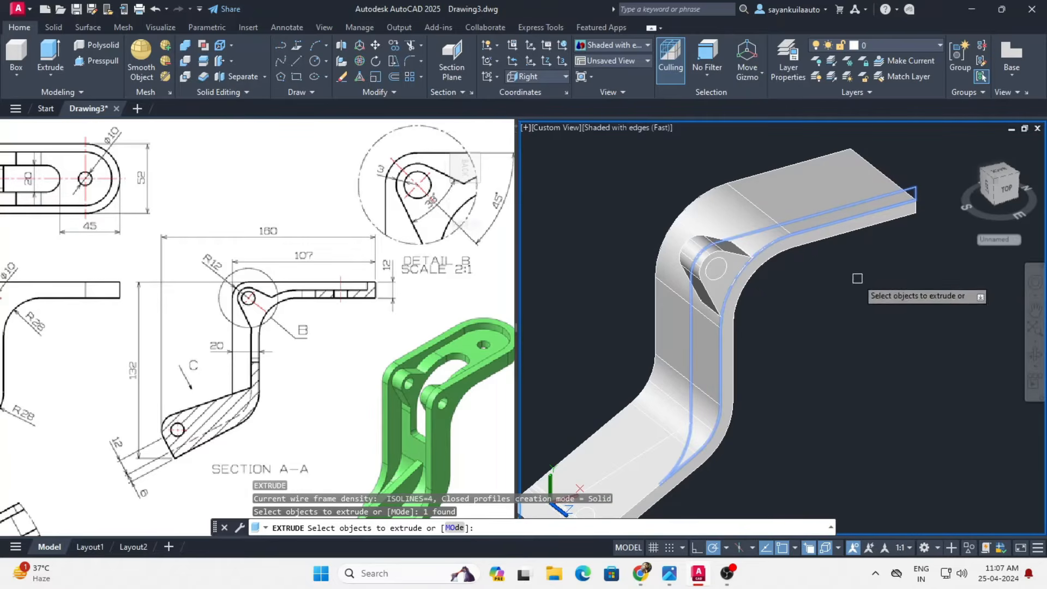
key(space)
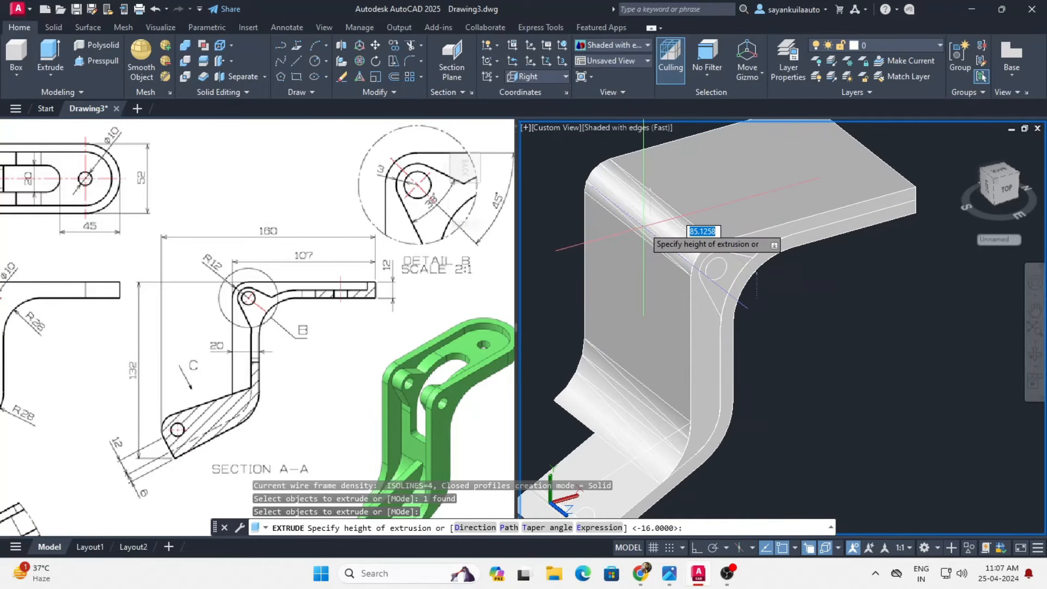
key(Return)
scroll(644, 229, down, 2)
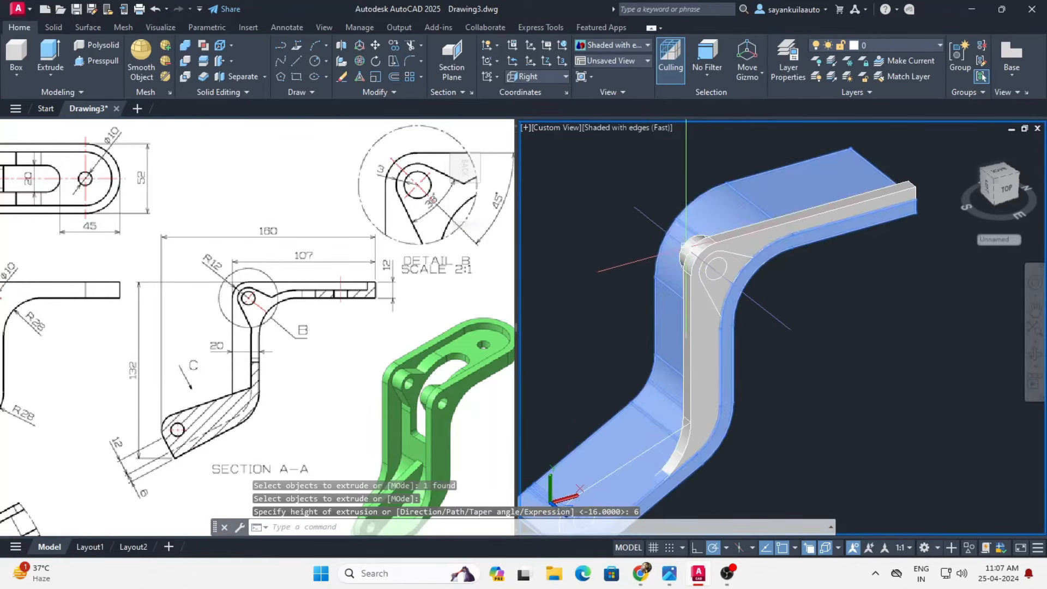
- Presspull the upper hole circle back through the boss and side wall, repeating it to cut the hole
scroll(745, 287, up, 5)
scroll(745, 287, up, 2)
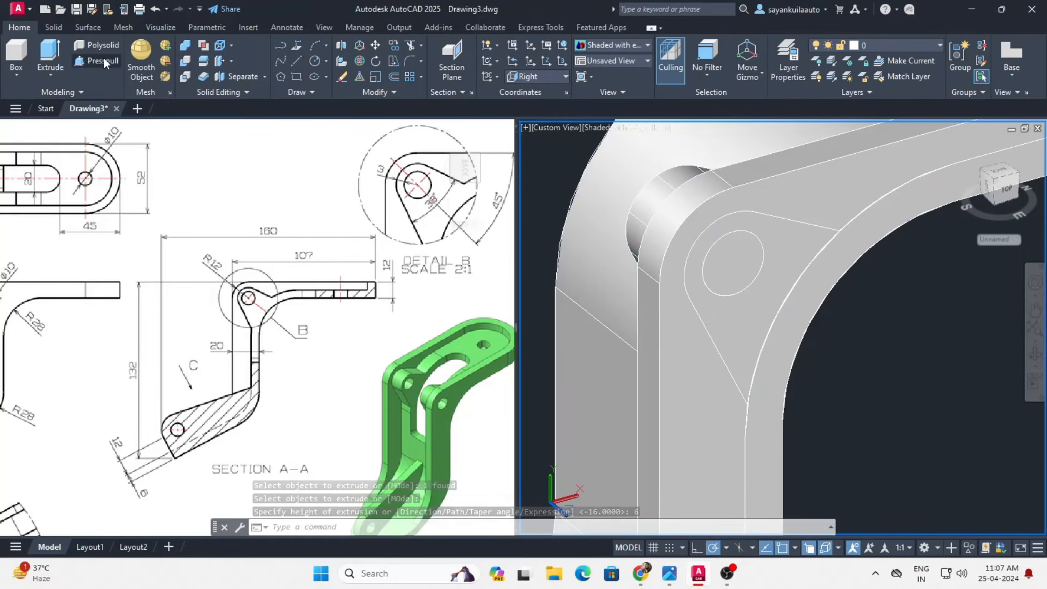
scroll(767, 390, down, 2)
text(PRES)
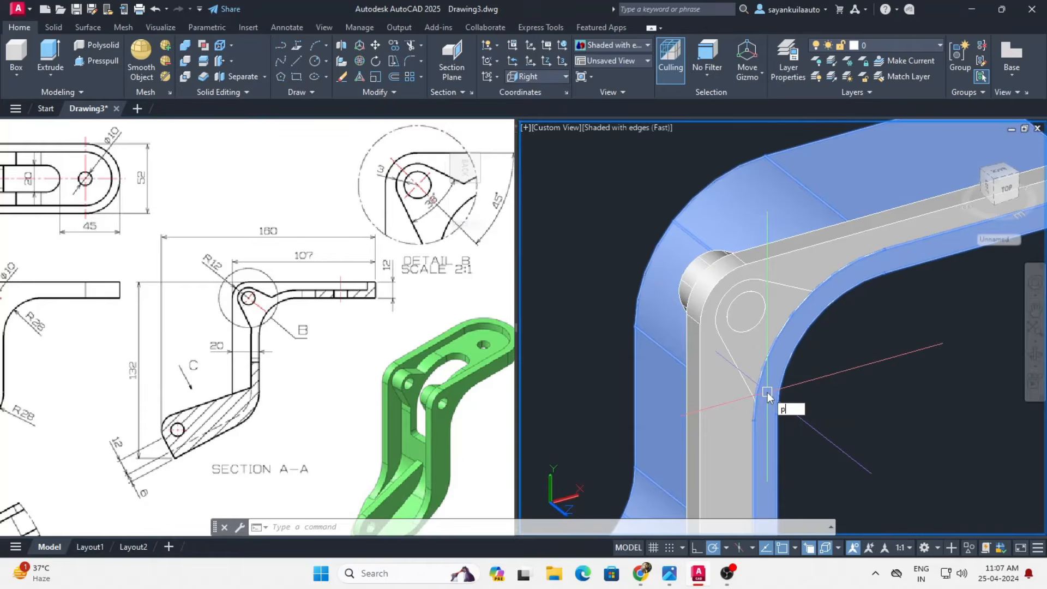
key(Return)
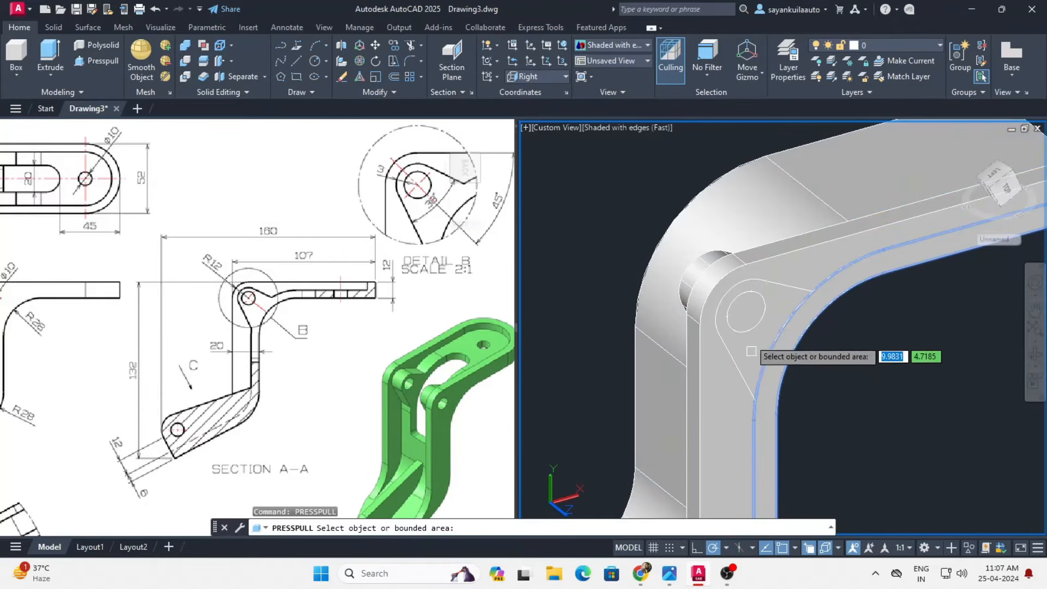
click(747, 311)
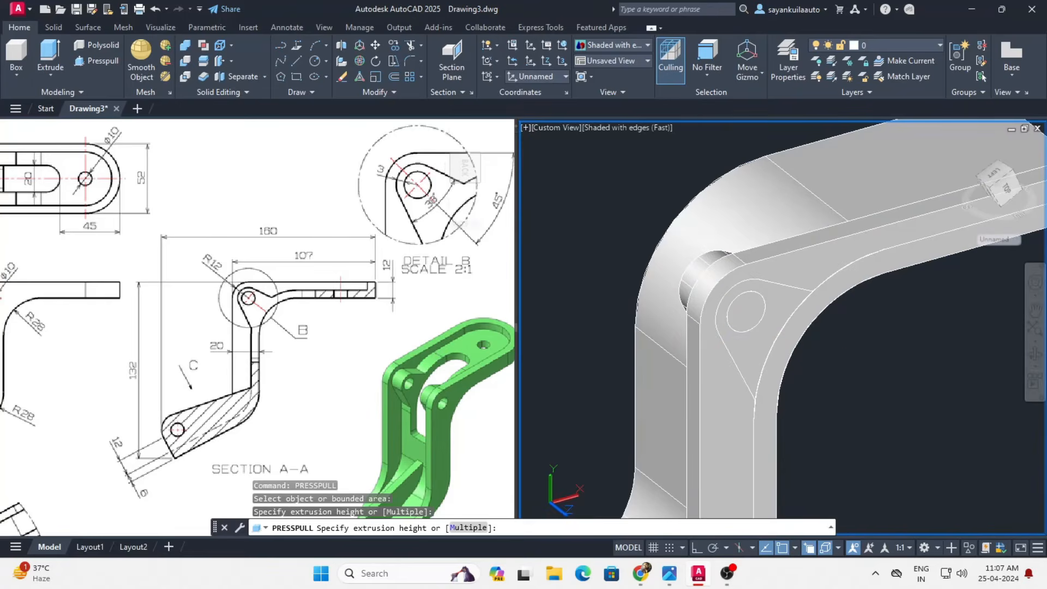
click(579, 207)
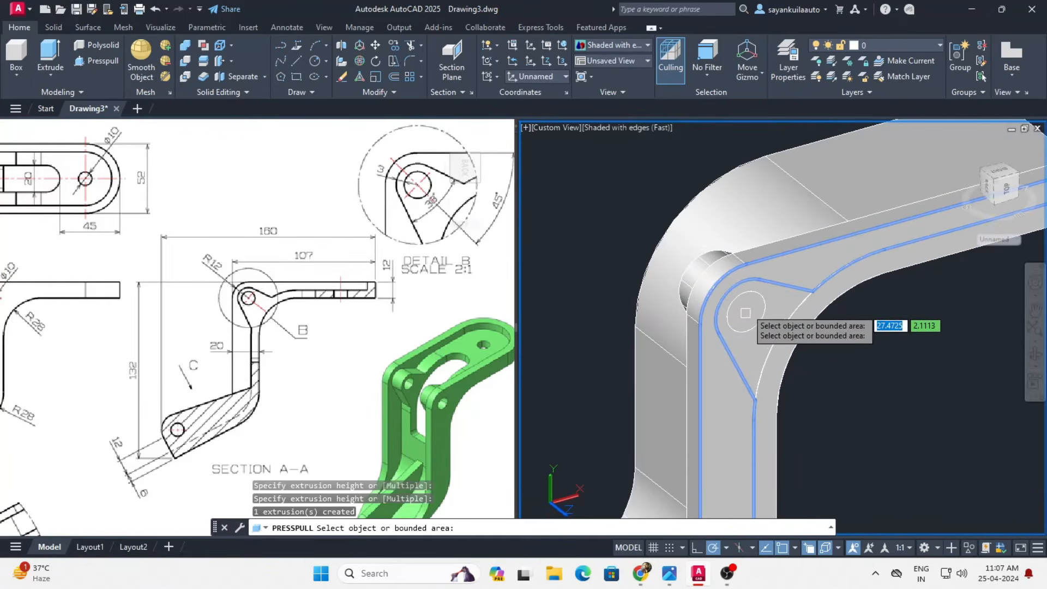
scroll(745, 313, down, 4)
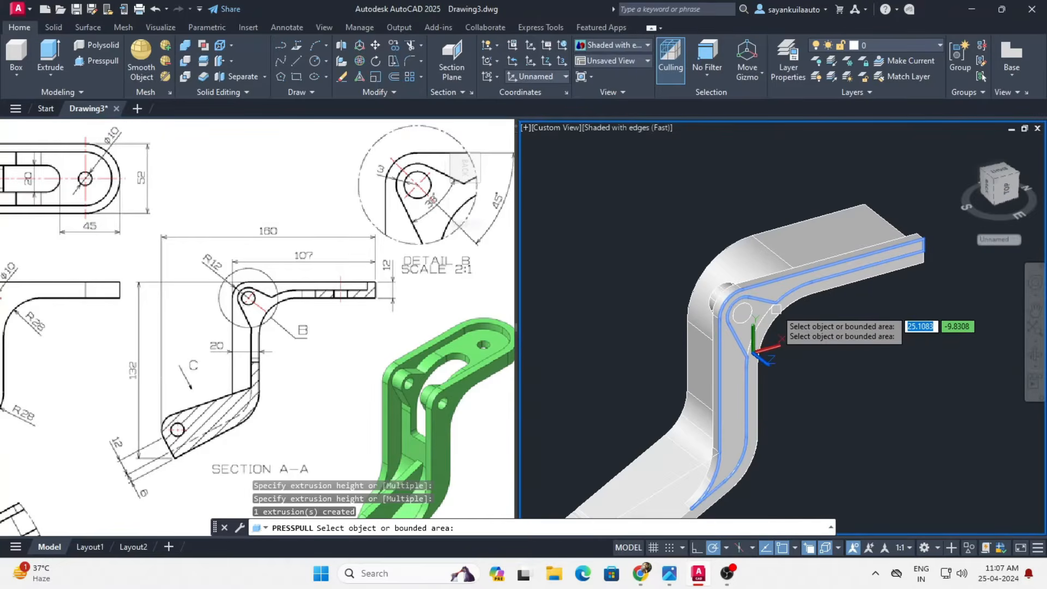
scroll(776, 309, down, 2)
scroll(709, 247, up, 7)
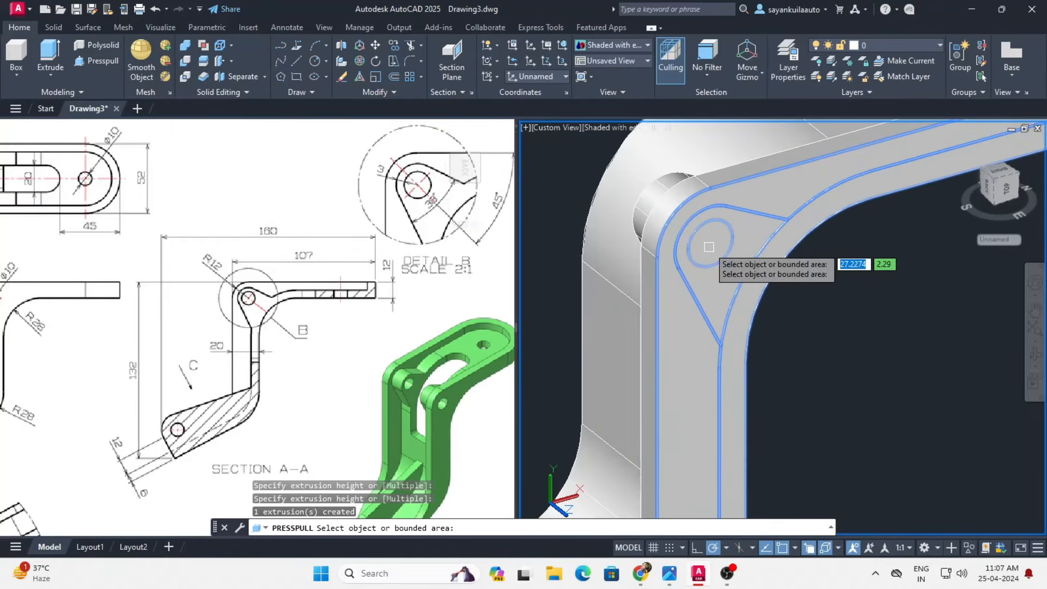
click(708, 247)
click(591, 180)
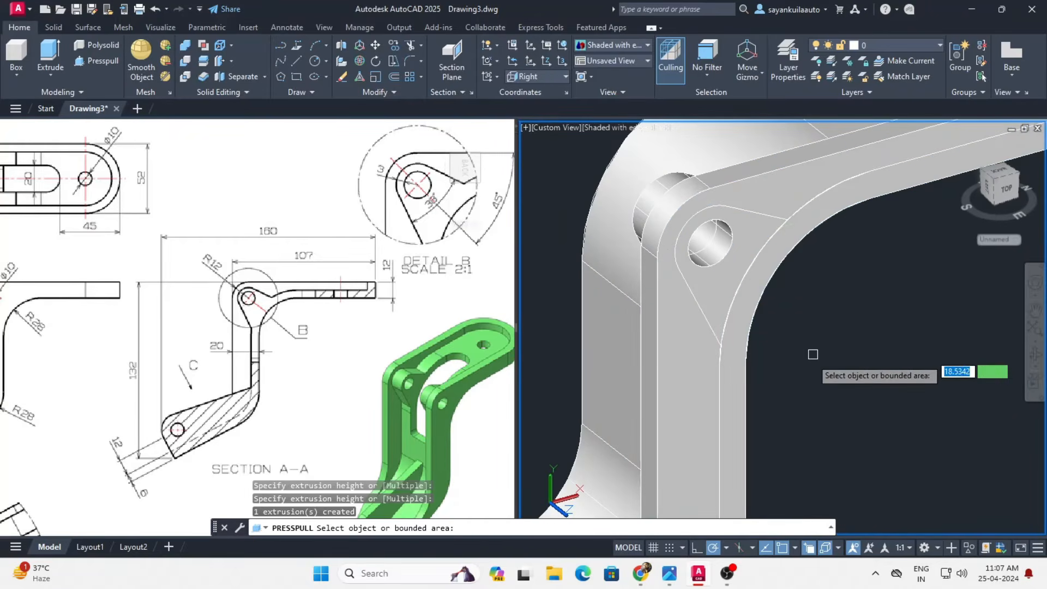
scroll(813, 354, down, 5)
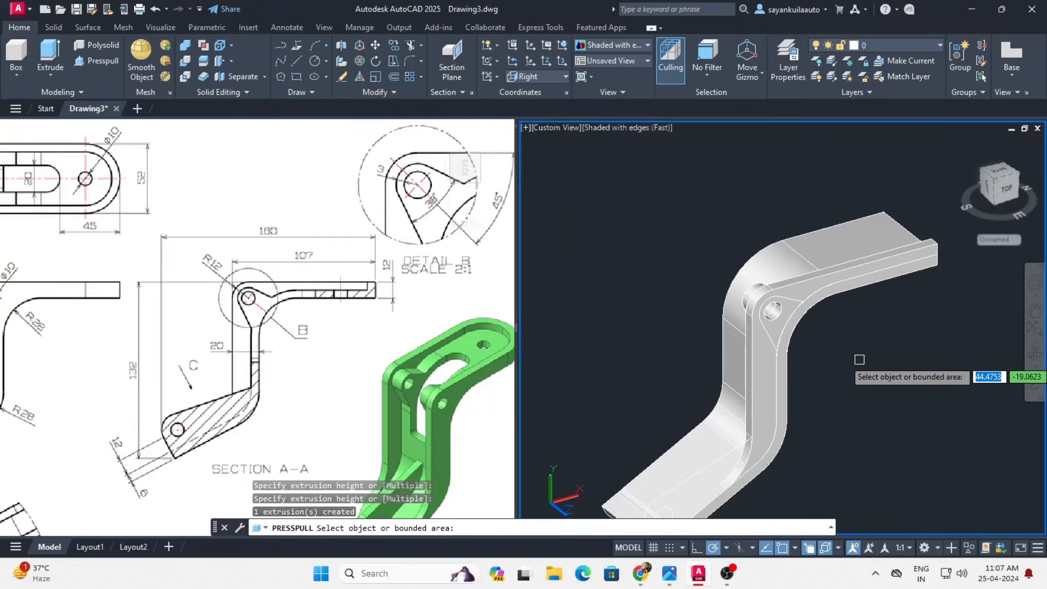
- Extrude the closed lug polyline at the strip's lower end by 6 toward the inside of the strip
shift+middle_drag(859, 359, 763, 344)
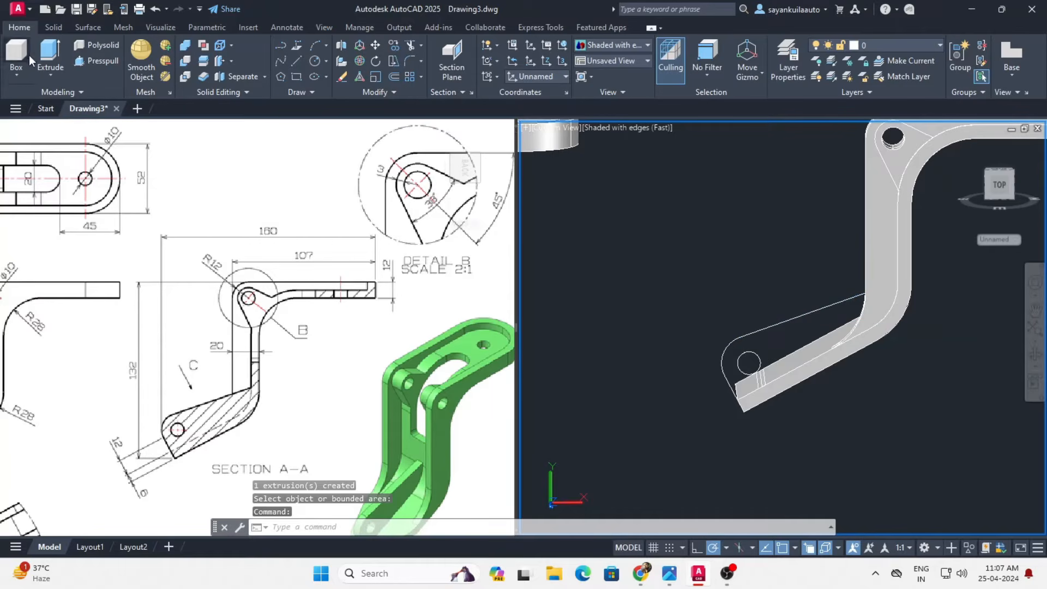
click(49, 53)
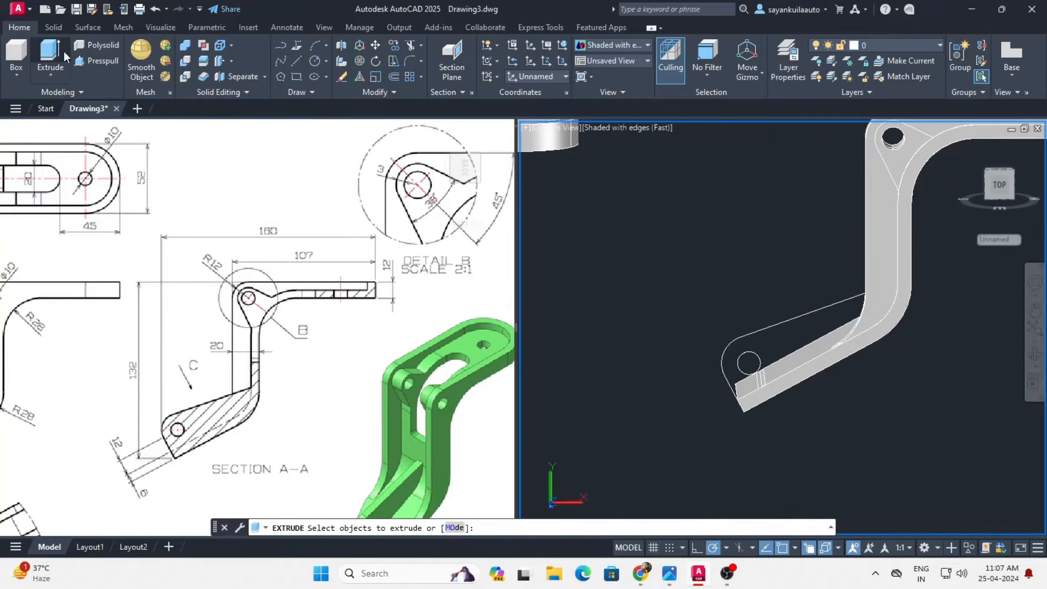
click(731, 349)
click(778, 412)
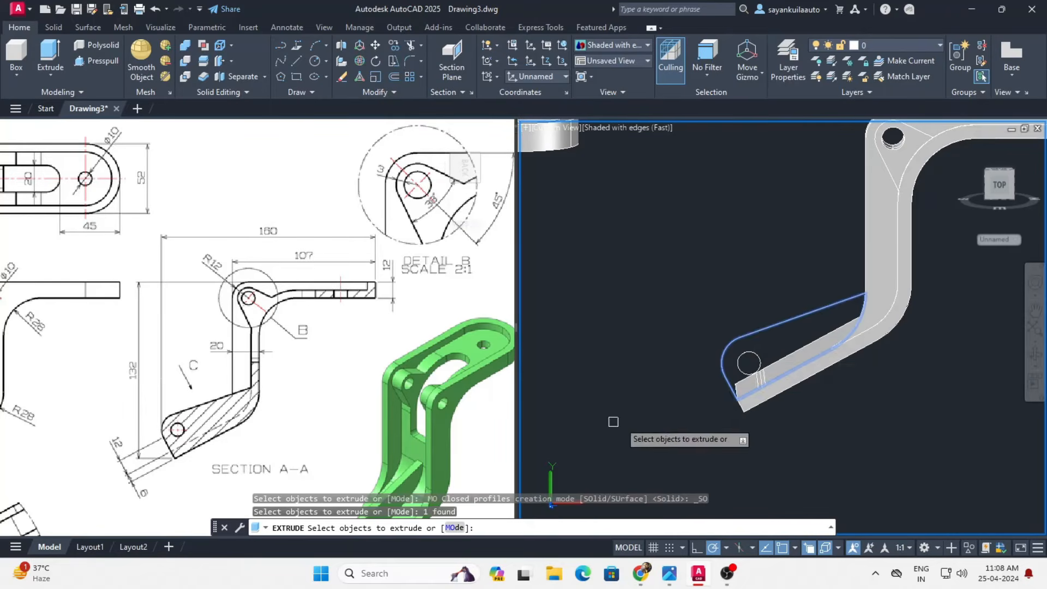
key(Return)
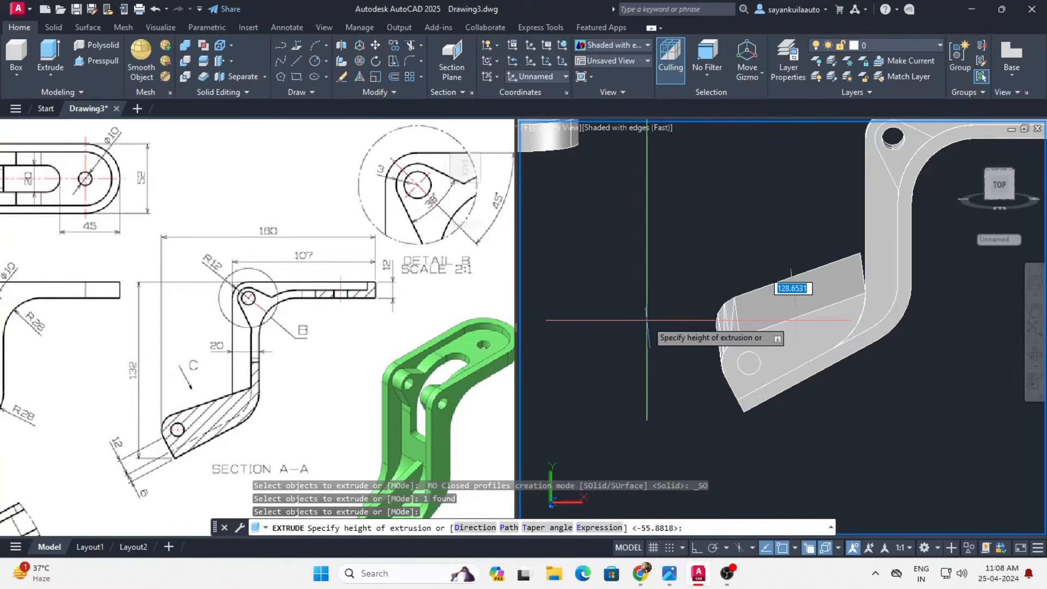
key(Return)
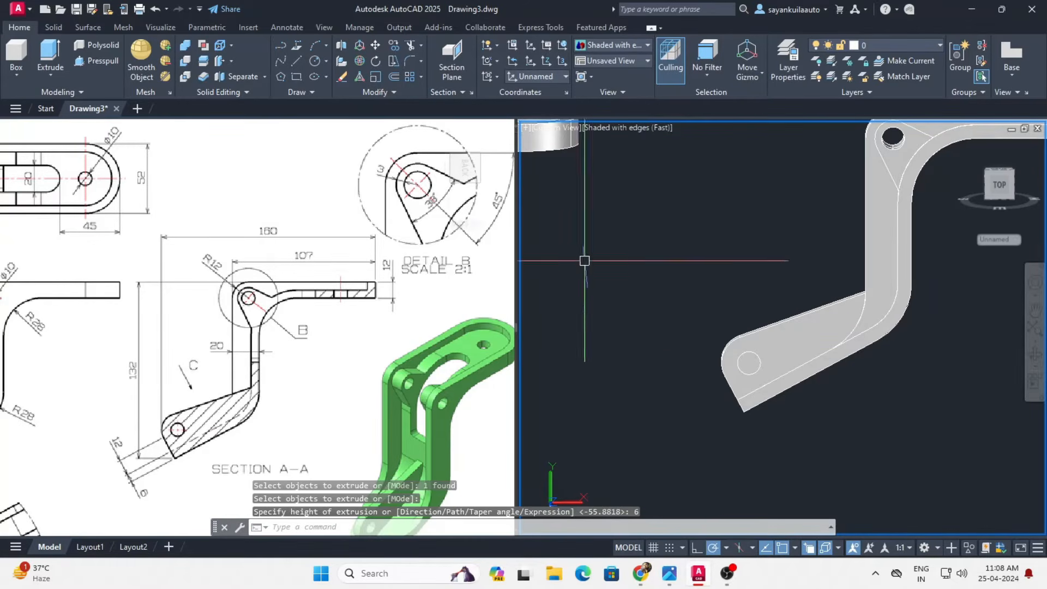
- Presspull the lower hole circle back through the lug to cut its hole
shift+middle_drag(755, 391, 708, 305)
click(100, 61)
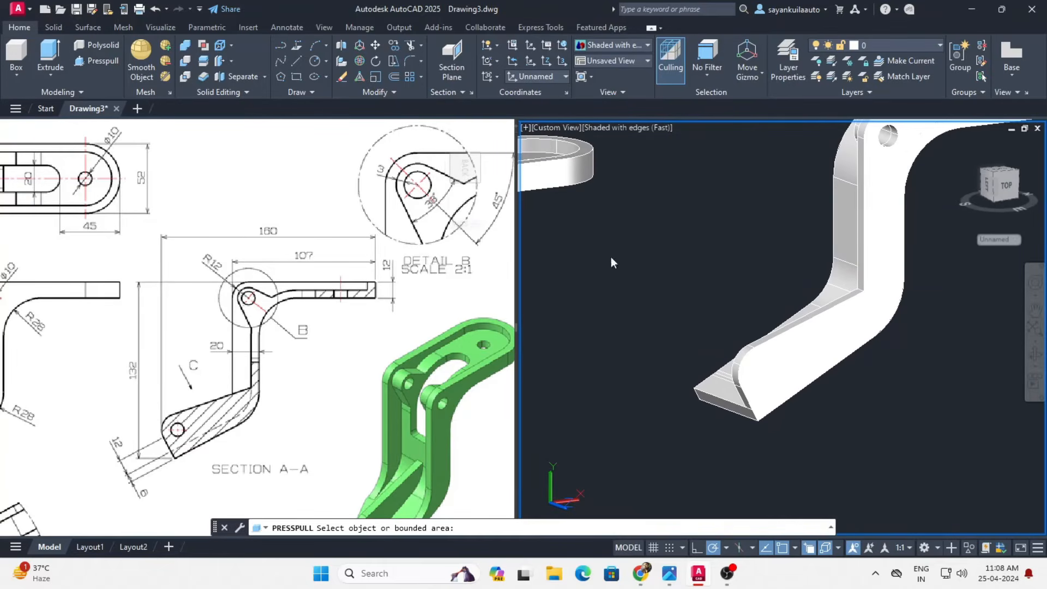
scroll(793, 382, up, 3)
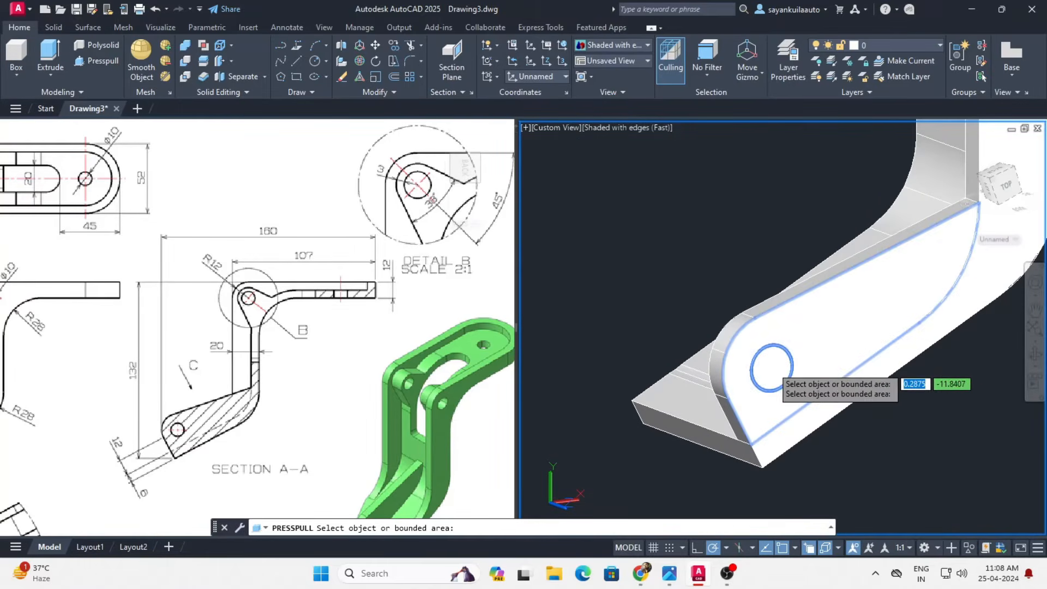
click(772, 370)
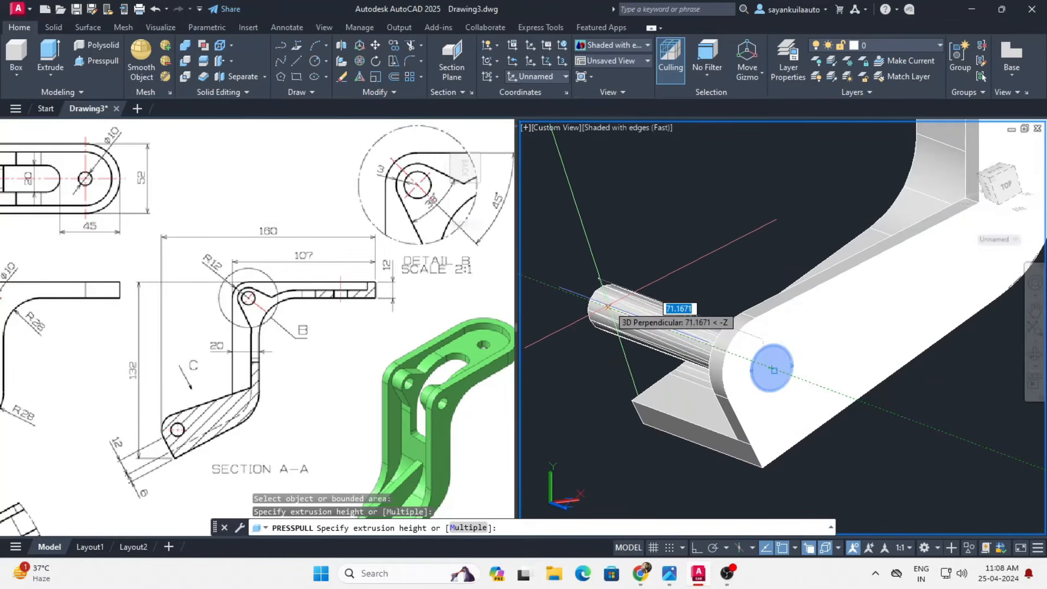
click(608, 306)
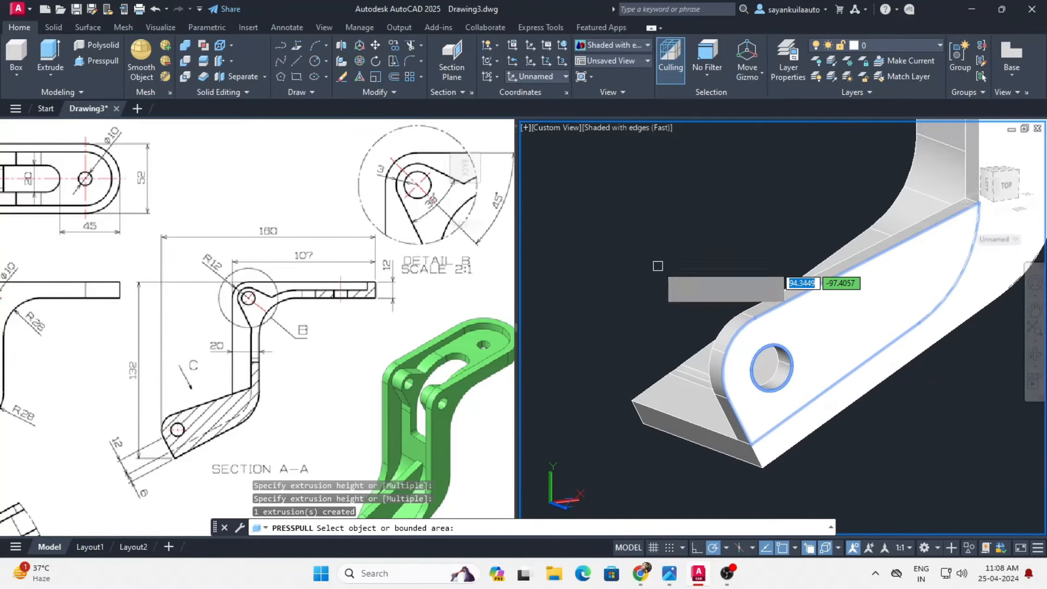
key(Return)
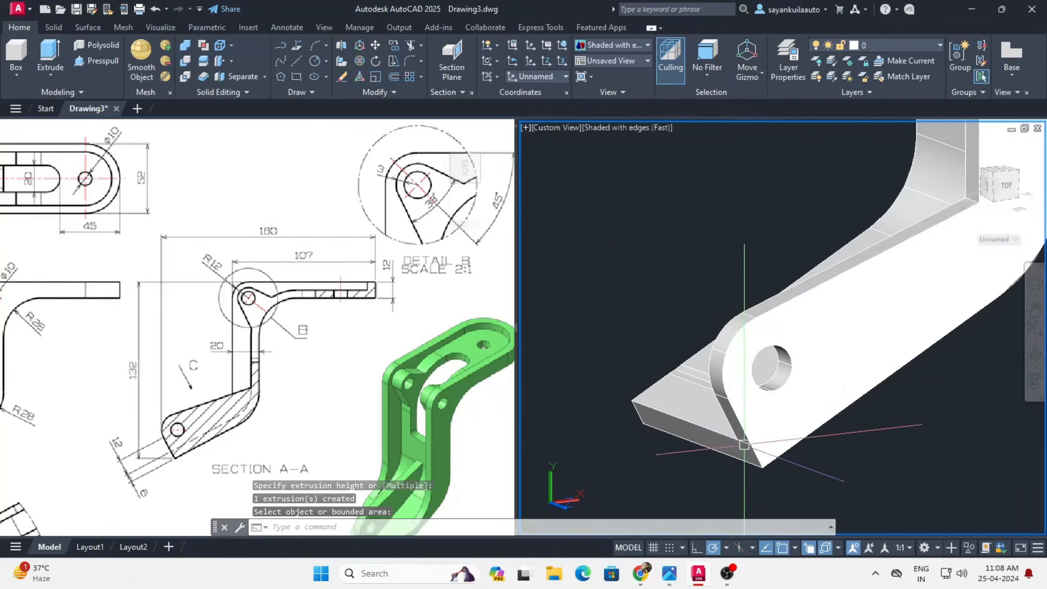
- Move the lug inward by 23, from the midpoint of its bottom thickness edge to the midpoint of the strip's lower end edge
scroll(720, 434, up, 3)
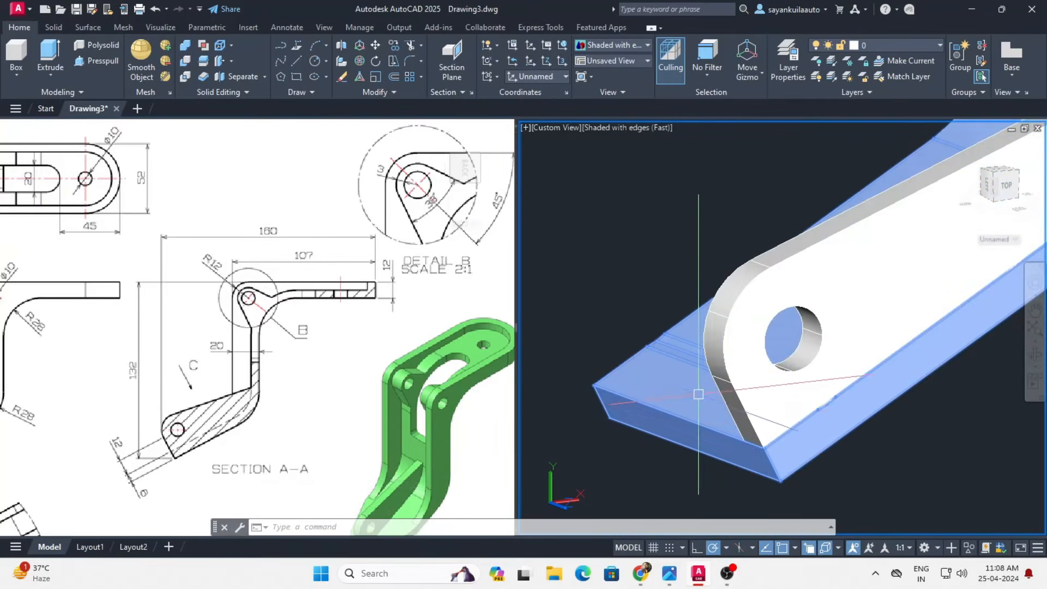
click(747, 380)
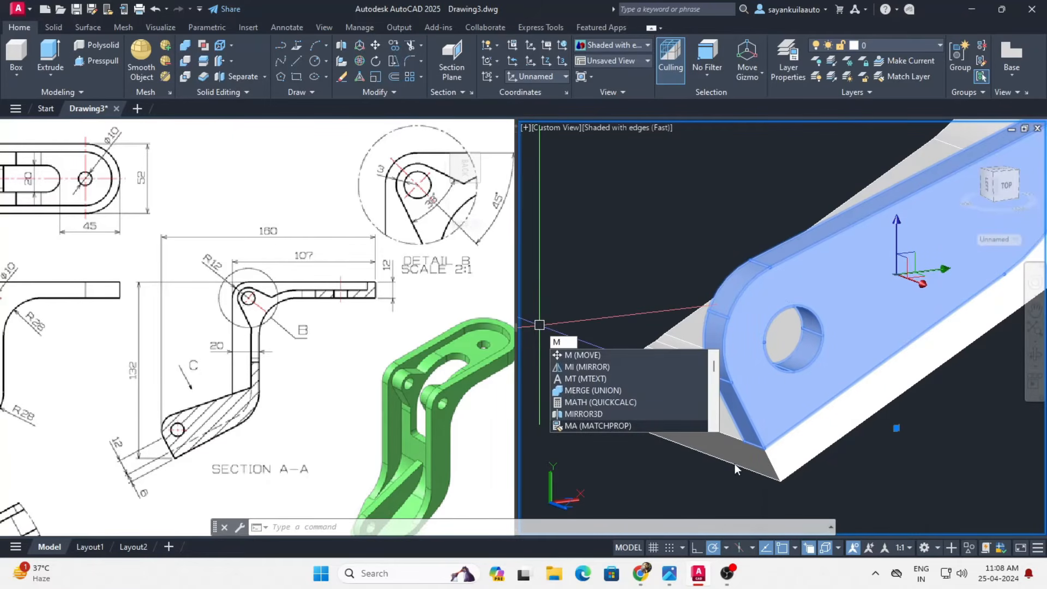
key(Return)
scroll(763, 432, up, 5)
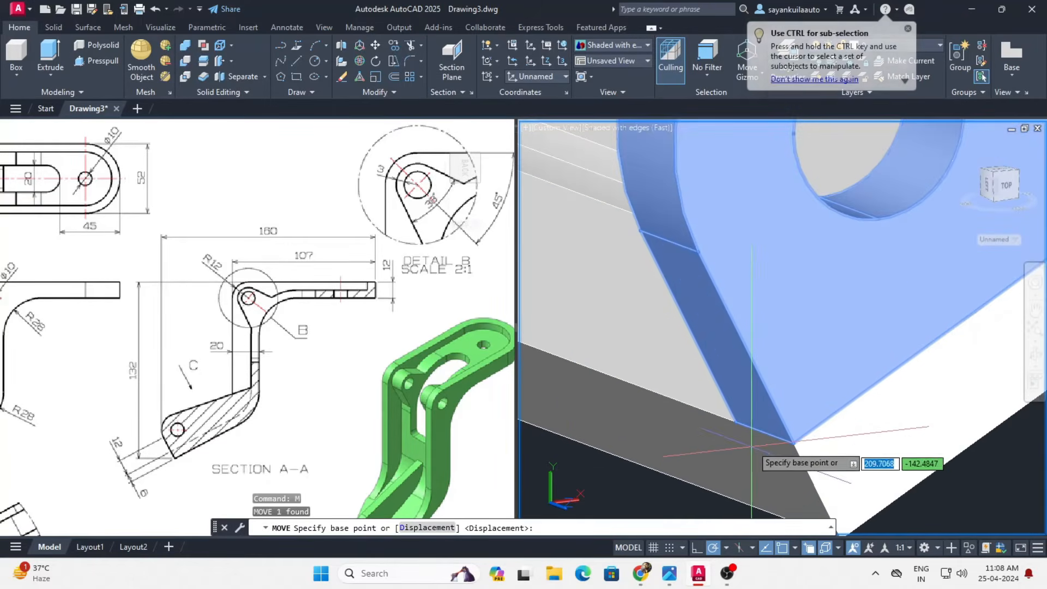
click(764, 432)
scroll(763, 432, down, 5)
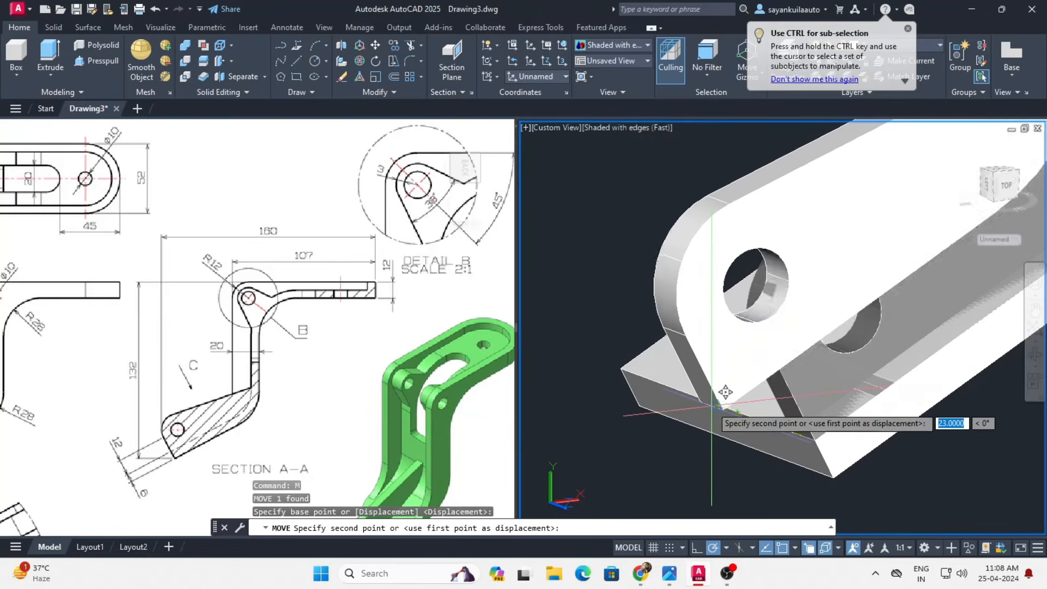
click(718, 405)
scroll(708, 413, down, 5)
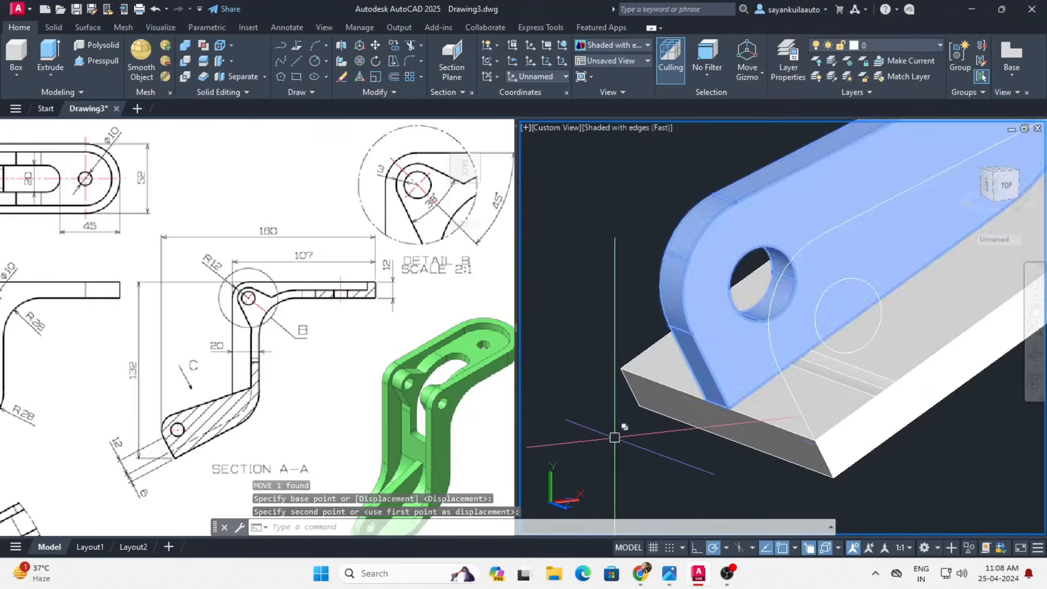
scroll(707, 416, down, 2)
shift+middle_drag(834, 392, 920, 412)
scroll(778, 291, up, 5)
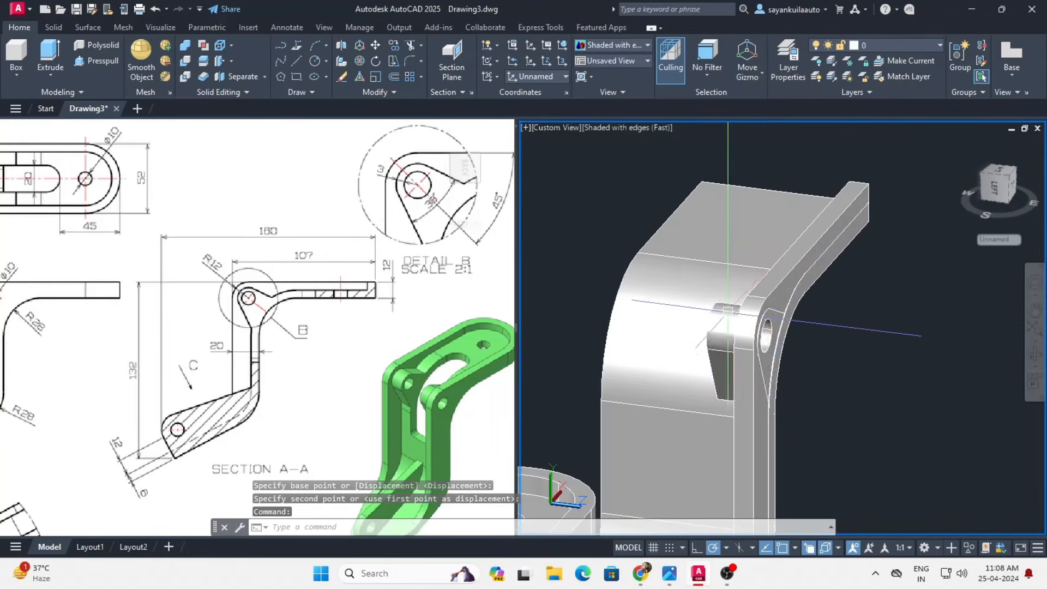
- Mirror the side flange with its hole boss across the bracket's mid-plane using 3D Mirror with Ortho on, keeping the source object
click(779, 291)
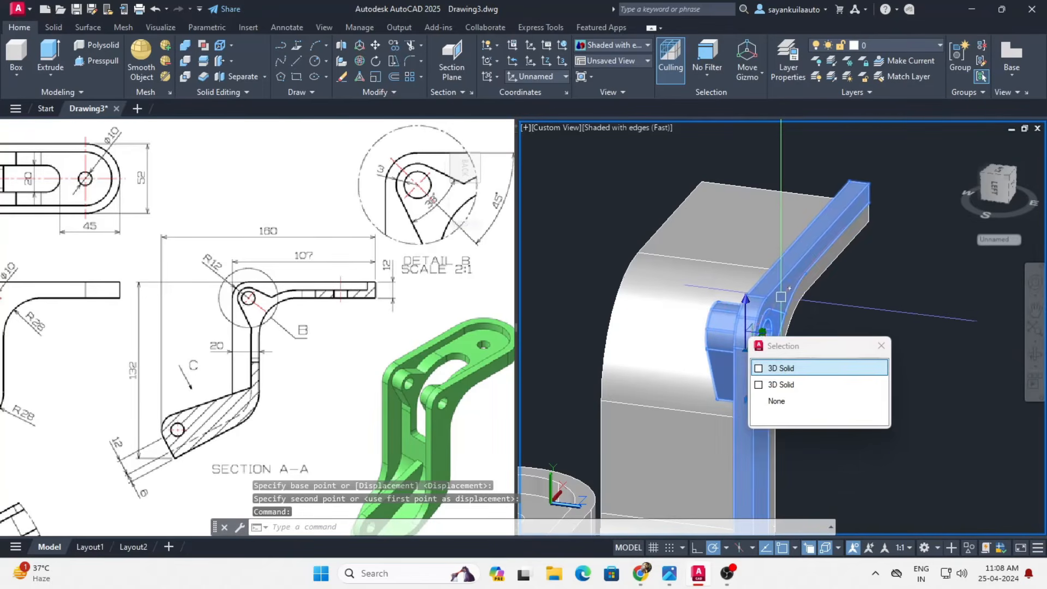
shift+middle_drag(883, 299, 817, 346)
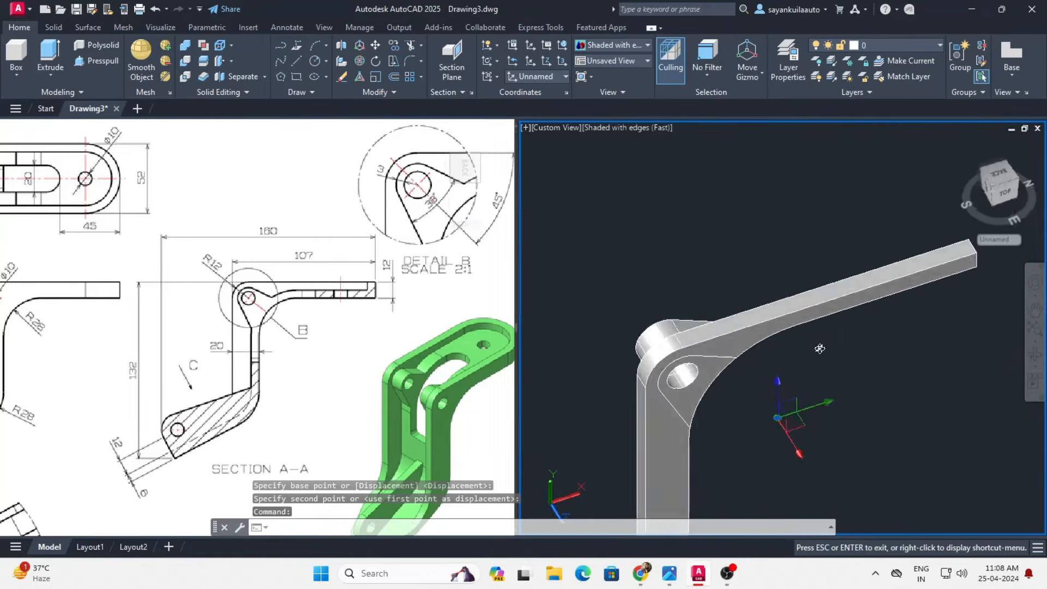
scroll(829, 346, up, 4)
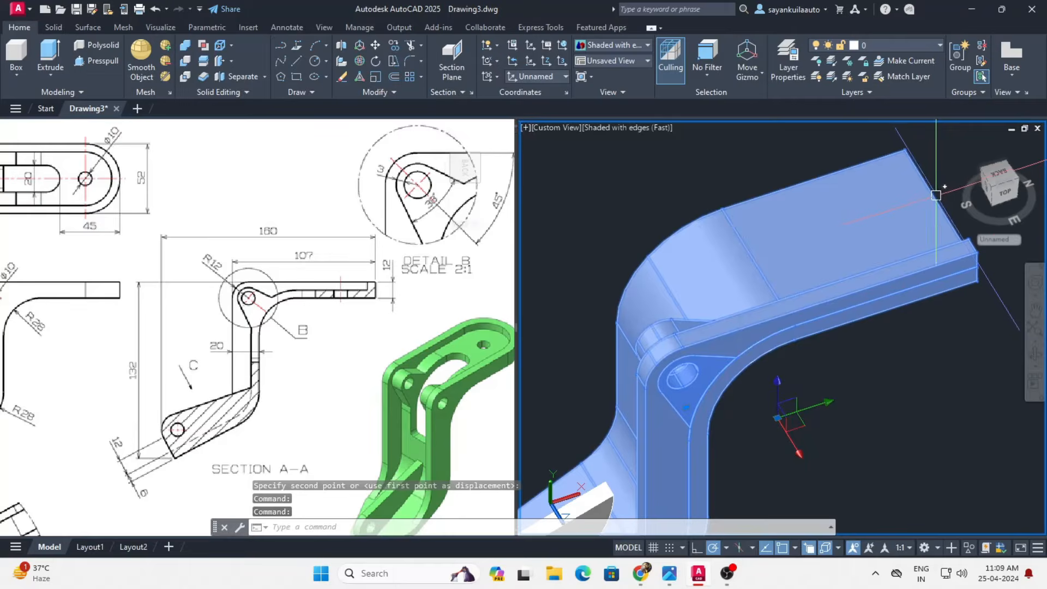
scroll(599, 338, down, 3)
shift+middle_drag(599, 338, 633, 308)
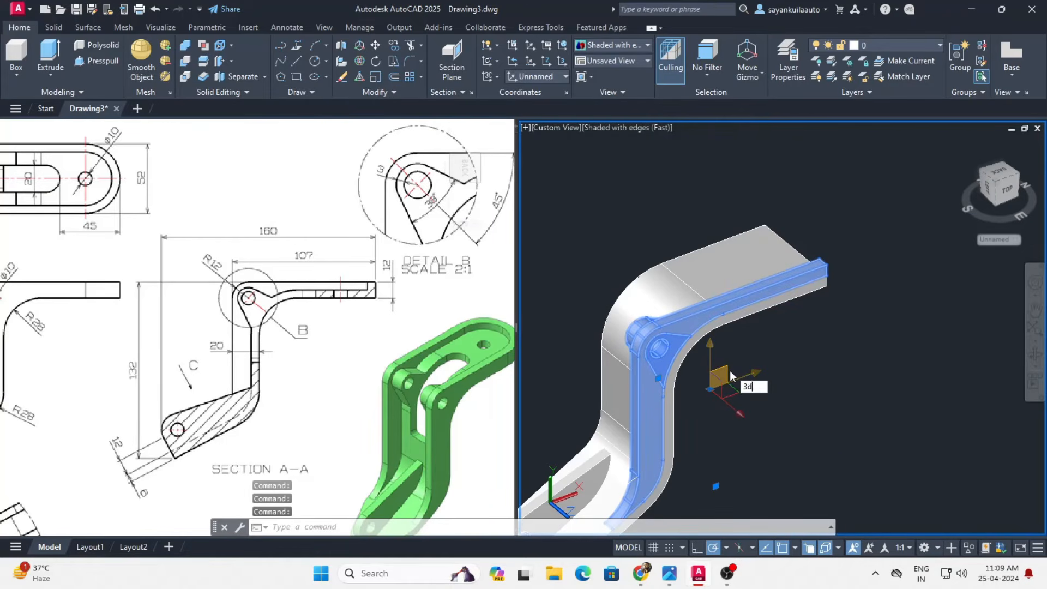
text(mi)
key(Return)
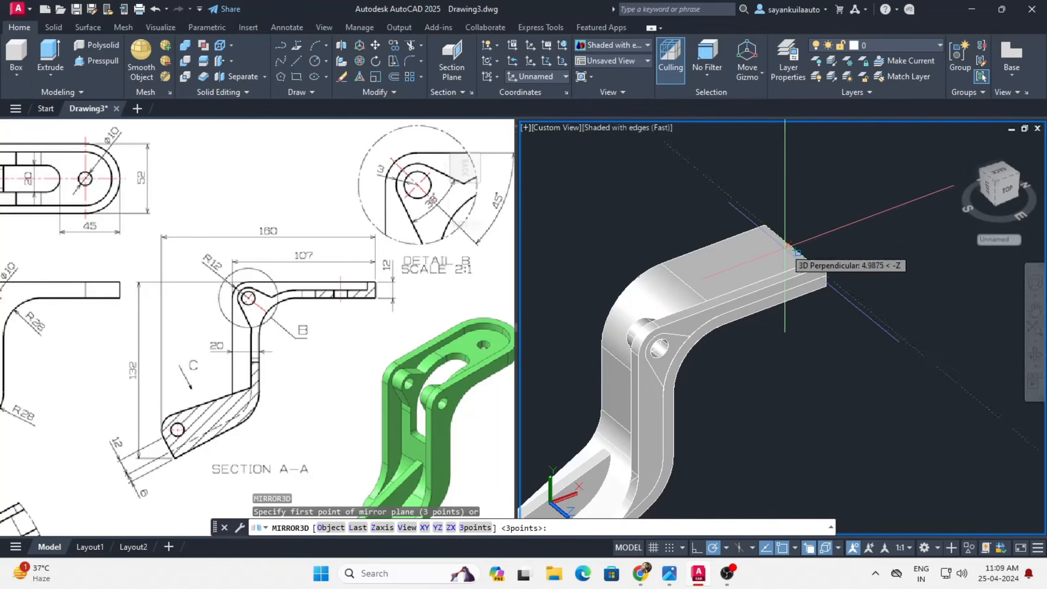
scroll(785, 245, up, 3)
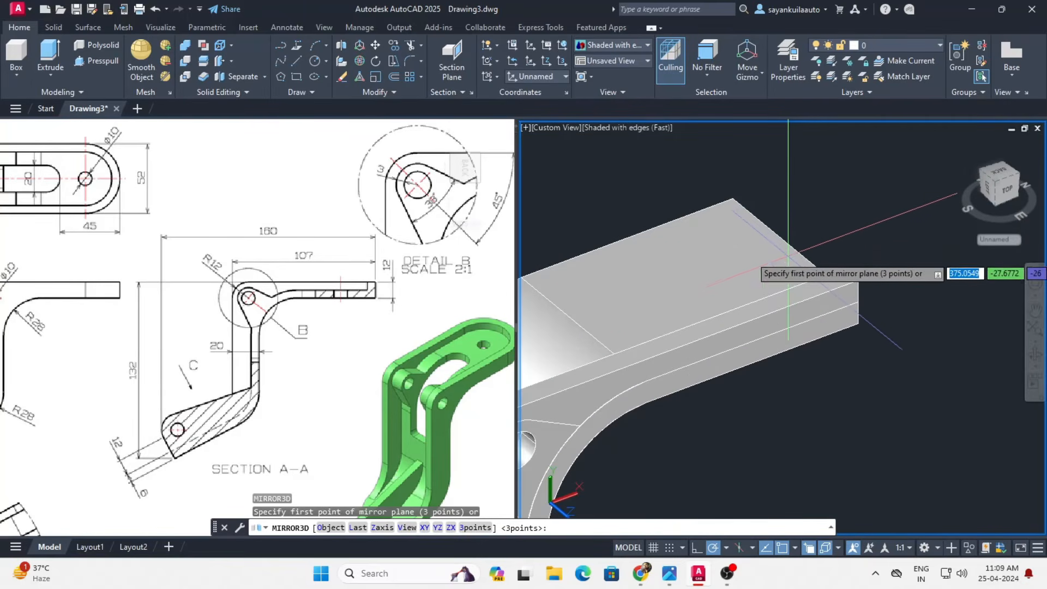
click(788, 255)
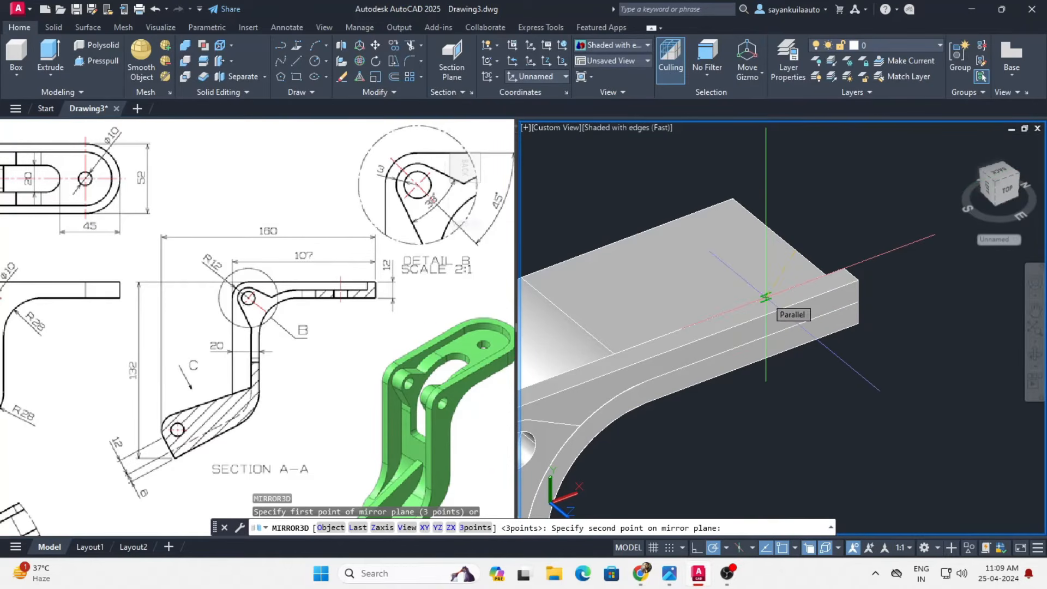
key(F8)
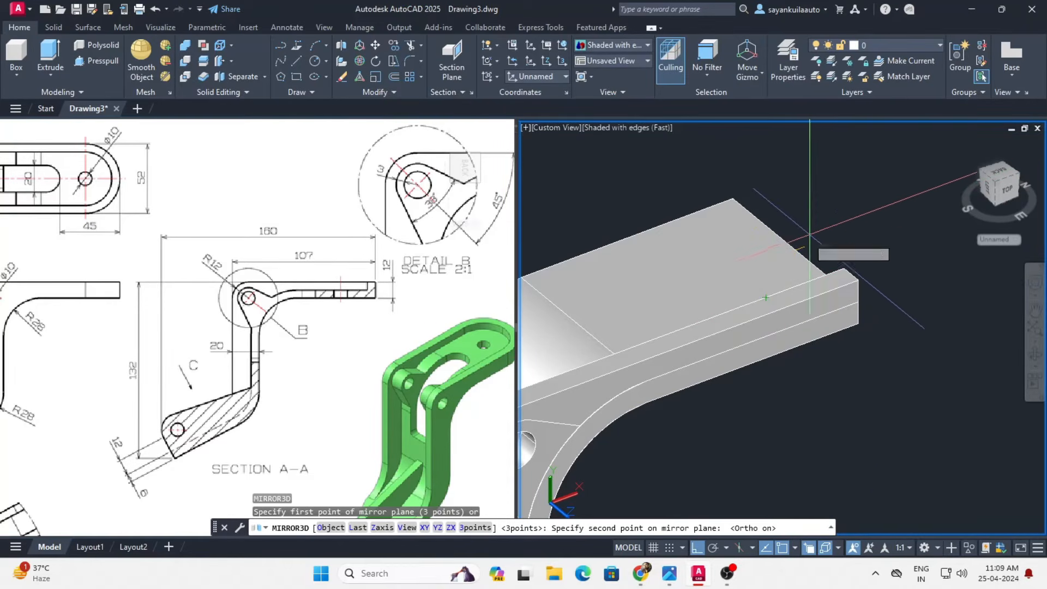
click(867, 219)
click(868, 145)
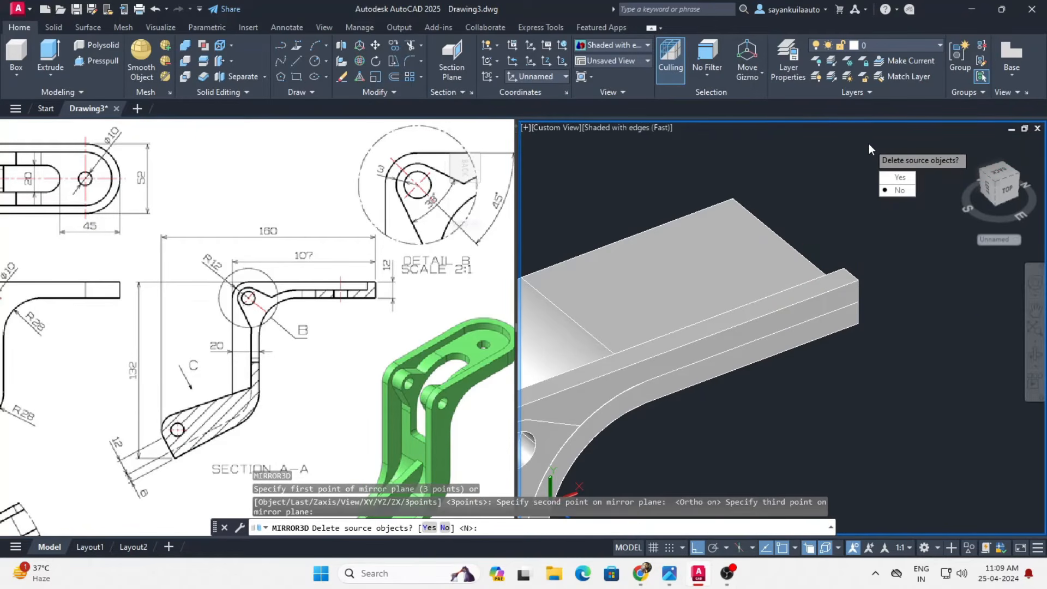
key(Return)
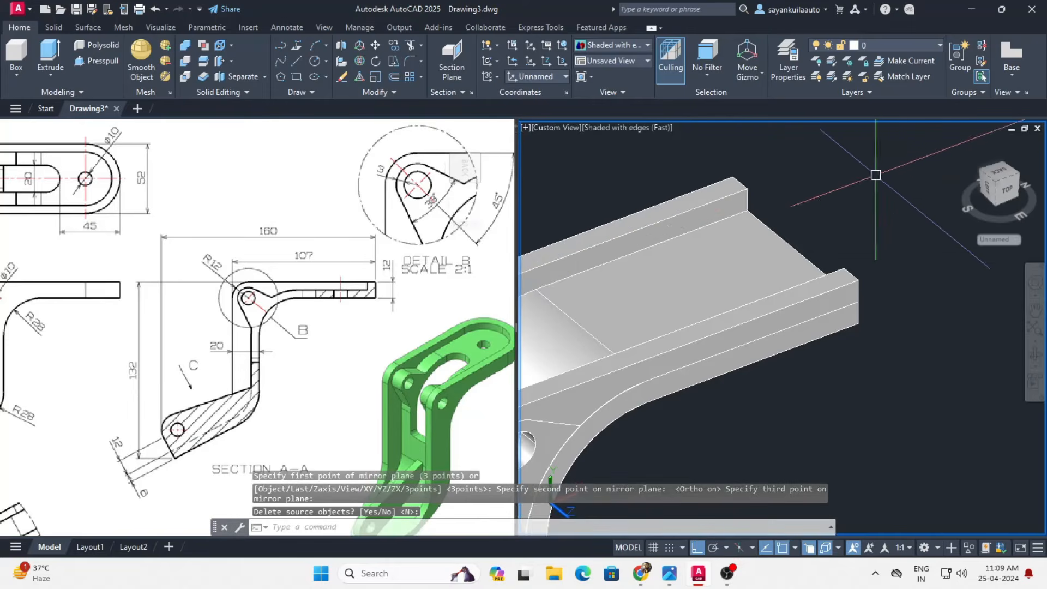
- Union all the solids of the new bracket into one body
scroll(877, 202, down, 3)
shift+middle_drag(736, 187, 706, 121)
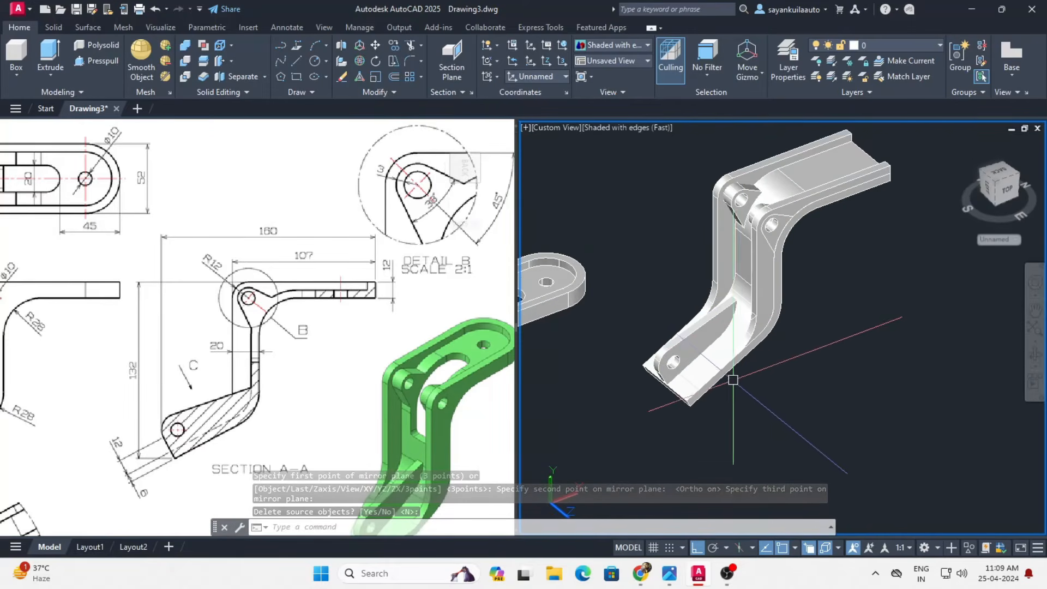
scroll(731, 379, down, 2)
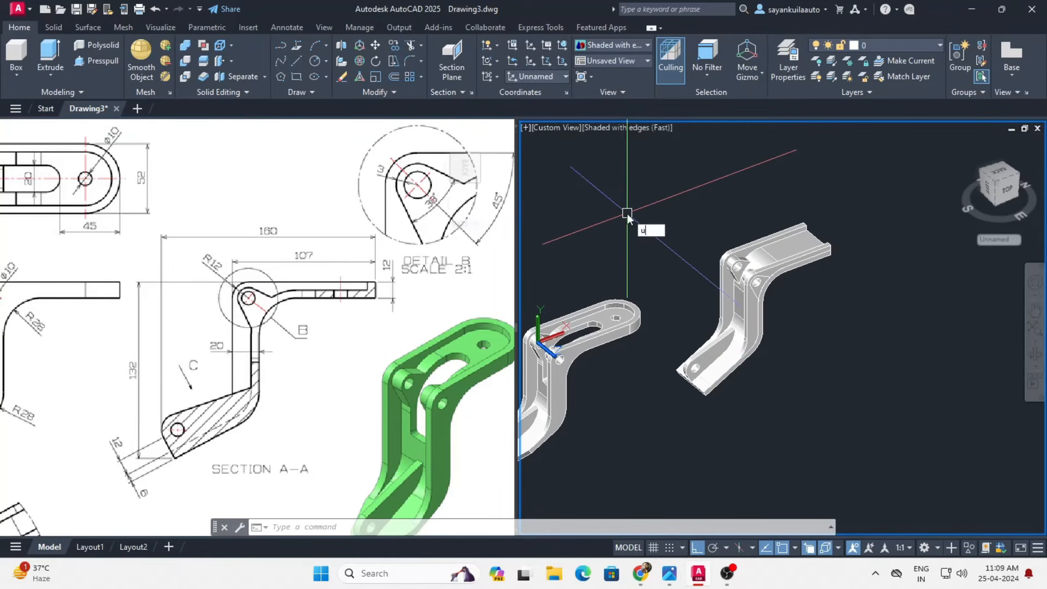
text(I)
key(Return)
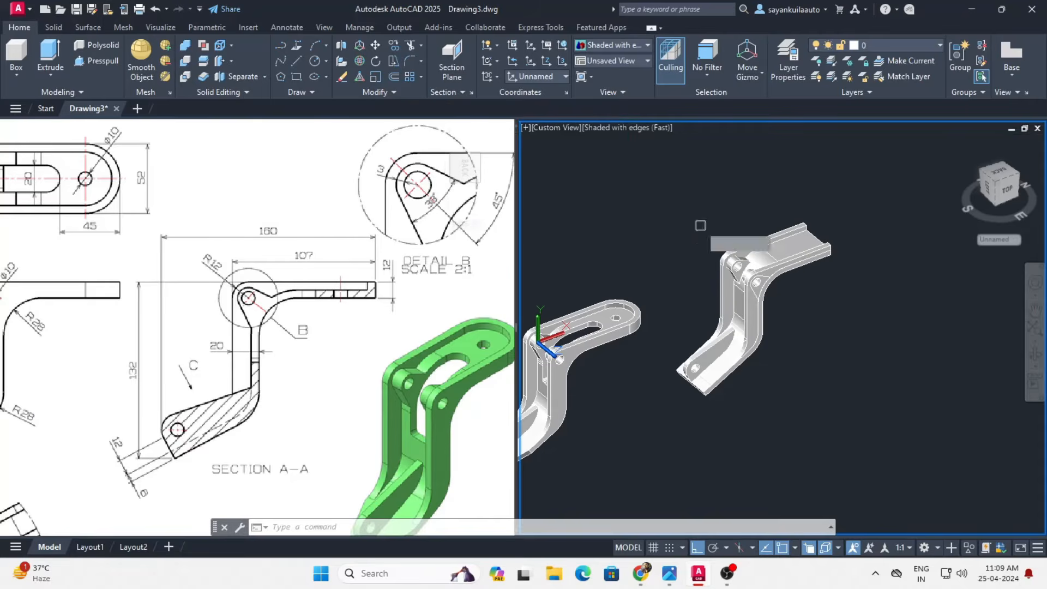
click(851, 192)
click(662, 417)
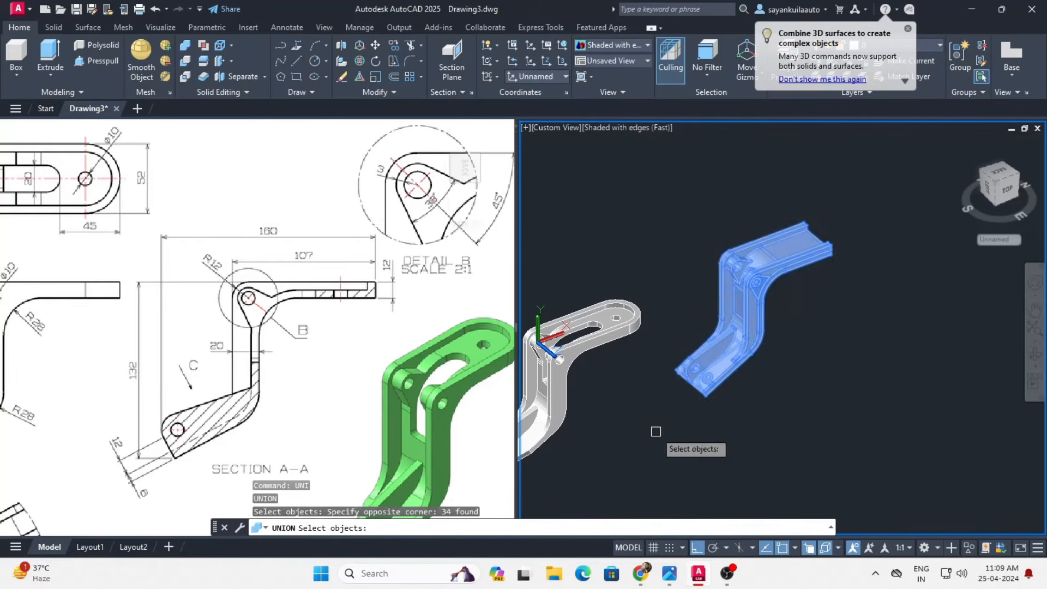
key(Return)
scroll(742, 279, up, 2)
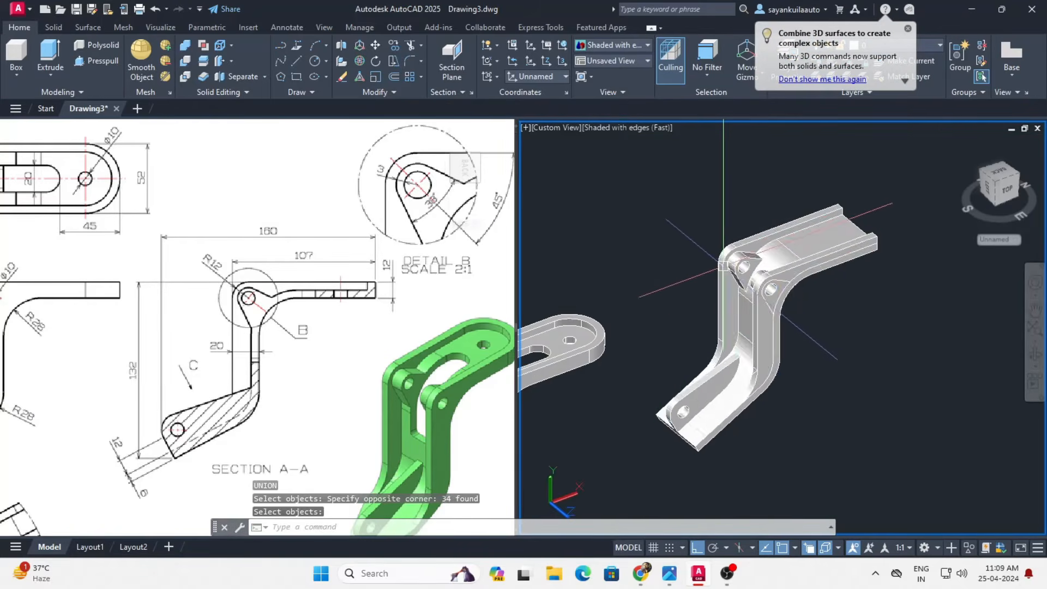
scroll(742, 279, down, 2)
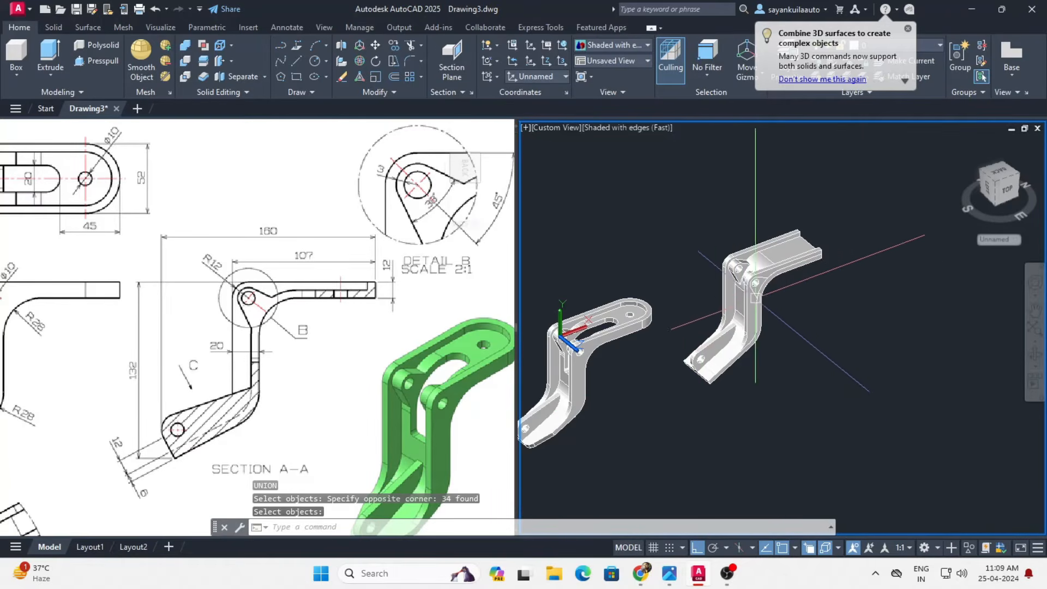
- Erase the leftover profile curves on the bracket's side, leaving the unified solid out of the selection
click(839, 193)
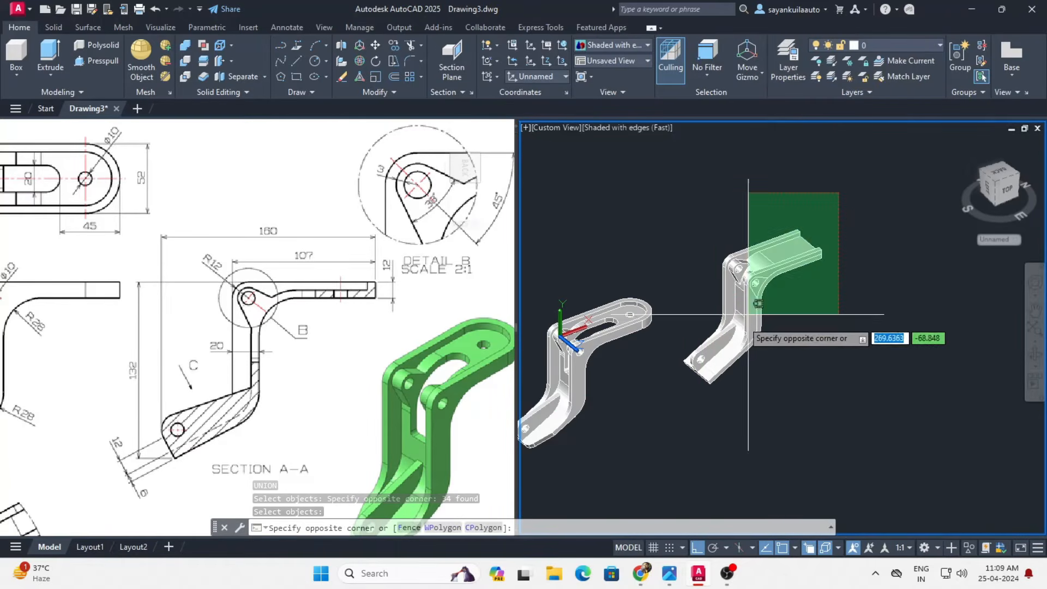
click(667, 417)
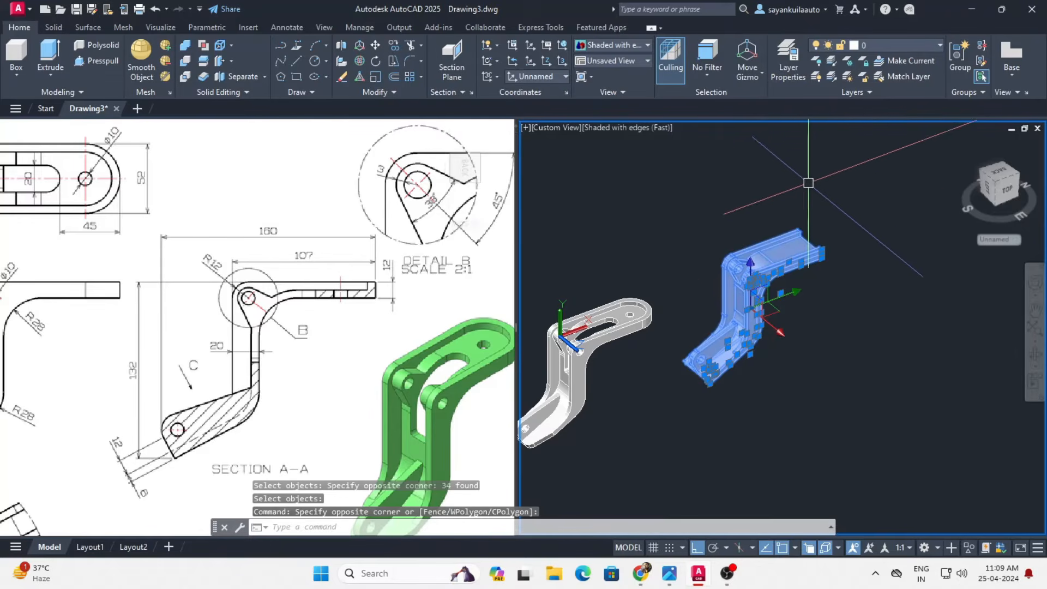
scroll(784, 256, up, 2)
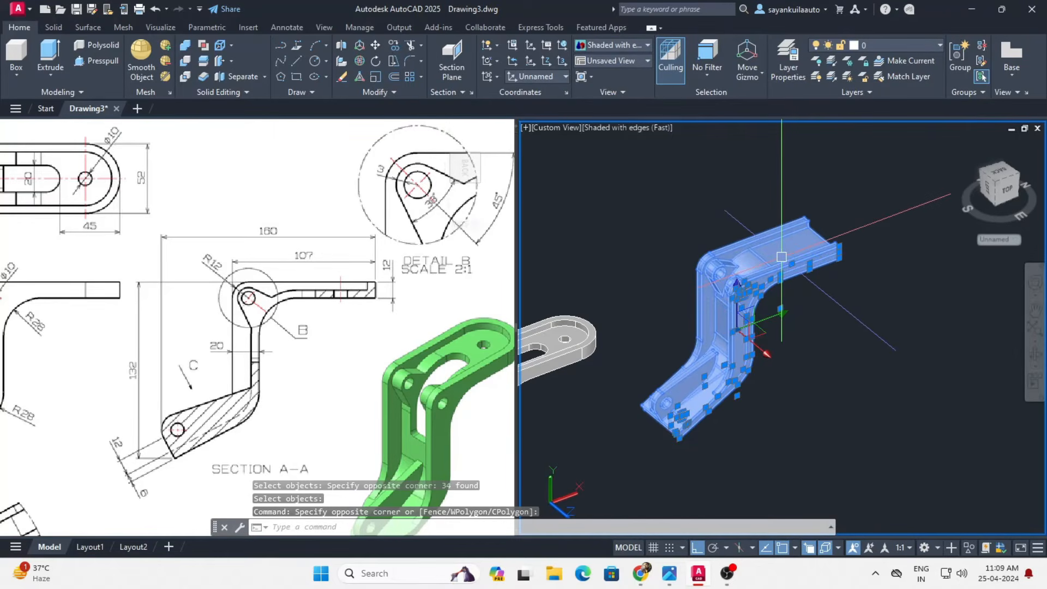
scroll(769, 257, up, 3)
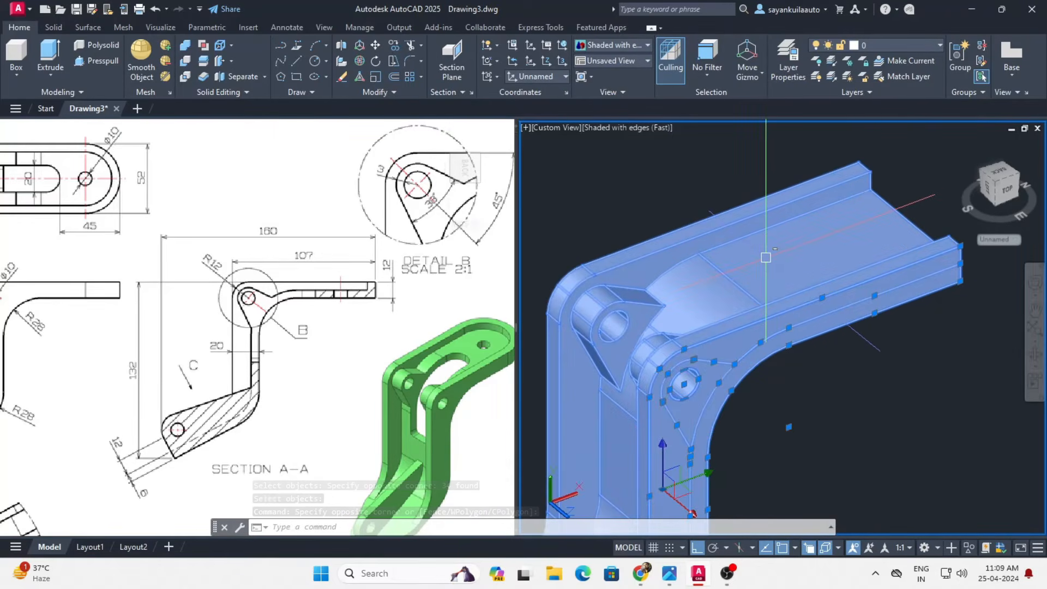
scroll(703, 326, down, 3)
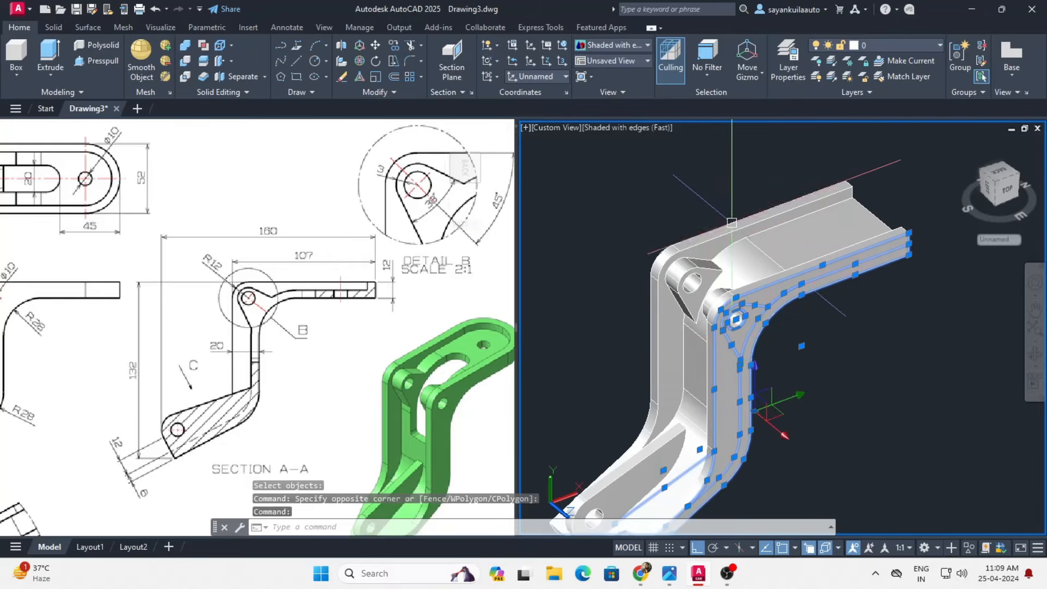
scroll(732, 223, up, 1)
scroll(791, 327, down, 3)
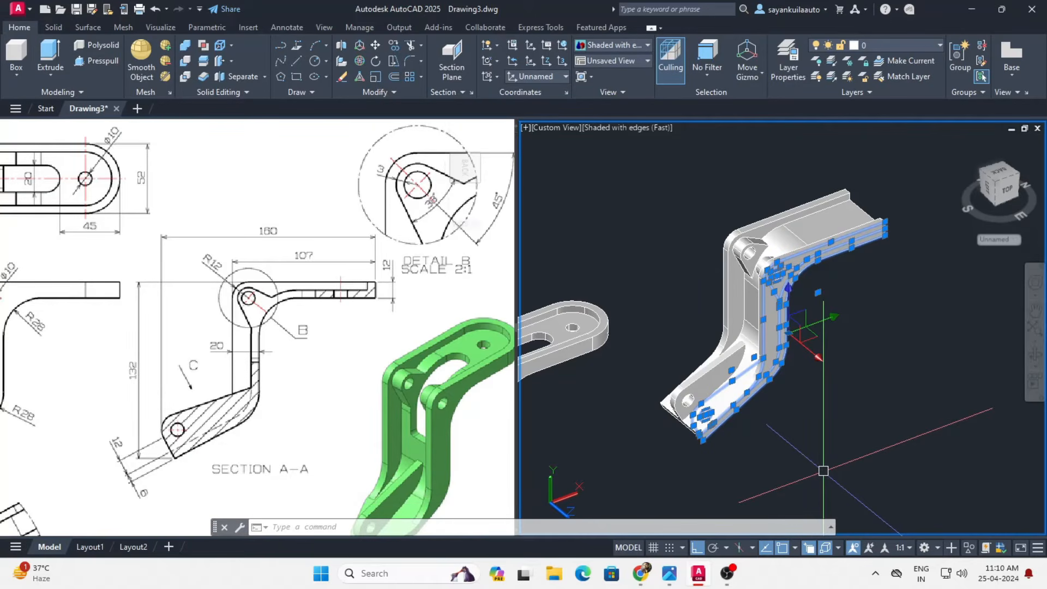
key(Delete)
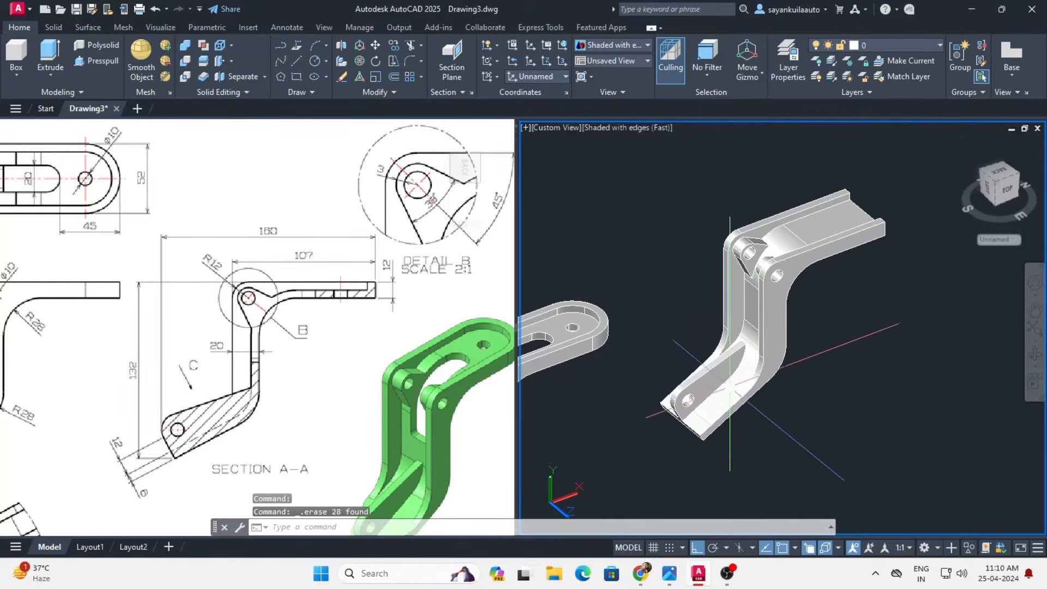
- Draw a short reference line starting 16 mm from the midpoint of the foot's lower end edge, following View C
click(207, 393)
scroll(263, 297, up, 6)
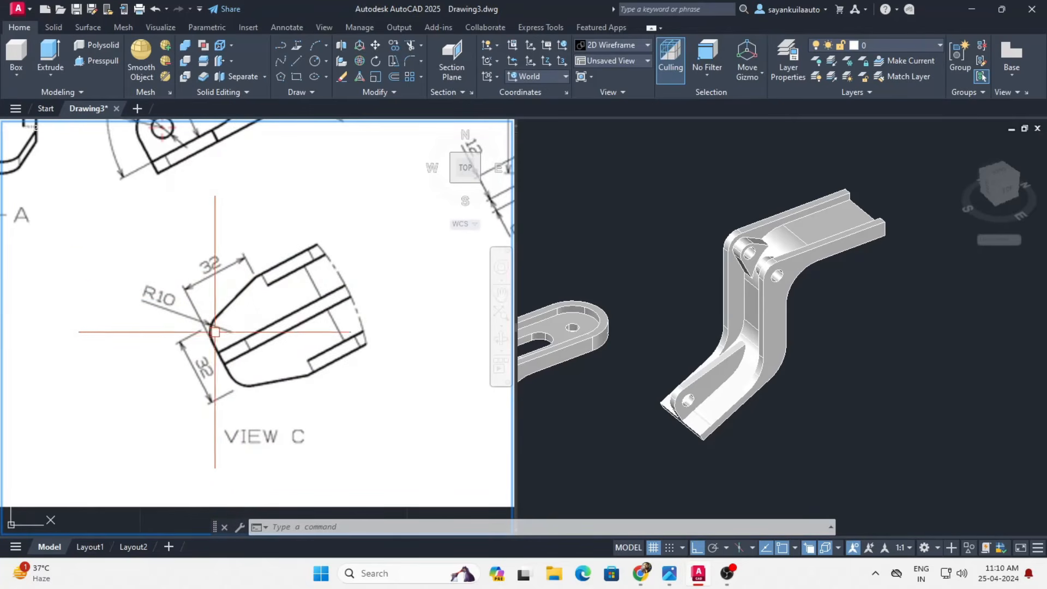
click(699, 439)
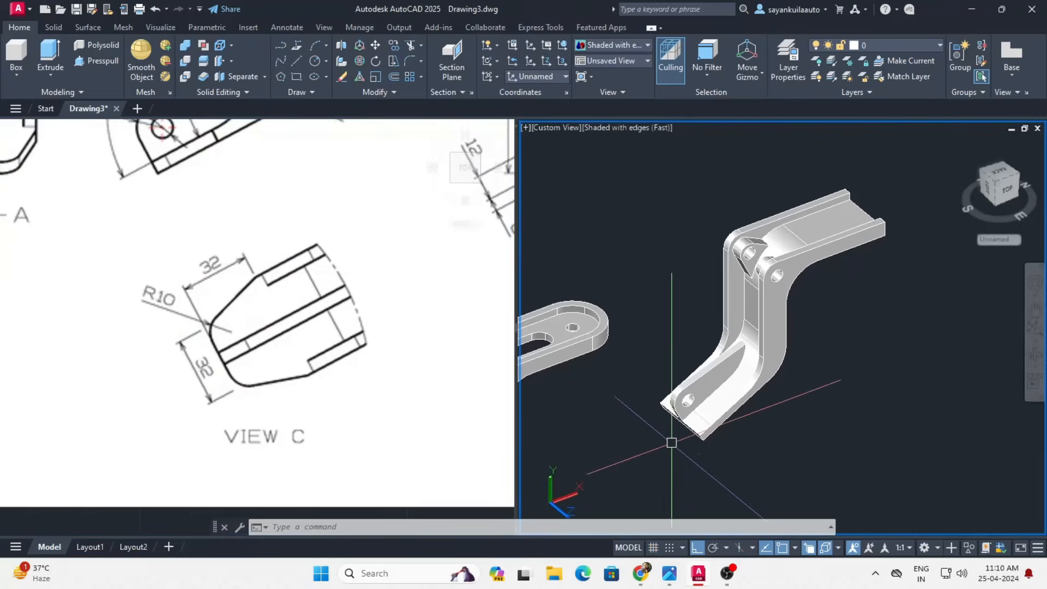
scroll(681, 436, up, 6)
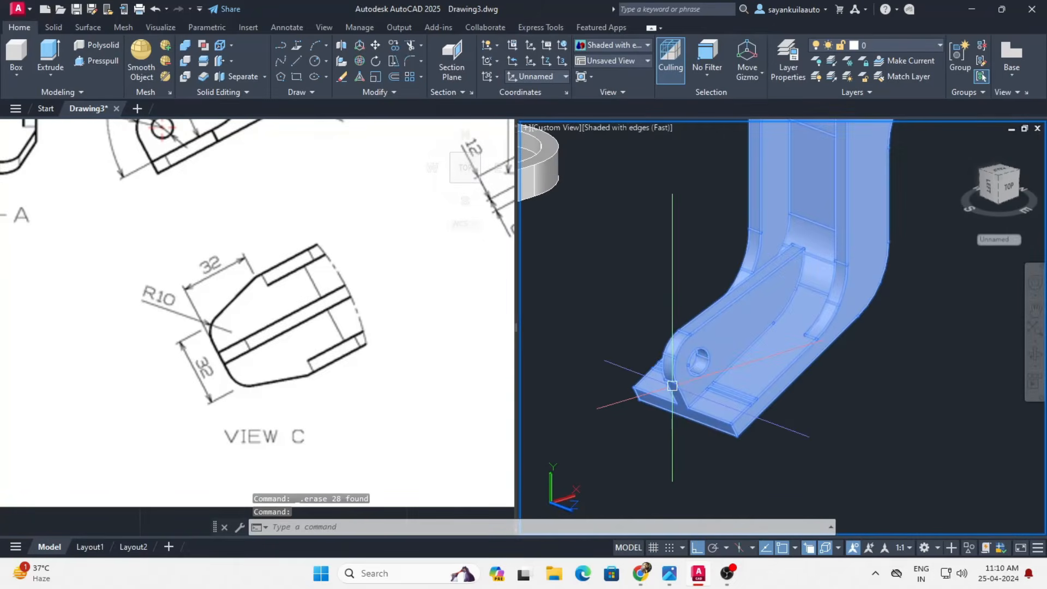
text(l)
key(Return)
scroll(688, 442, up, 4)
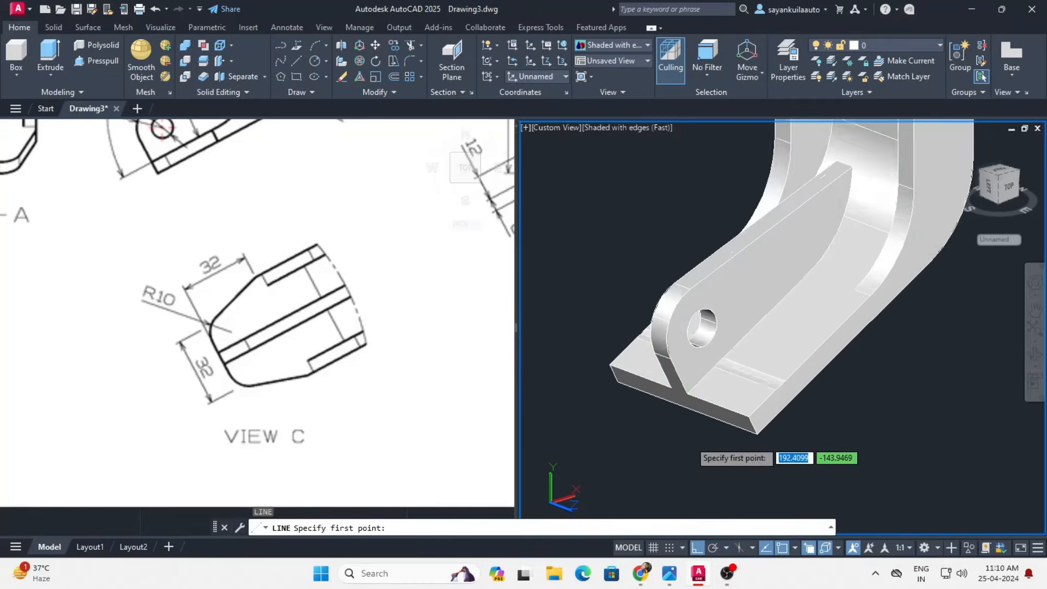
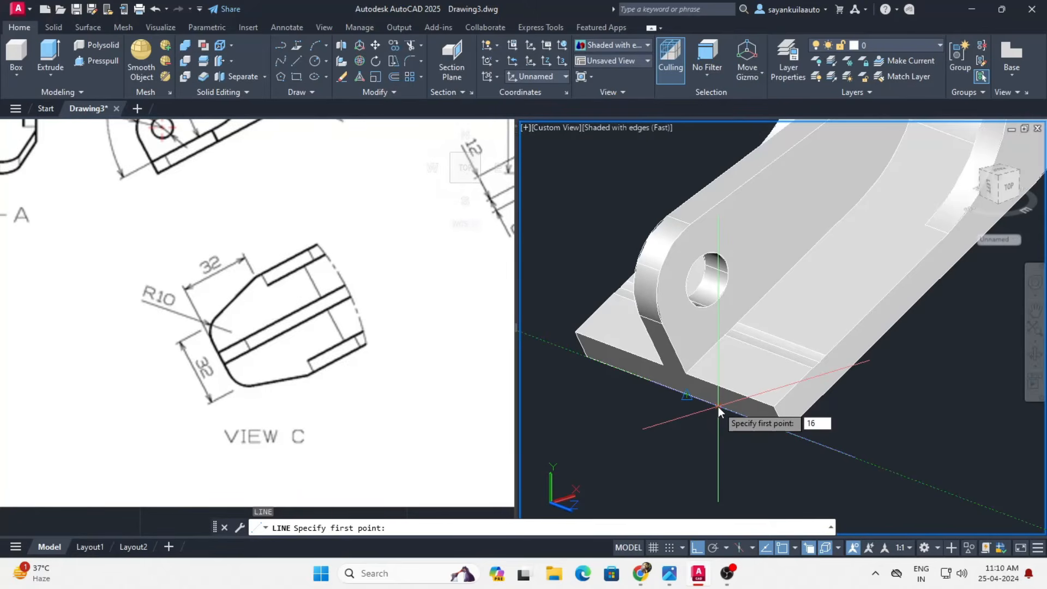
key(Return)
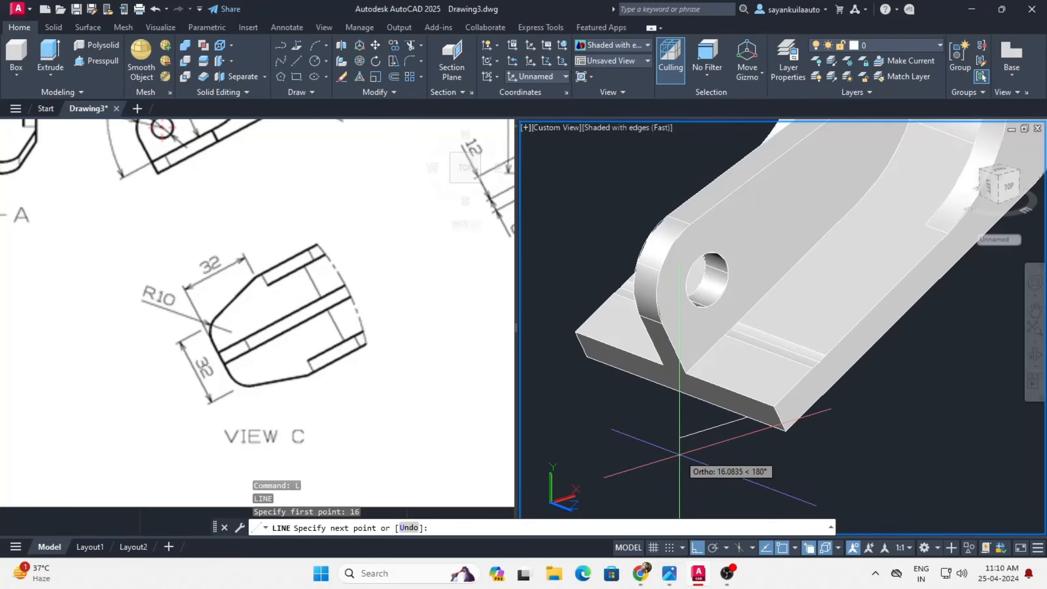
click(679, 454)
key(Return)
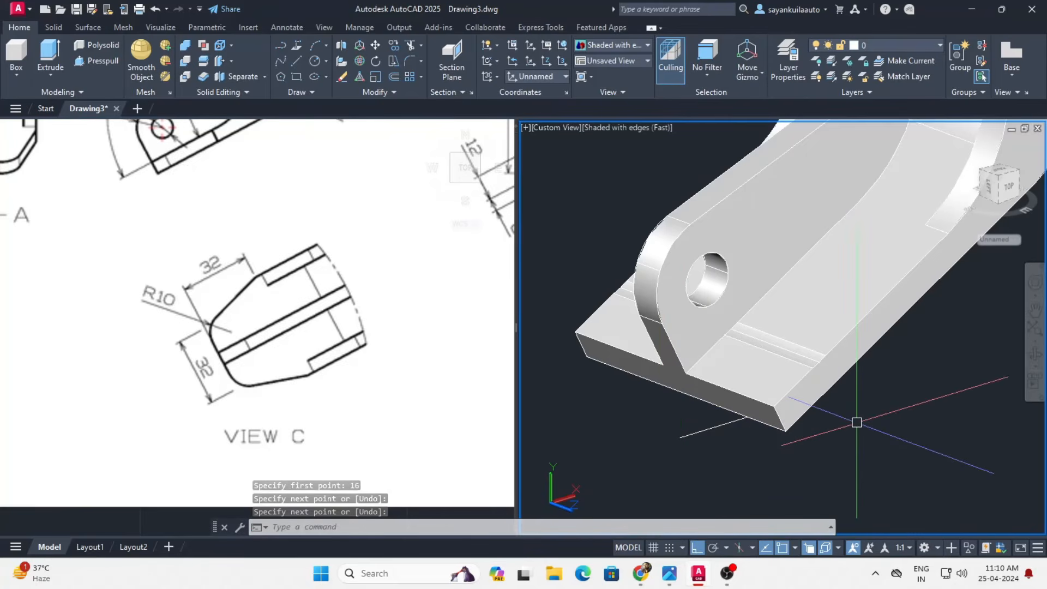
- Draw the foot's slanted cut line from 32 mm along its lower side edge to the start of the short reference line
key(Return)
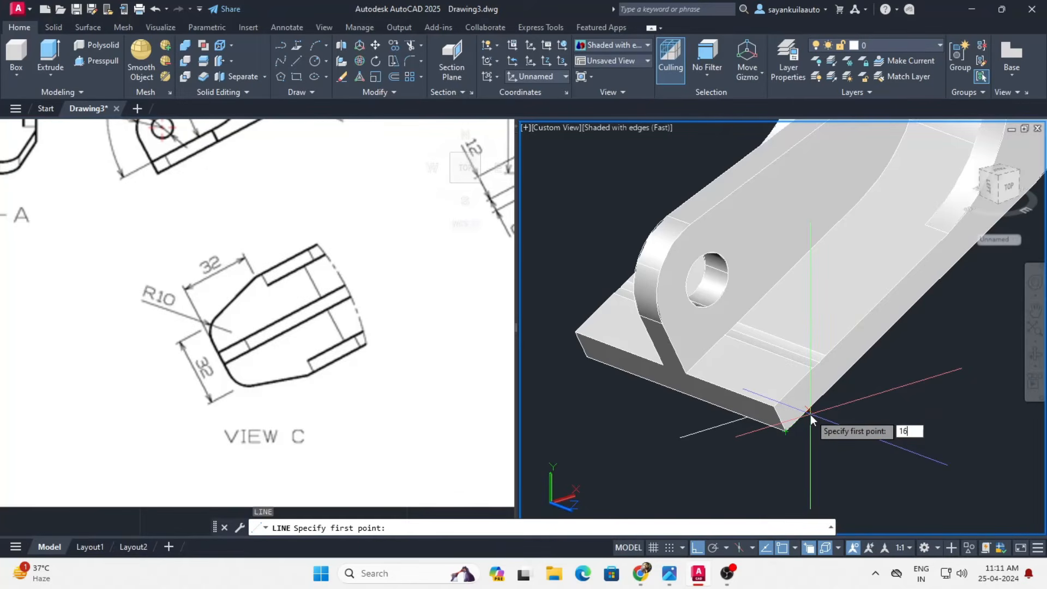
text(16)
key(BackSpace)
text(32)
key(Return)
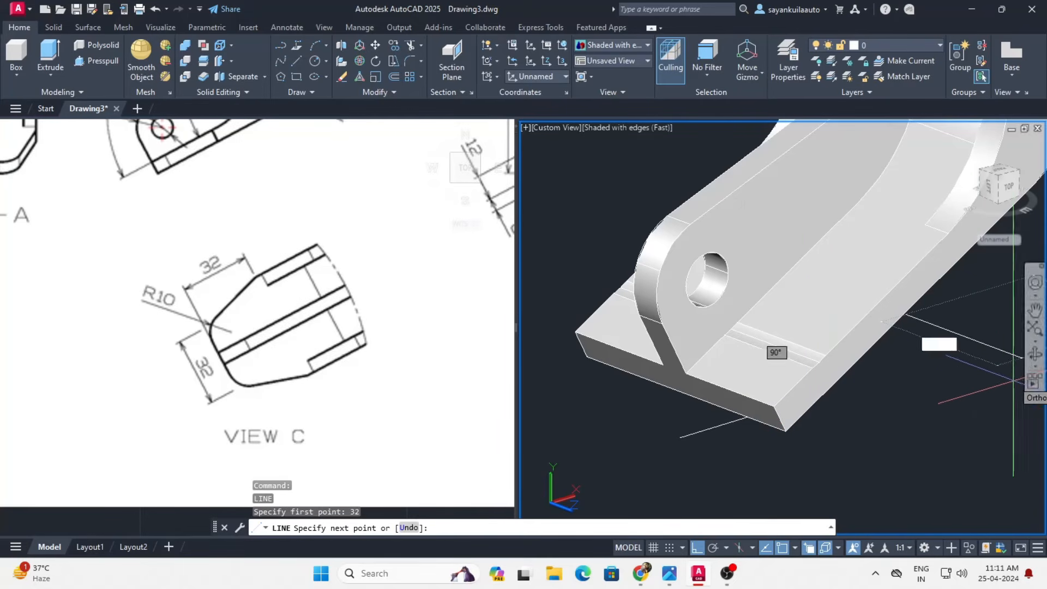
click(747, 417)
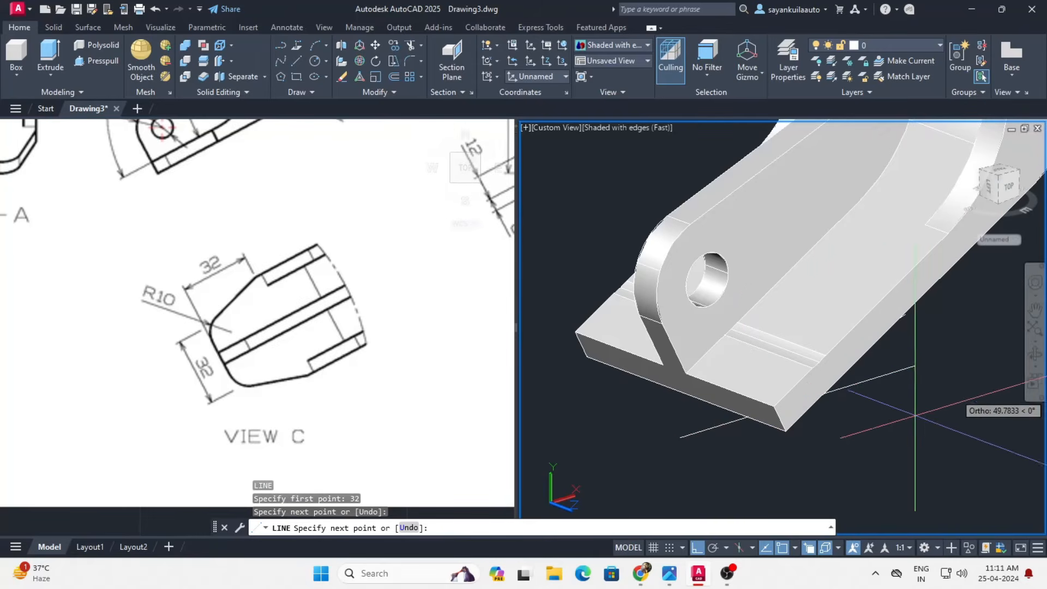
key(Return)
- Erase the short reference line in front of the foot's end edge
click(697, 434)
key(Delete)
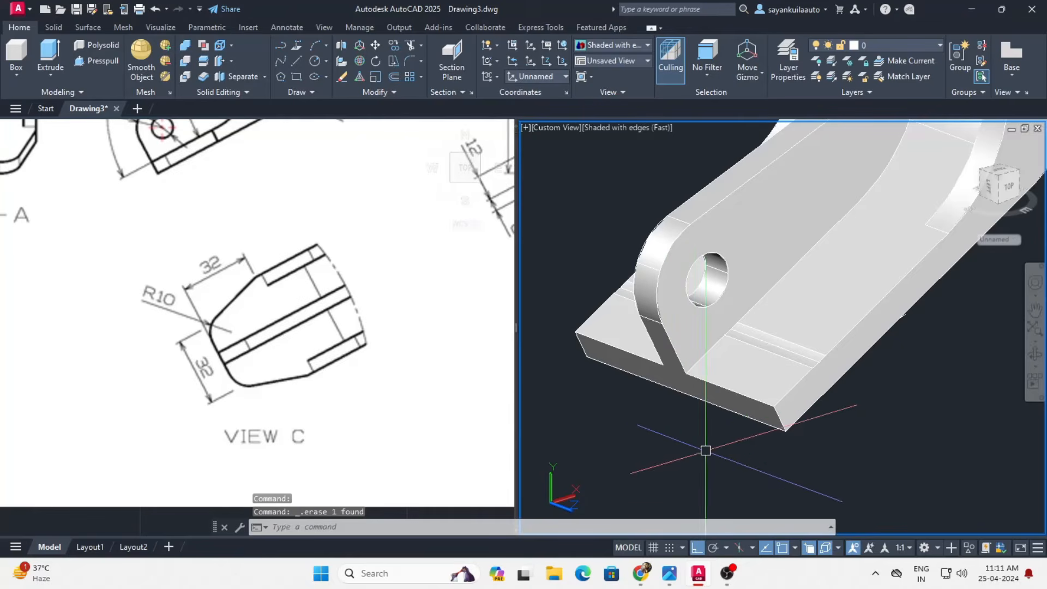
shift+middle_drag(810, 481, 774, 430)
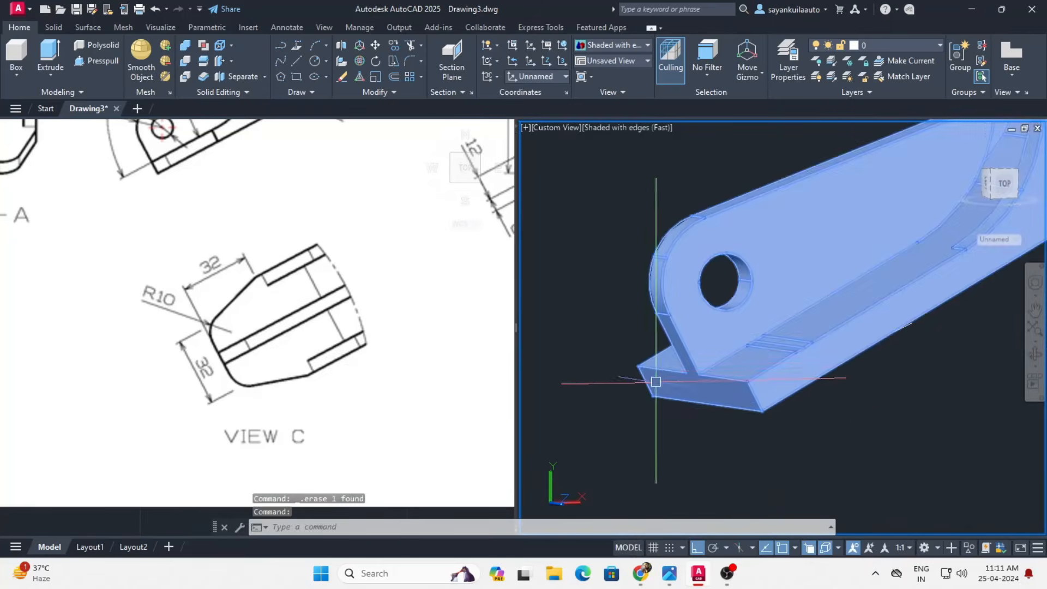
shift+middle_drag(707, 427, 659, 249)
click(659, 249)
click(861, 433)
shift+middle_drag(871, 414, 677, 433)
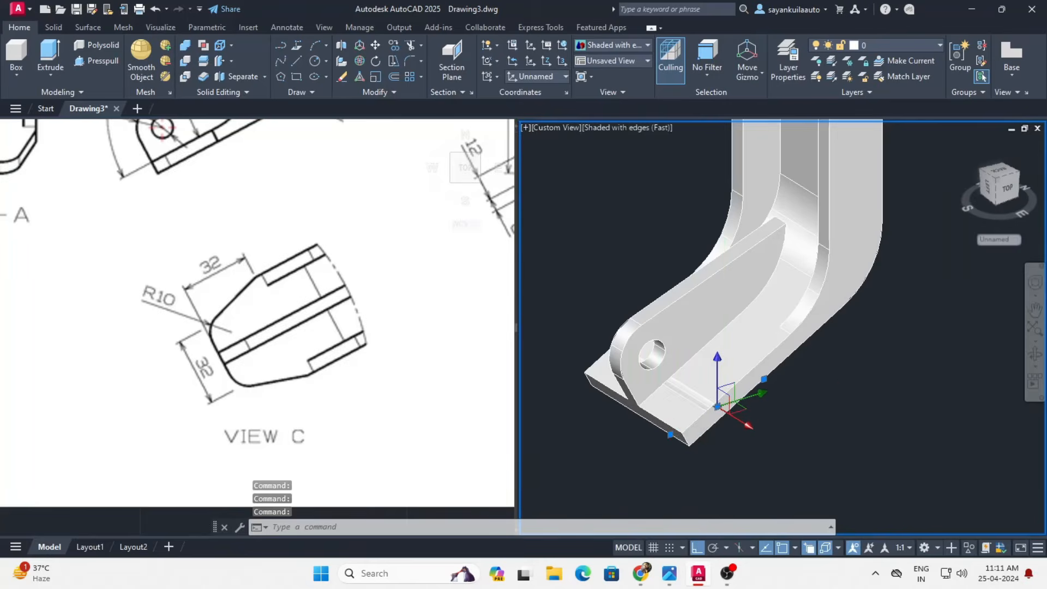
scroll(625, 429, up, 2)
text(mirror)
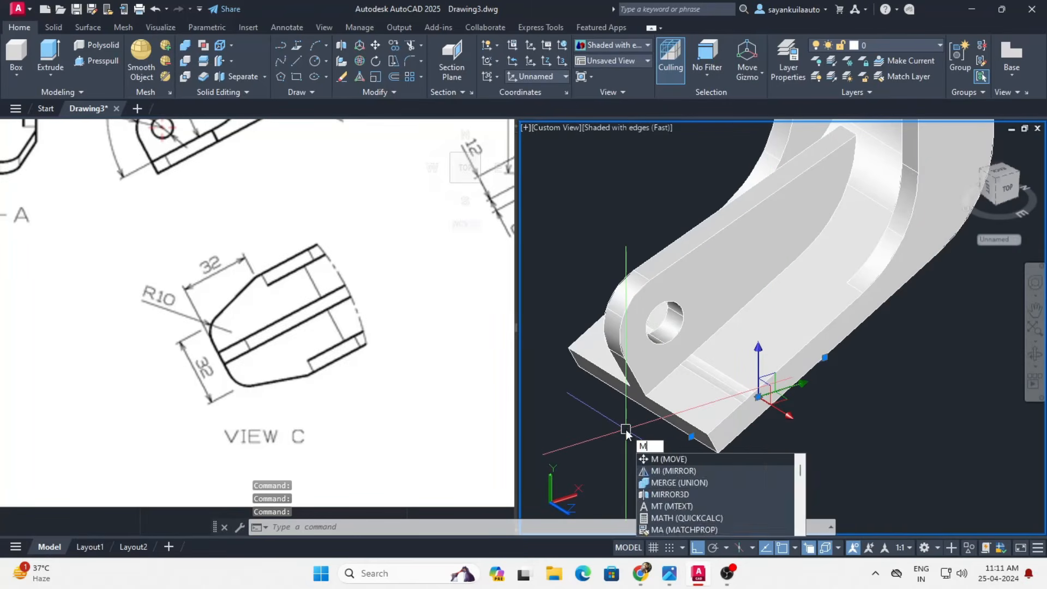
key(Return)
scroll(630, 403, down, 5)
middle_drag(798, 178, 716, 349)
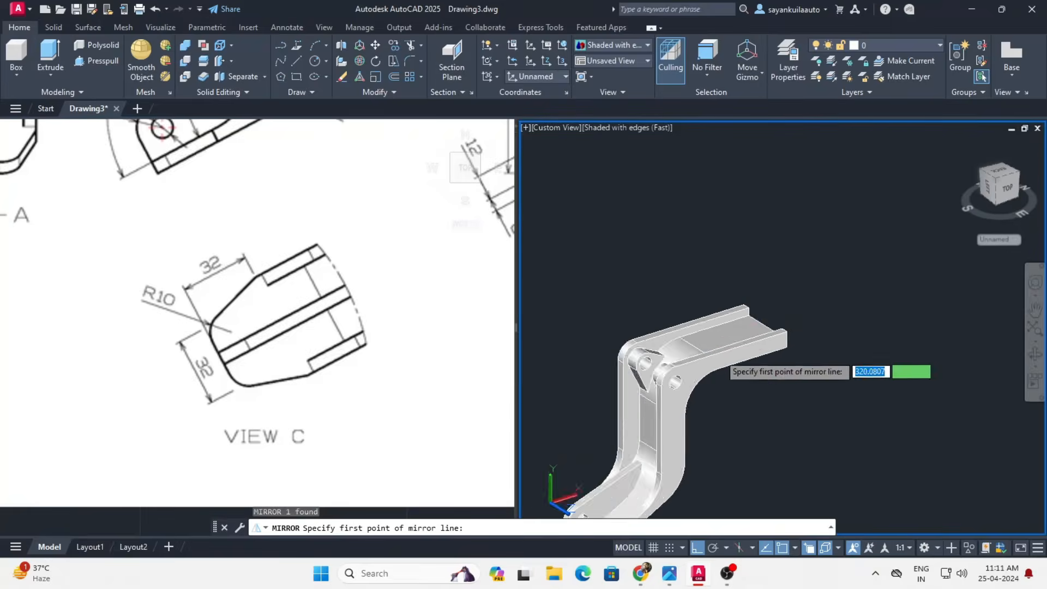
scroll(715, 350, up, 5)
click(796, 547)
click(778, 129)
scroll(872, 136, down, 2)
scroll(840, 144, down, 3)
scroll(654, 440, up, 3)
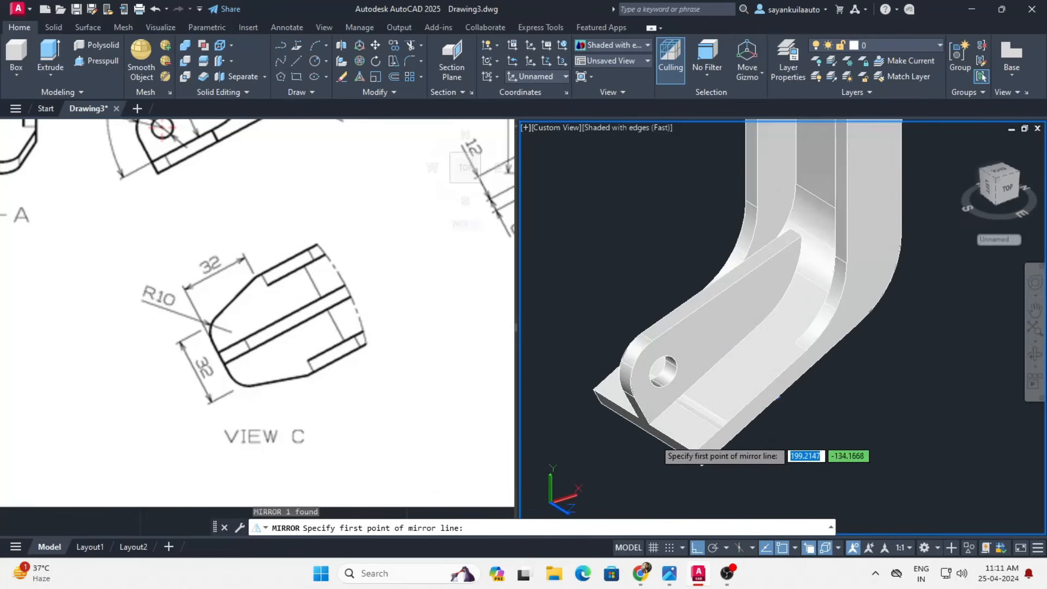
scroll(691, 463, up, 4)
scroll(654, 435, down, 4)
key(Escape)
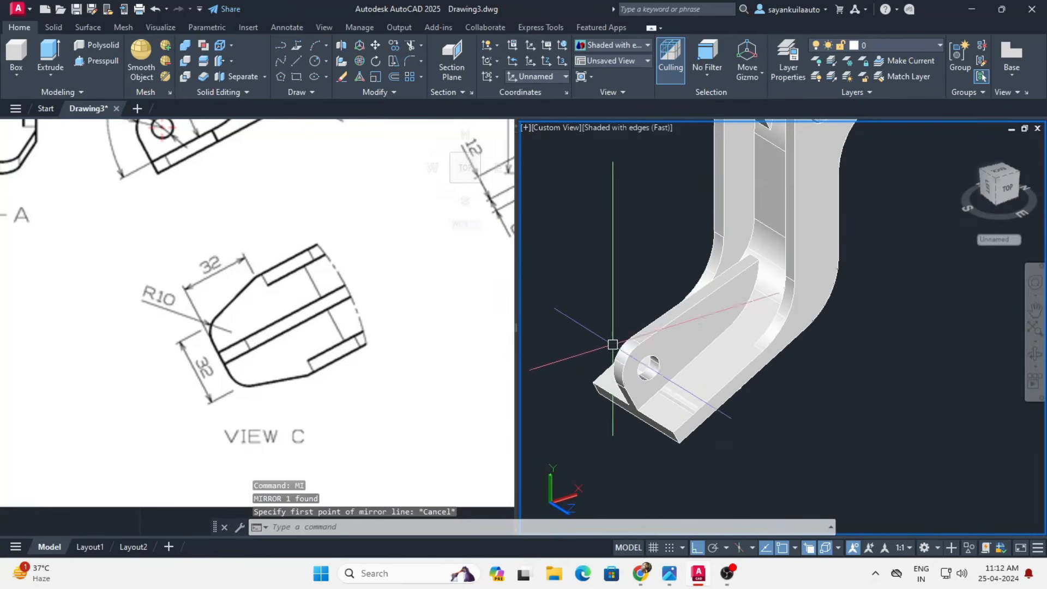
- Mirror the foot's slanted cut line in 3D about a vertical plane through the end edge's midpoint, keeping the source line
click(598, 322)
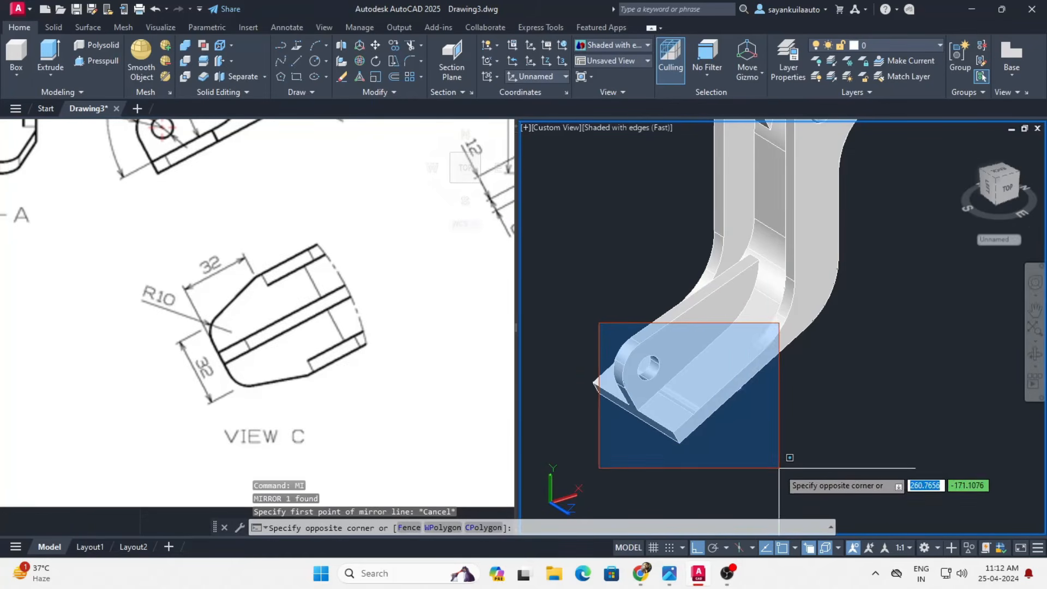
click(748, 462)
text(3DMIRROR)
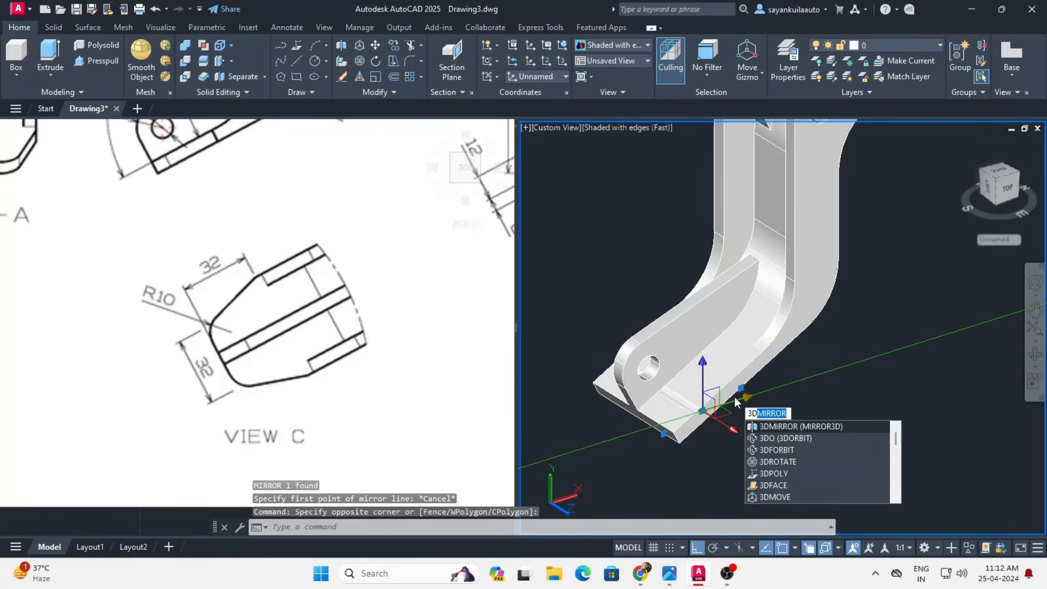
key(Return)
scroll(641, 406, up, 4)
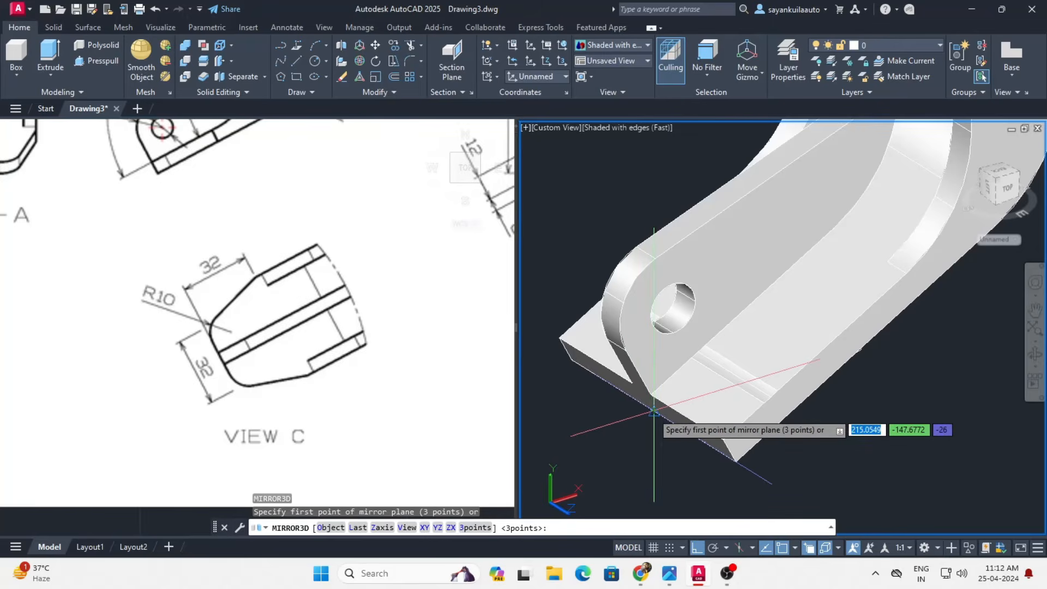
click(654, 410)
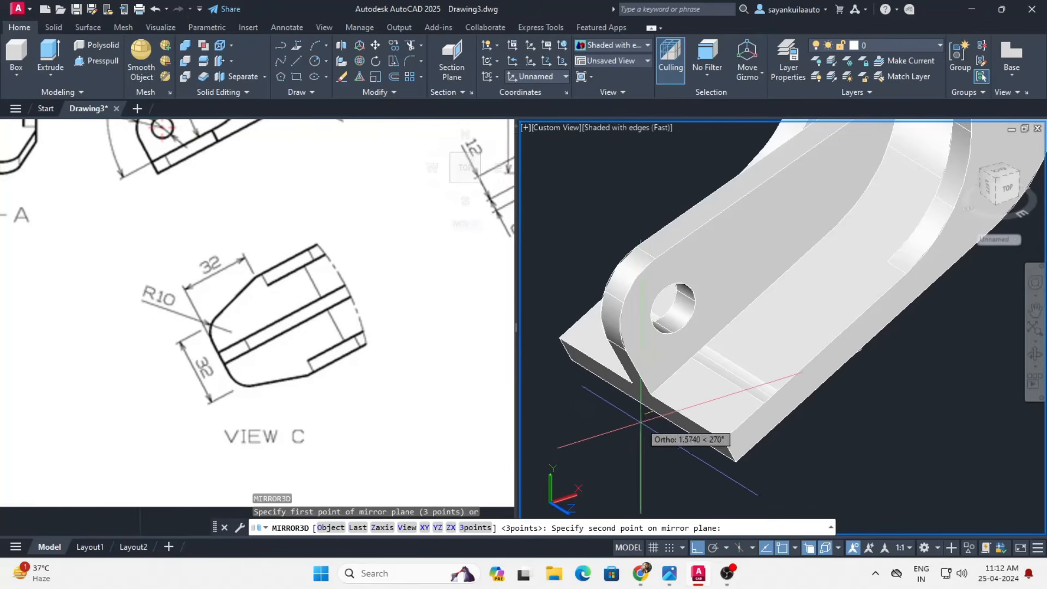
click(570, 447)
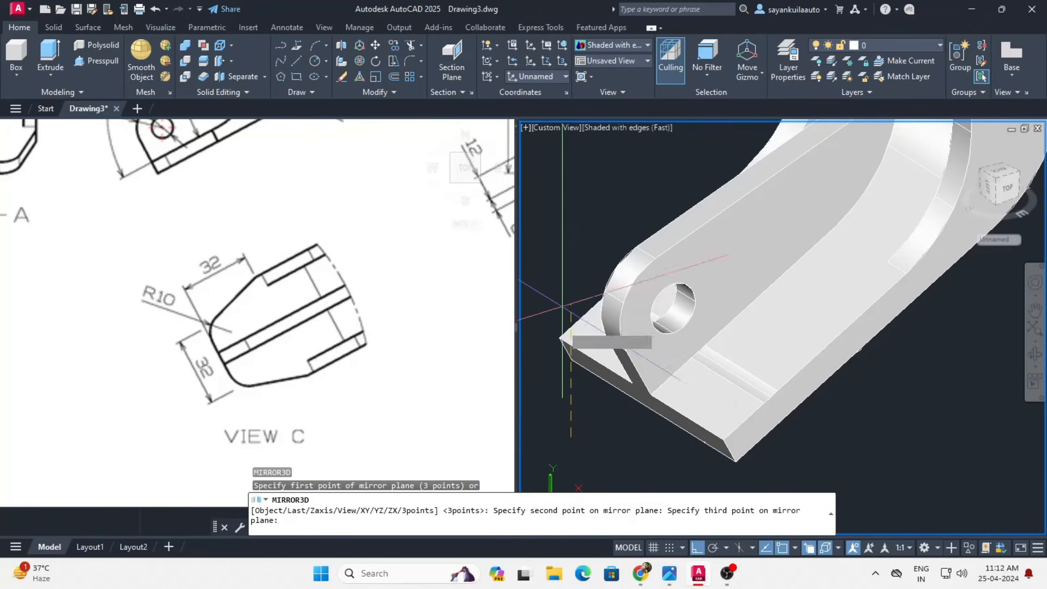
click(559, 268)
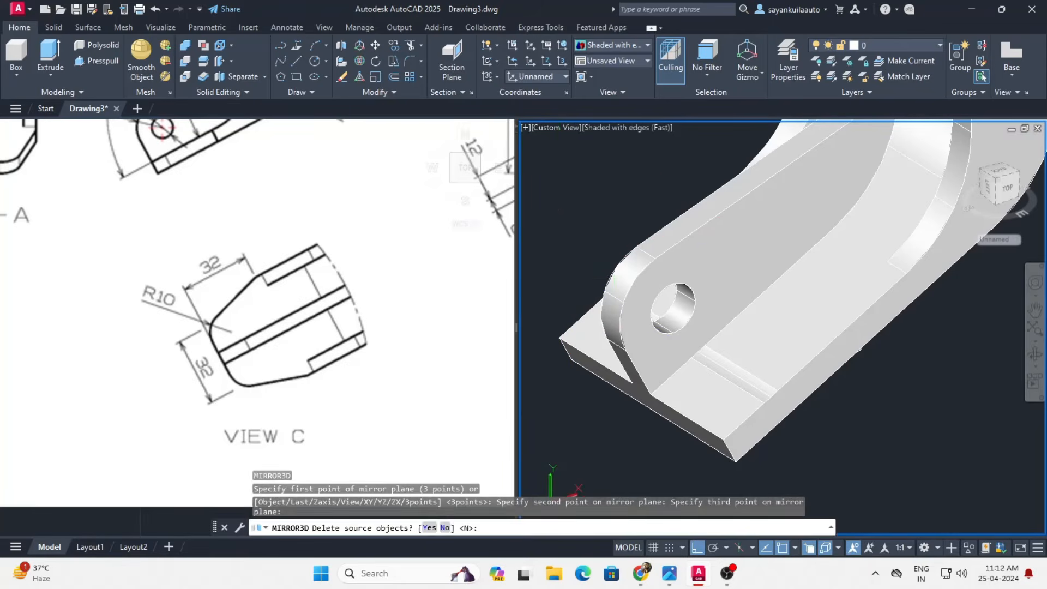
key(Return)
shift+middle_drag(717, 355, 664, 299)
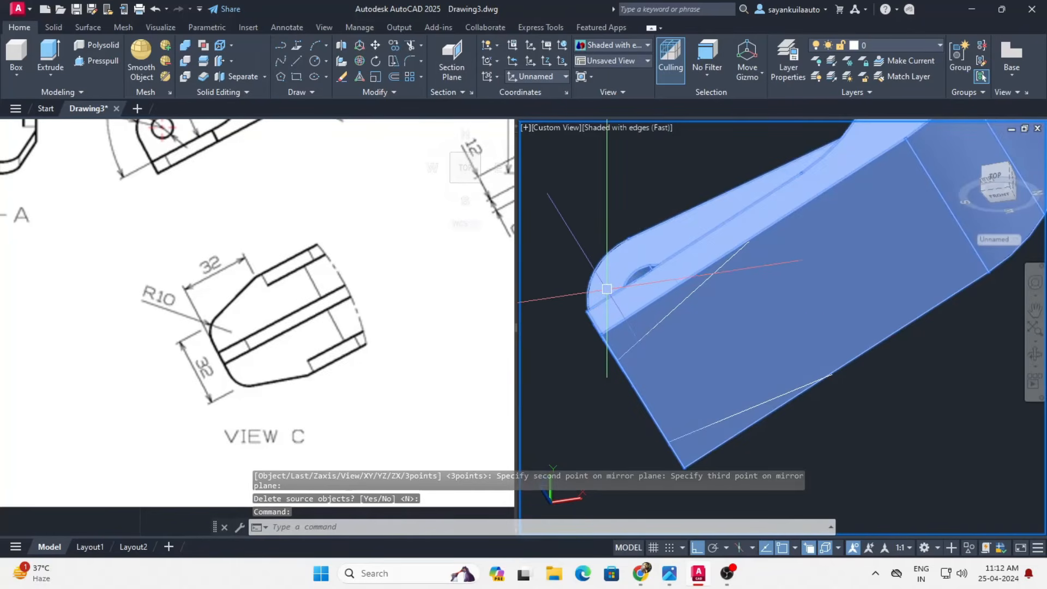
click(96, 62)
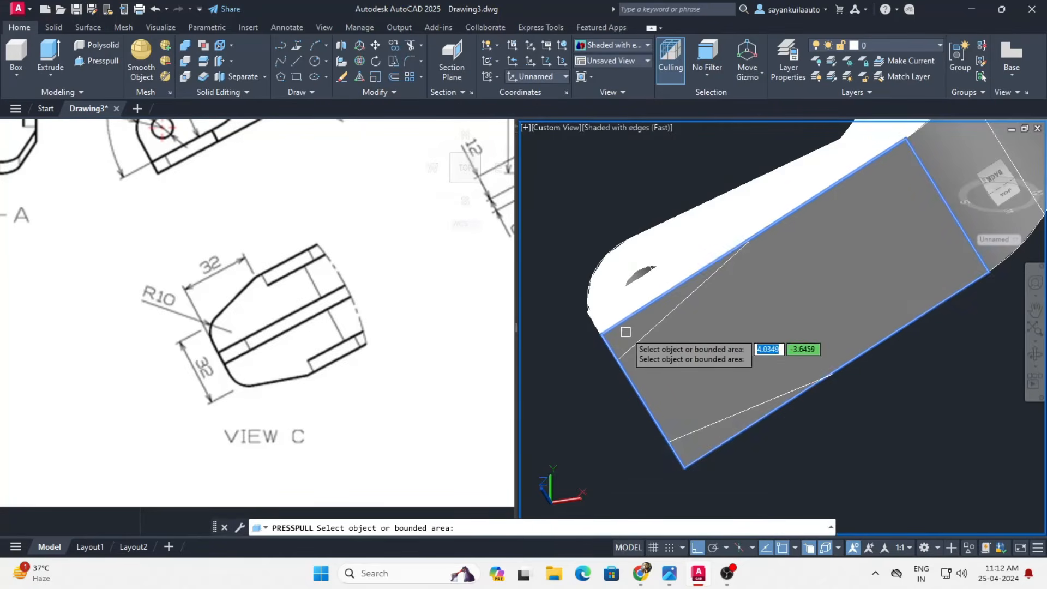
scroll(625, 331, up, 2)
scroll(633, 335, down, 1)
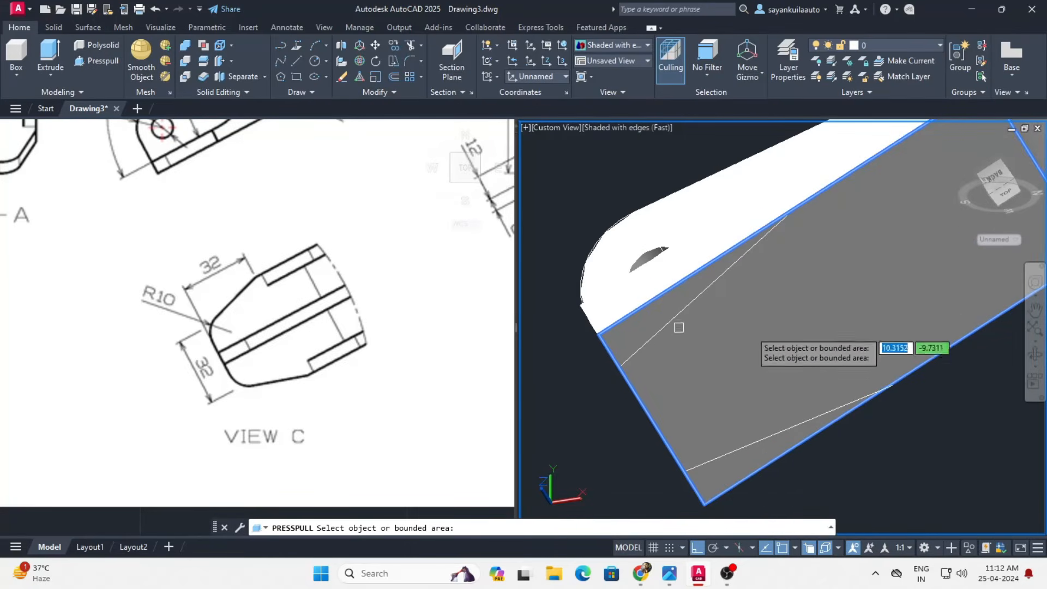
shift+middle_drag(716, 474, 612, 287)
key(Escape)
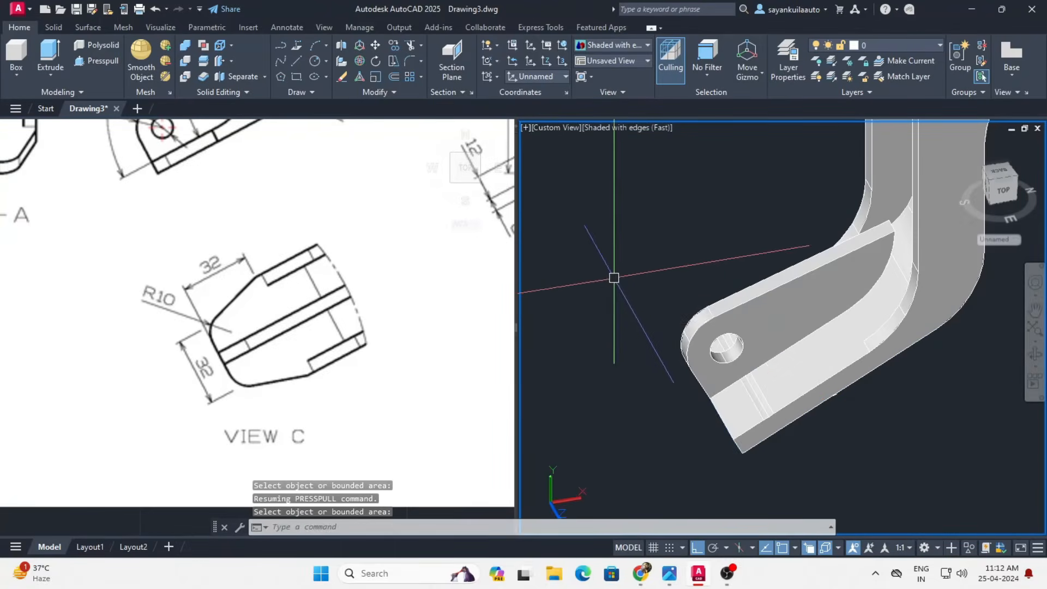
- Erase the slanted cut lines from the foot, leaving the bracket solid in place
click(614, 277)
click(882, 476)
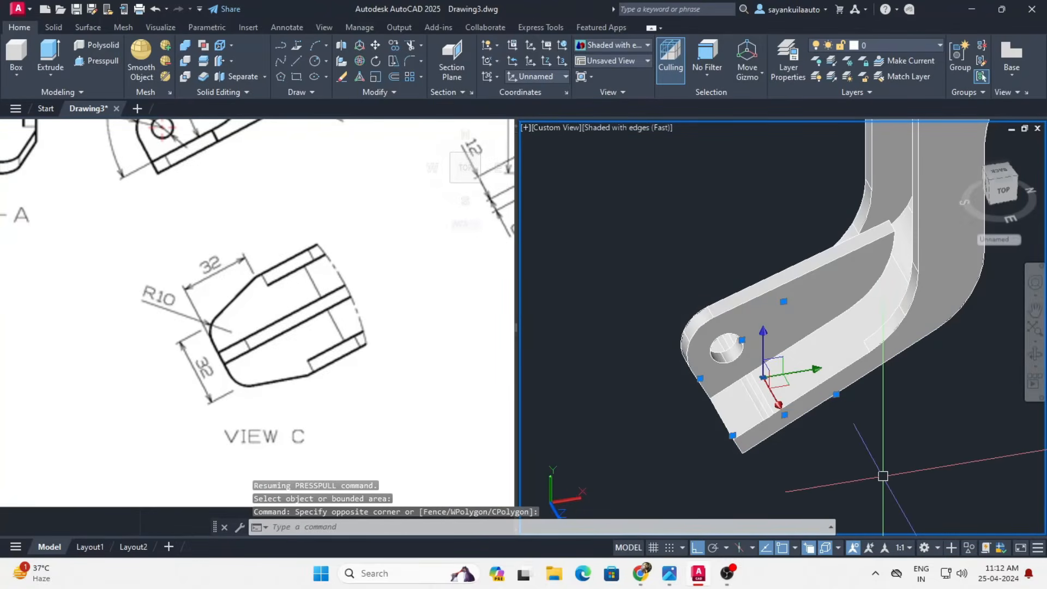
key(Delete)
- Draw a short reference line outward from a point 32 mm along the foot's lower side edge, measured from its end corner
click(297, 61)
scroll(818, 461, up, 3)
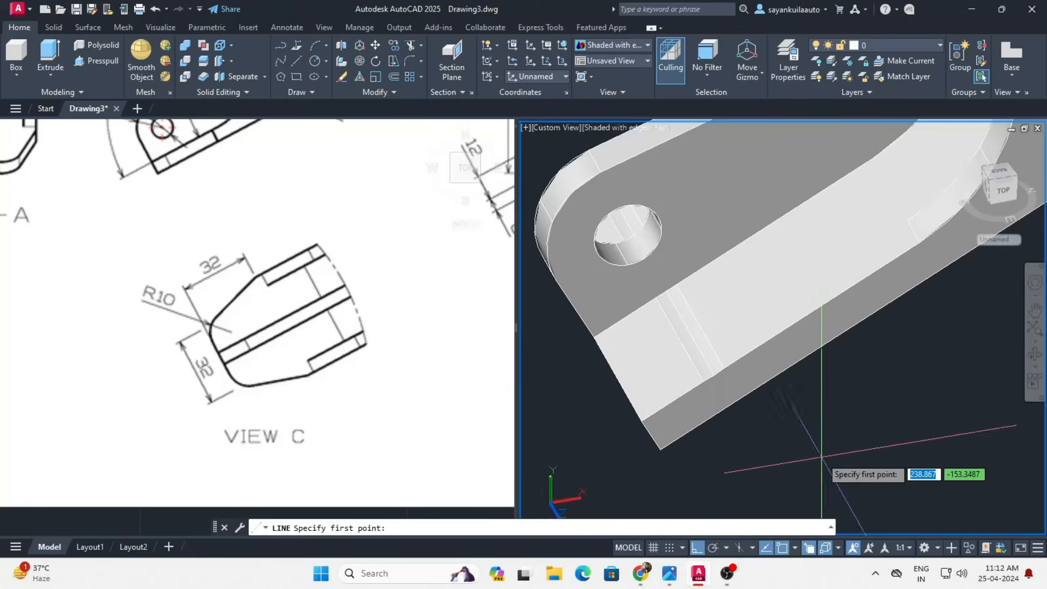
scroll(660, 446, up, 3)
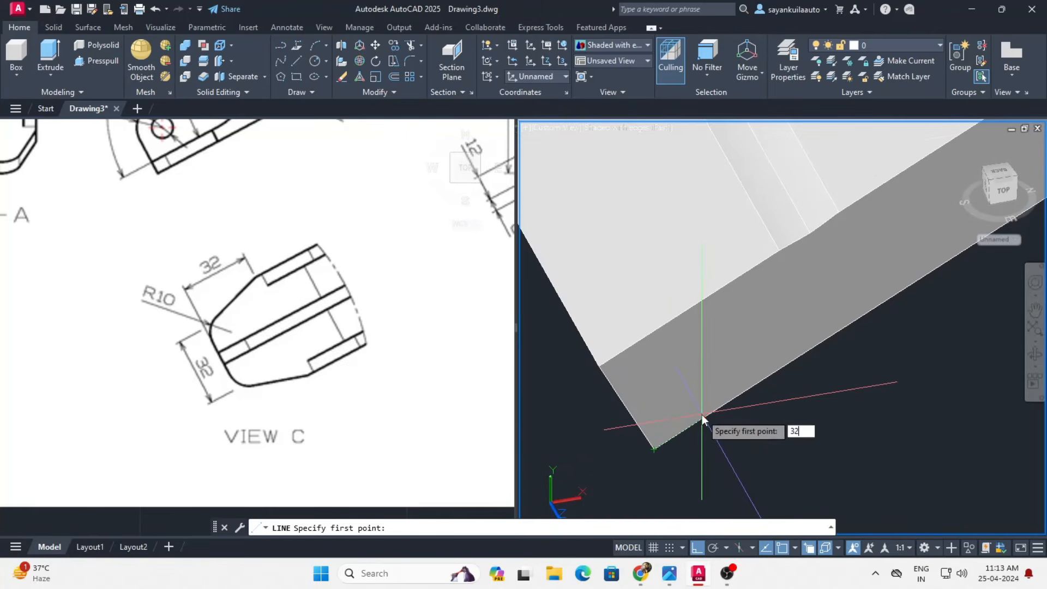
key(Return)
scroll(757, 381, down, 2)
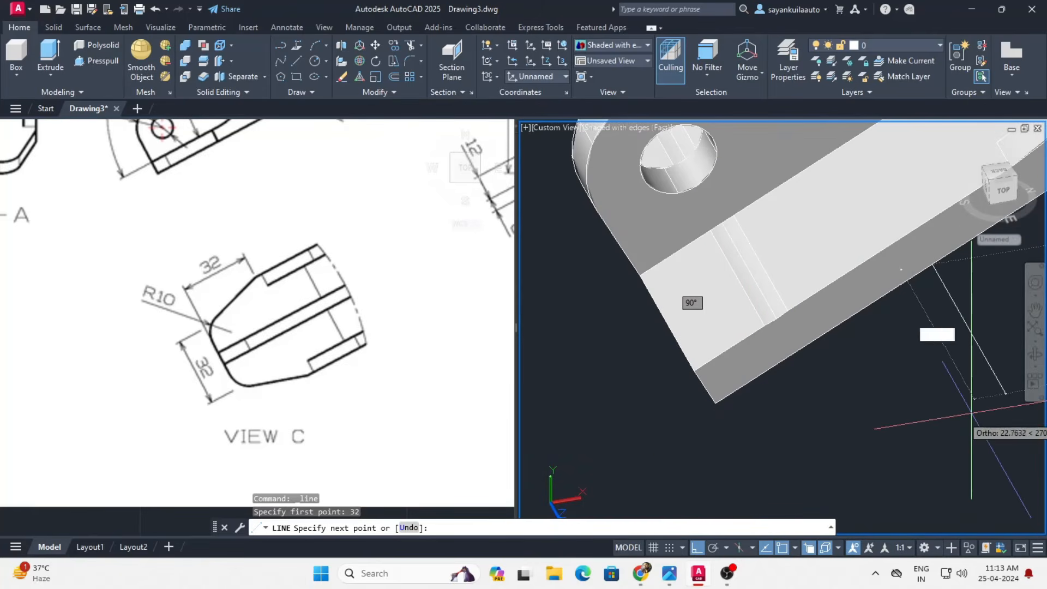
click(927, 411)
key(Return)
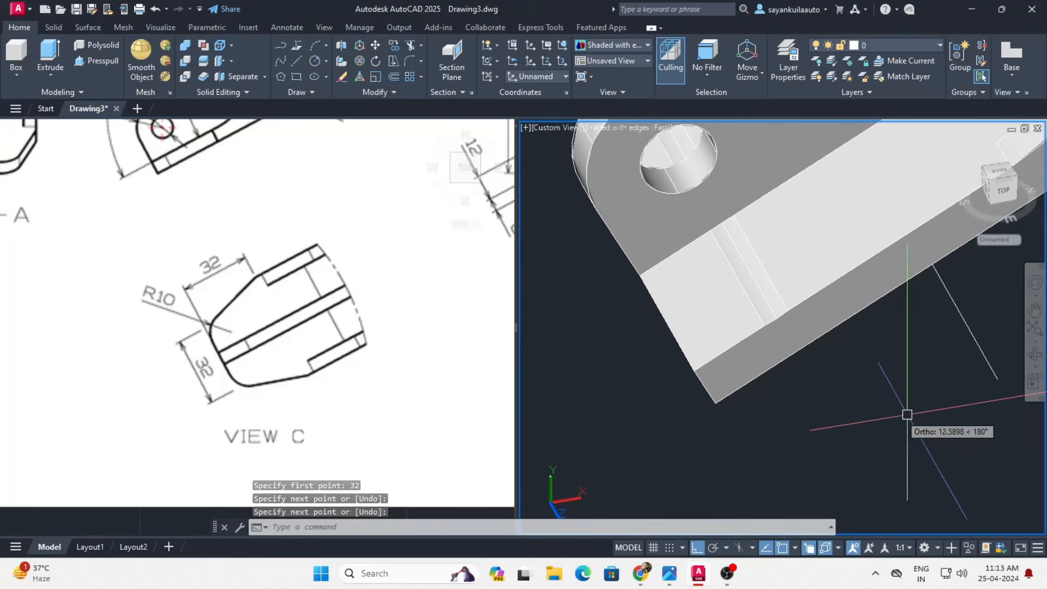
- Draw the slanted cut line from 16 mm off the midpoint of the foot's lower end edge to the 32 mm reference line's start
shift+drag(578, 366, 717, 226)
shift+middle_drag(717, 227, 722, 248)
key(Return)
scroll(598, 401, up, 2)
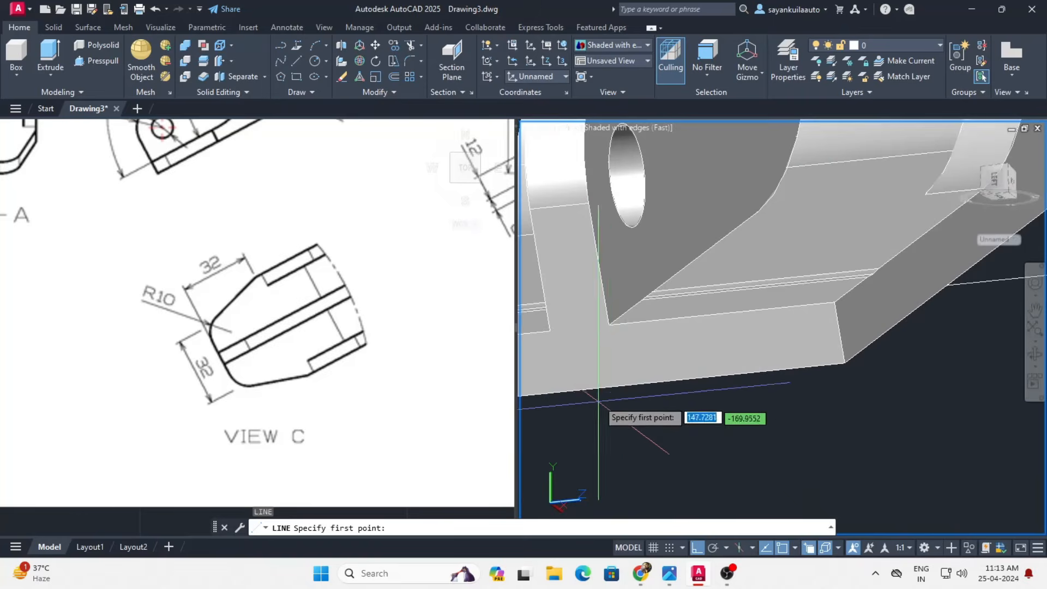
text(16)
key(Return)
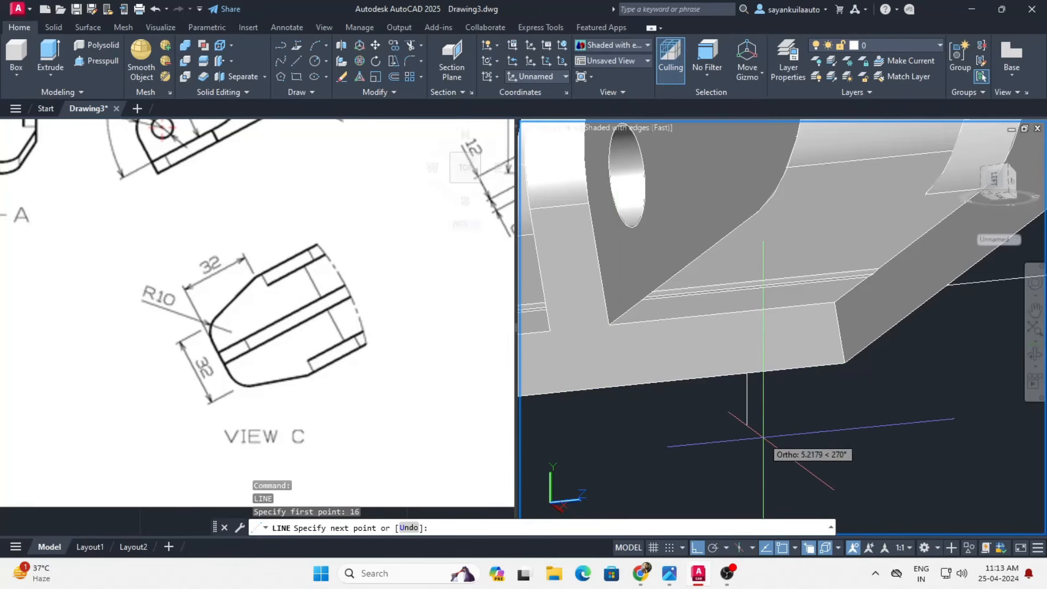
shift+middle_drag(733, 453, 894, 417)
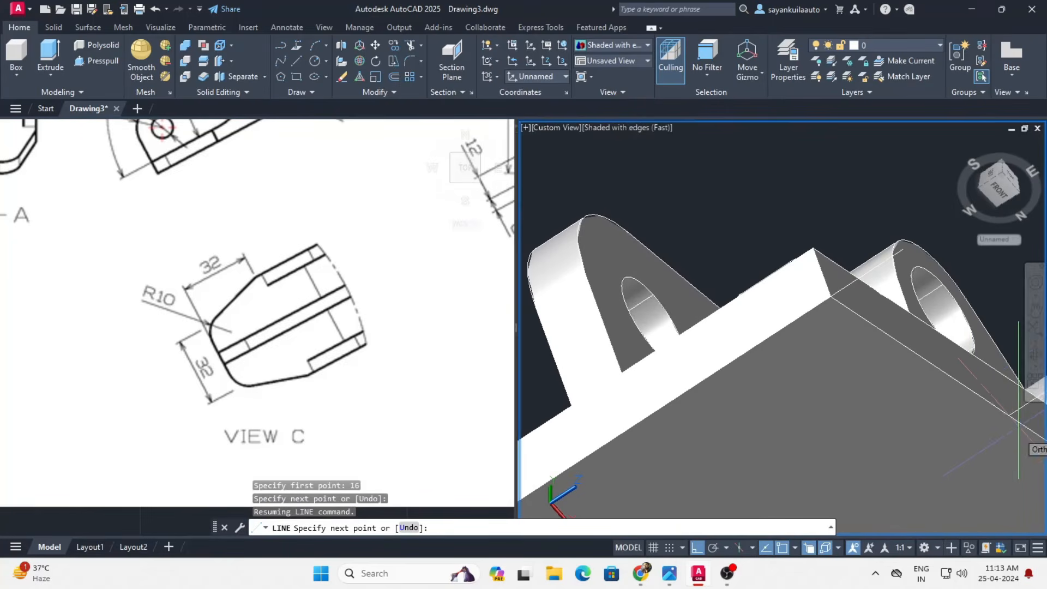
scroll(1018, 404, up, 2)
scroll(1009, 417, up, 5)
click(1006, 415)
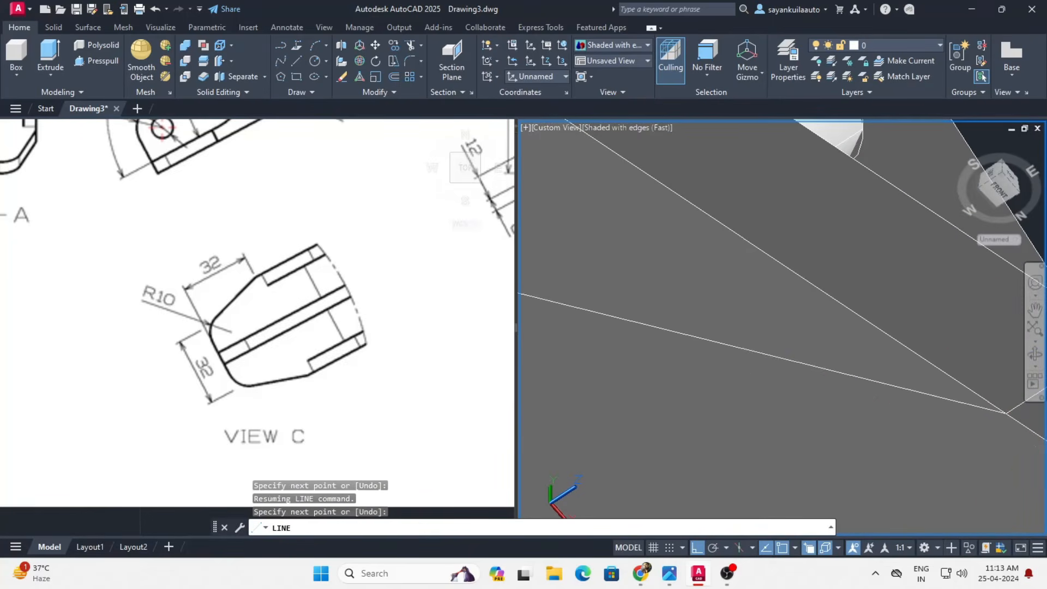
key(Return)
- Erase the short reference line beside the foot's side edge, keeping the slanted cut line
scroll(811, 338, down, 4)
scroll(812, 338, down, 3)
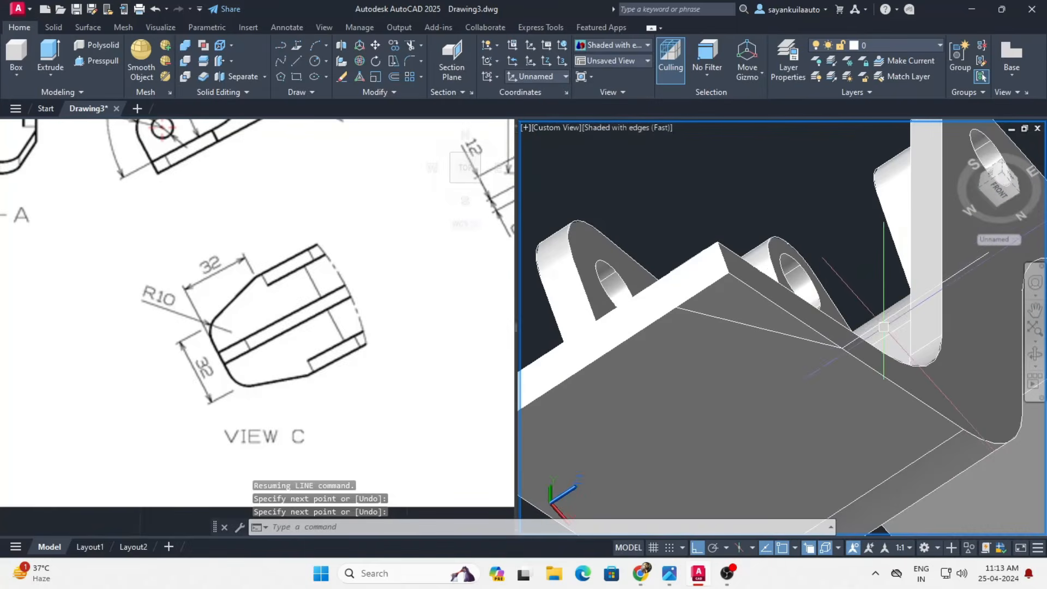
click(884, 322)
click(930, 369)
key(Delete)
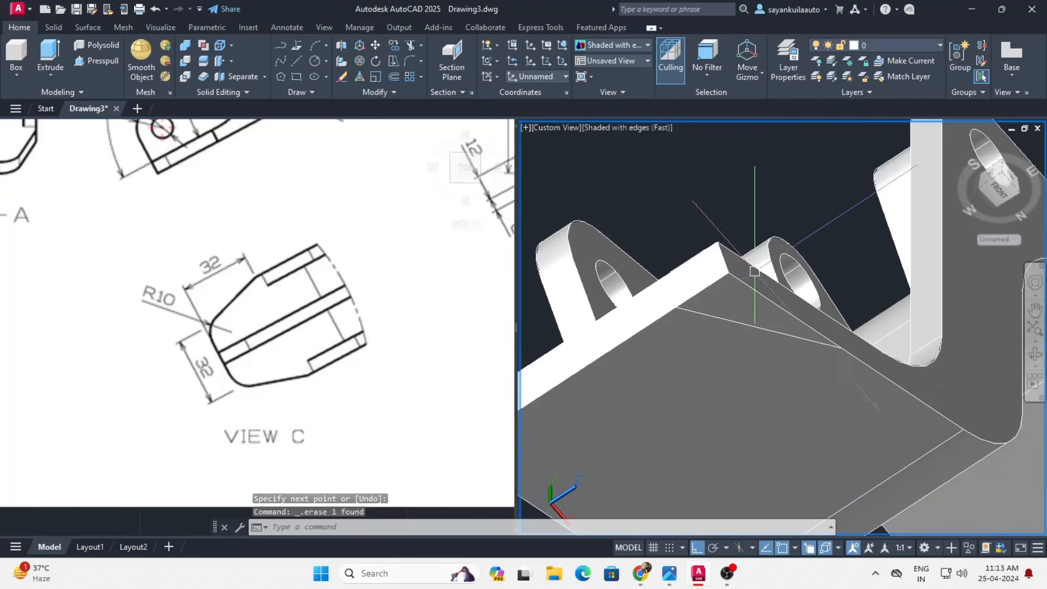
- Mirror the redrawn slanted cut line in 3D about the vertical three-point plane through the foot's end-edge midpoint, keeping the source line
shift+middle_drag(847, 231, 817, 381)
scroll(873, 441, down, 2)
click(725, 292)
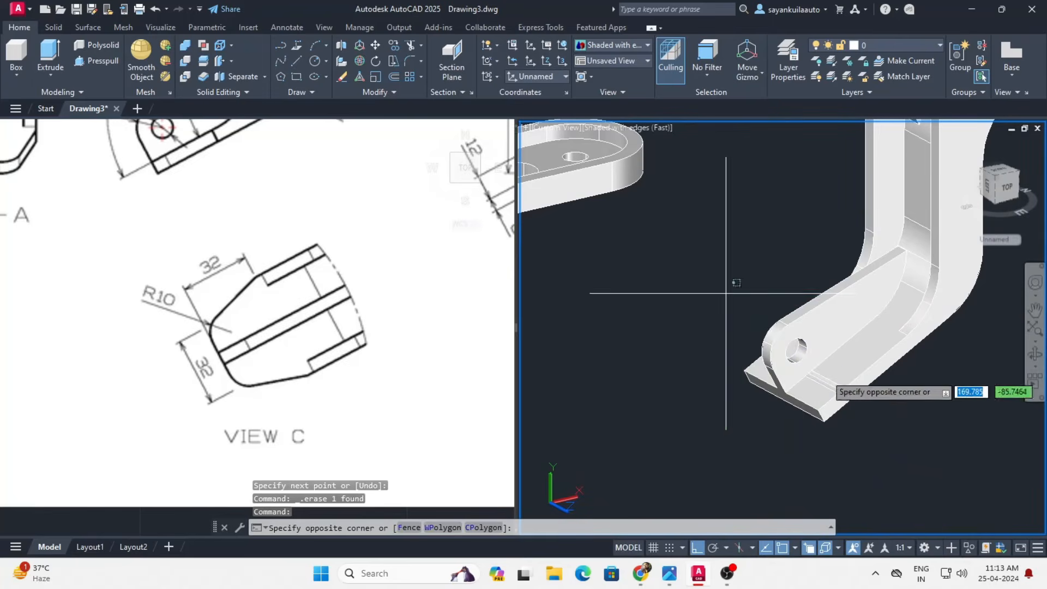
click(945, 444)
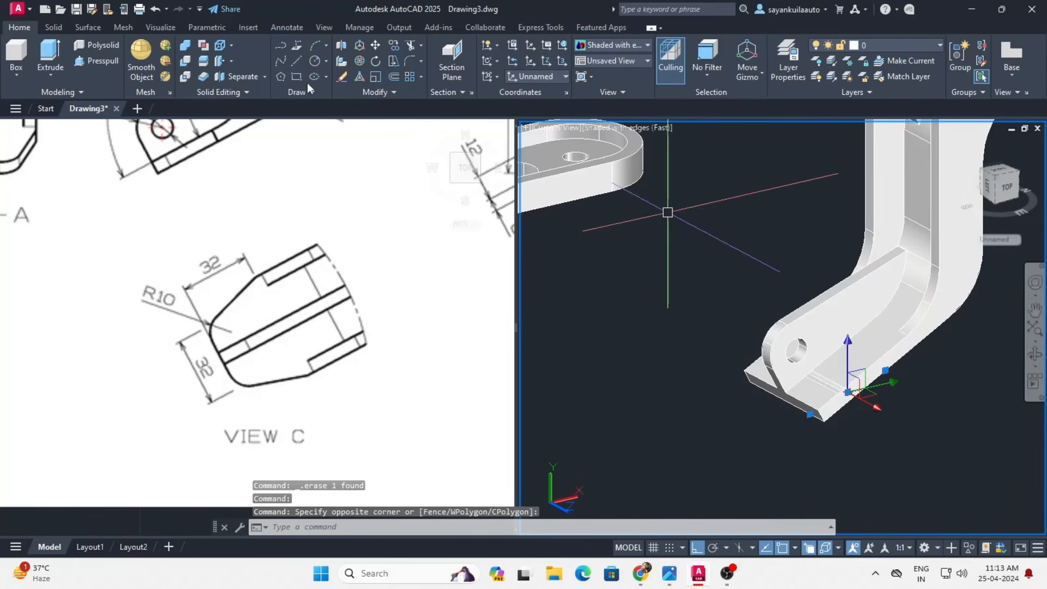
click(341, 49)
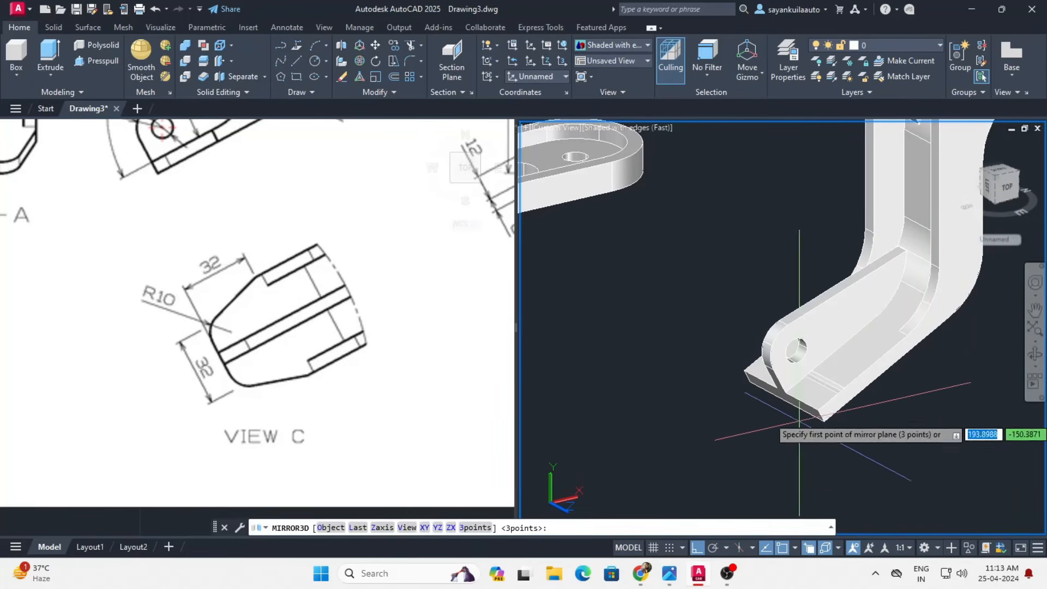
scroll(758, 414, up, 3)
click(750, 380)
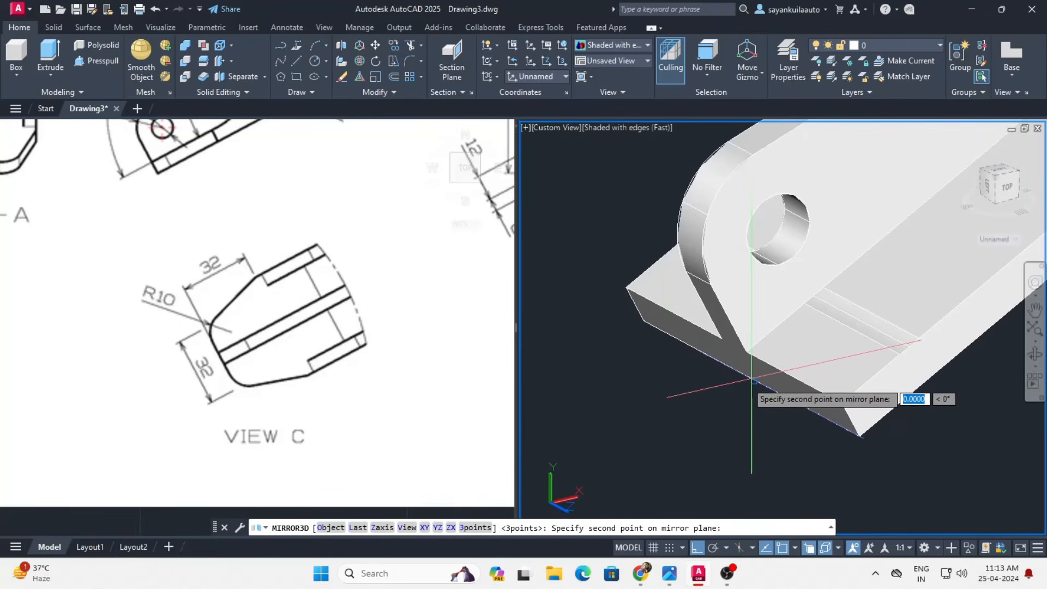
click(569, 422)
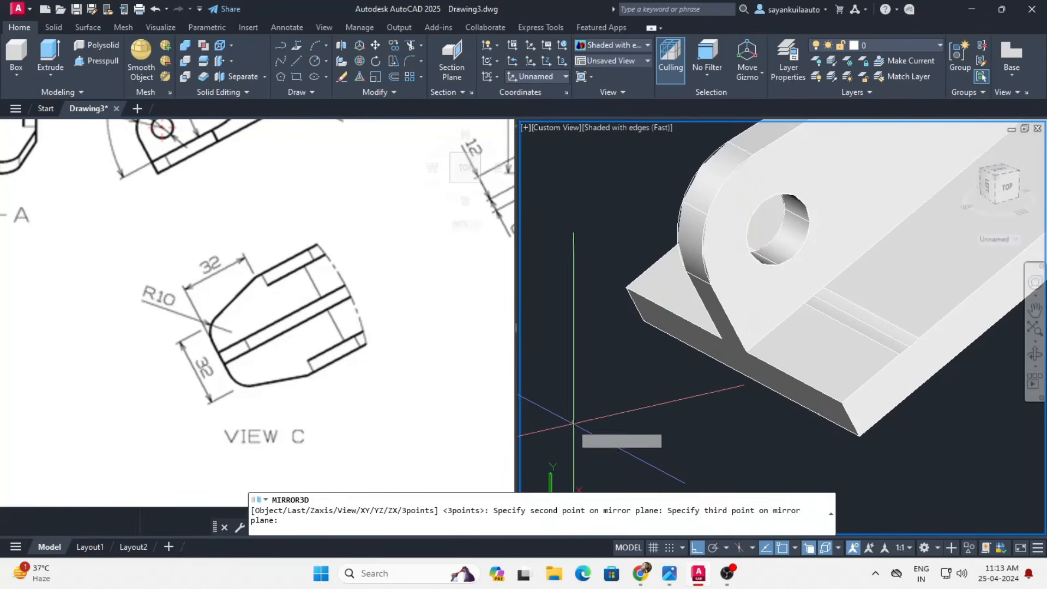
click(581, 228)
key(Return)
- Press-pull the triangular corner area outside one slanted line through the foot's thickness to cut that corner away
shift+middle_drag(643, 252, 684, 298)
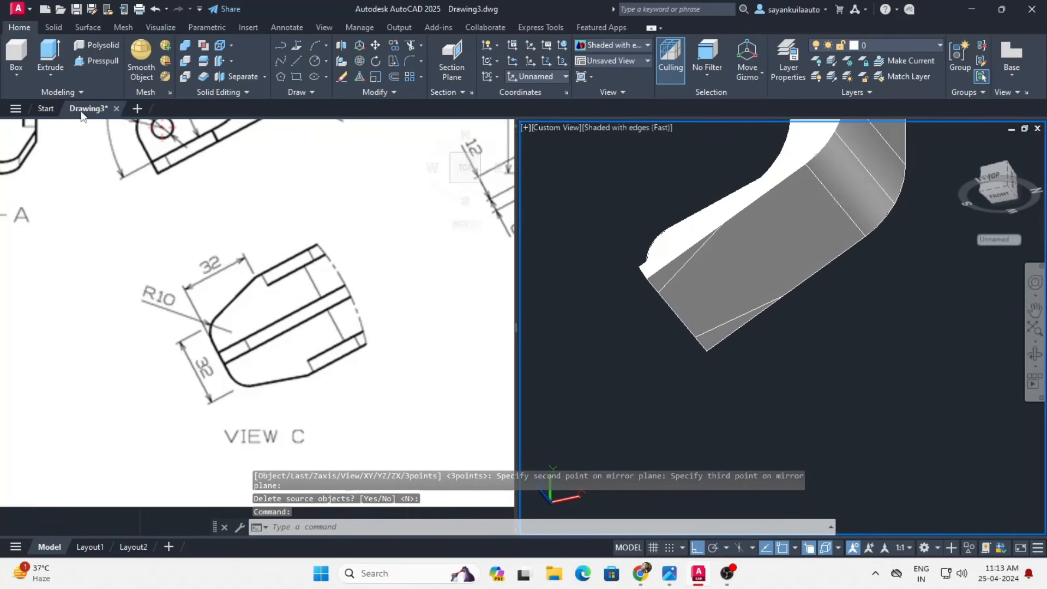
click(104, 60)
scroll(627, 289, up, 3)
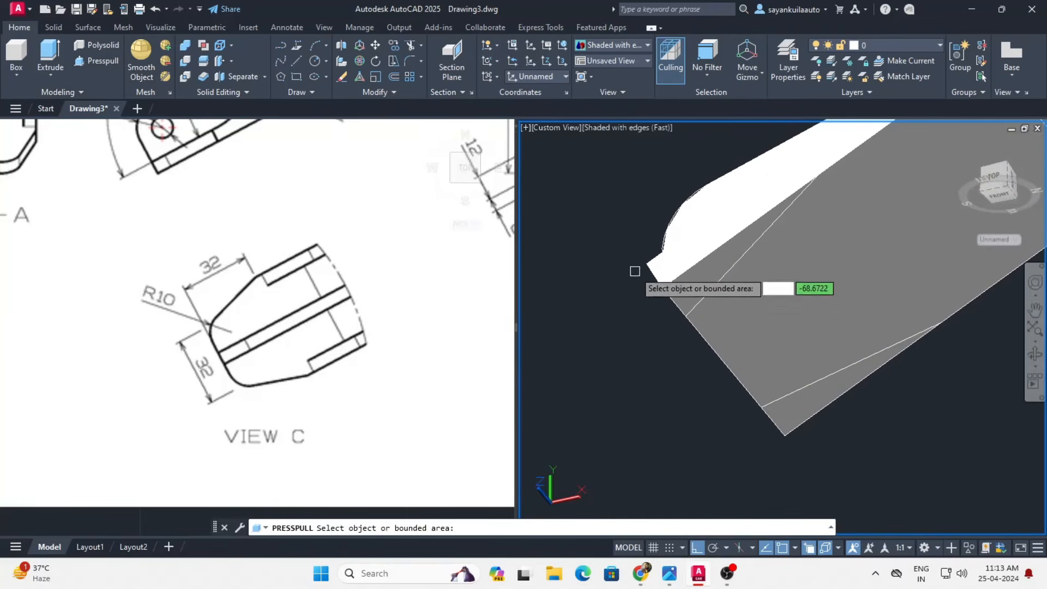
click(696, 282)
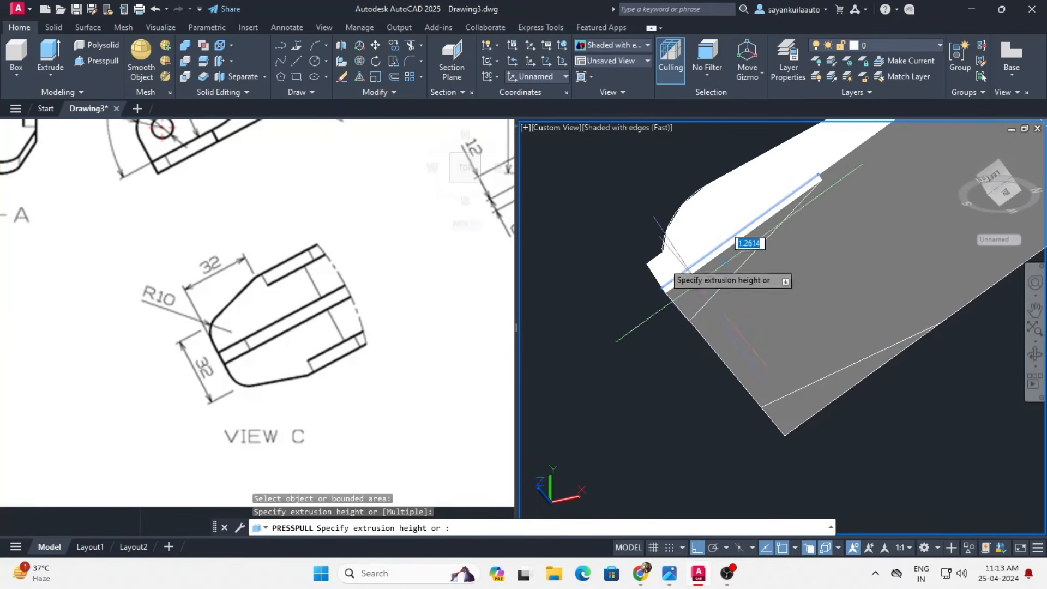
click(709, 194)
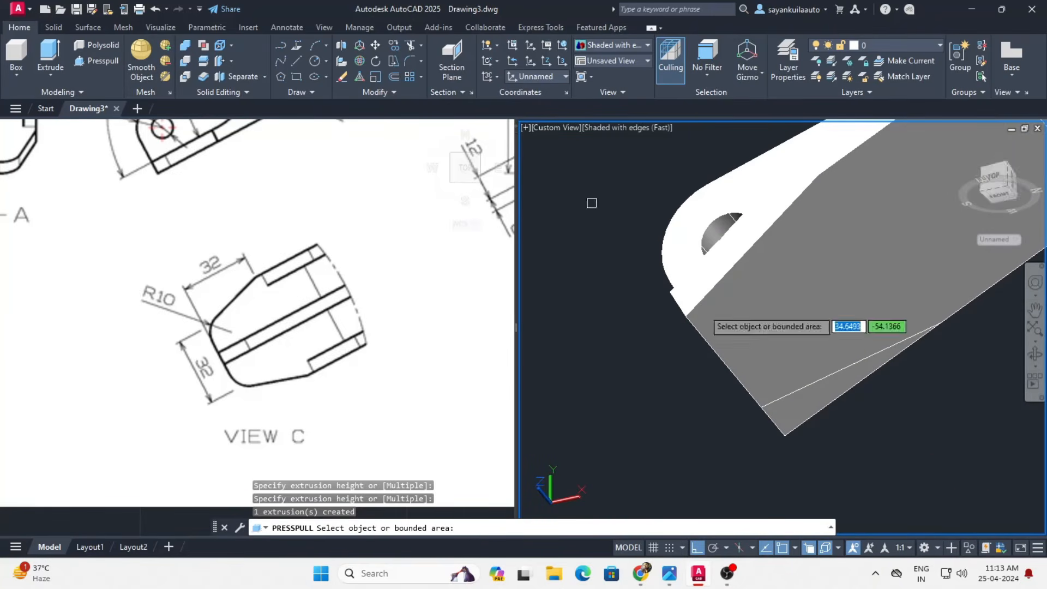
- Press-pull the remaining triangular corner area outside the other slanted line through the foot's thickness to cut that corner away
click(791, 421)
click(665, 384)
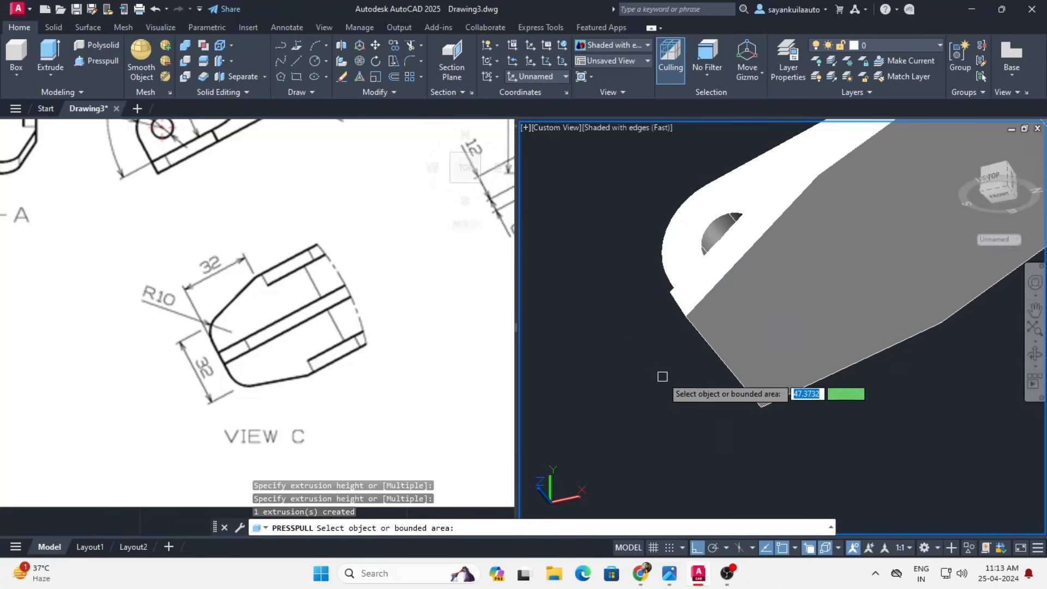
key(Return)
- Fillet the two vertical corner edges at the foot's end with a 10 mm radius
scroll(708, 327, down, 4)
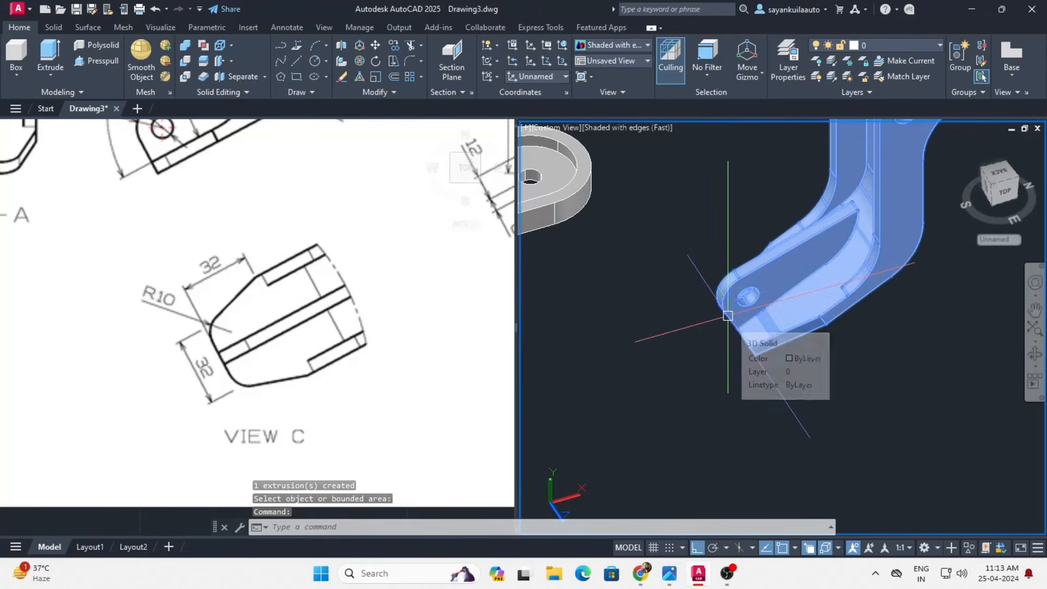
shift+middle_drag(684, 360, 714, 306)
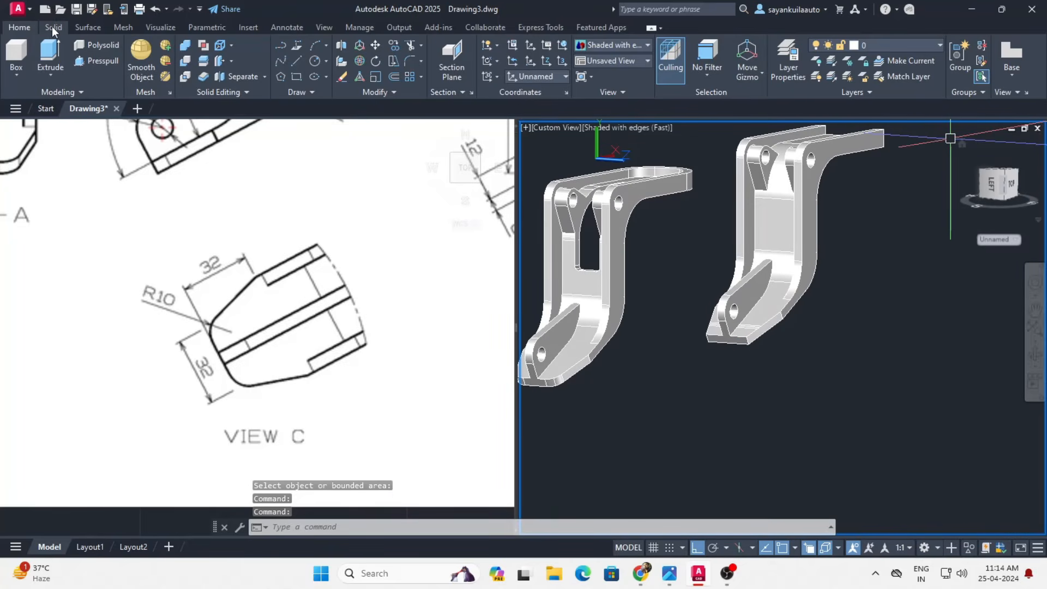
click(54, 28)
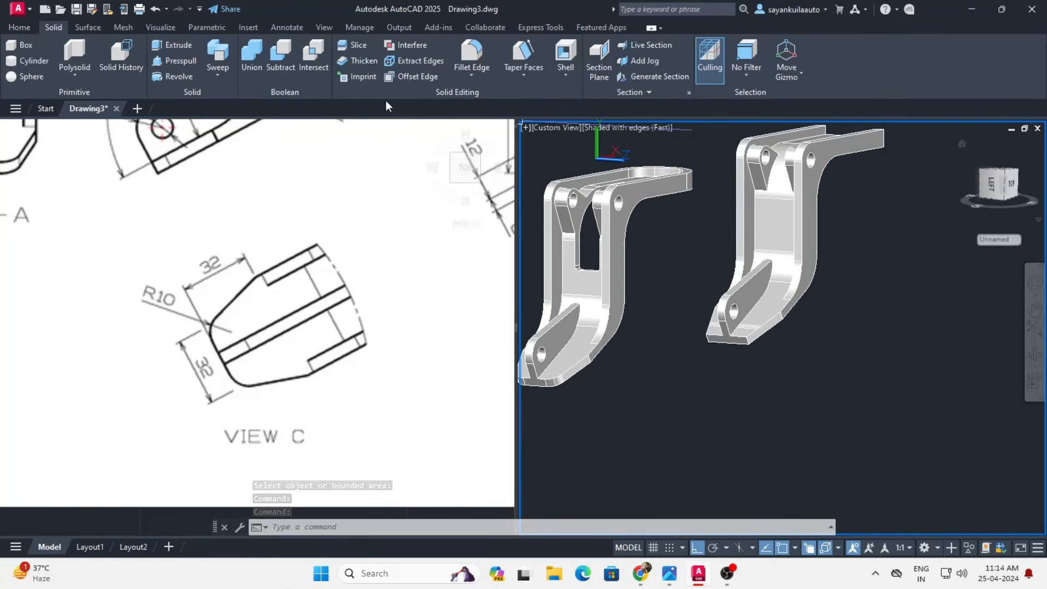
click(466, 51)
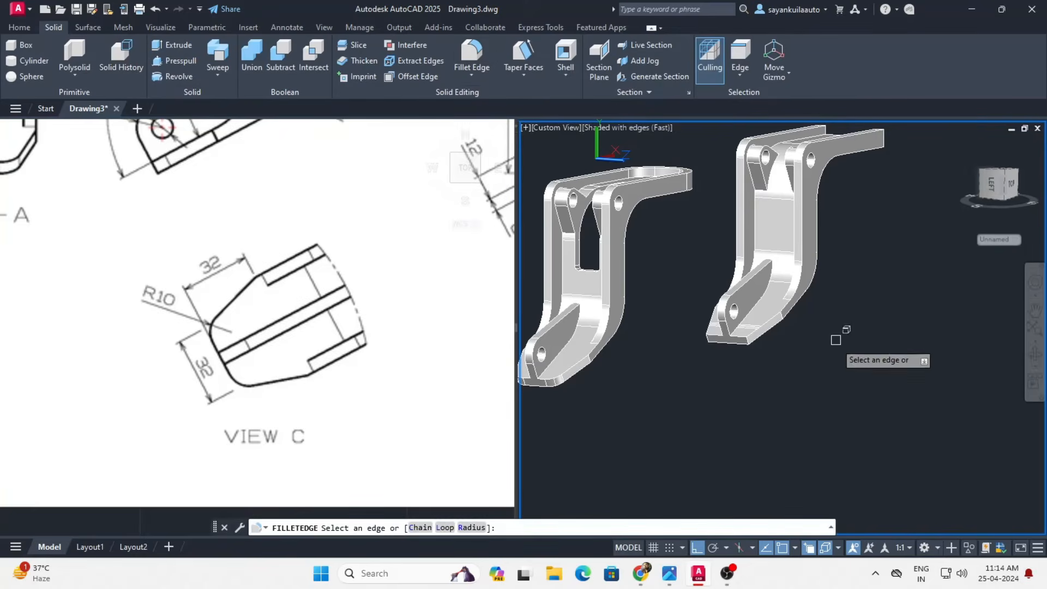
scroll(711, 344, up, 5)
scroll(707, 286, up, 2)
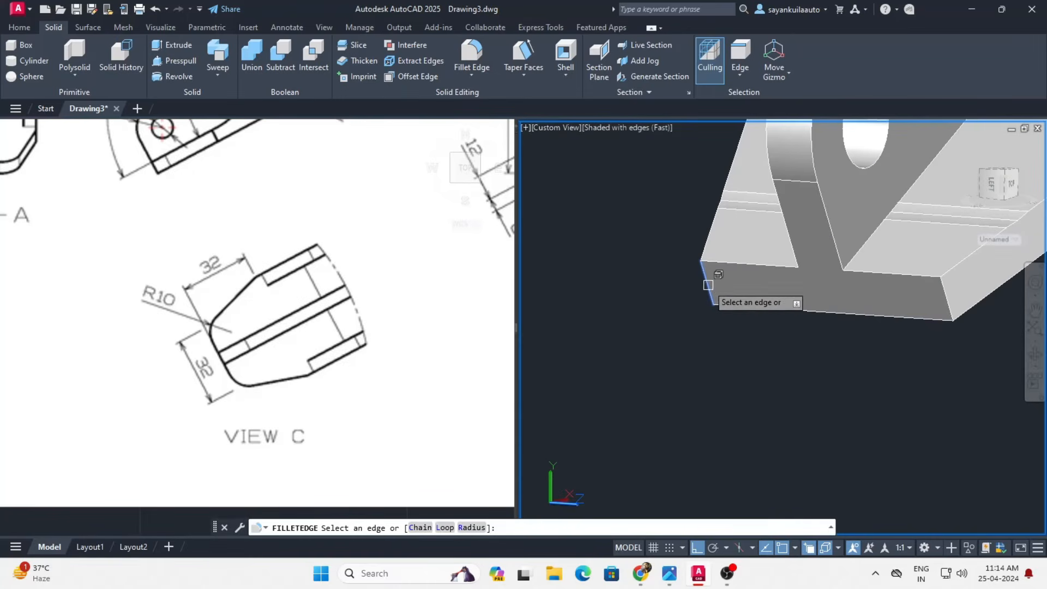
click(707, 284)
click(942, 309)
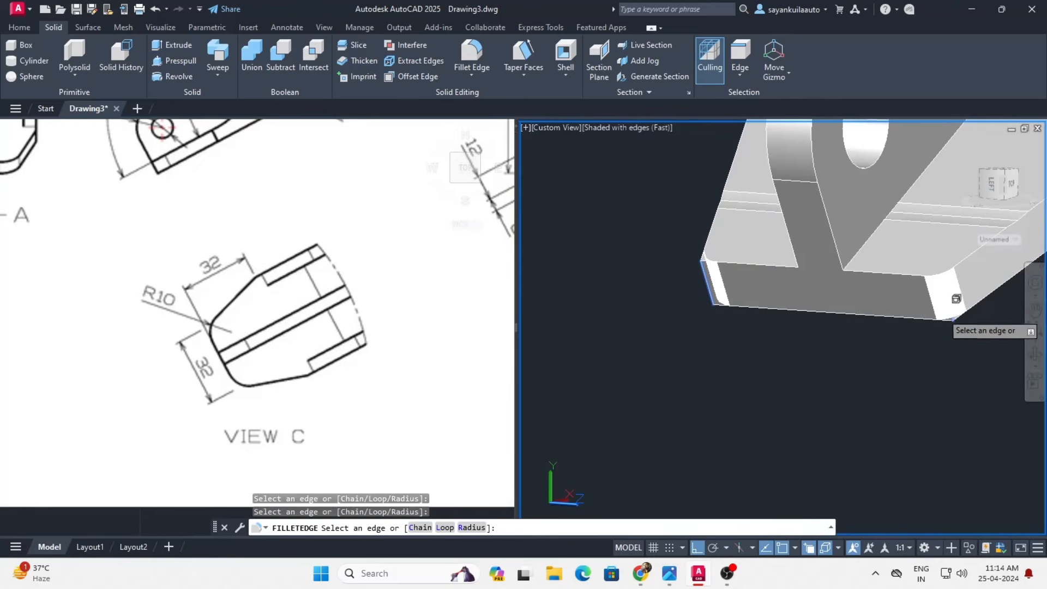
click(471, 527)
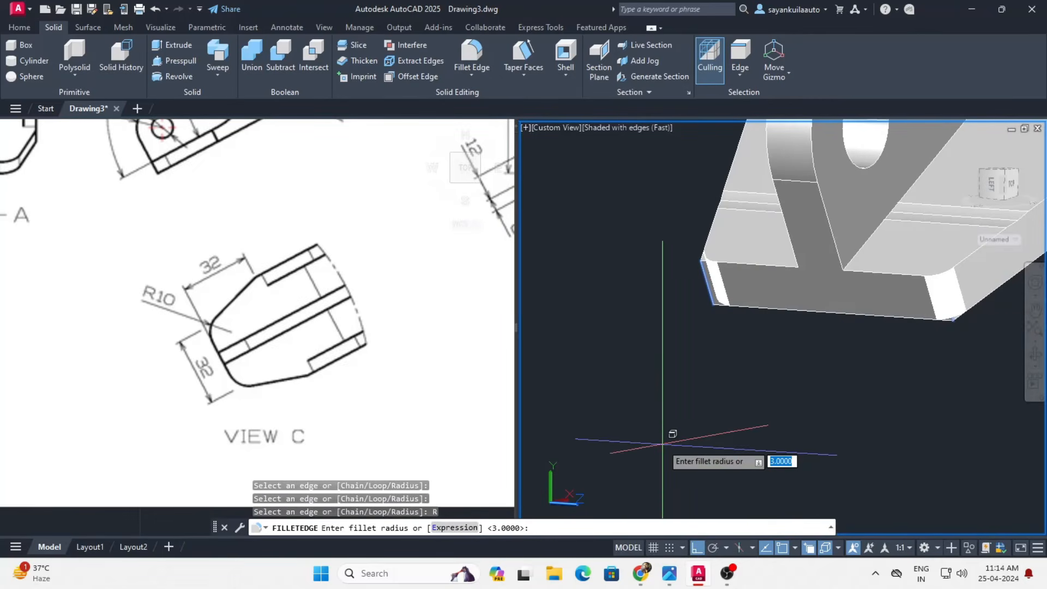
text(10)
key(Return)
key(Return)
key(Return)
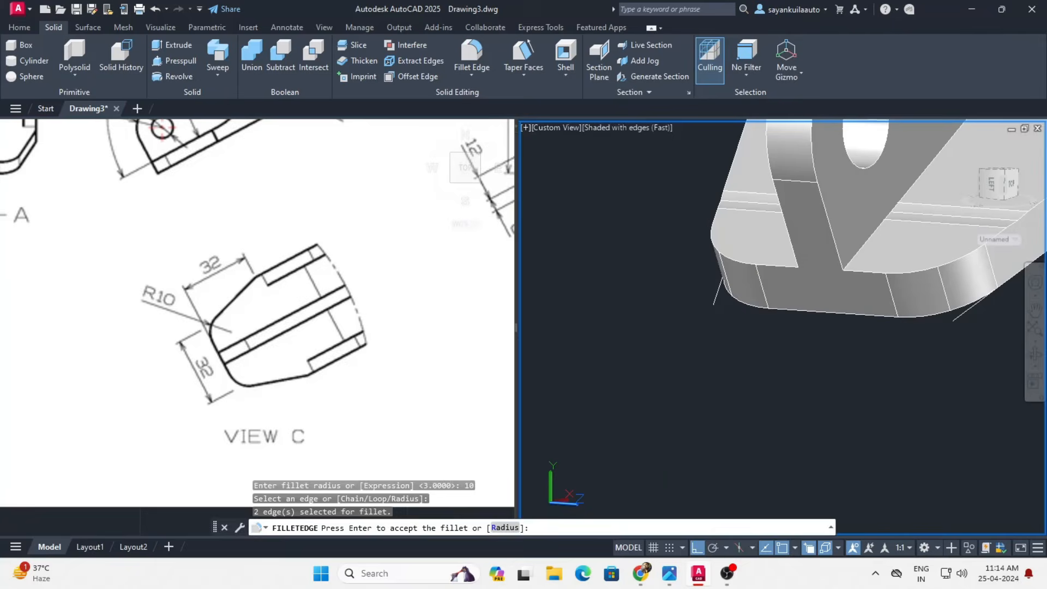
- Erase the two leftover slanted cut lines beside the foot's rounded corners
scroll(592, 456, down, 2)
click(670, 356)
scroll(823, 374, up, 2)
scroll(818, 366, up, 2)
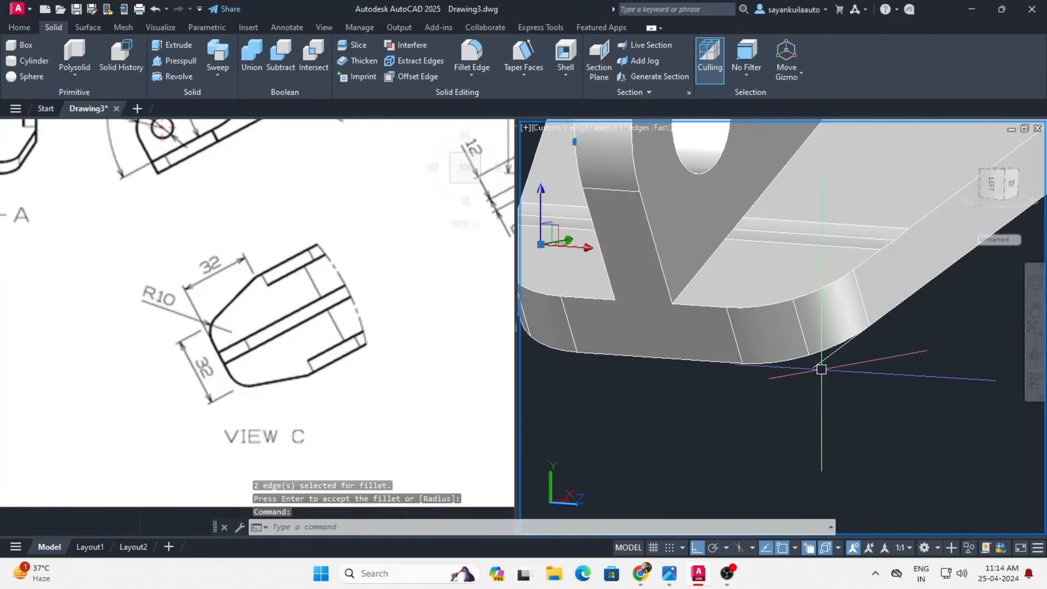
click(819, 366)
key(Delete)
scroll(866, 417, down, 3)
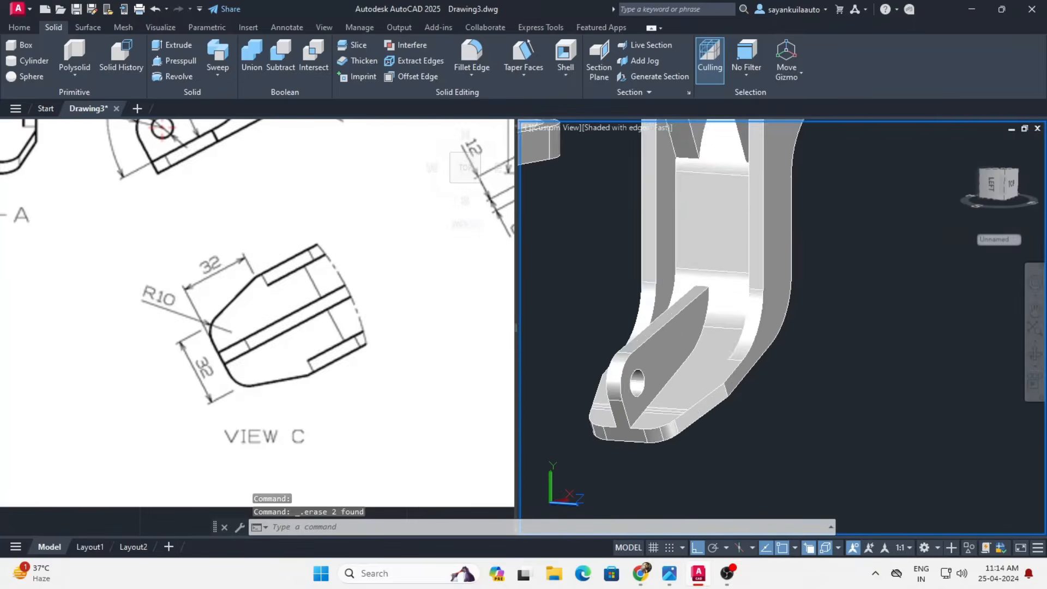
- Examine the upper arm's rounded end, slot and hole dimensions in the reference drawing's top view
mouse_move(843, 374)
shift+middle_down()
mouse_move(820, 419)
mouse_move(796, 423)
shift+middle_up()
scroll(797, 423, down, 5)
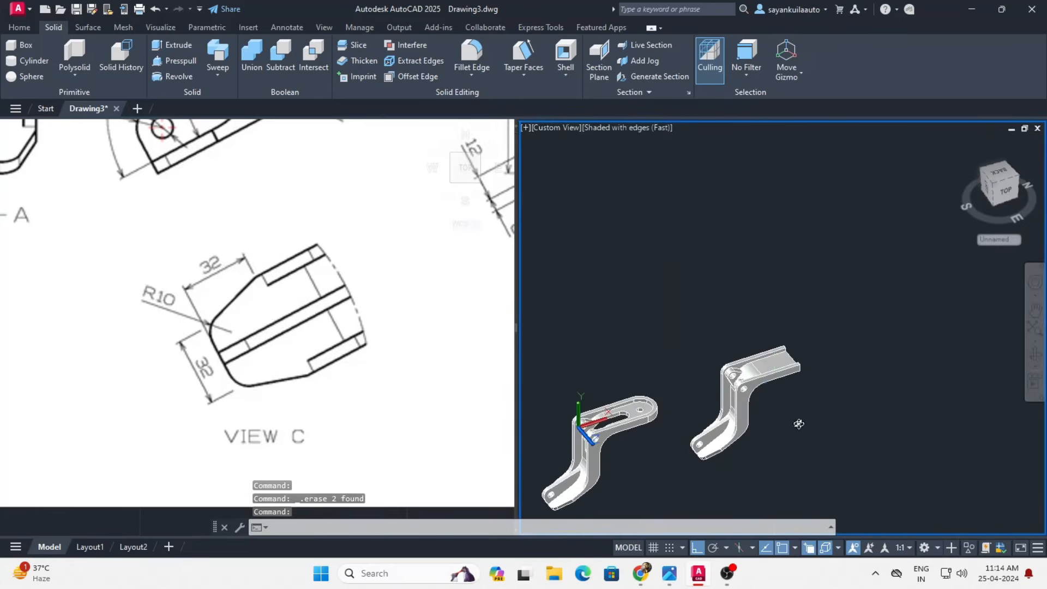
click(240, 361)
scroll(239, 362, down, 7)
scroll(284, 195, up, 6)
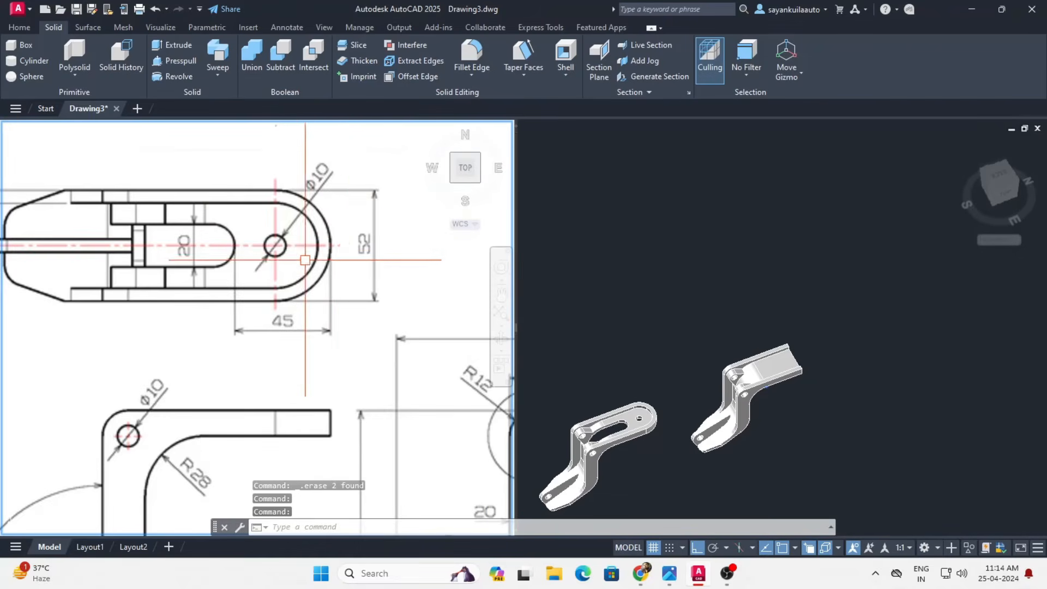
click(865, 335)
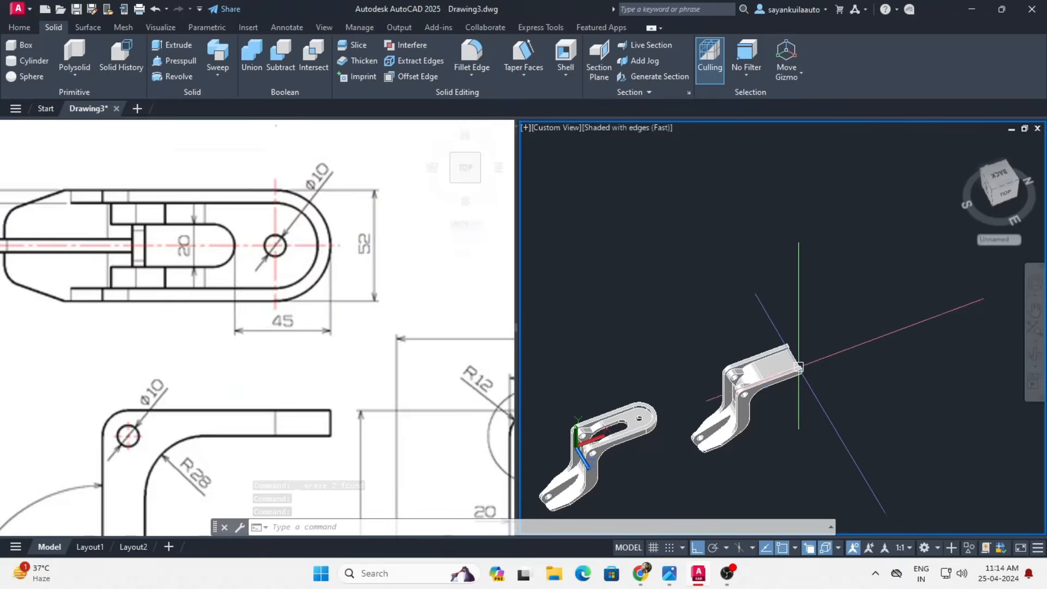
scroll(806, 354, up, 5)
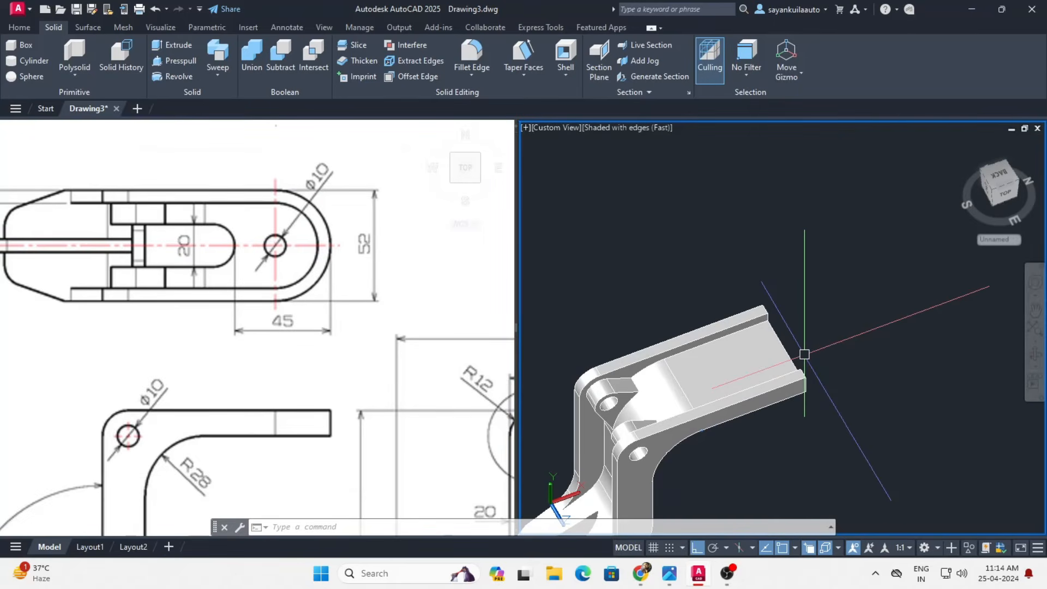
key(Return)
scroll(785, 350, up, 4)
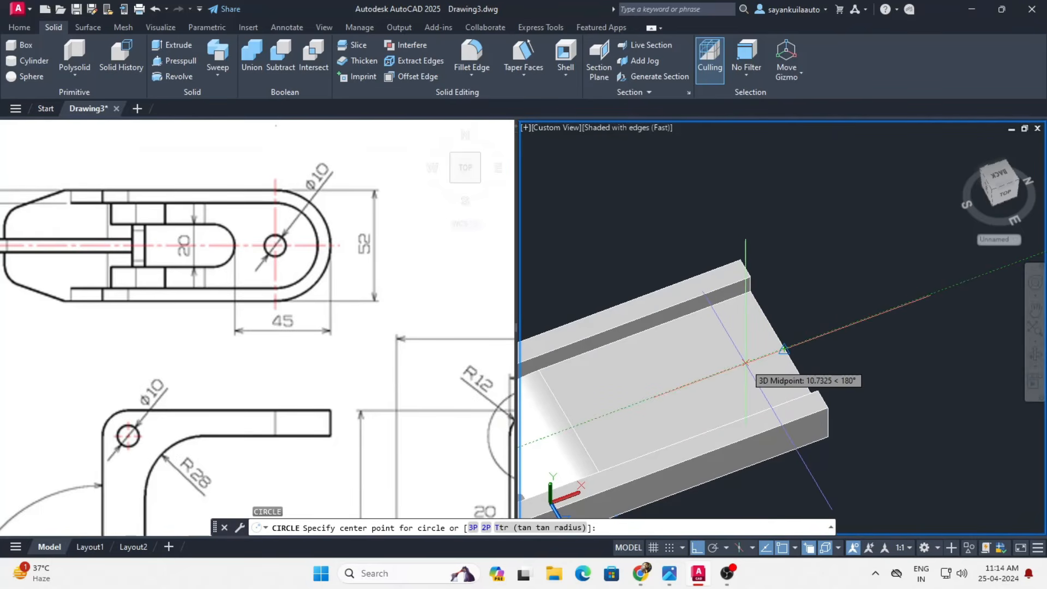
text(26)
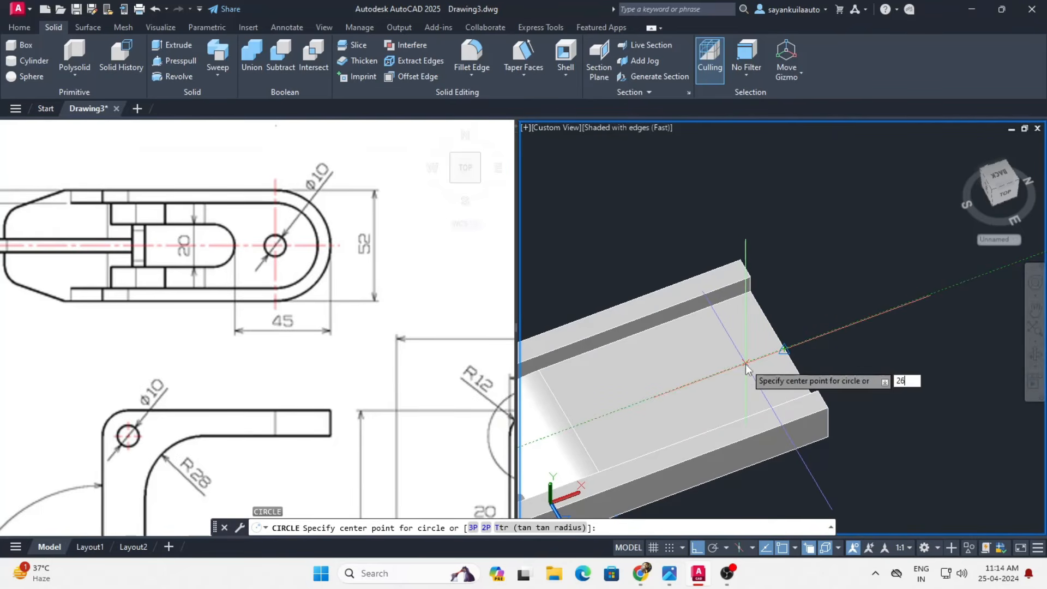
key(Return)
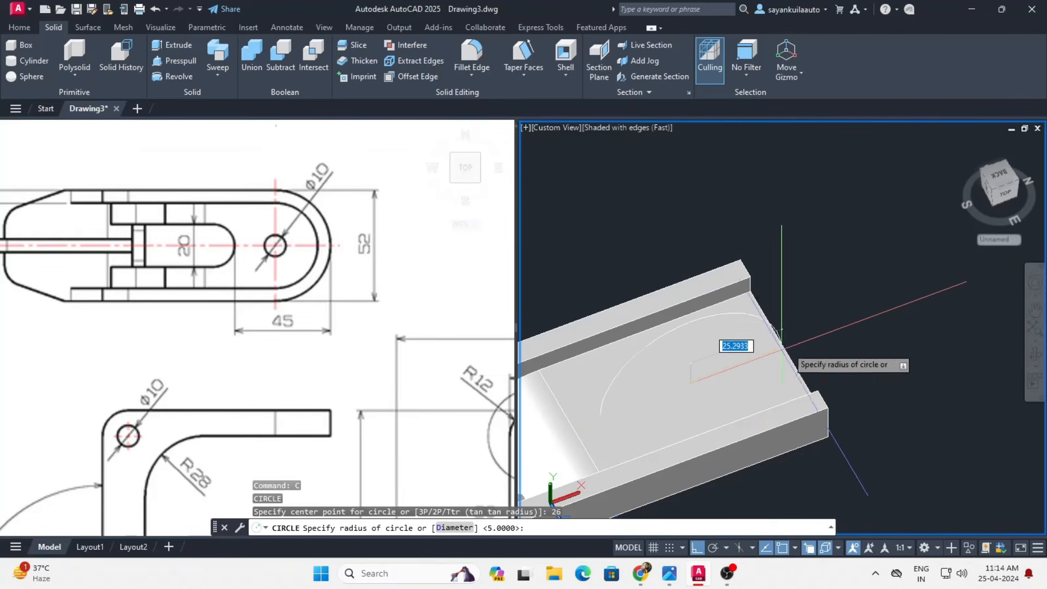
key(Escape)
scroll(851, 300, down, 3)
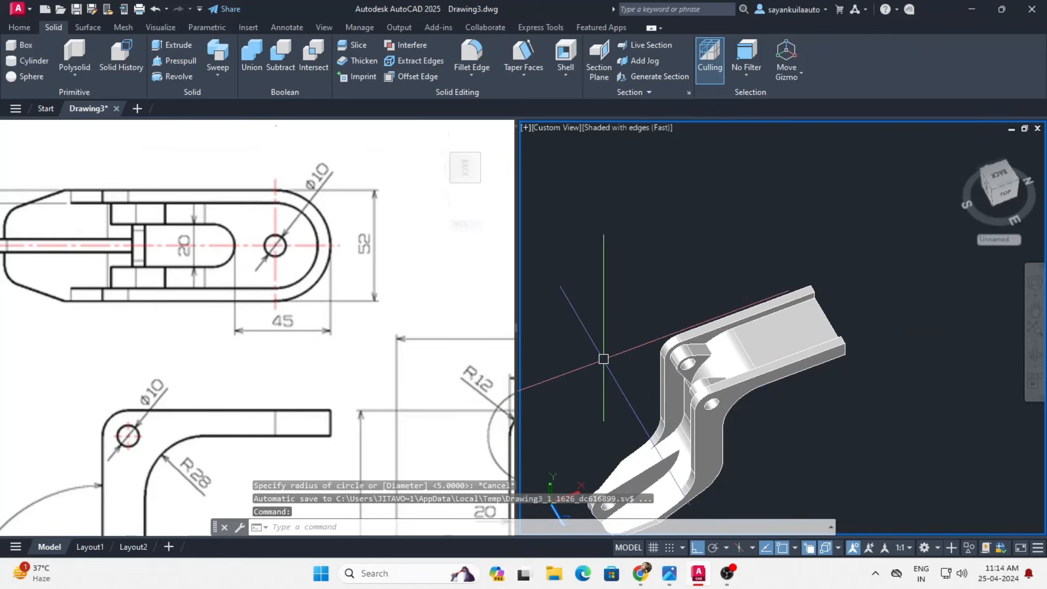
- Set the coordinate system back to World
click(18, 28)
click(548, 77)
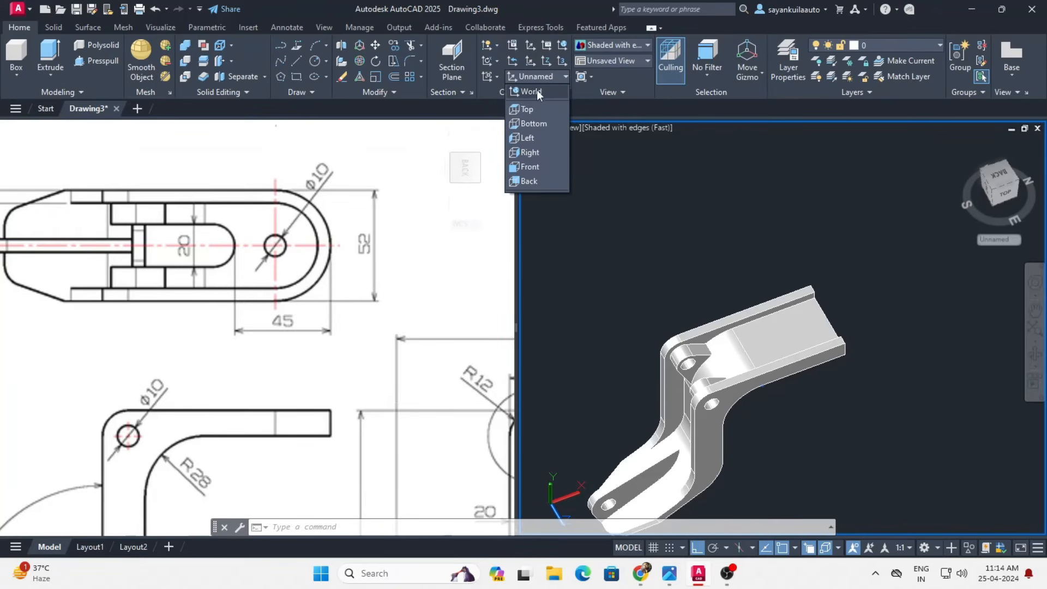
click(538, 97)
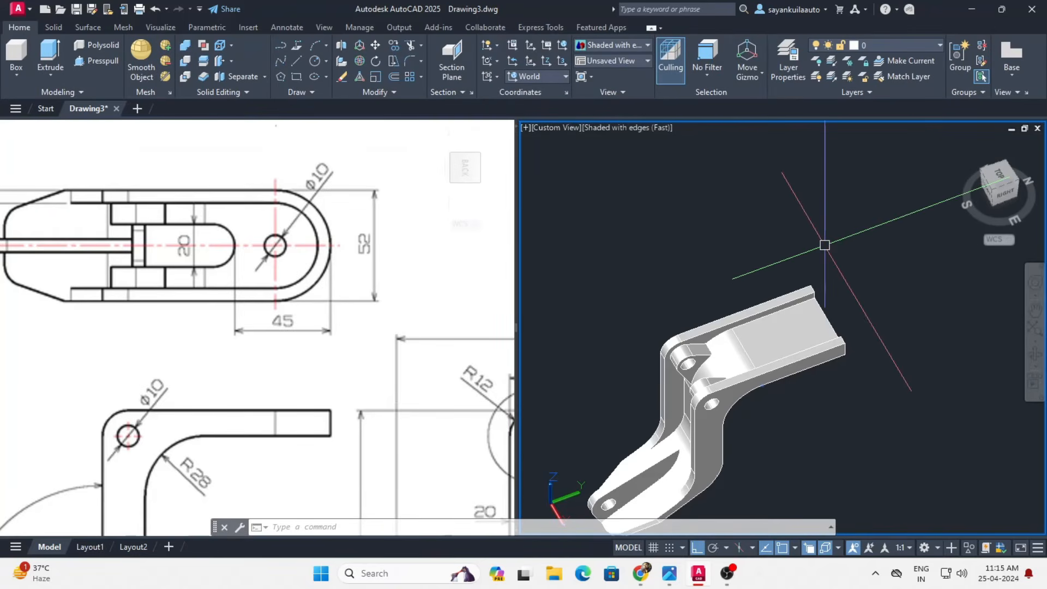
shift+middle_drag(813, 282, 817, 263)
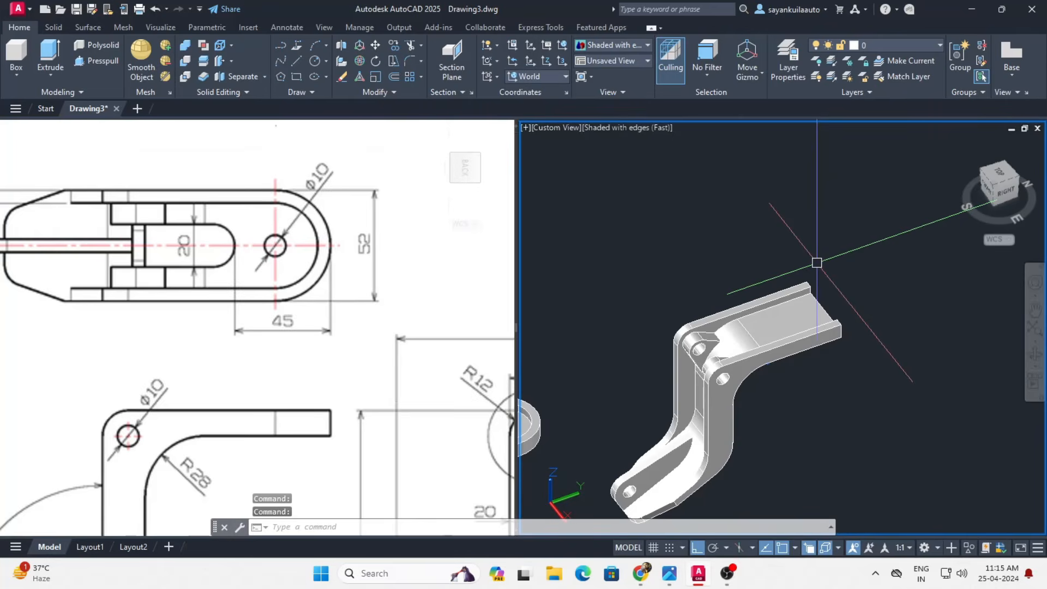
- Draw a circle of radius 26 mm on the arm's recessed floor, centred 26 mm inward from the end edge's midpoint
key(Return)
scroll(821, 310, up, 4)
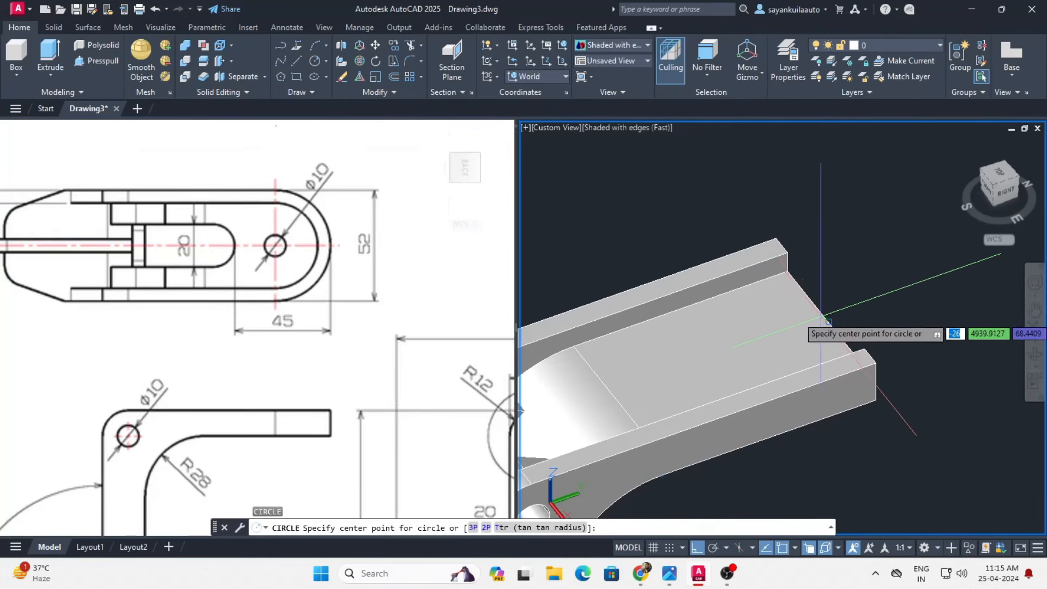
scroll(826, 321, up, 2)
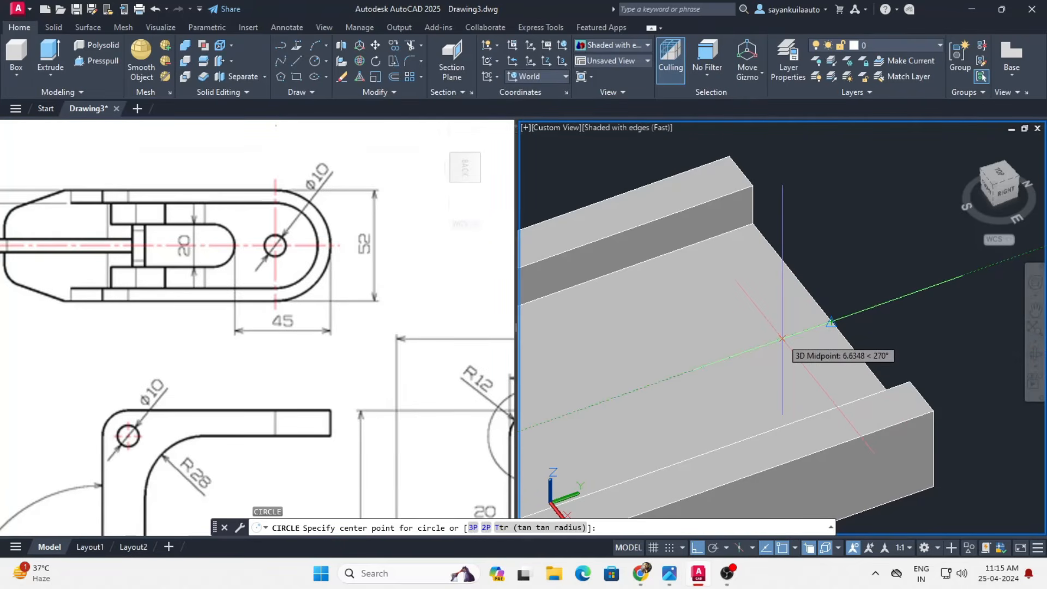
text(26)
key(Return)
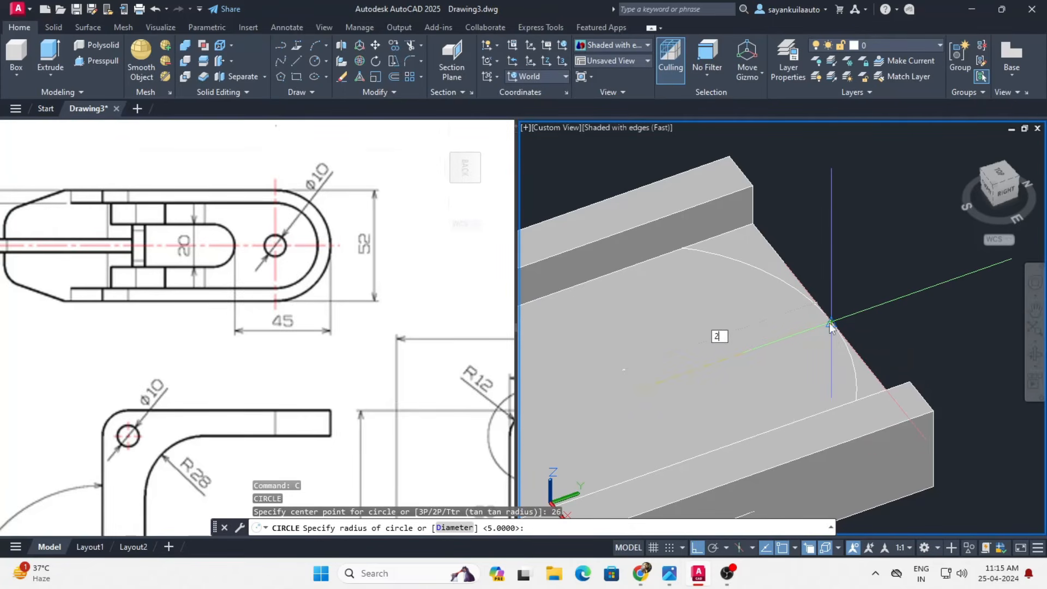
text(26)
key(Return)
- Draw a circle of radius 5 mm at the centre of the 26 mm radius circle
scroll(825, 266, down, 2)
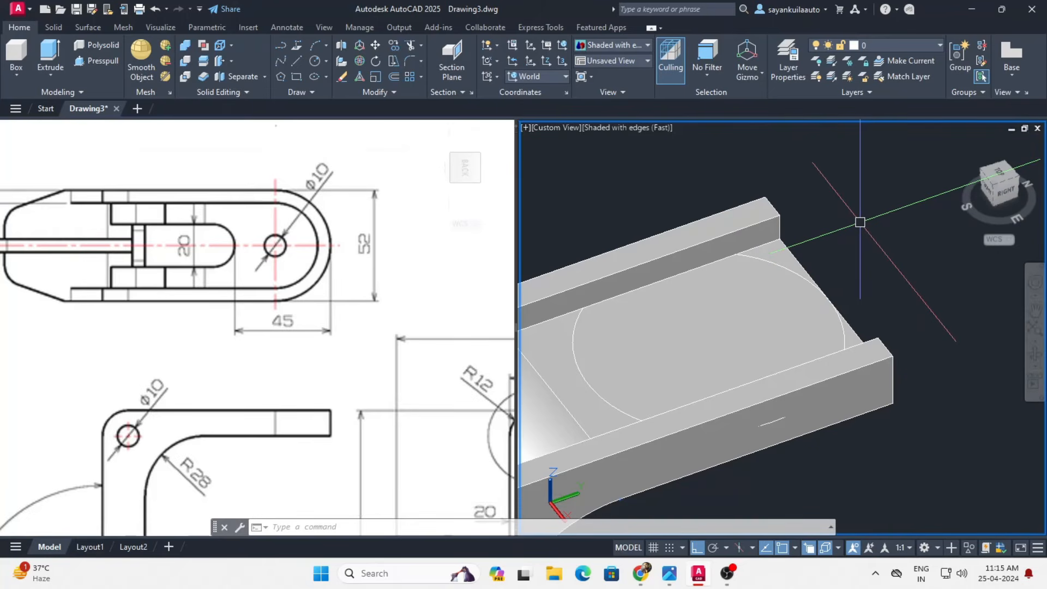
key(Return)
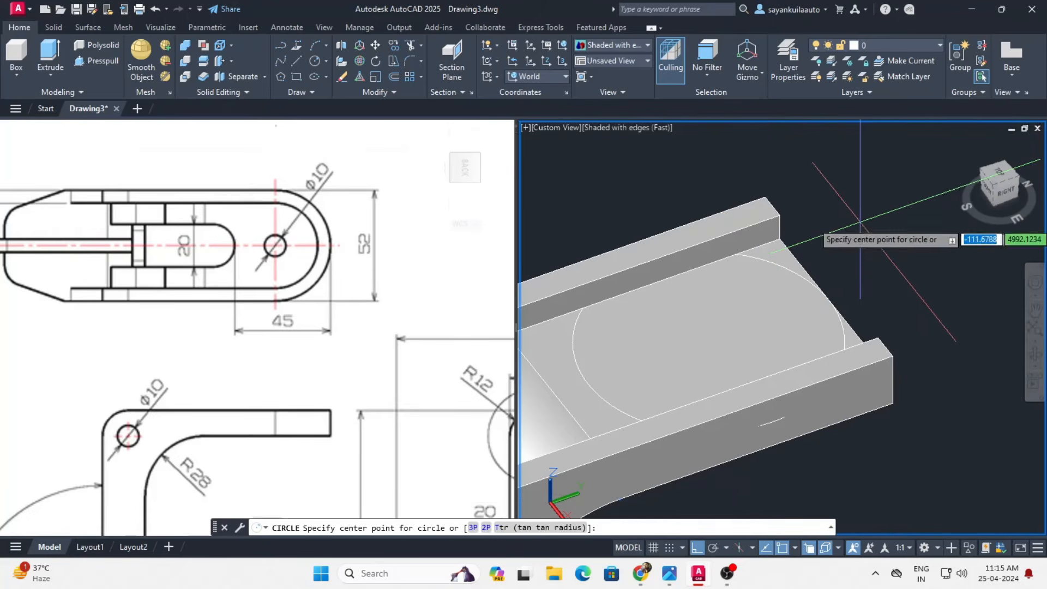
click(710, 344)
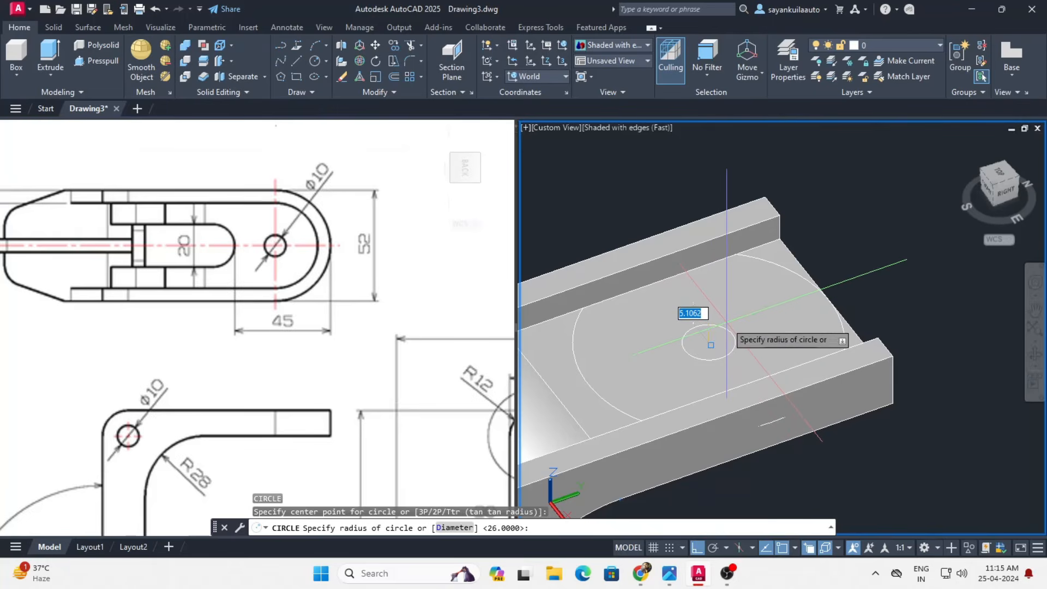
key(Return)
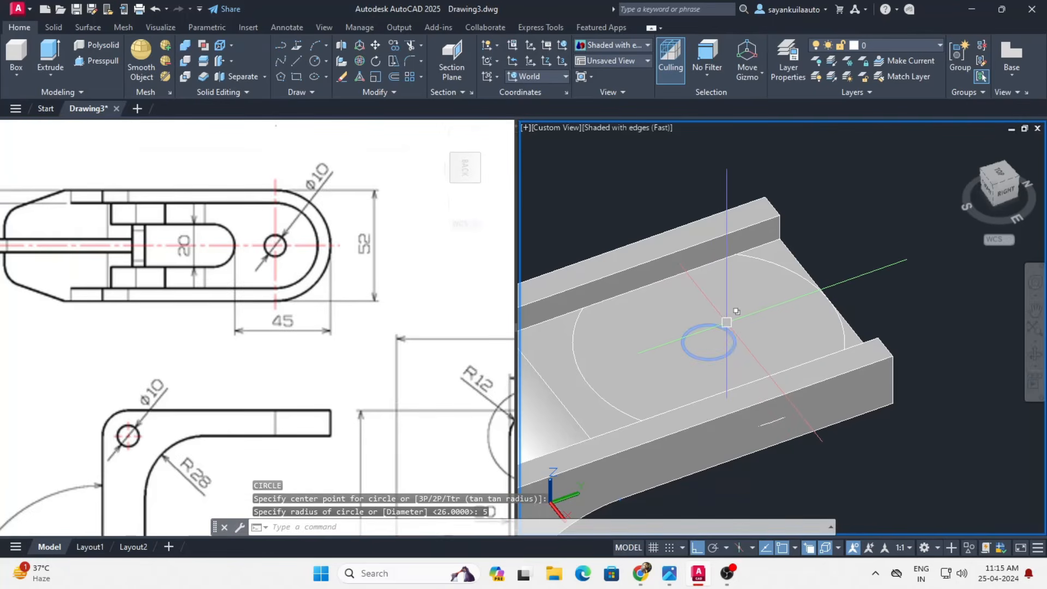
- Press-pull the 5 mm radius circle down through the arm's floor to cut a through hole
scroll(729, 321, down, 2)
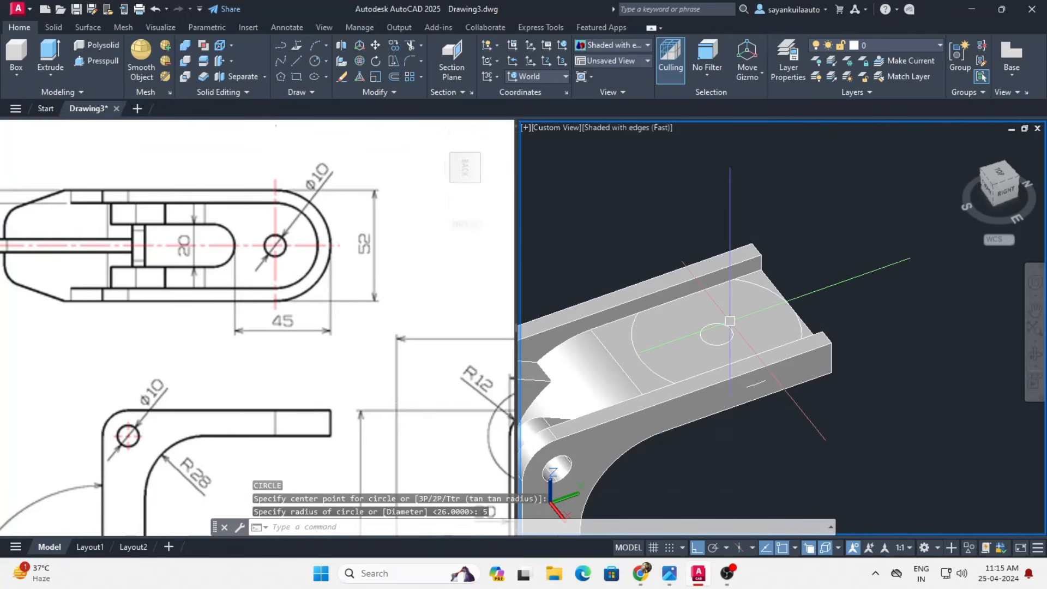
click(107, 60)
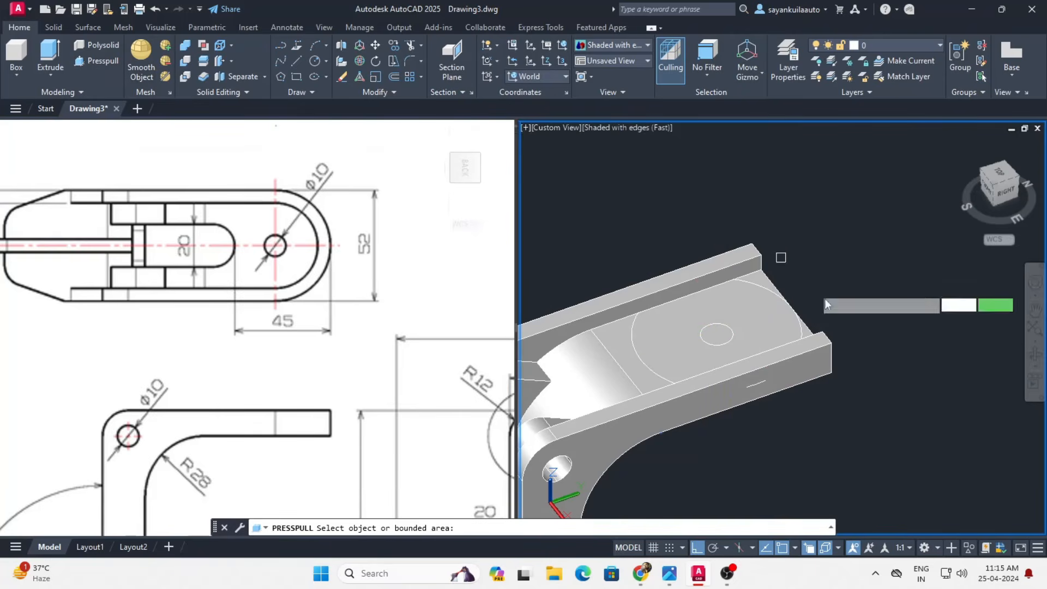
click(717, 332)
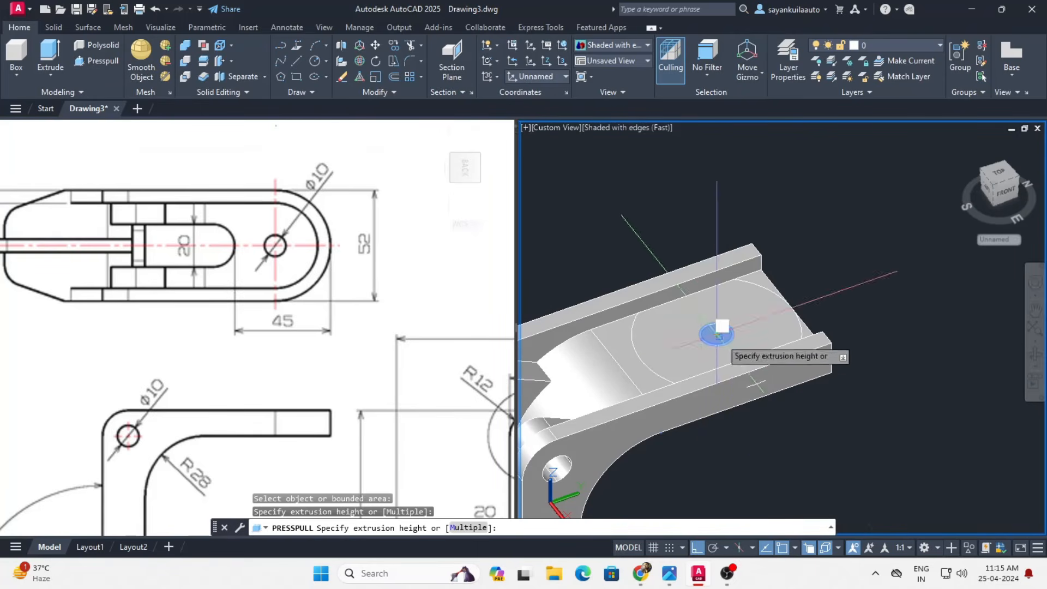
click(782, 490)
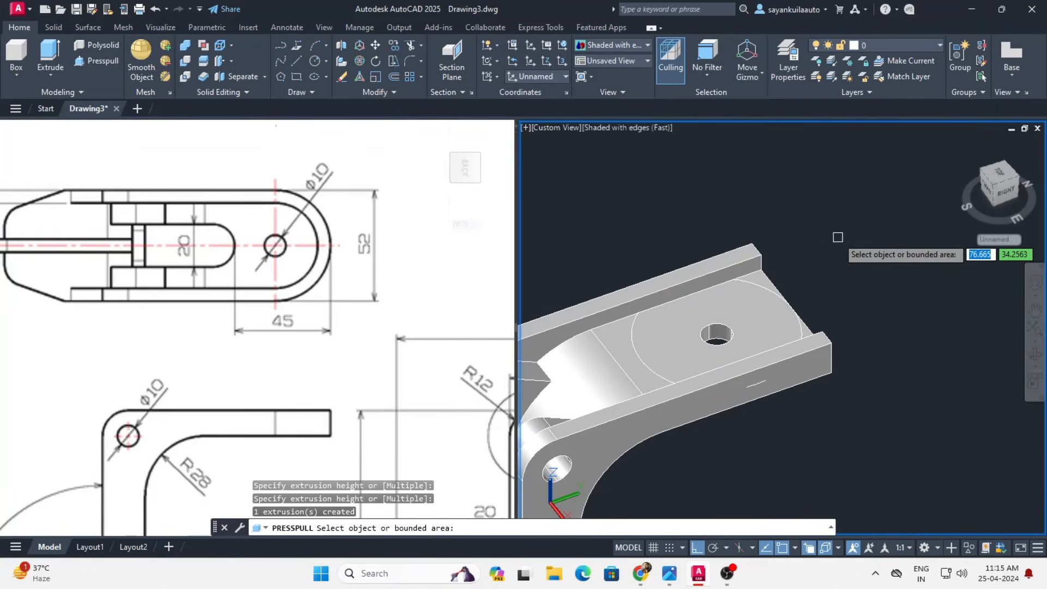
key(Return)
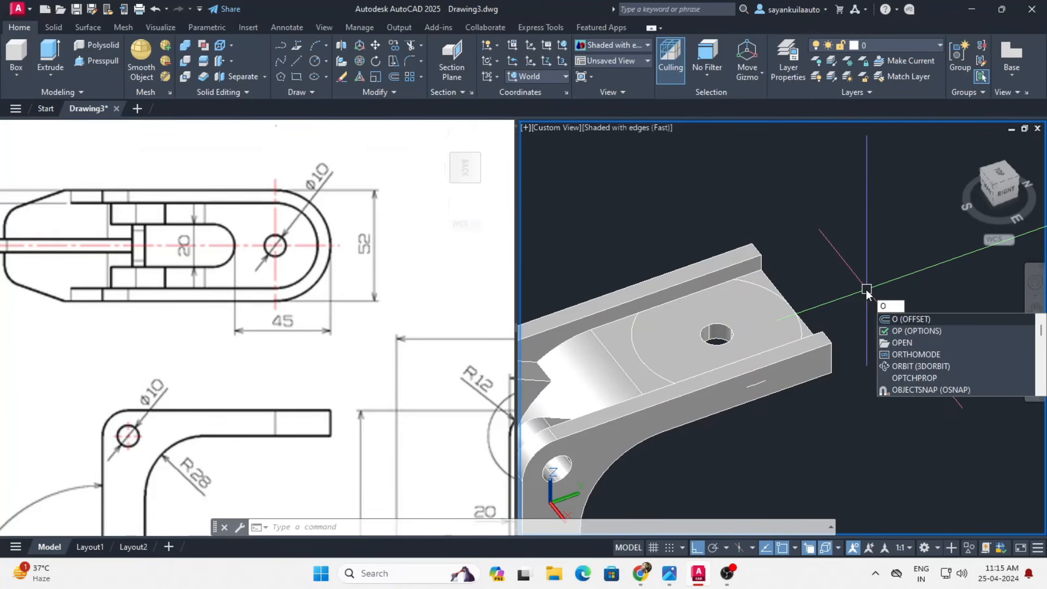
- Offset the 26 mm radius circle on the arm's floor 6 mm inward
key(Return)
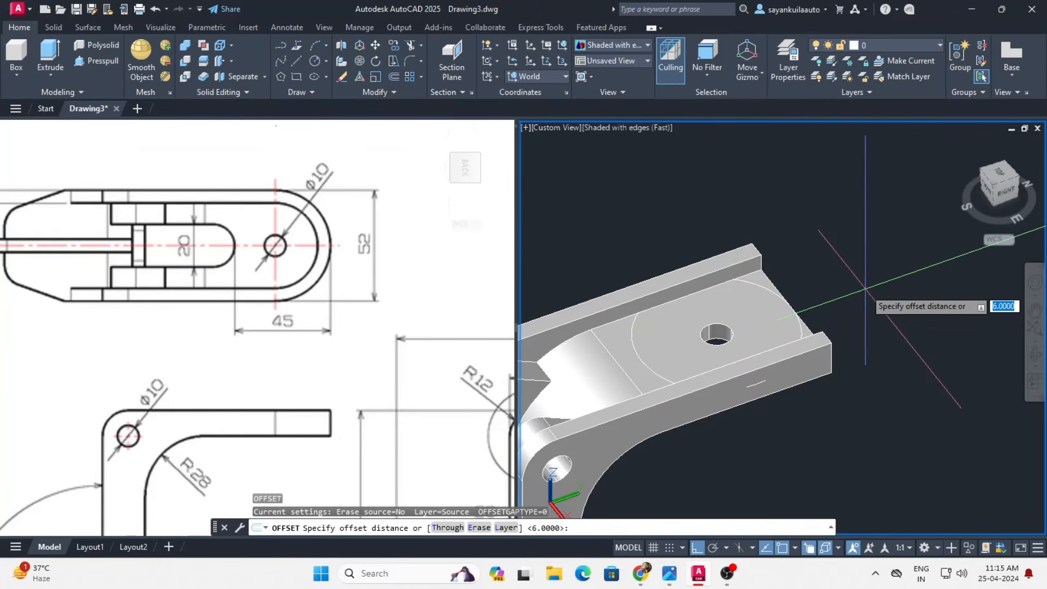
key(Return)
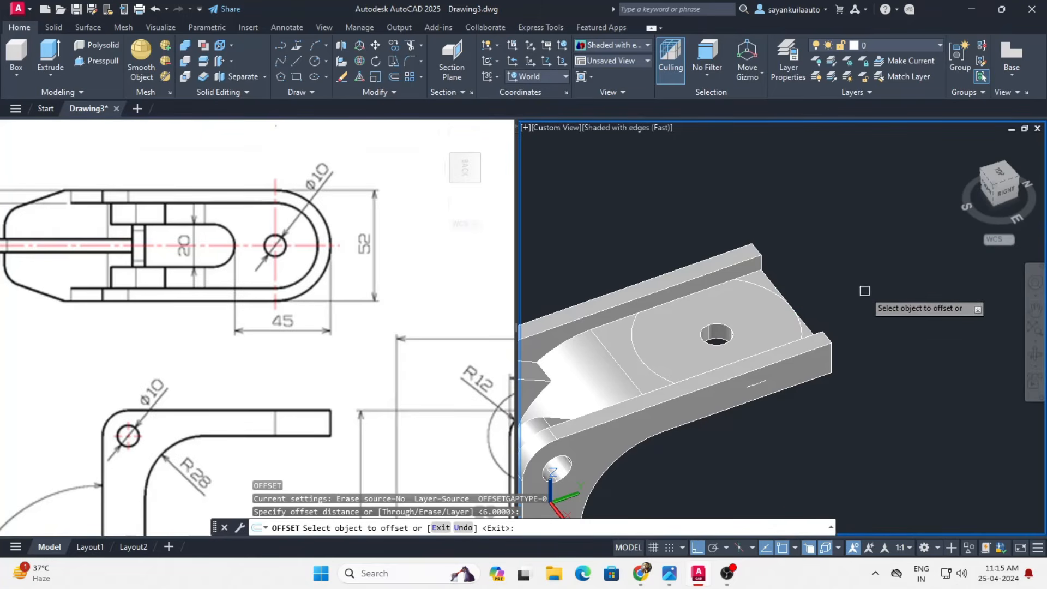
click(776, 290)
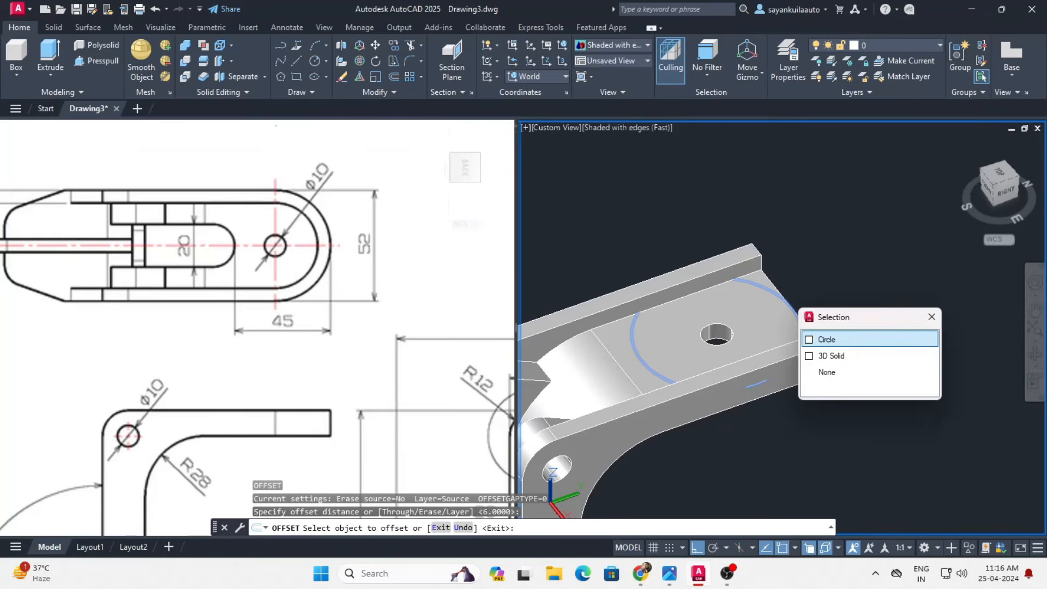
click(825, 339)
click(733, 315)
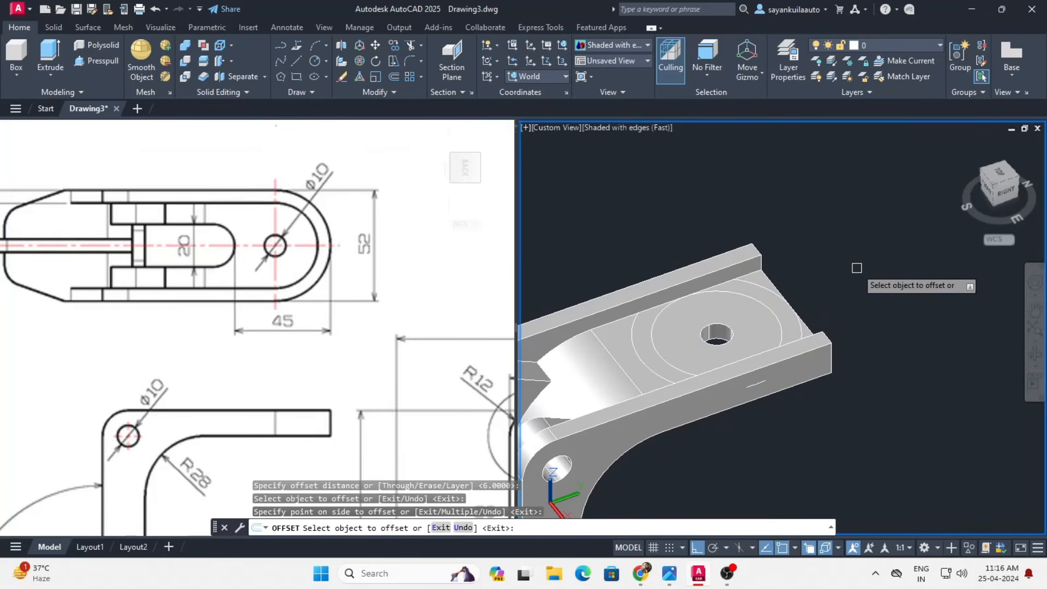
key(Return)
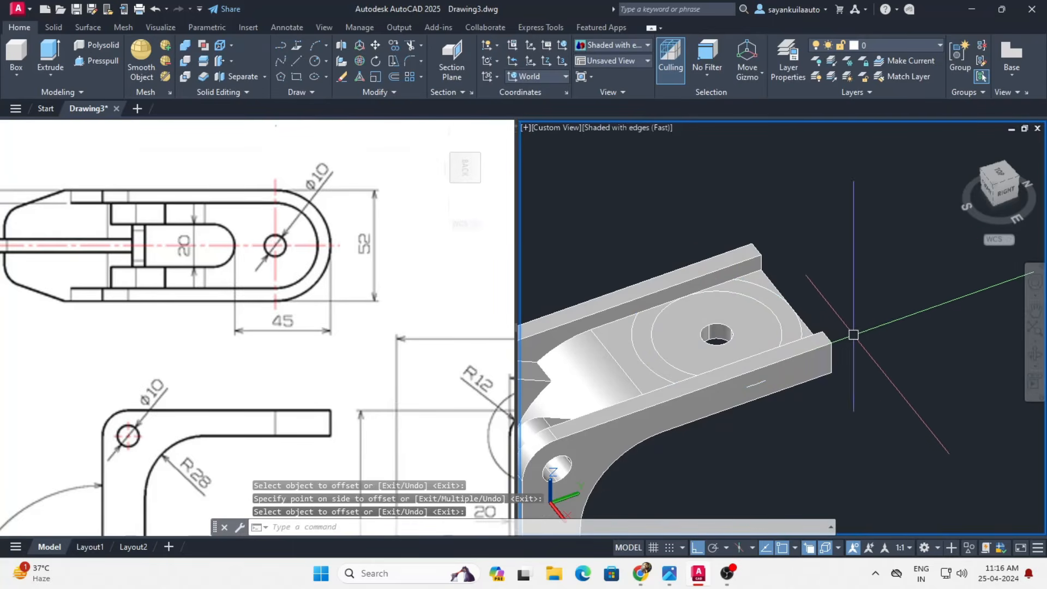
- Copy the 26 mm radius circle 6 mm straight down onto the arm's underside
scroll(795, 297, up, 2)
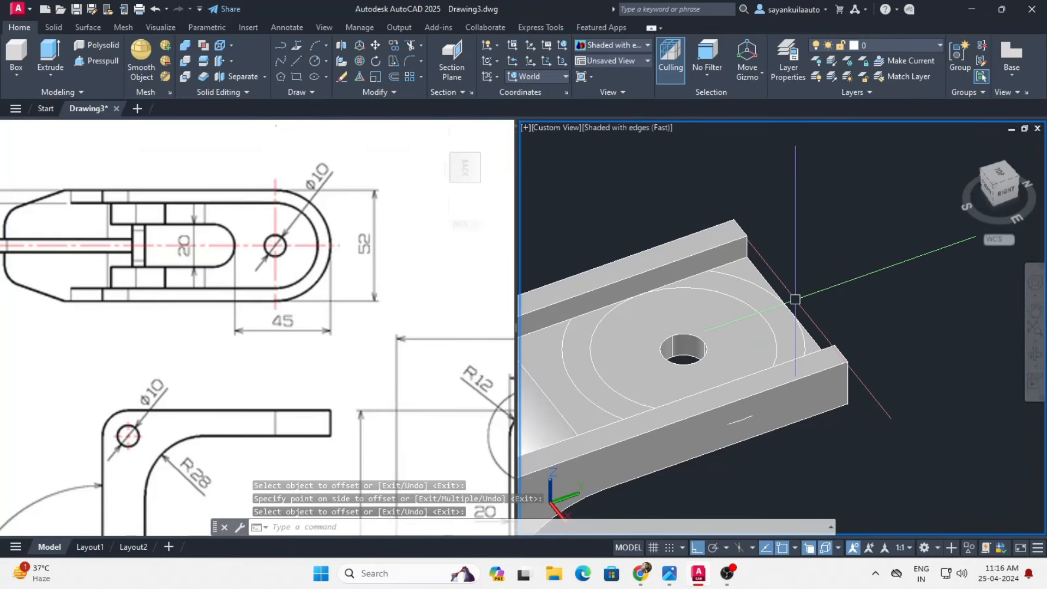
click(769, 288)
click(400, 48)
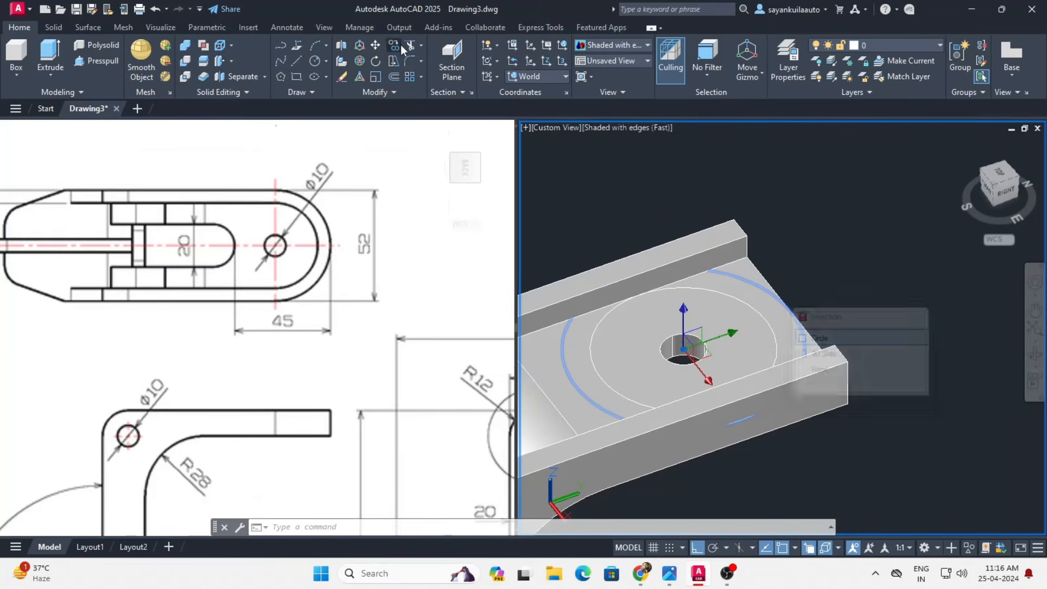
click(899, 293)
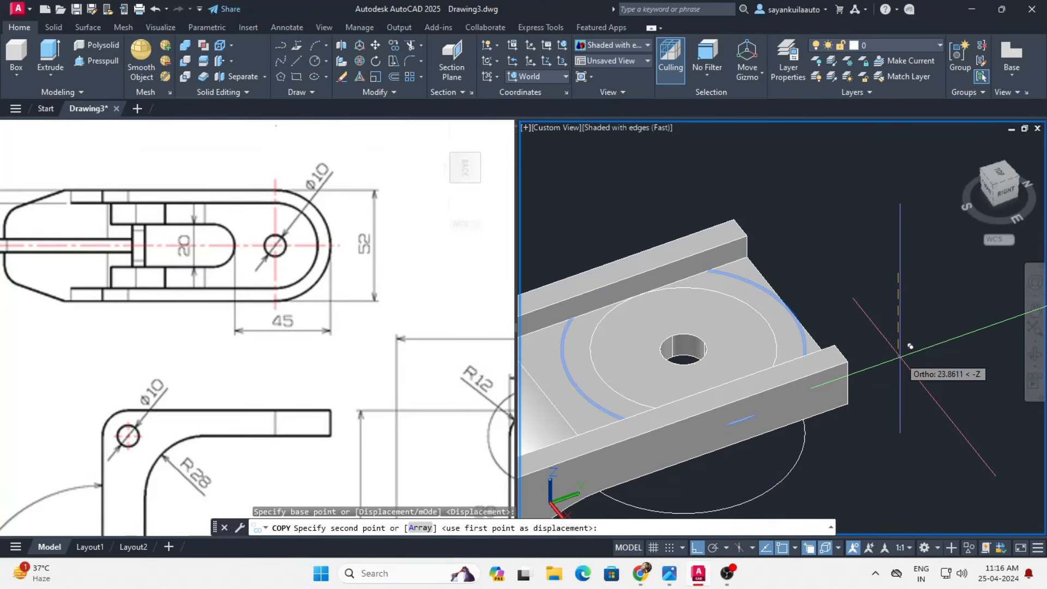
text(6)
key(Return)
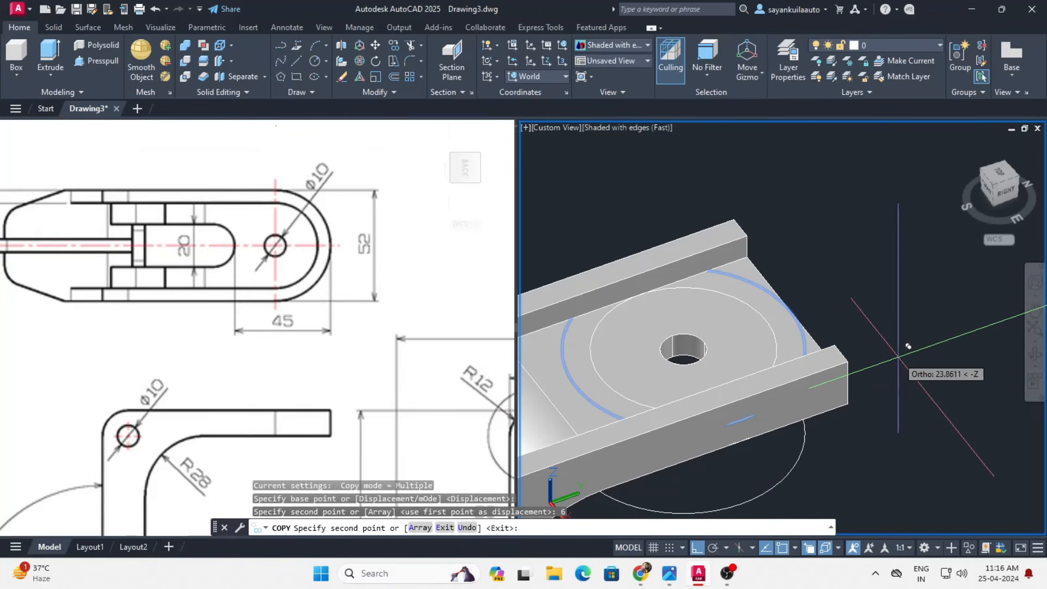
- Press-pull both corner areas outside the circle on the arm's underside upward to cut the arm's end round
shift+middle_drag(907, 379, 817, 265)
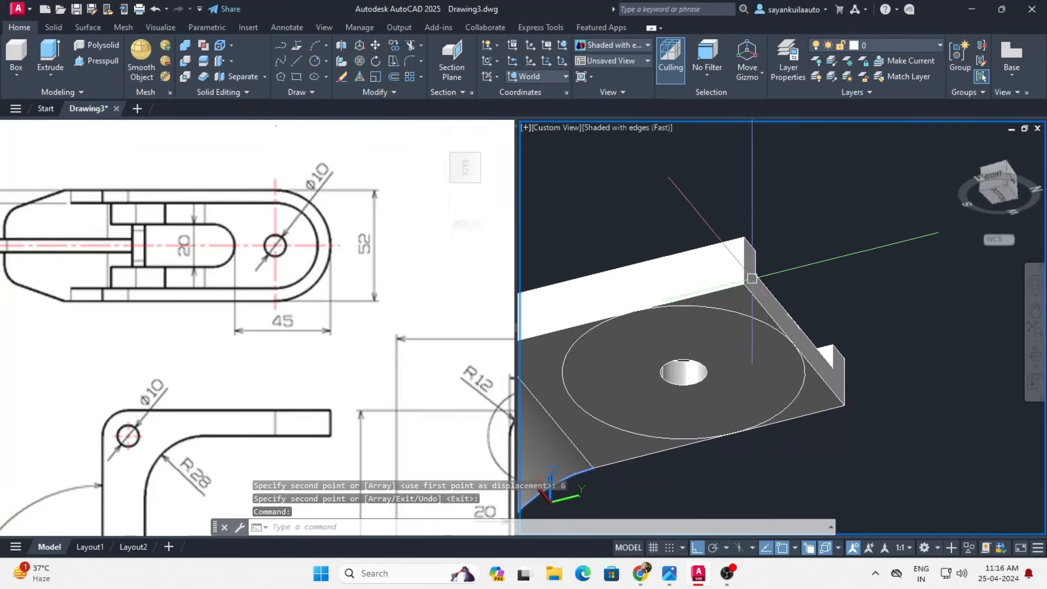
click(97, 60)
scroll(746, 301, up, 2)
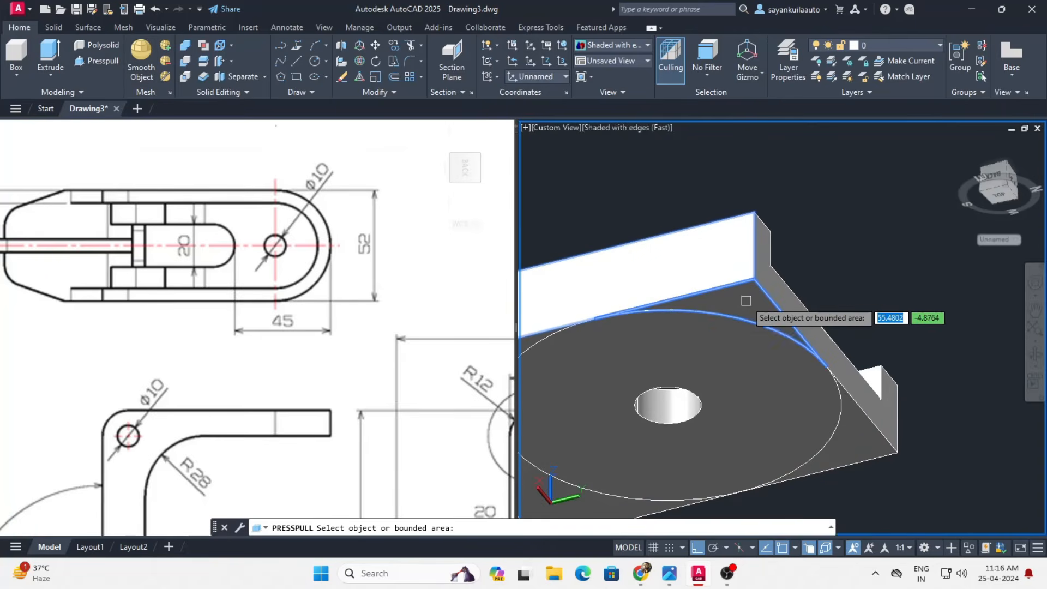
click(747, 301)
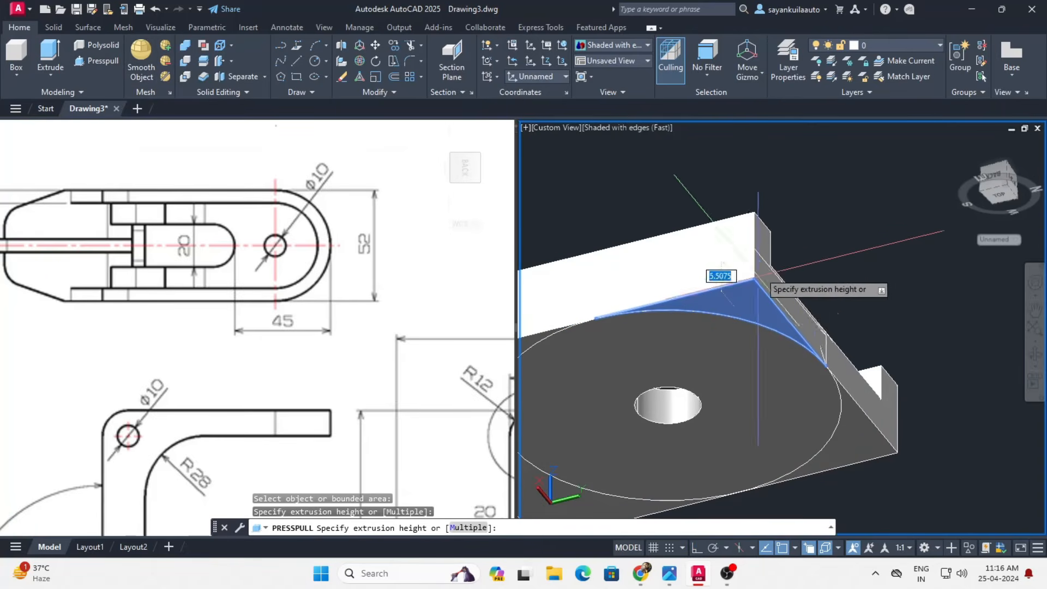
click(821, 149)
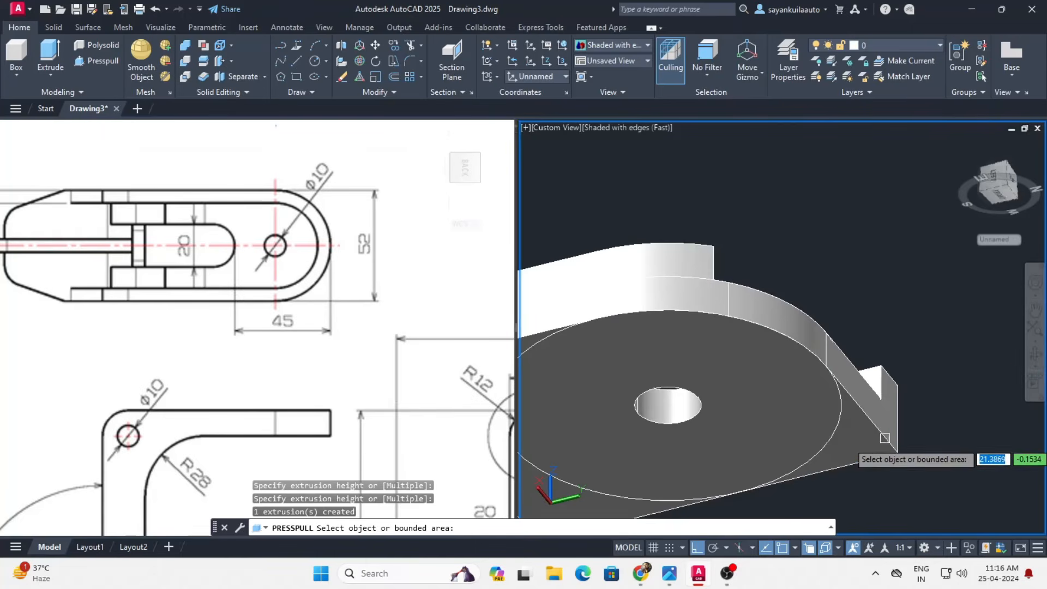
click(866, 444)
click(850, 254)
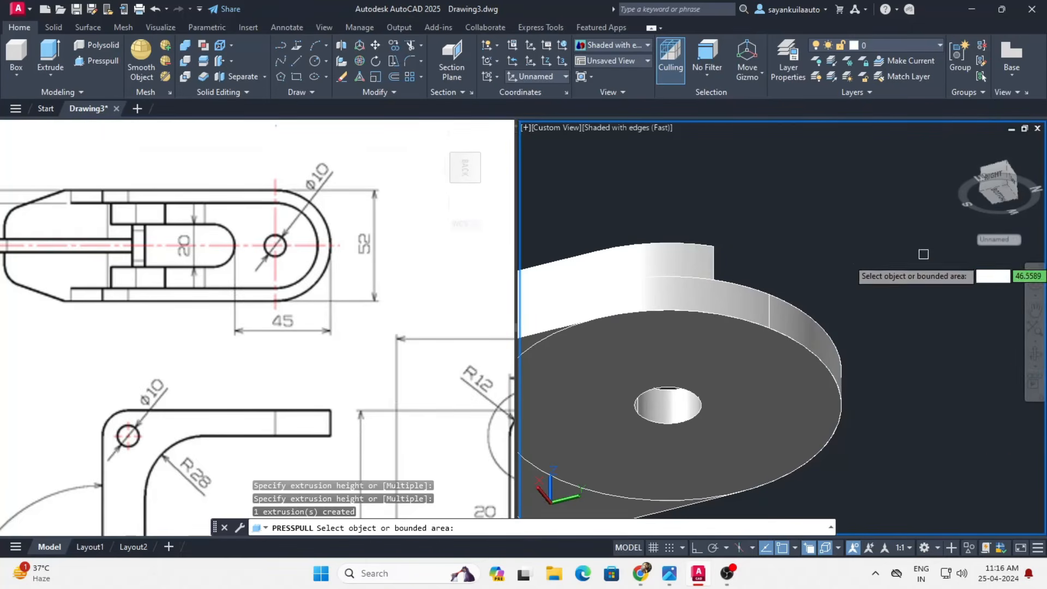
- Press-pull the band between the two circles on the arm's floor up 6 mm to form the rounded rim
shift+middle_drag(812, 231, 840, 360)
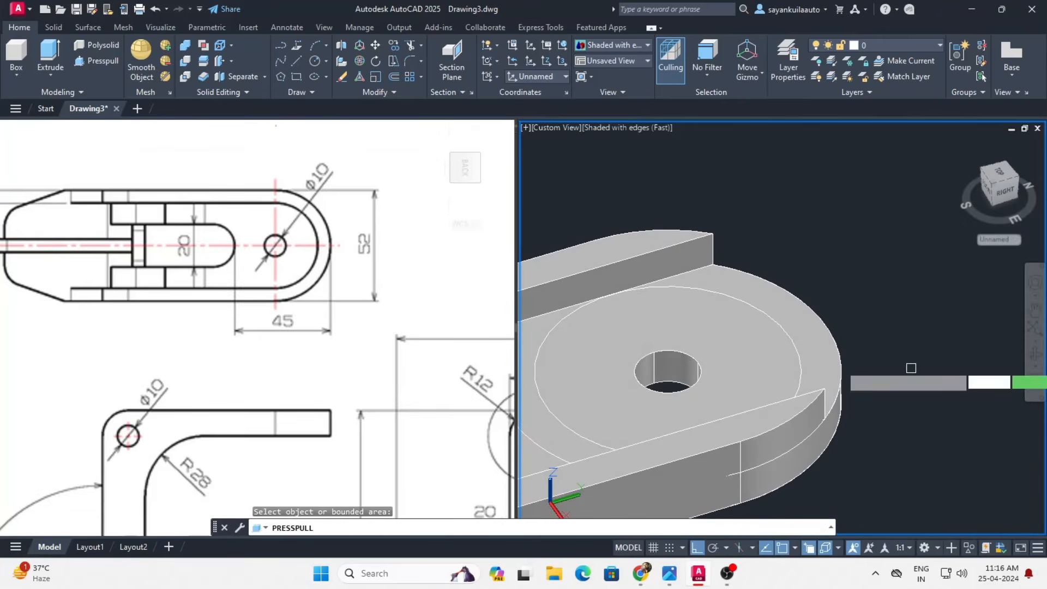
click(815, 335)
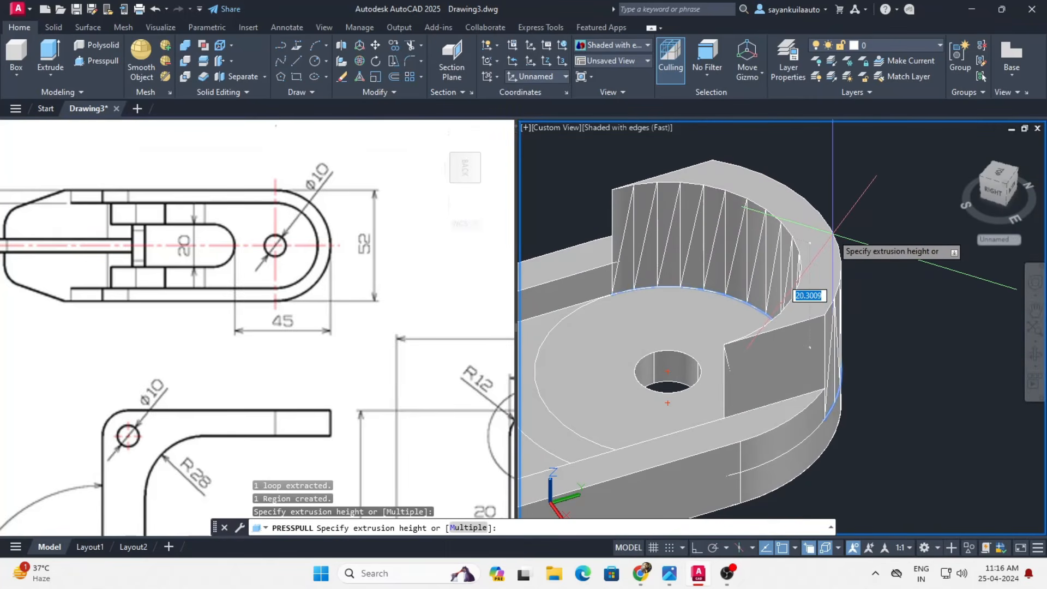
key(Return)
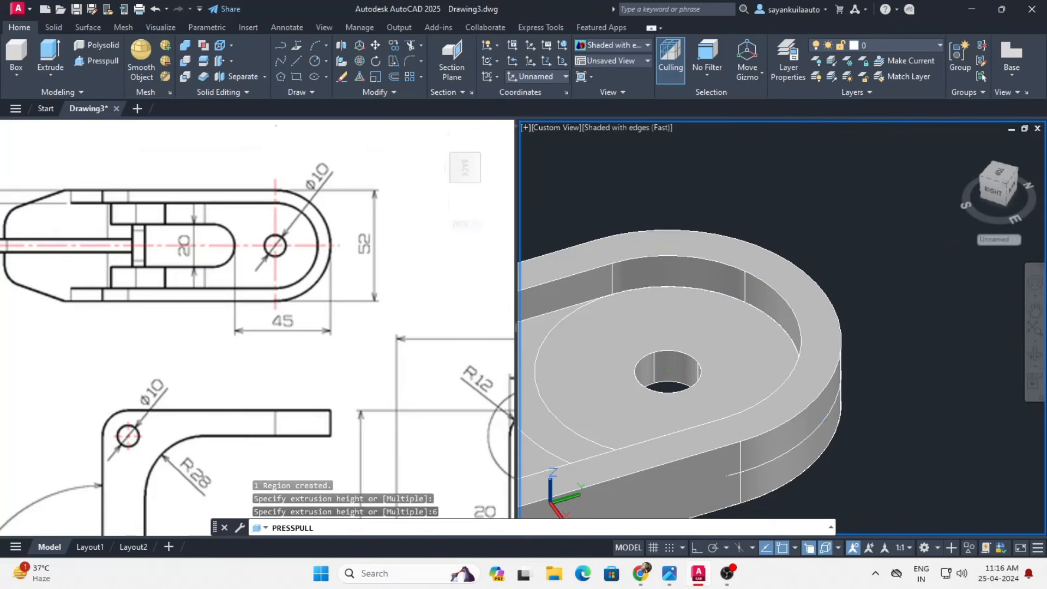
scroll(832, 279, down, 4)
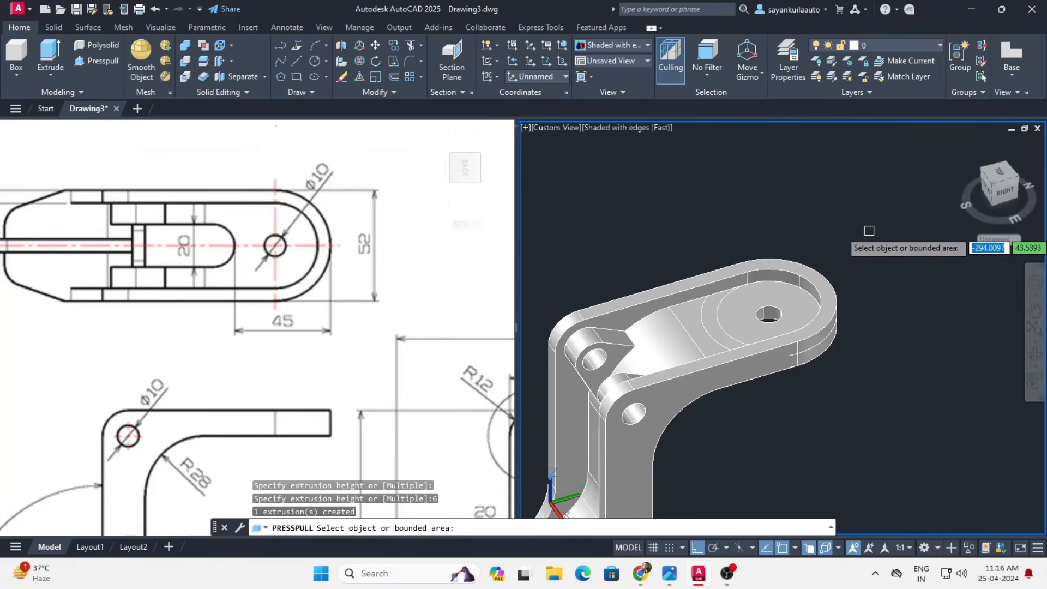
- Erase the construction circles left around the arm's rounded end and hole
click(804, 241)
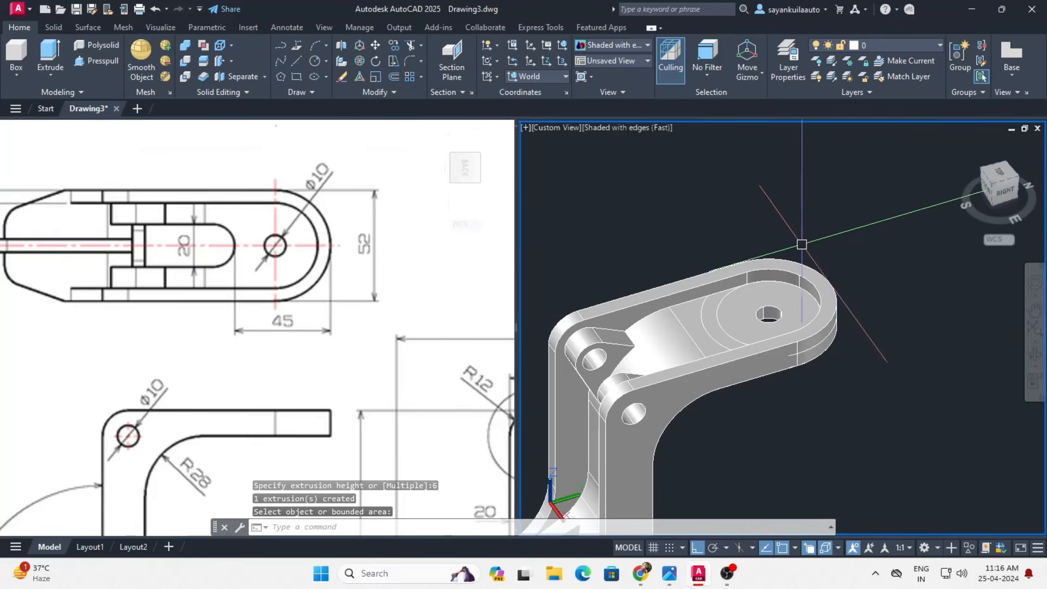
click(834, 380)
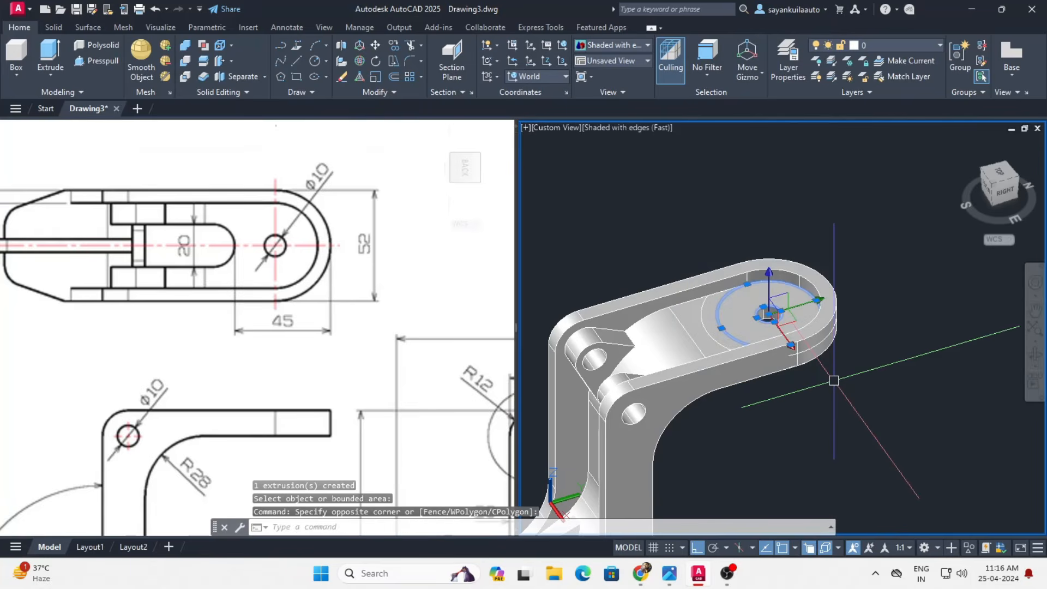
key(Delete)
click(815, 349)
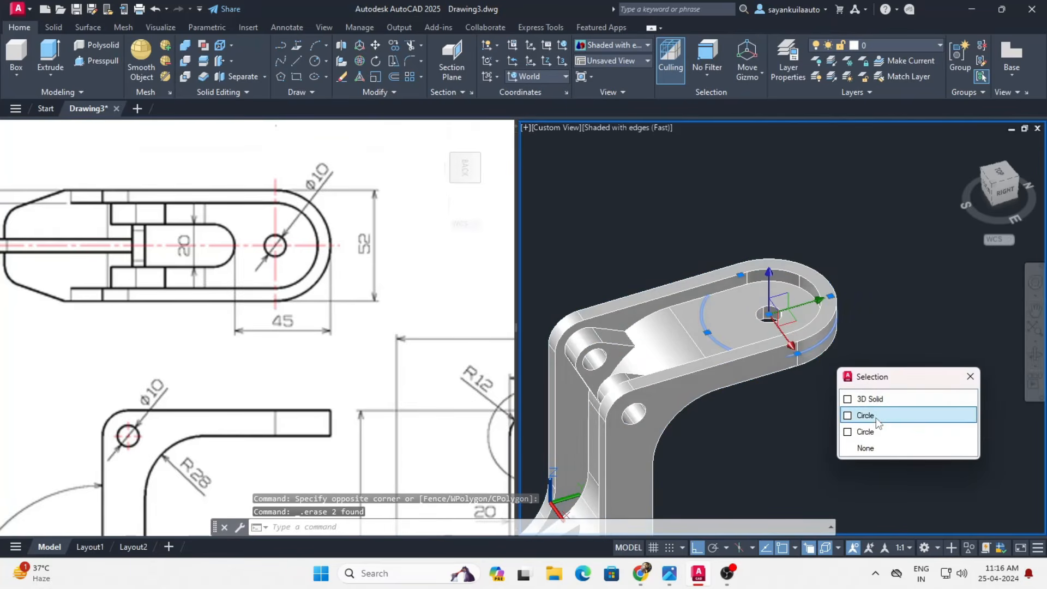
click(864, 413)
key(Delete)
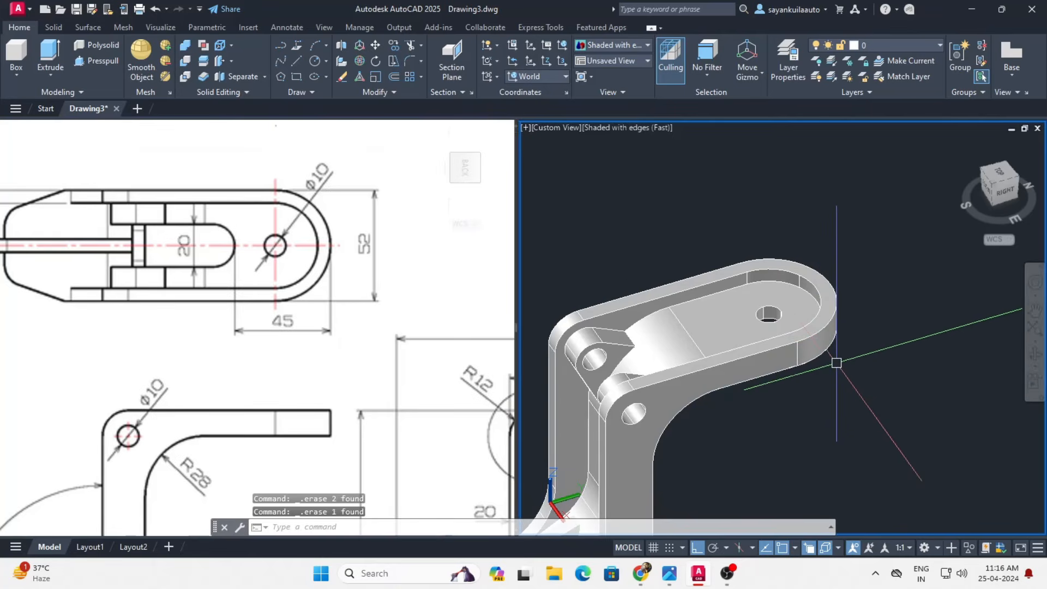
click(693, 250)
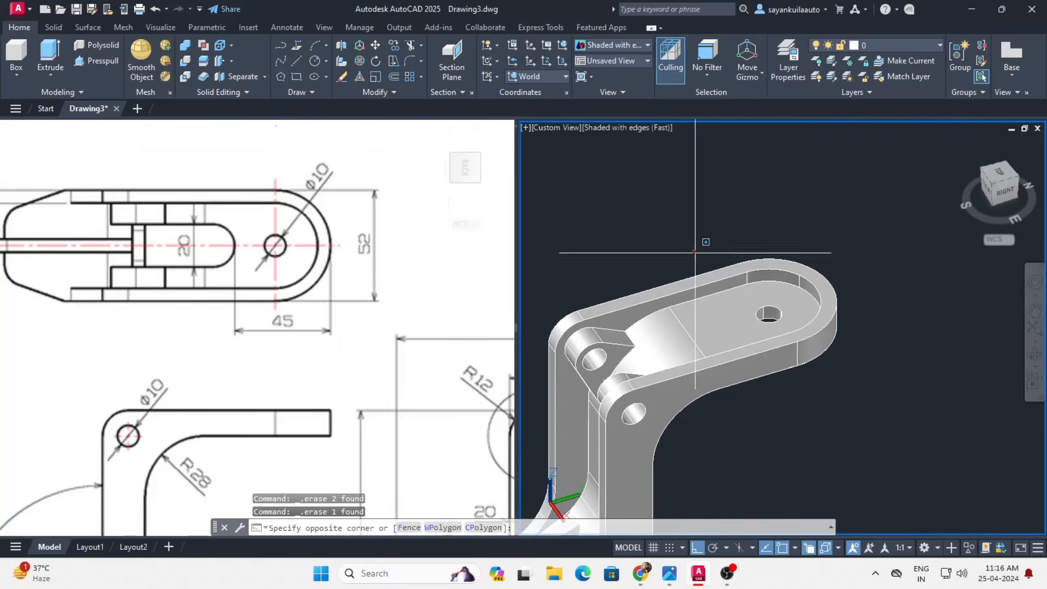
click(912, 440)
- Examine the reference drawing's isometric, front and top views for the slot's shape and dimensions
scroll(806, 275, down, 2)
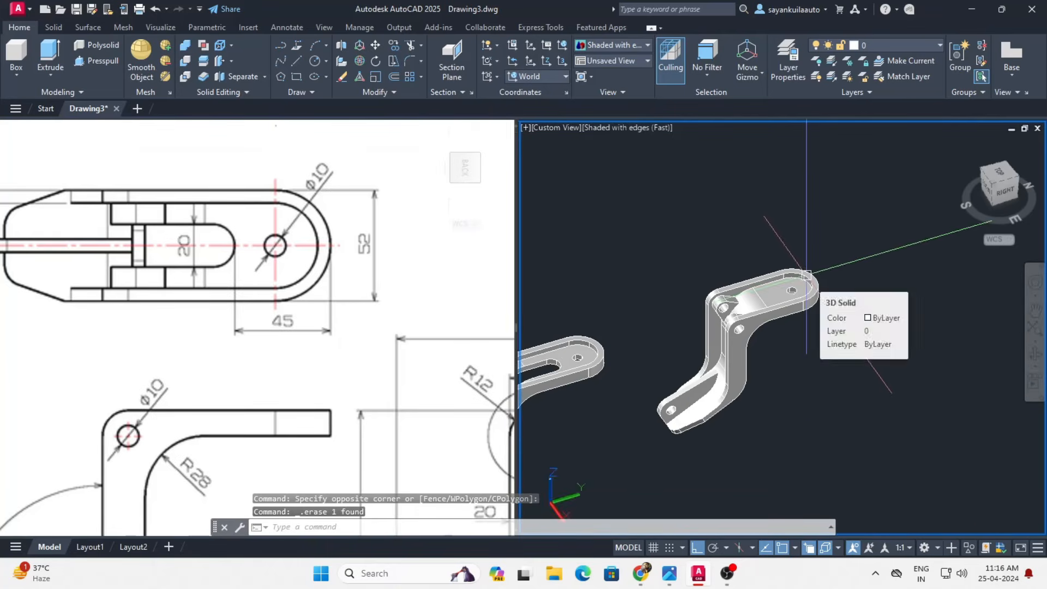
click(303, 337)
scroll(304, 337, down, 3)
scroll(410, 423, up, 6)
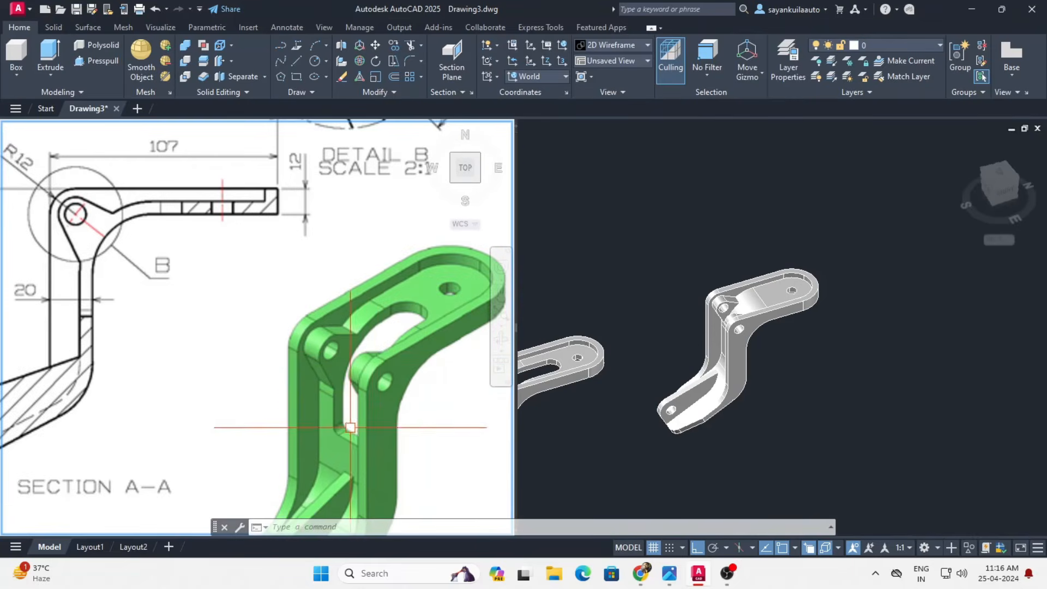
scroll(357, 418, down, 5)
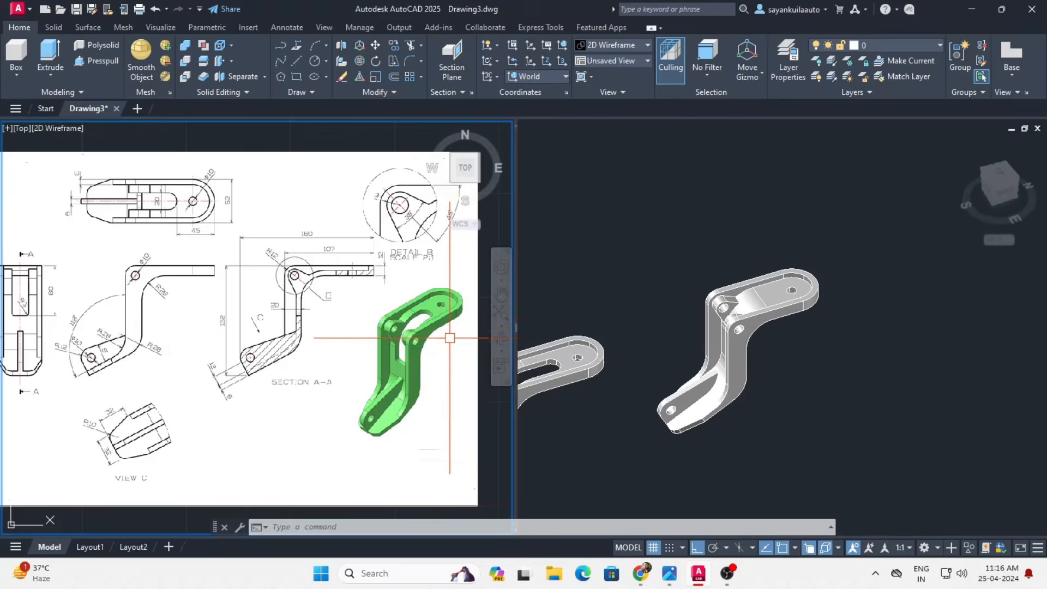
scroll(179, 307, up, 5)
scroll(181, 307, up, 2)
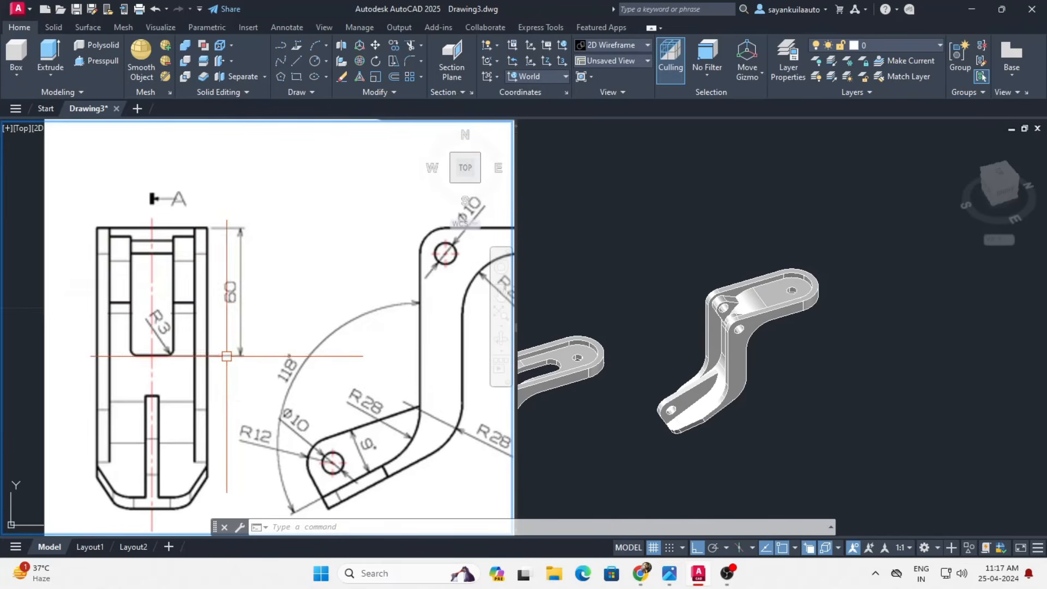
scroll(182, 352, down, 4)
scroll(182, 352, down, 3)
scroll(315, 330, up, 2)
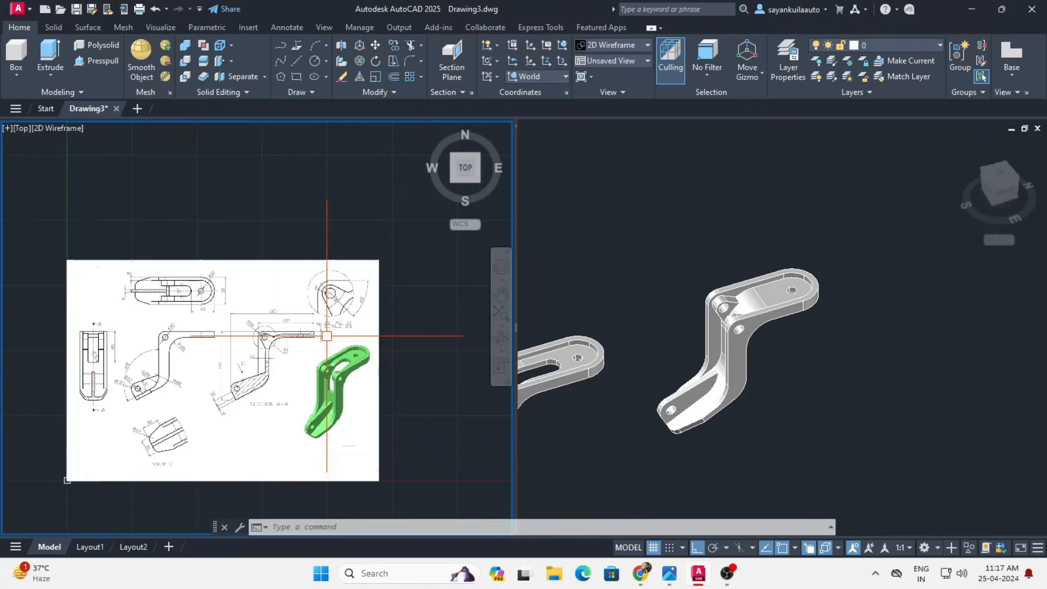
scroll(218, 310, up, 5)
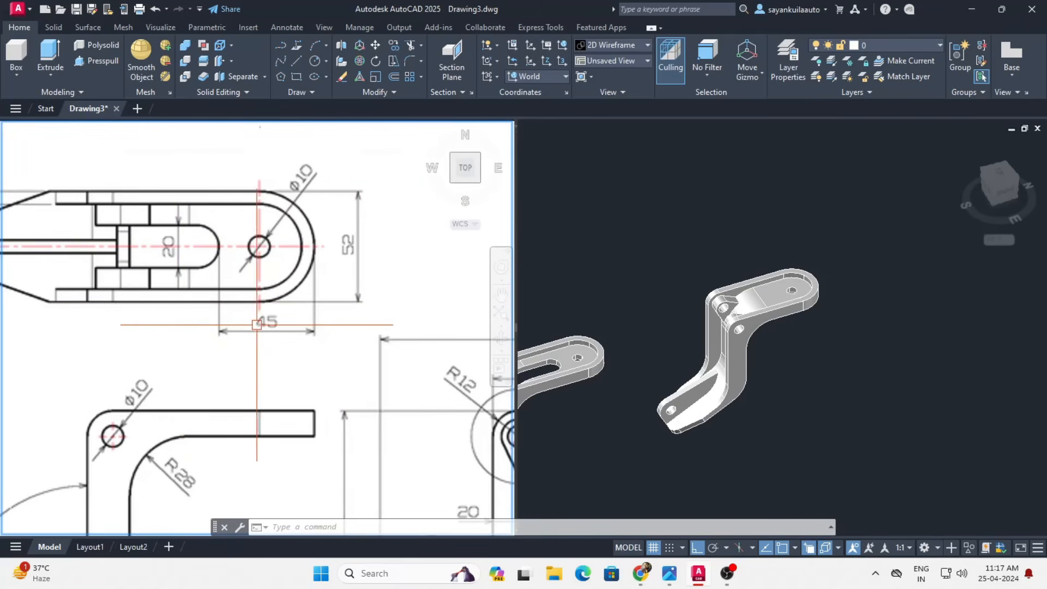
- Switch the model viewport to the Front view
click(630, 267)
scroll(631, 266, down, 2)
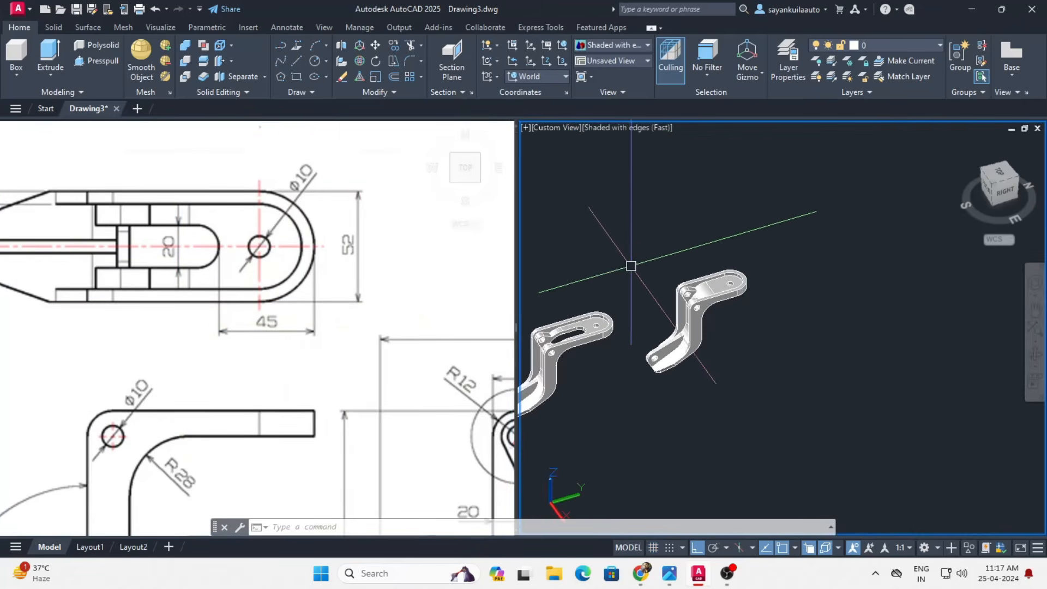
click(548, 129)
click(595, 218)
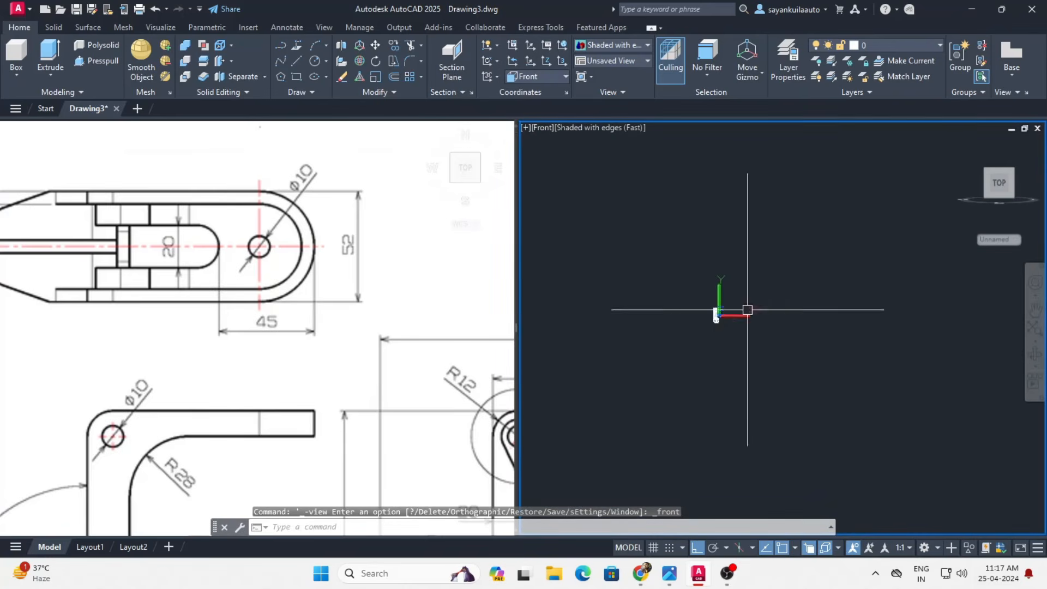
- Erase the other bracket solid that already has its slot, keeping the bracket being modelled
scroll(736, 316, up, 5)
shift+middle_drag(747, 298, 723, 320)
scroll(654, 326, down, 5)
scroll(786, 210, up, 6)
click(708, 279)
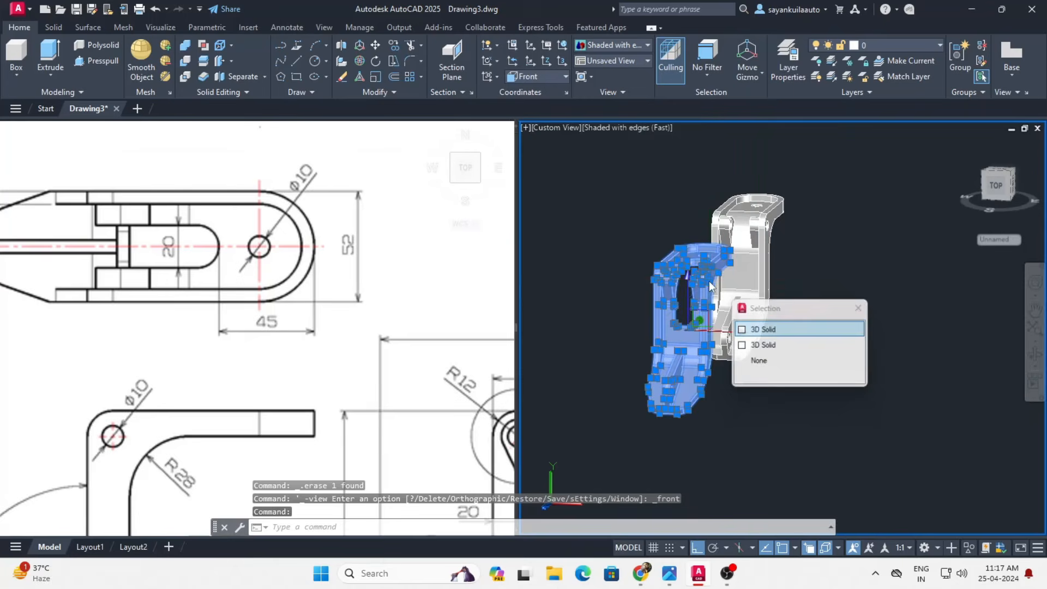
click(747, 327)
key(Delete)
- Restore the Front view in the model viewport and frame the remaining bracket
click(559, 130)
click(600, 219)
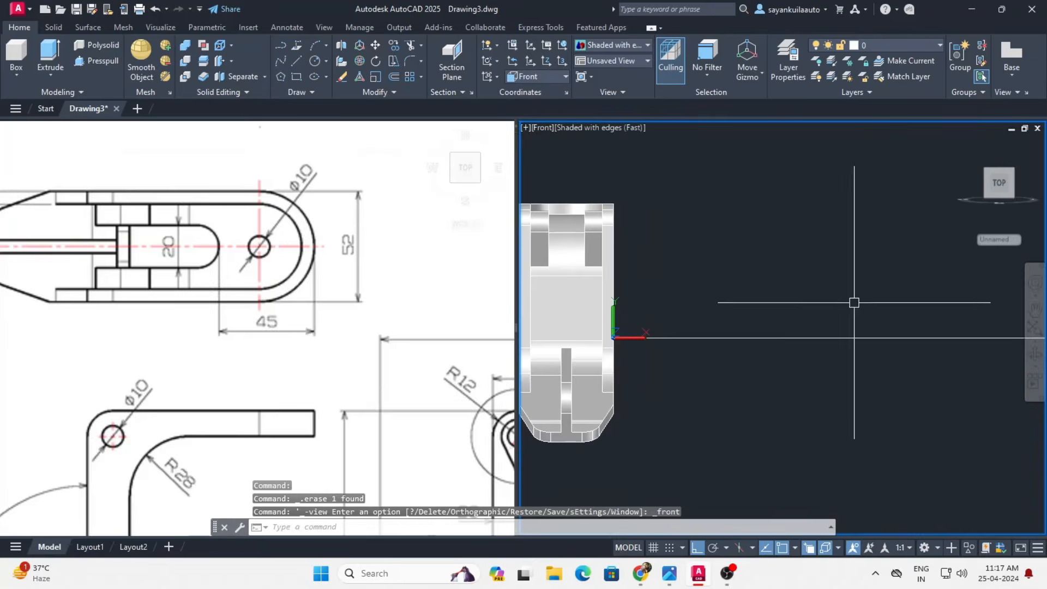
scroll(854, 303, down, 4)
scroll(687, 283, up, 3)
scroll(639, 217, up, 2)
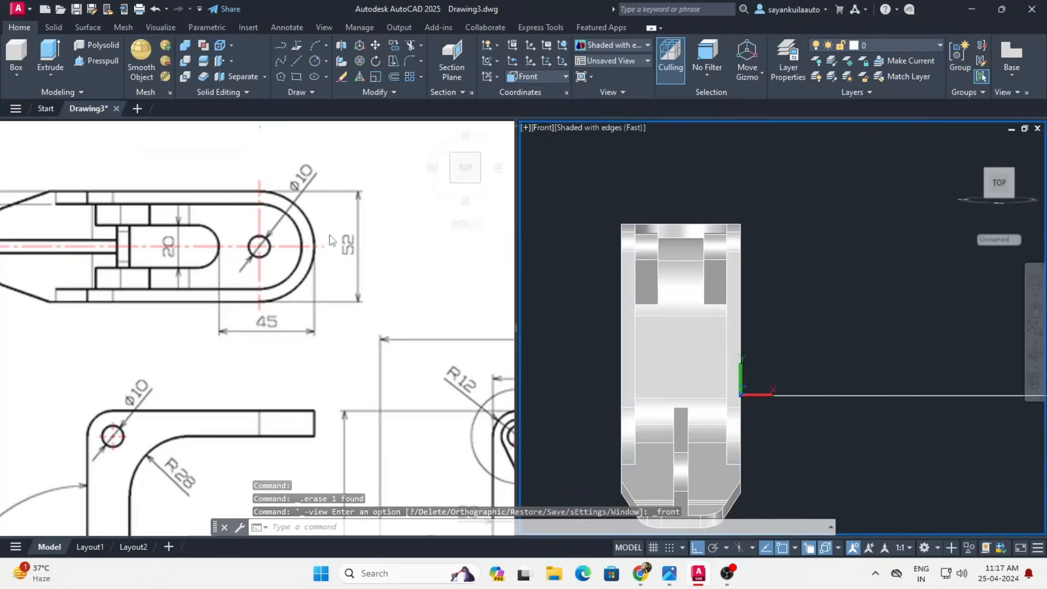
- Draw a 20 by 60 rectangle downward from the bracket's upper edge, its first corner offset 10 from that edge's midpoint
click(329, 234)
scroll(206, 355, down, 4)
scroll(234, 331, up, 6)
scroll(255, 304, down, 2)
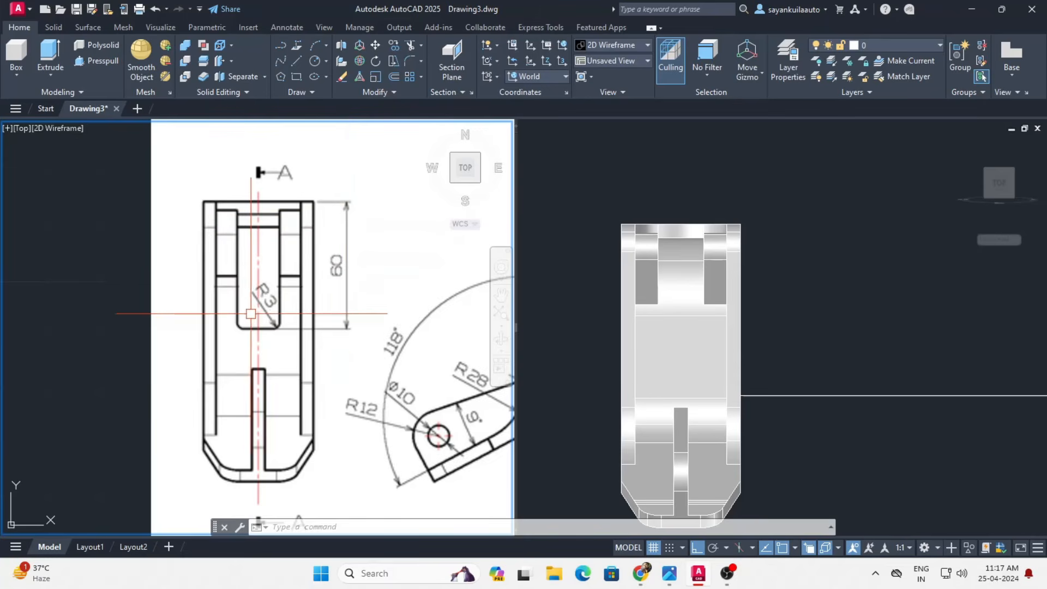
scroll(258, 307, down, 3)
scroll(292, 250, up, 4)
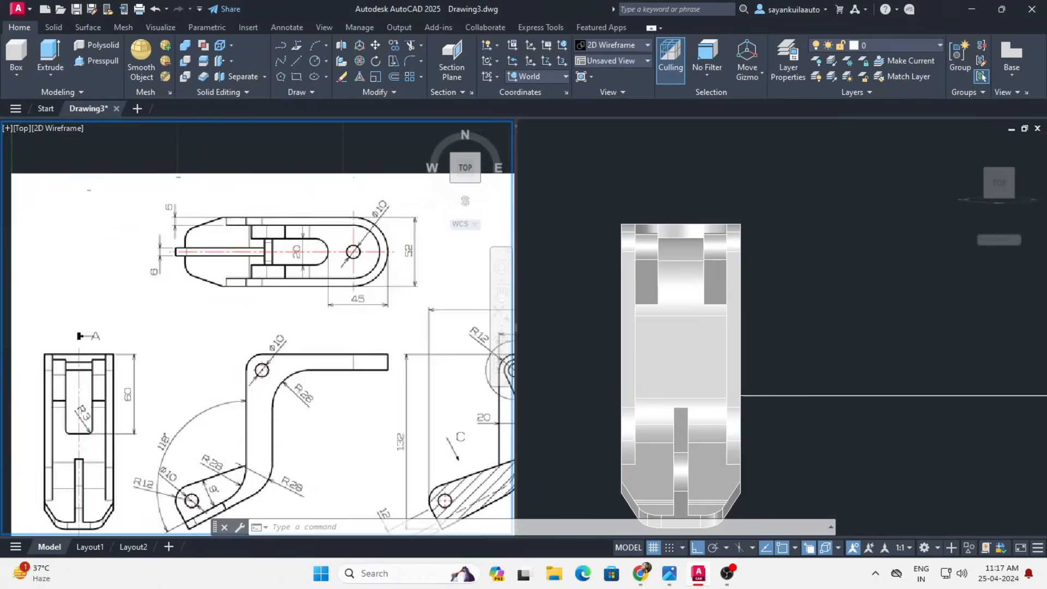
click(820, 197)
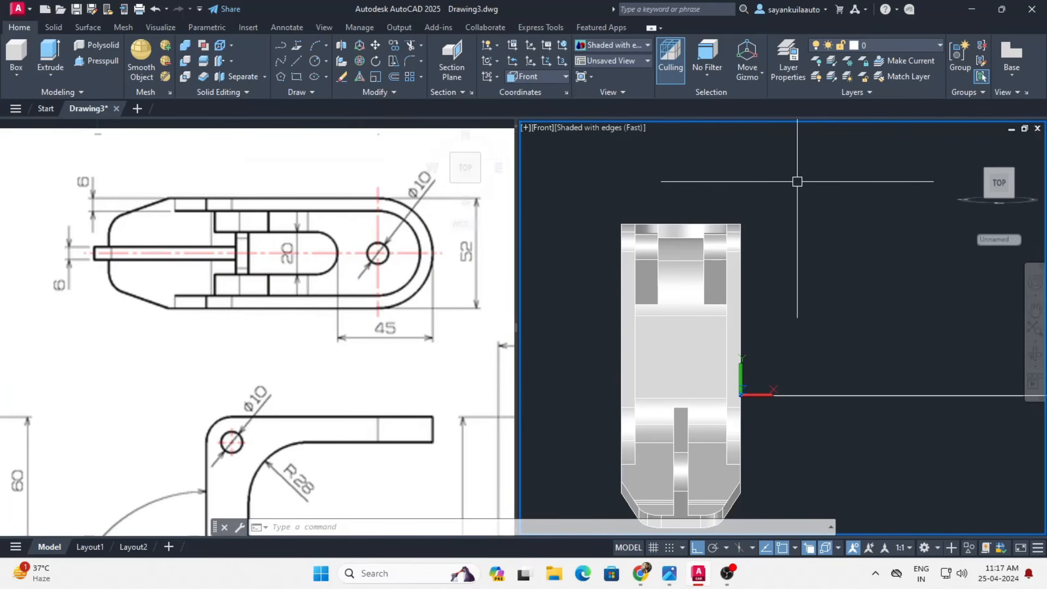
text(REC)
key(Return)
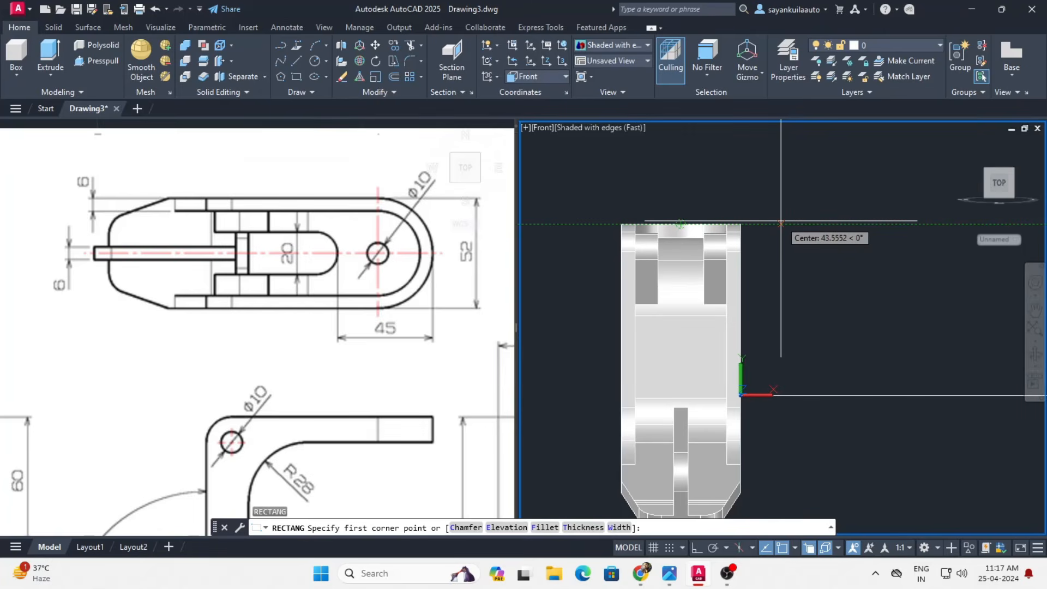
key(Return)
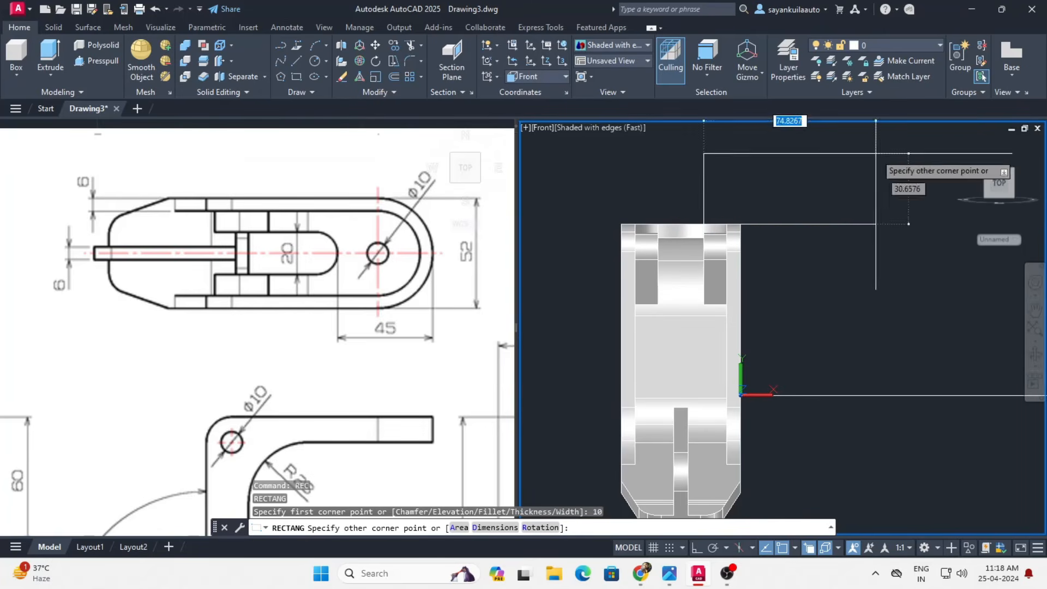
click(490, 528)
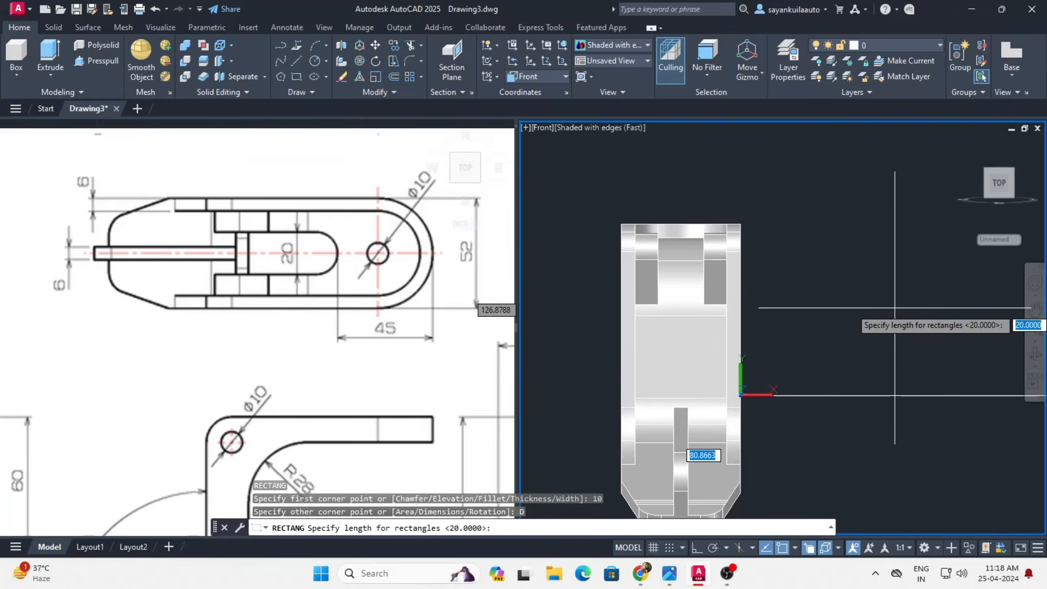
key(Return)
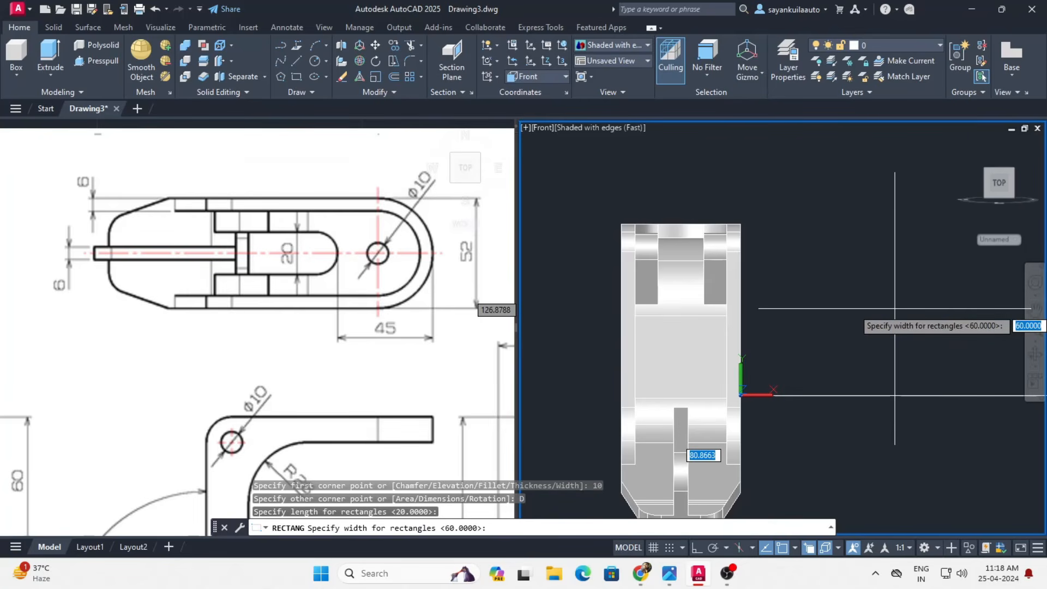
key(Return)
scroll(834, 185, down, 2)
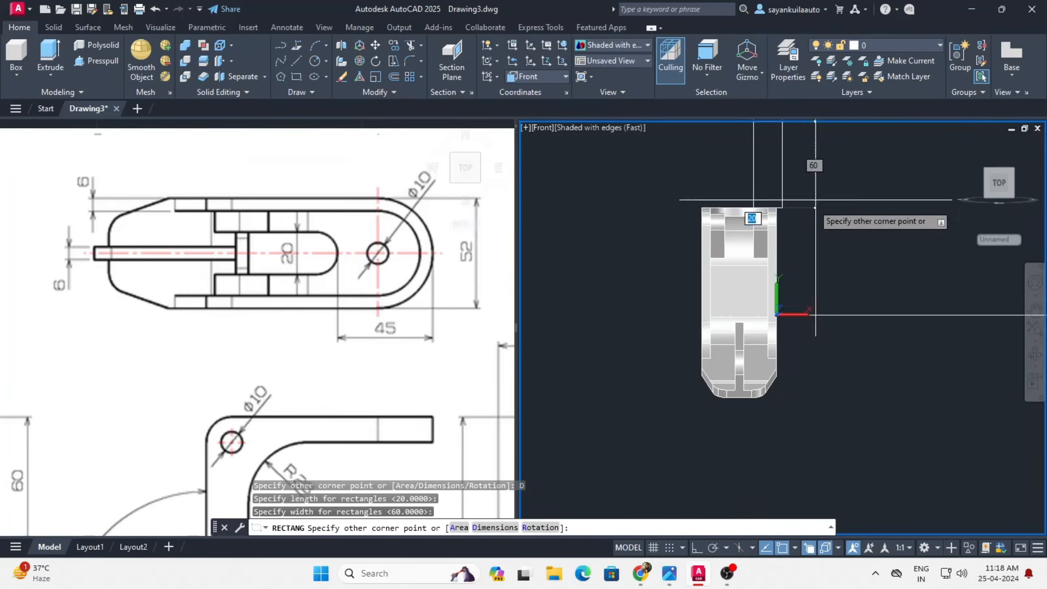
click(640, 428)
- Examine the reference drawing's top view for the slot's distance from the rounded arm end
shift+middle_drag(881, 278, 756, 324)
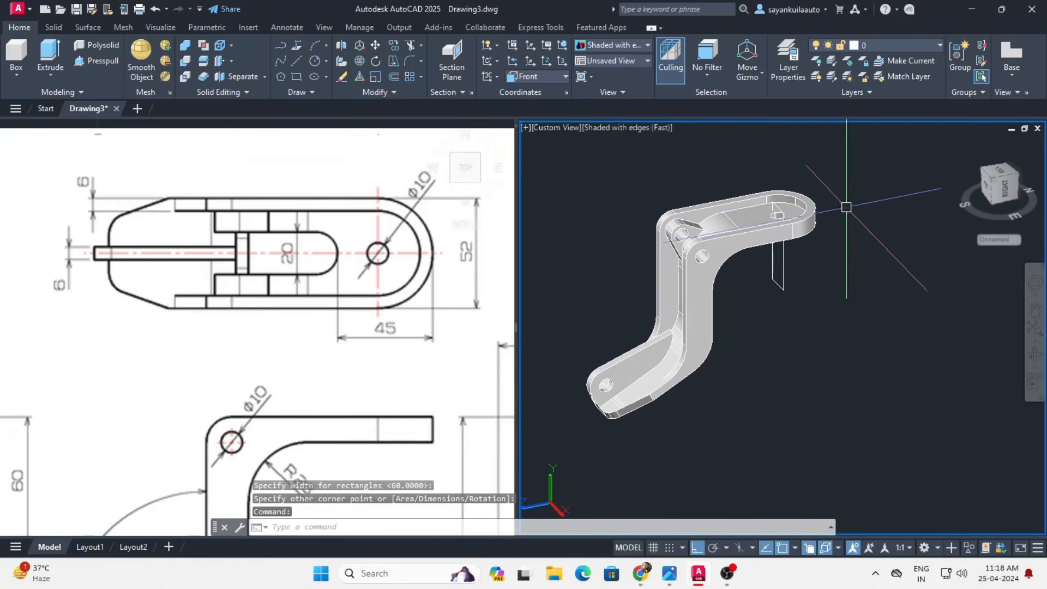
scroll(785, 201, up, 5)
scroll(807, 202, up, 3)
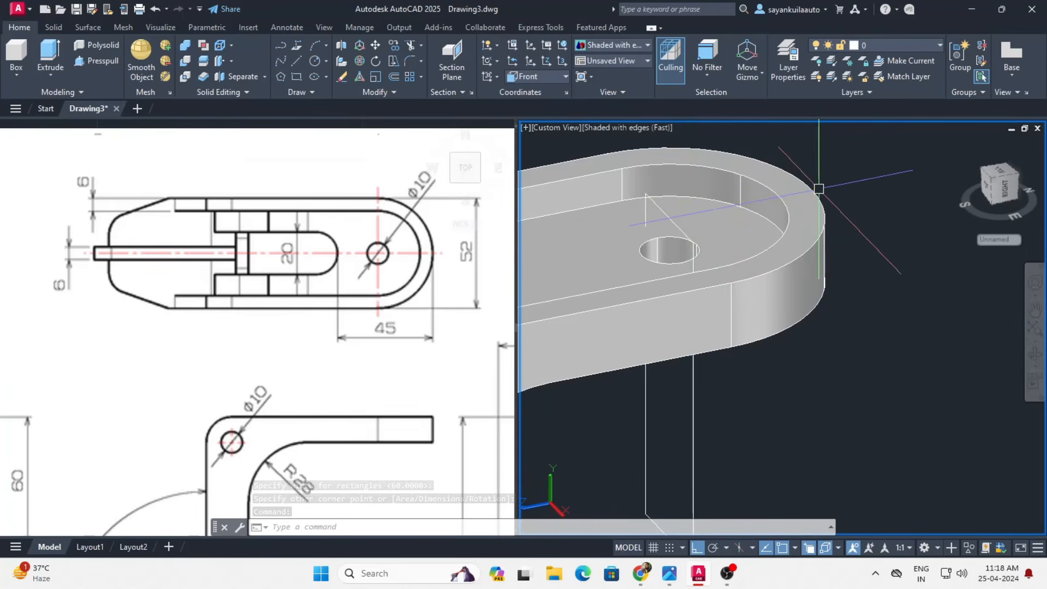
scroll(629, 296, down, 3)
click(269, 366)
scroll(270, 366, down, 3)
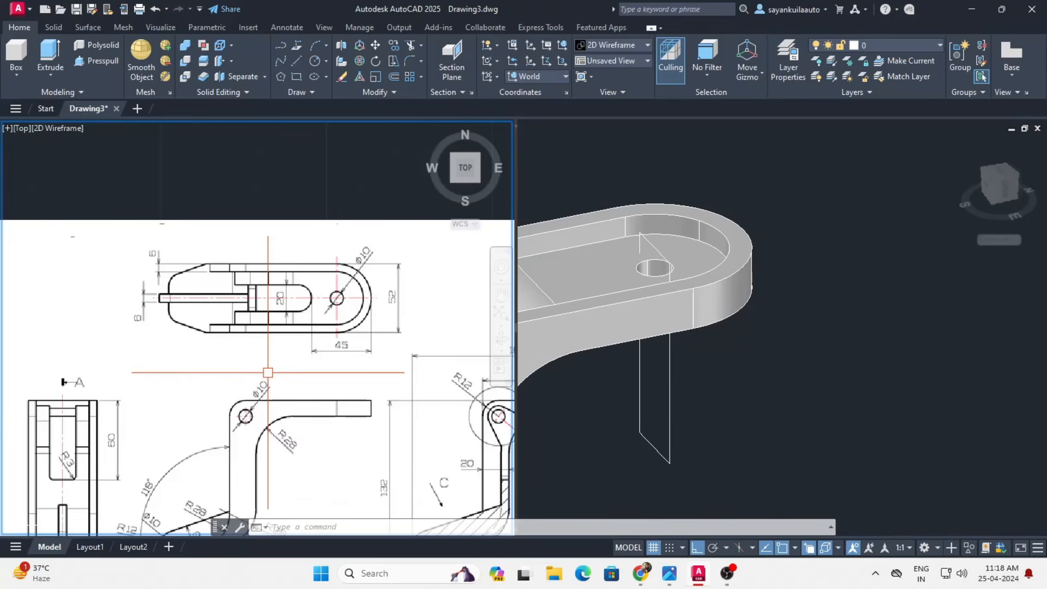
scroll(134, 307, down, 3)
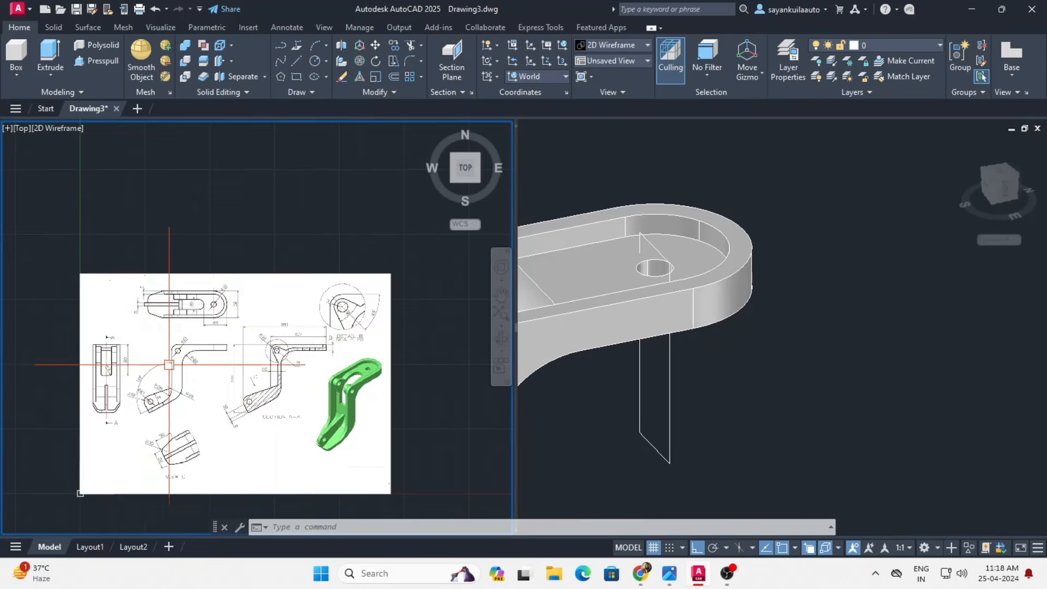
scroll(135, 359, up, 5)
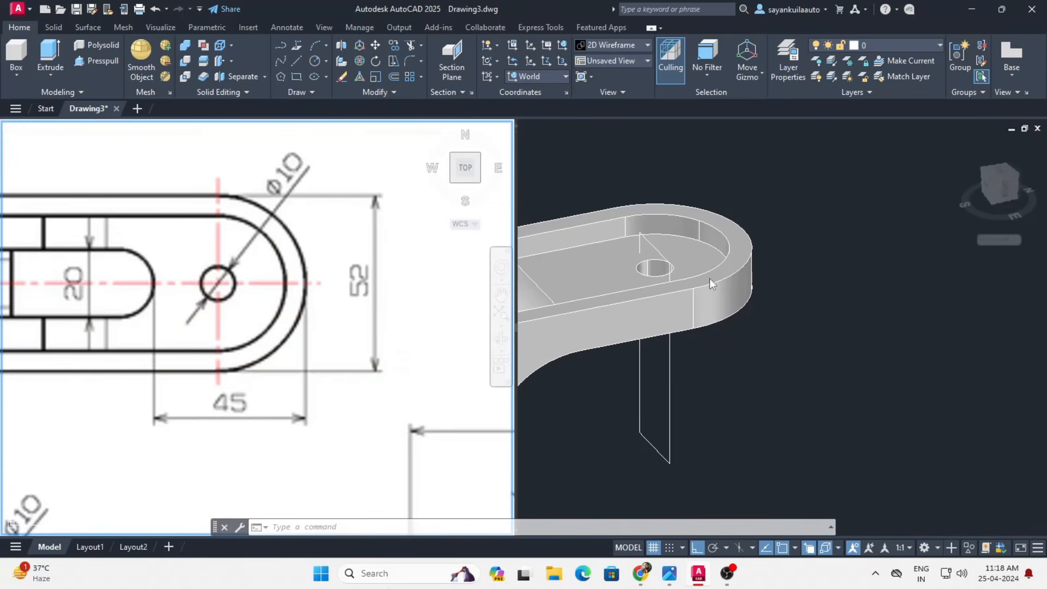
- Measure the distance from the midpoint of the rectangle's upper edge to the outer tip of the rounded arm end
click(801, 222)
scroll(801, 222, down, 1)
middle_drag(684, 244, 723, 287)
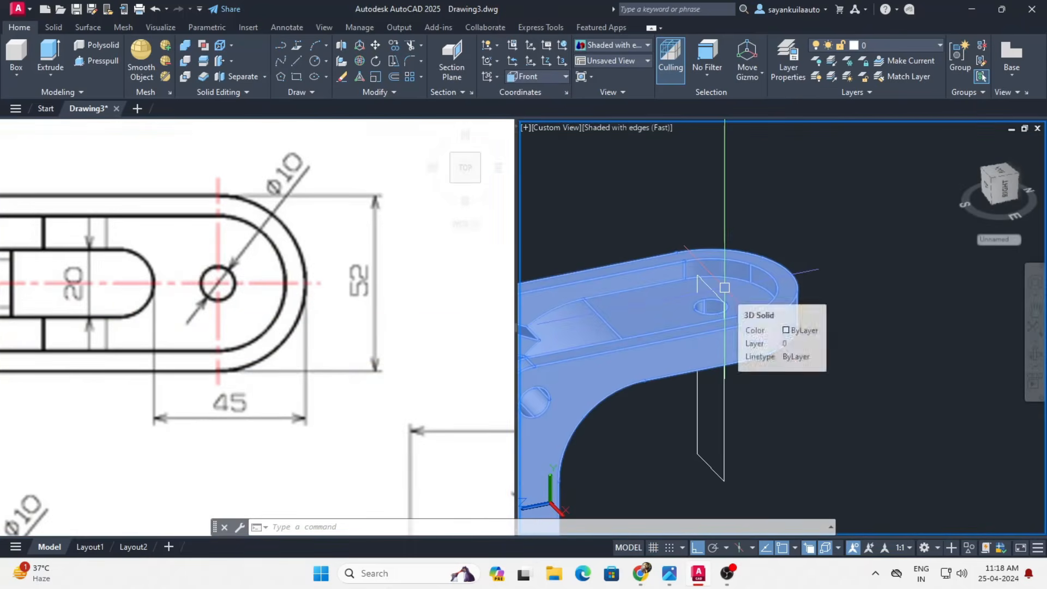
text(di)
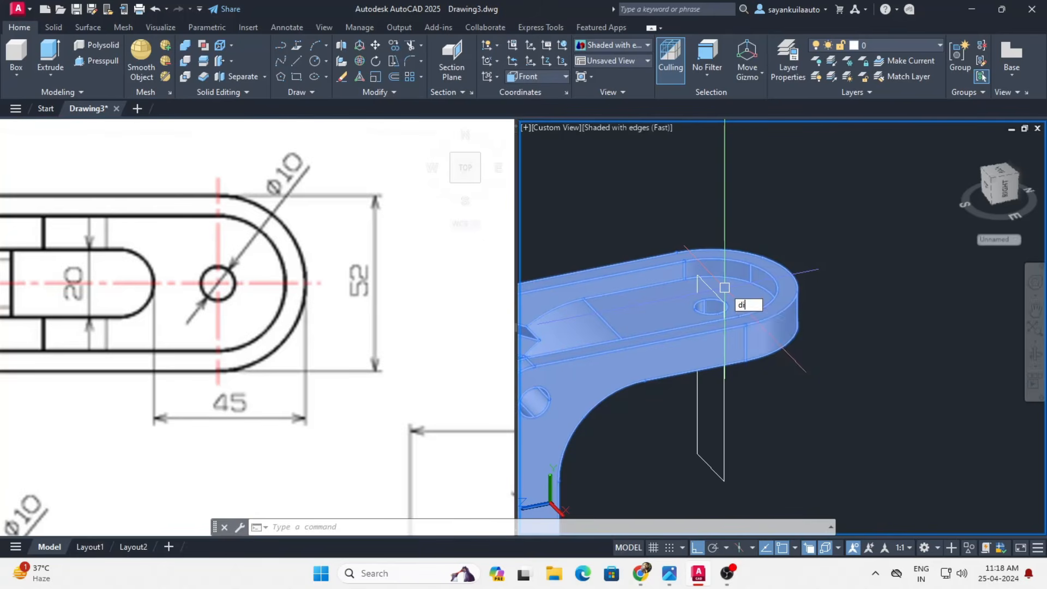
key(Return)
scroll(723, 287, up, 2)
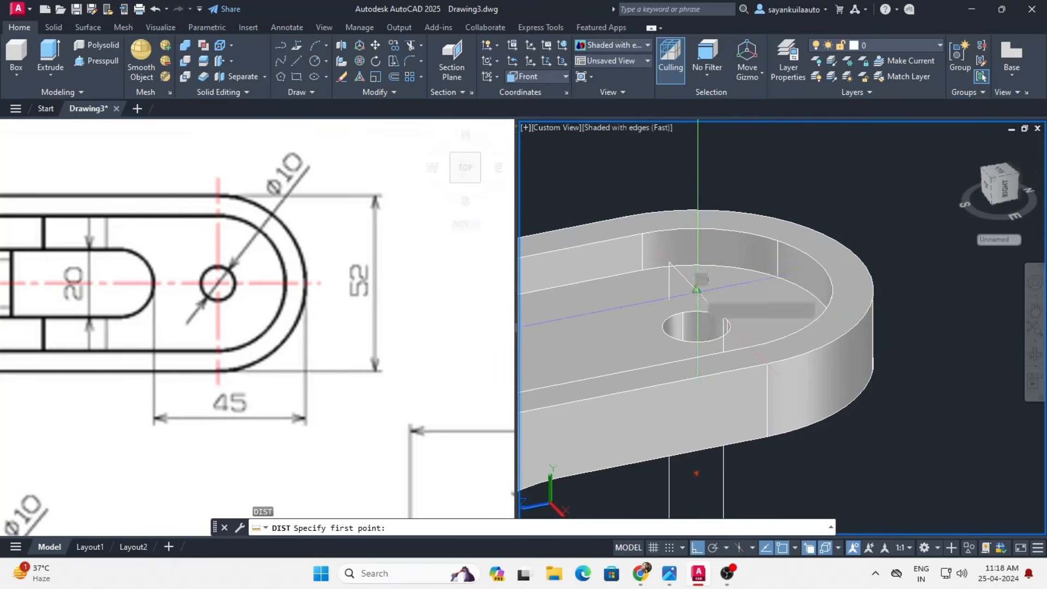
click(696, 289)
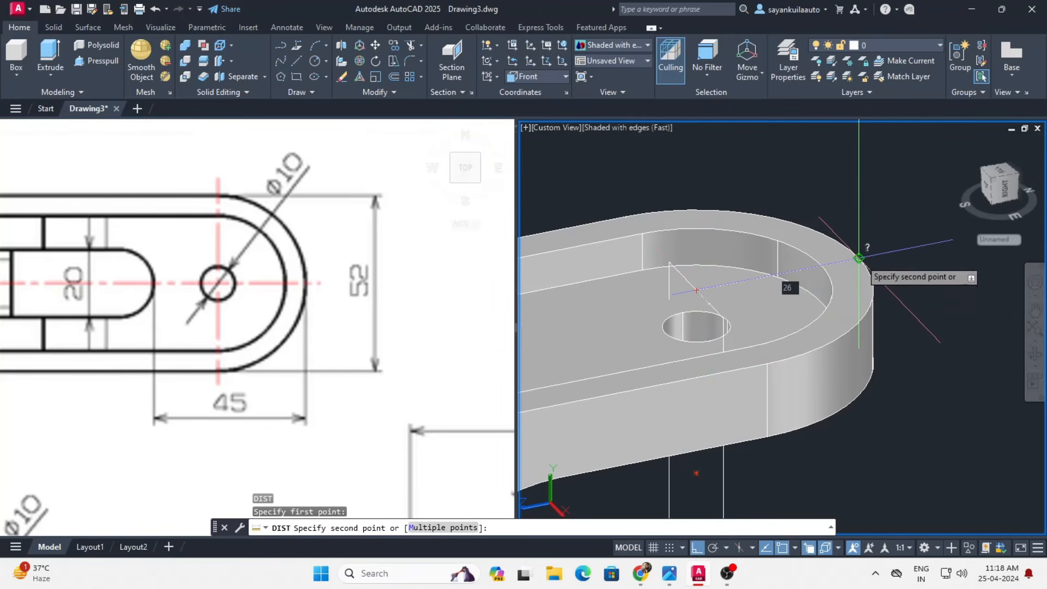
click(859, 257)
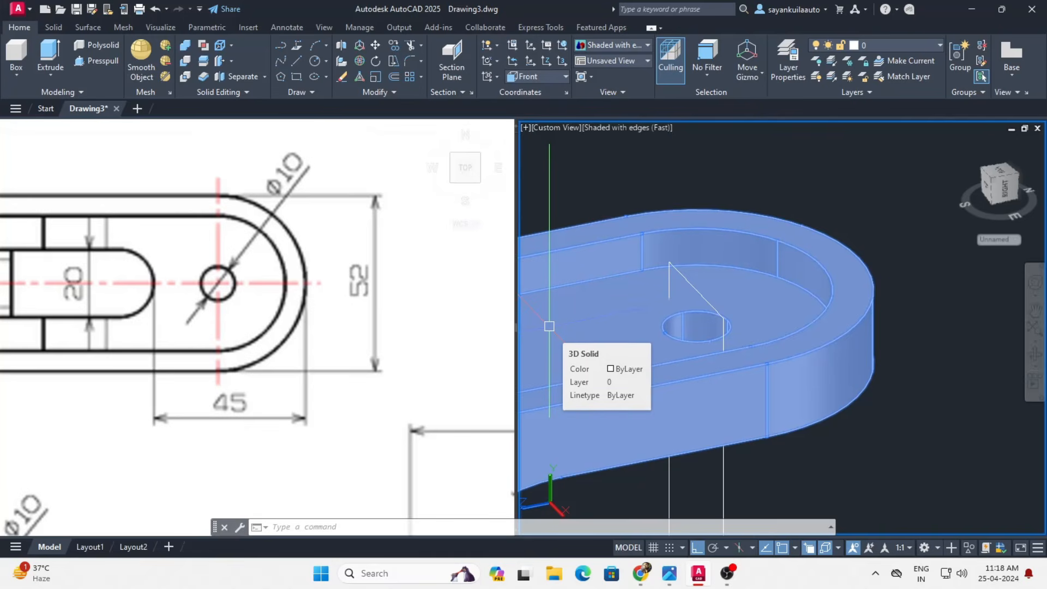
- Move the slot rectangle 19 along the arm, away from the rounded end and toward the bend
text(m)
key(Return)
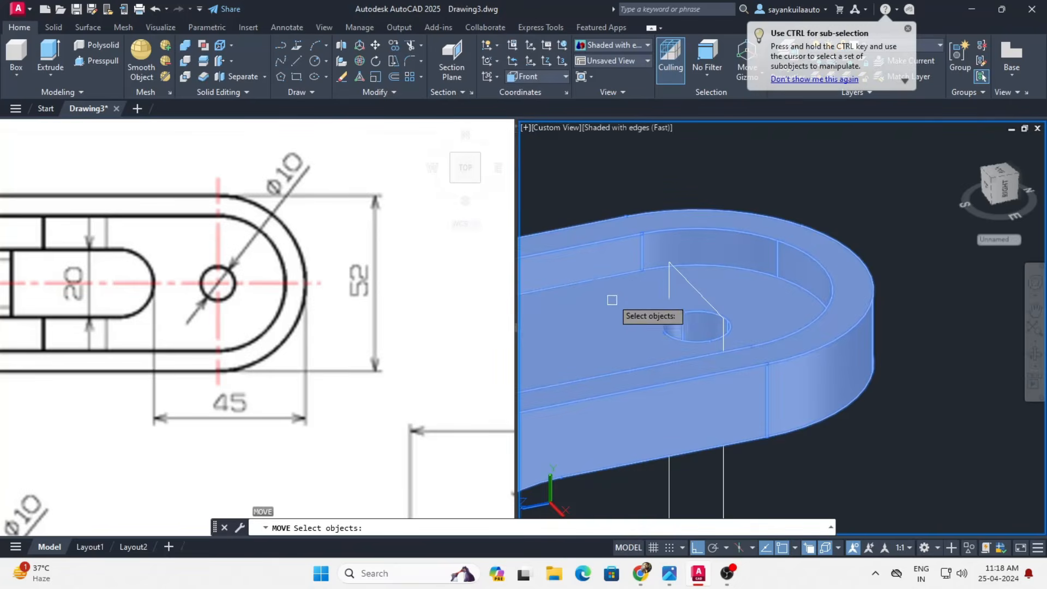
click(683, 281)
click(730, 329)
key(Return)
scroll(751, 158, down, 2)
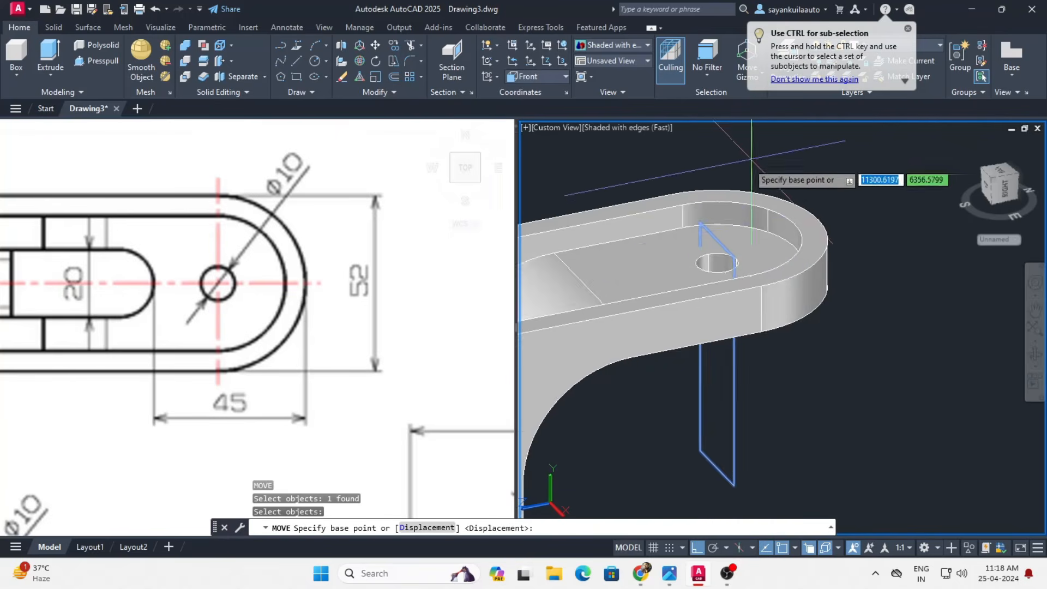
scroll(827, 192, down, 3)
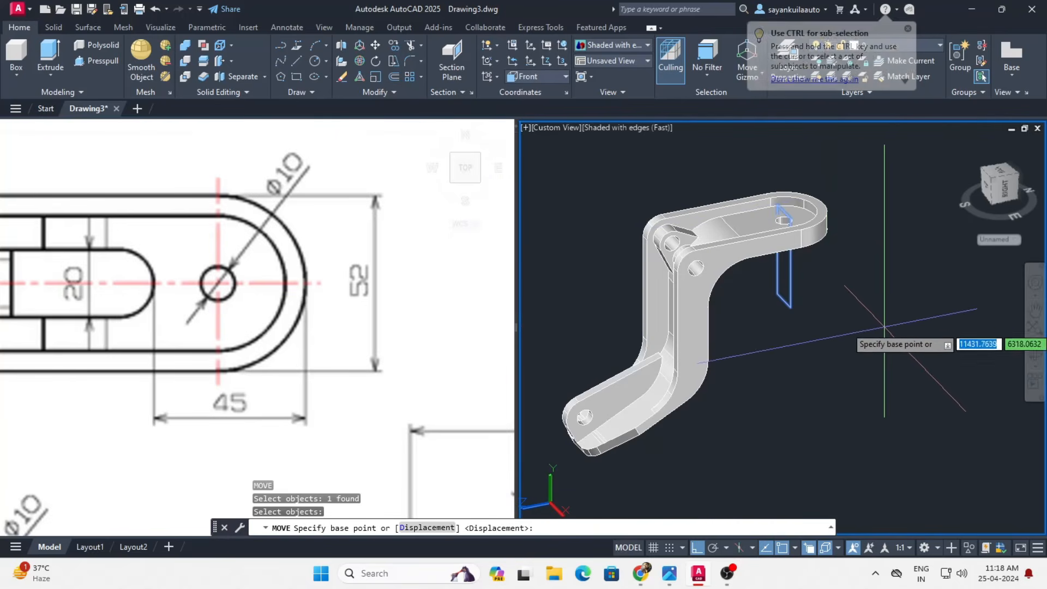
click(899, 355)
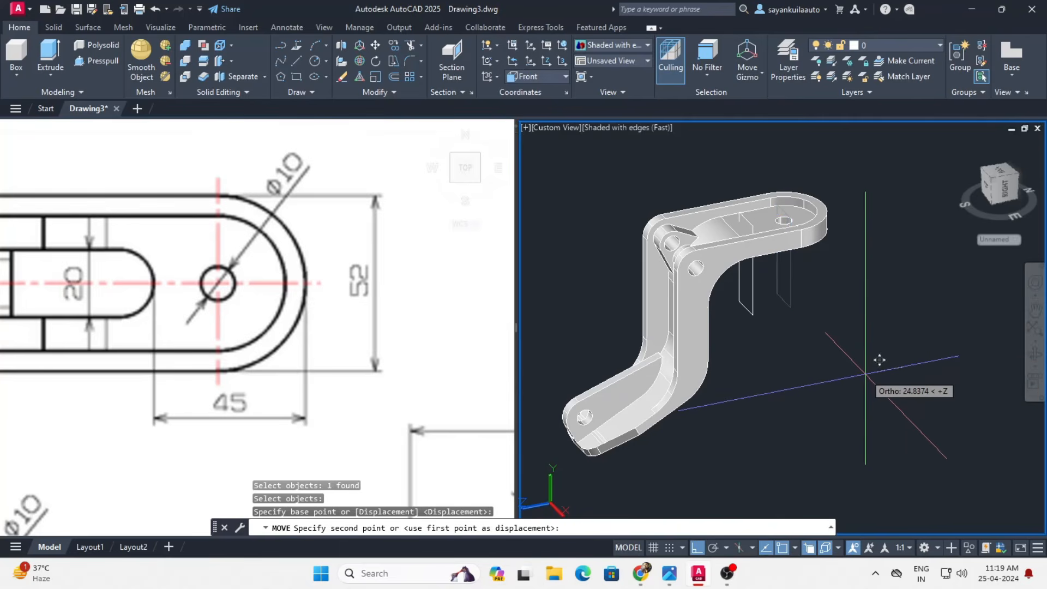
text(19)
key(Return)
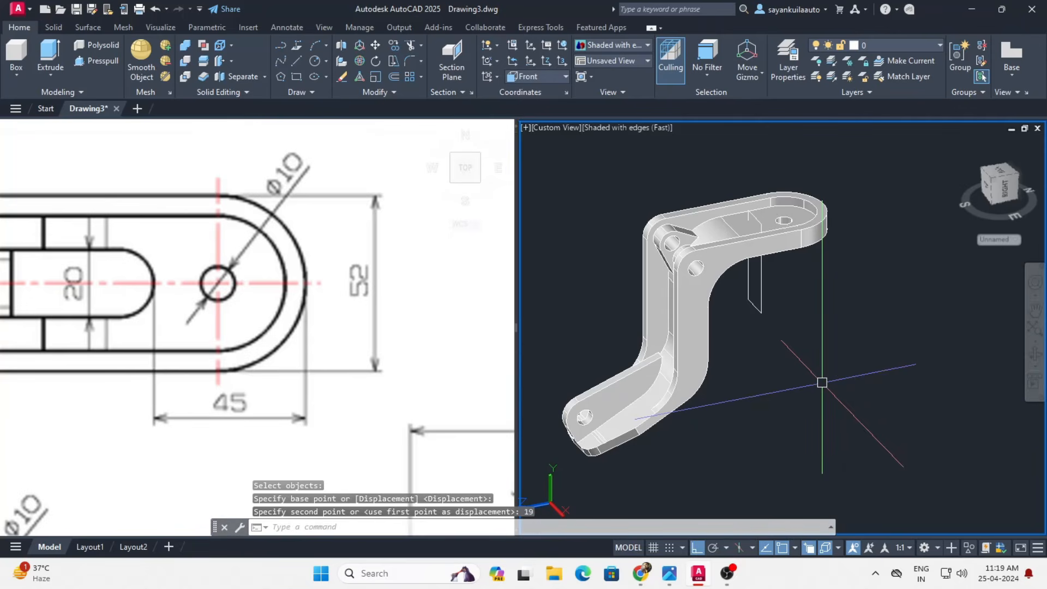
- Extrude the slot rectangle through the bracket's arm and bend until the block extends beyond the back of the upright
click(775, 302)
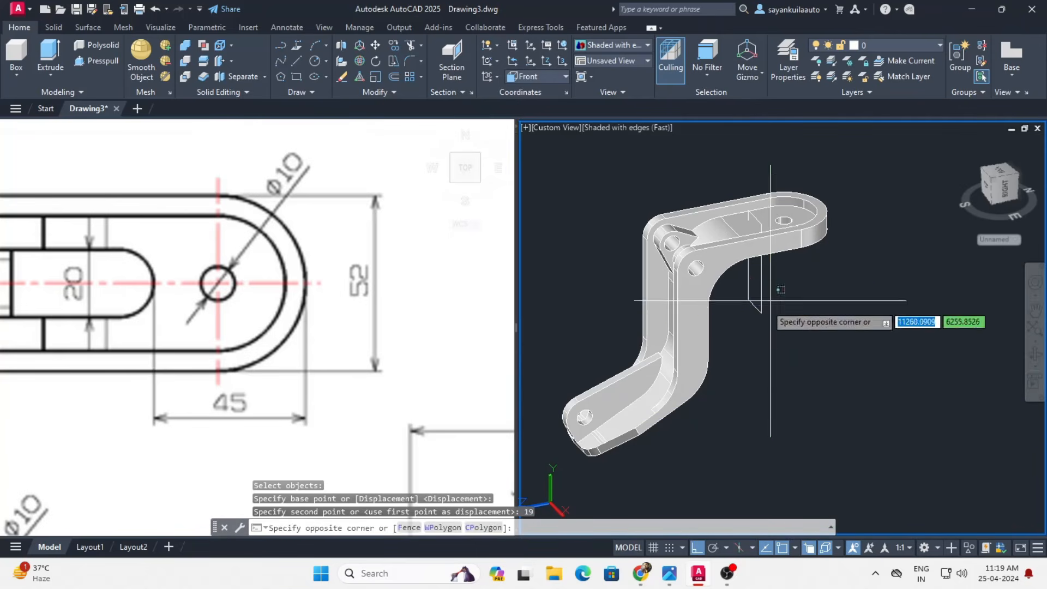
click(739, 327)
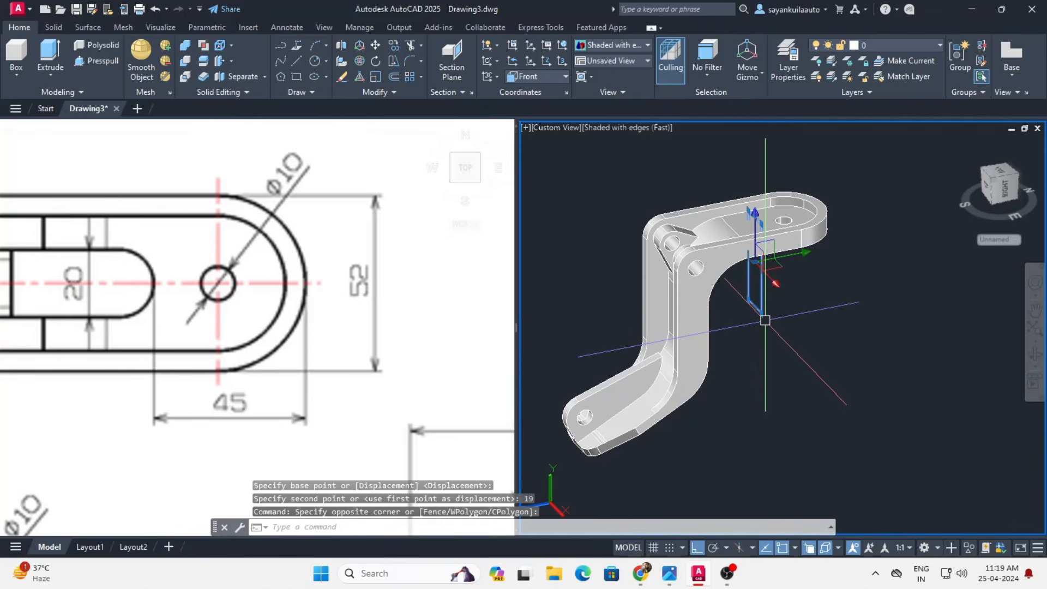
click(49, 54)
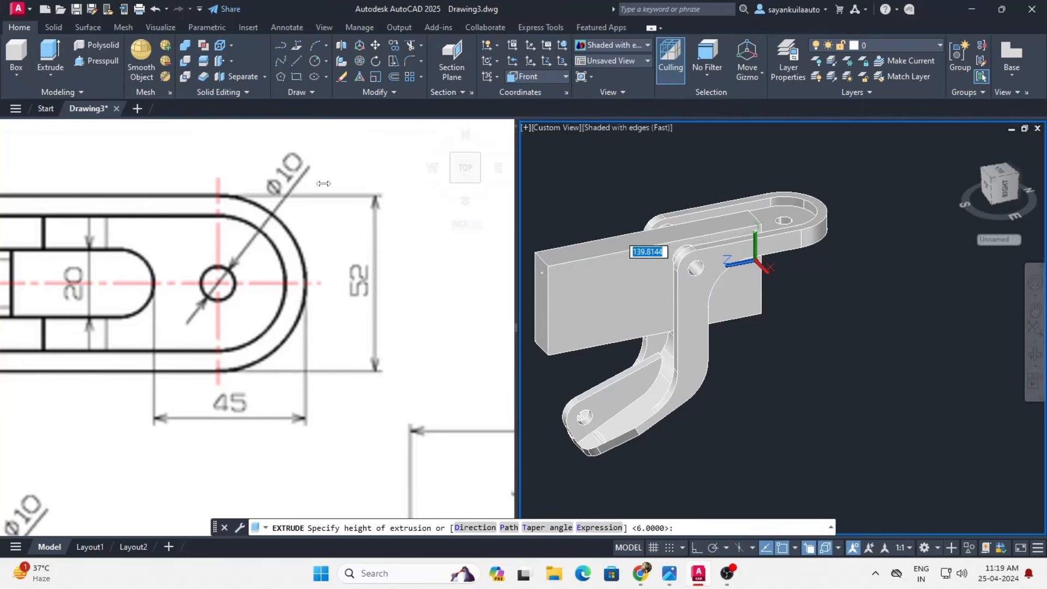
click(563, 215)
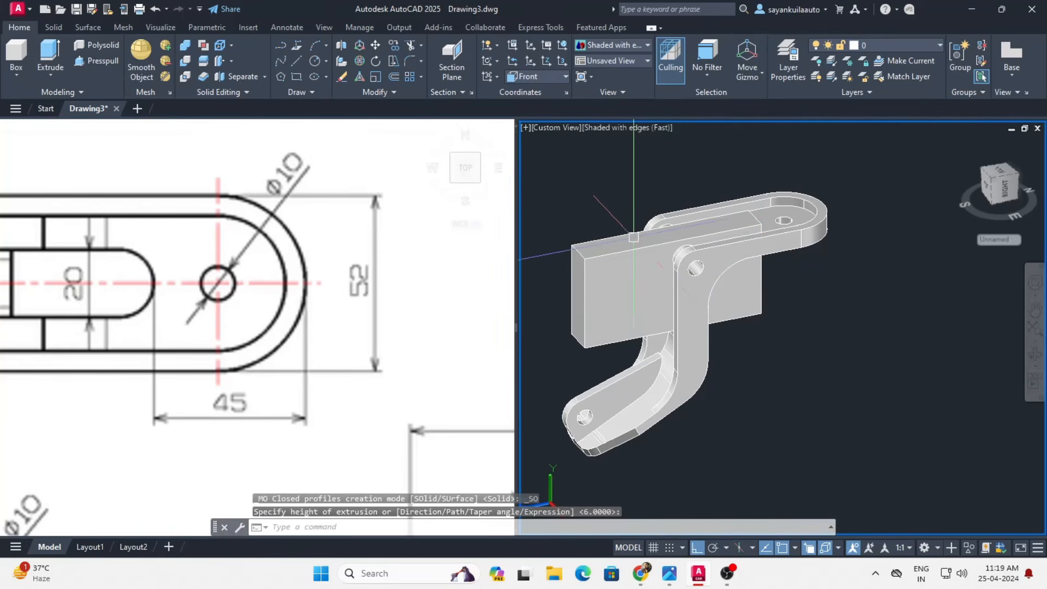
- Subtract the extruded block from the bracket to cut the slot through the arm and upright
scroll(635, 283, up, 3)
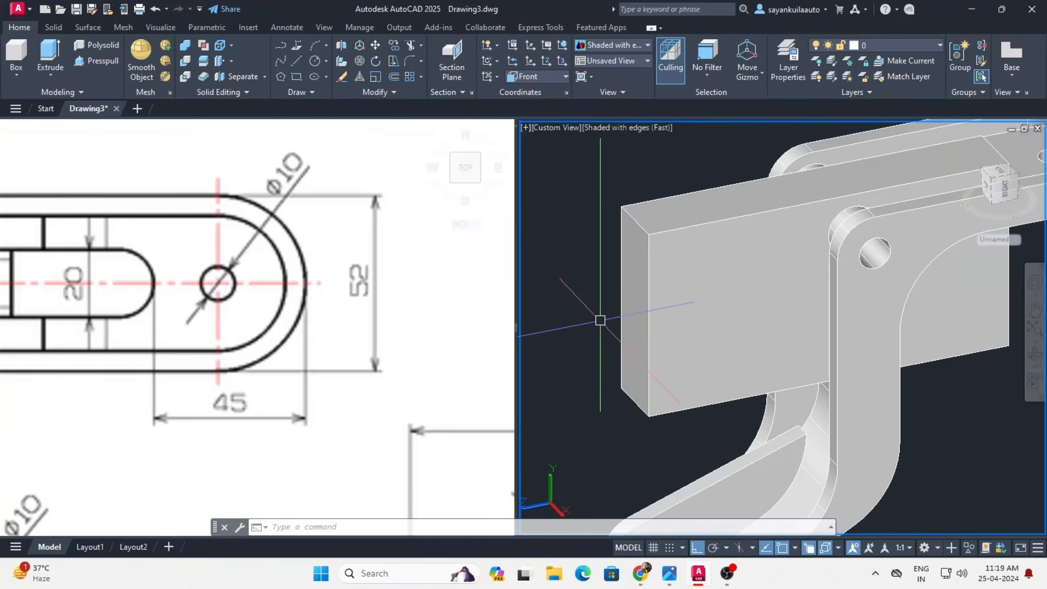
key(Return)
scroll(601, 322, down, 4)
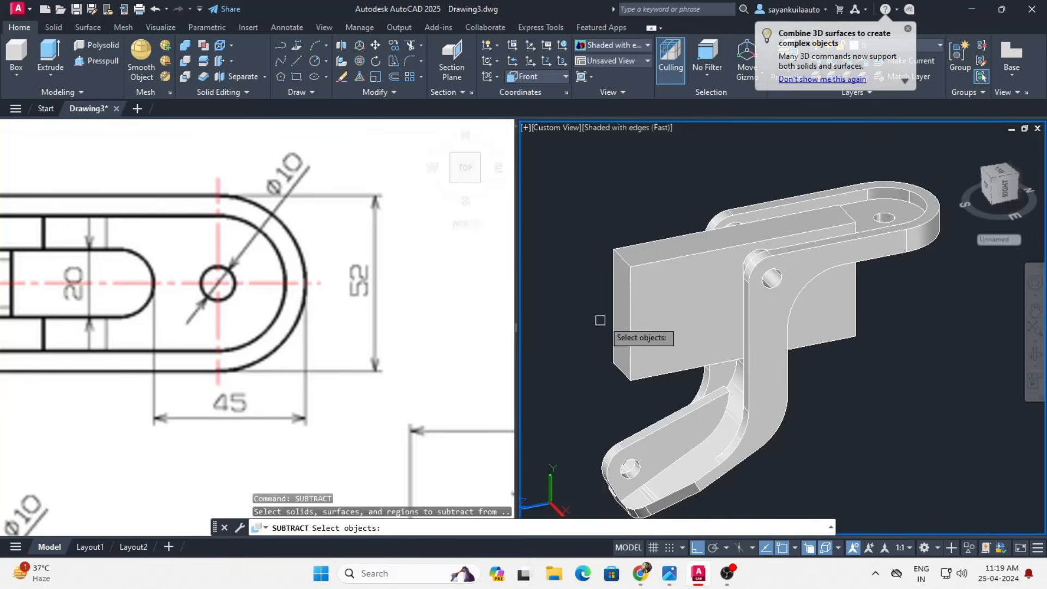
click(769, 397)
key(Return)
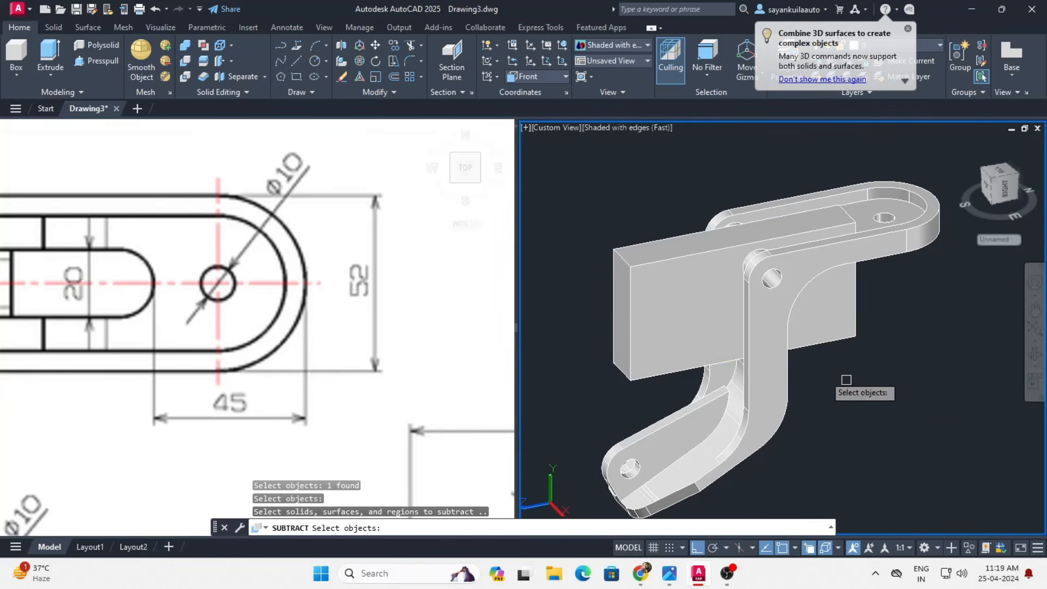
click(644, 286)
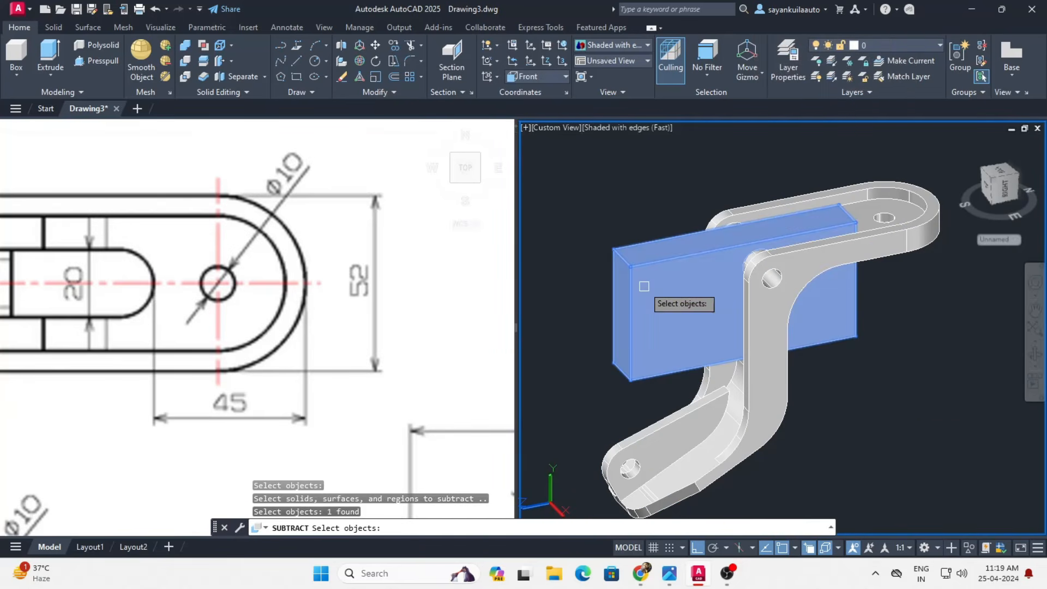
key(Return)
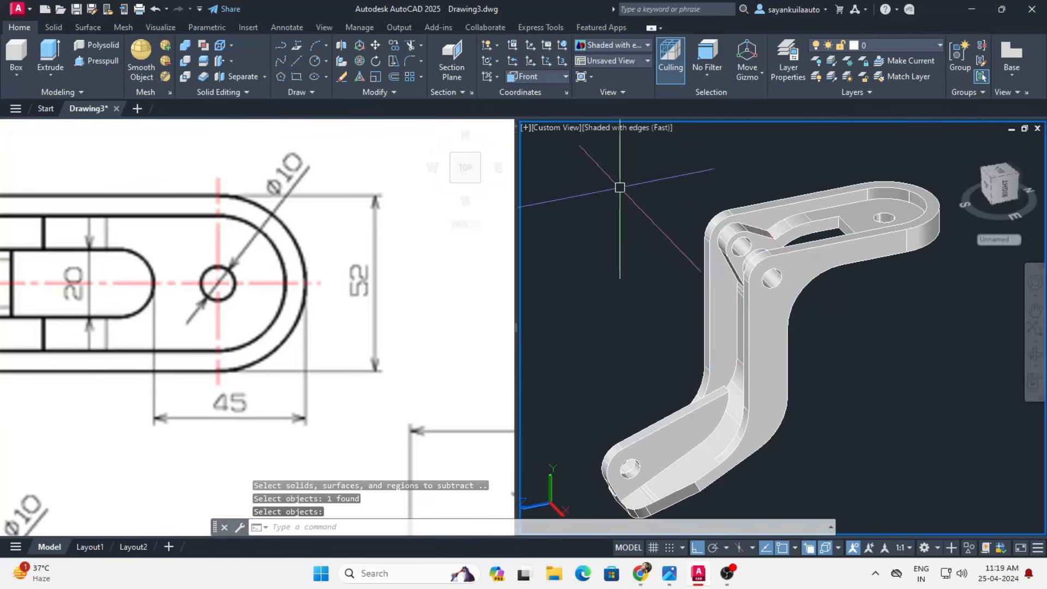
shift+middle_drag(794, 257, 862, 285)
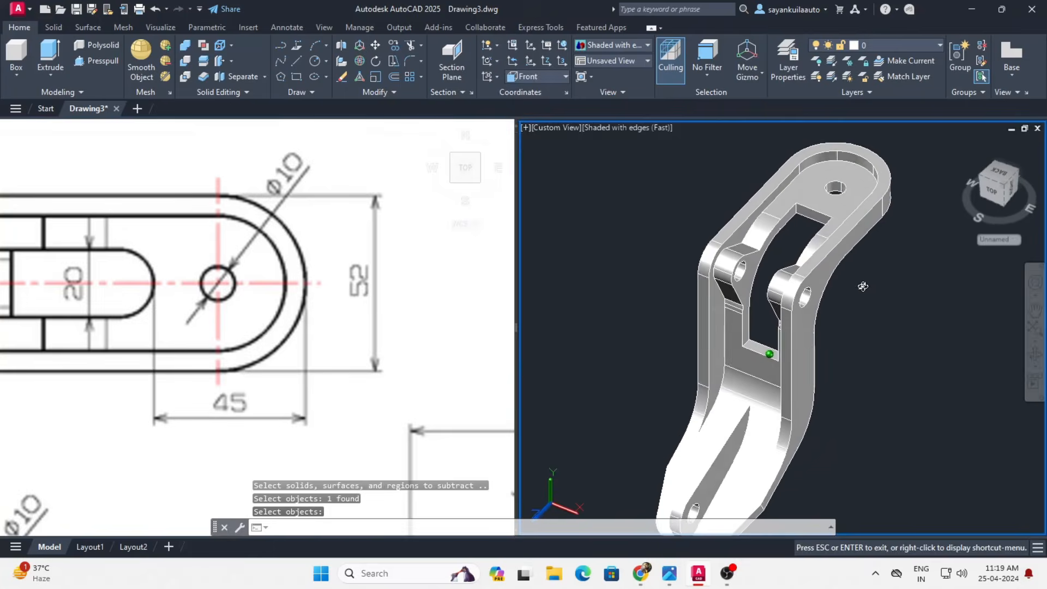
click(376, 274)
scroll(376, 273, down, 6)
scroll(256, 348, up, 6)
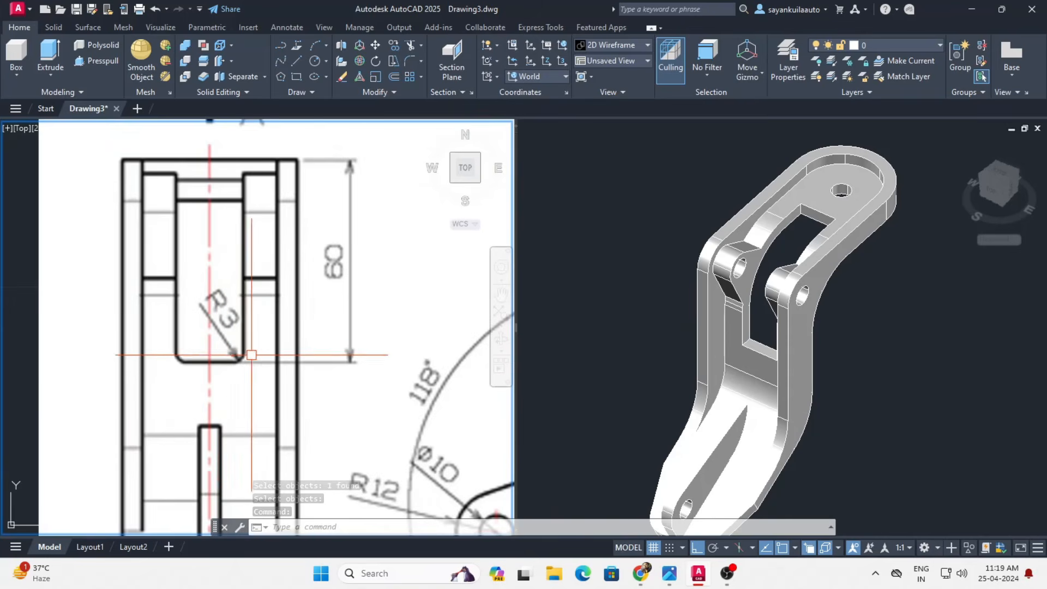
click(752, 319)
shift+middle_drag(752, 318, 860, 339)
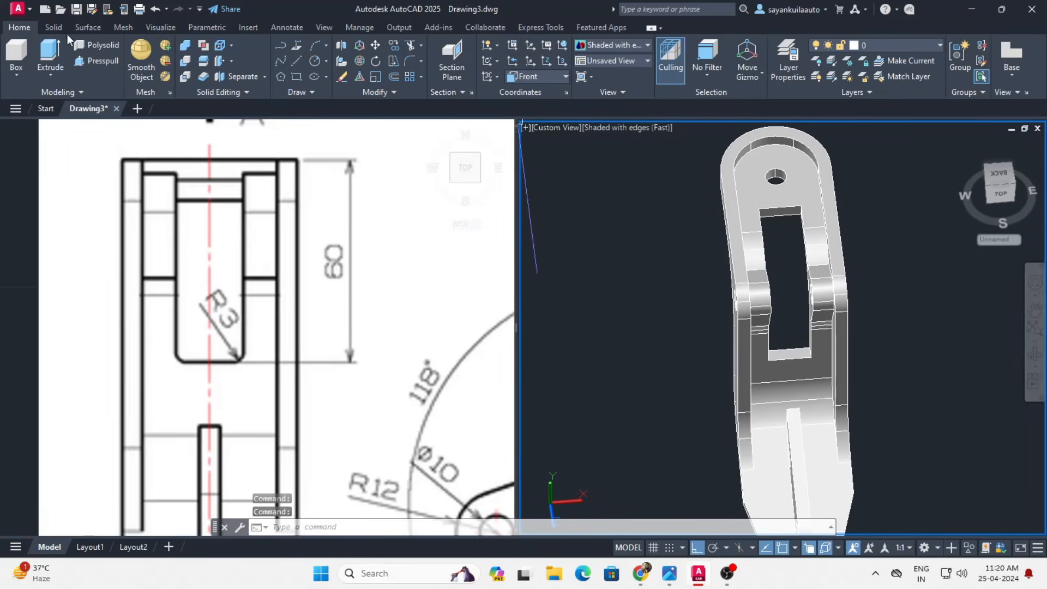
click(53, 27)
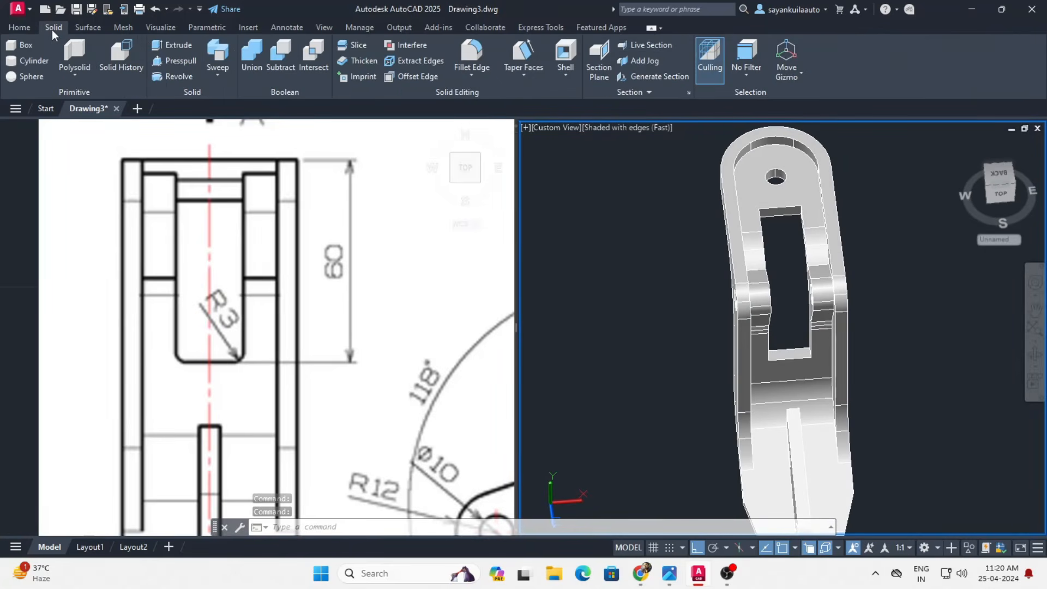
click(471, 54)
shift+middle_drag(820, 363, 818, 355)
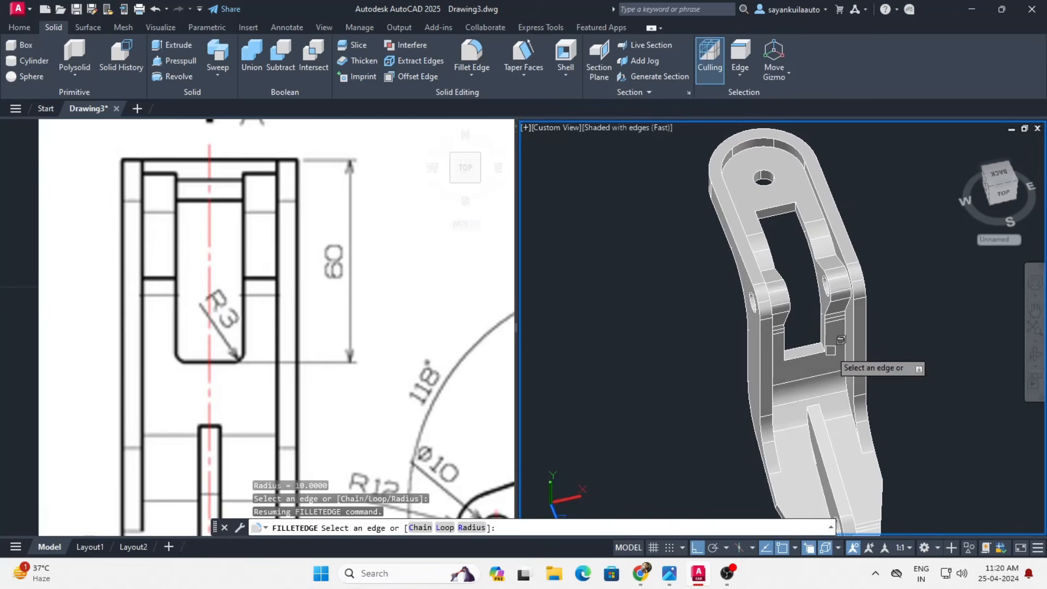
scroll(806, 347, up, 5)
click(803, 335)
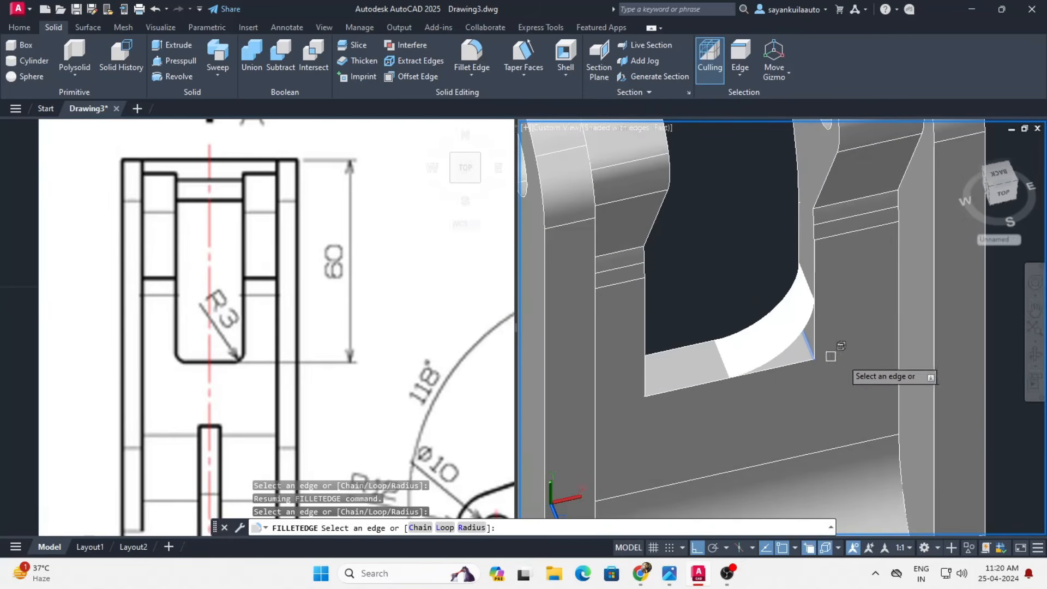
shift+middle_drag(911, 362, 806, 381)
key(Return)
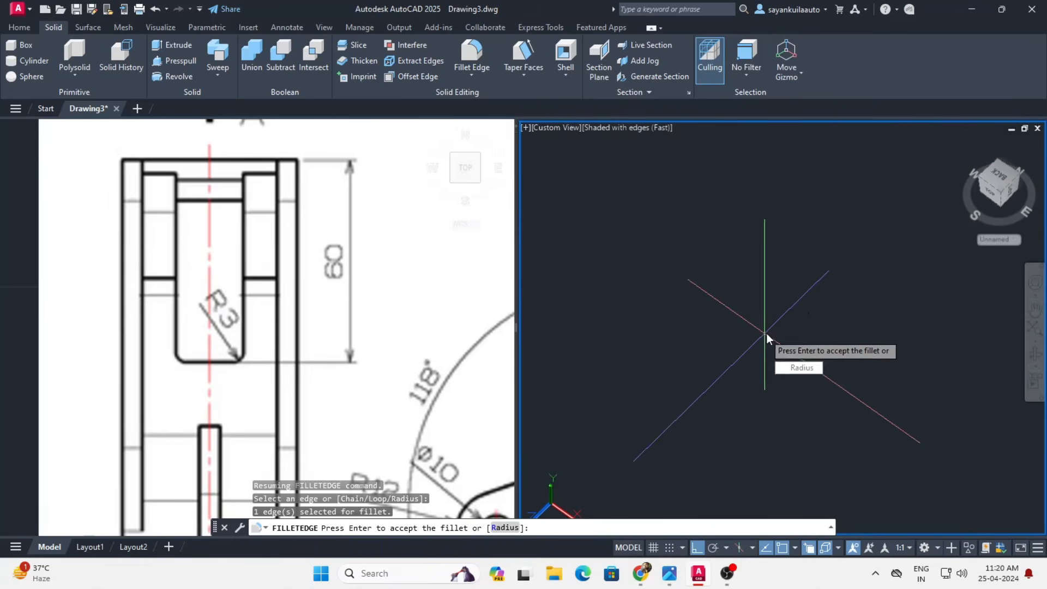
text(u)
key(Return)
key(Escape)
key(ctrl+z)
shift+middle_drag(809, 360, 758, 369)
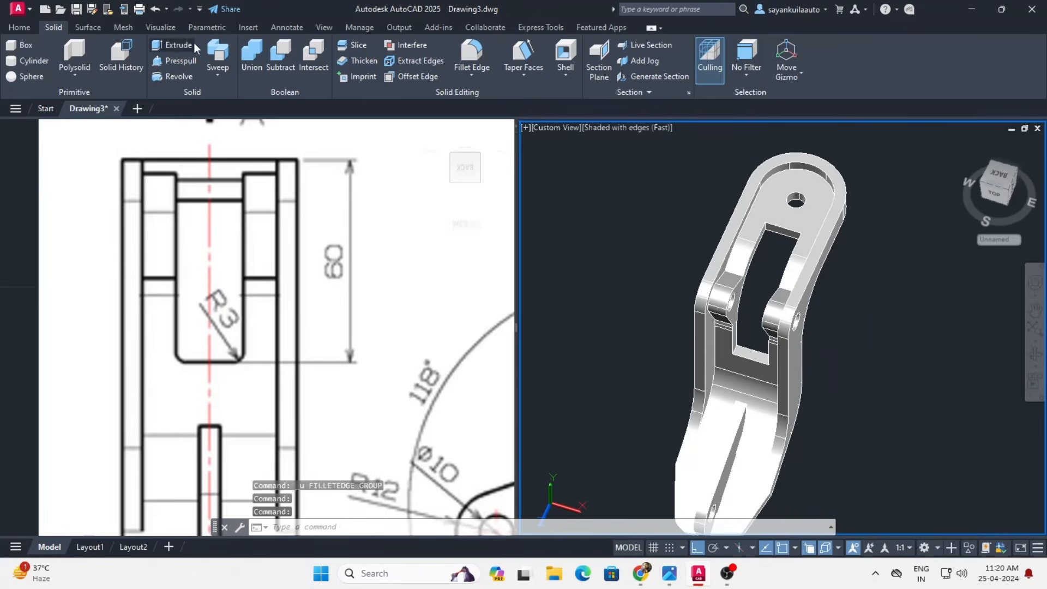
- Fillet the two lower corner edges of the slot in the upright with a radius of 3
click(472, 56)
scroll(777, 357, up, 3)
click(693, 338)
shift+middle_drag(696, 352, 792, 348)
scroll(789, 347, up, 2)
scroll(776, 337, up, 2)
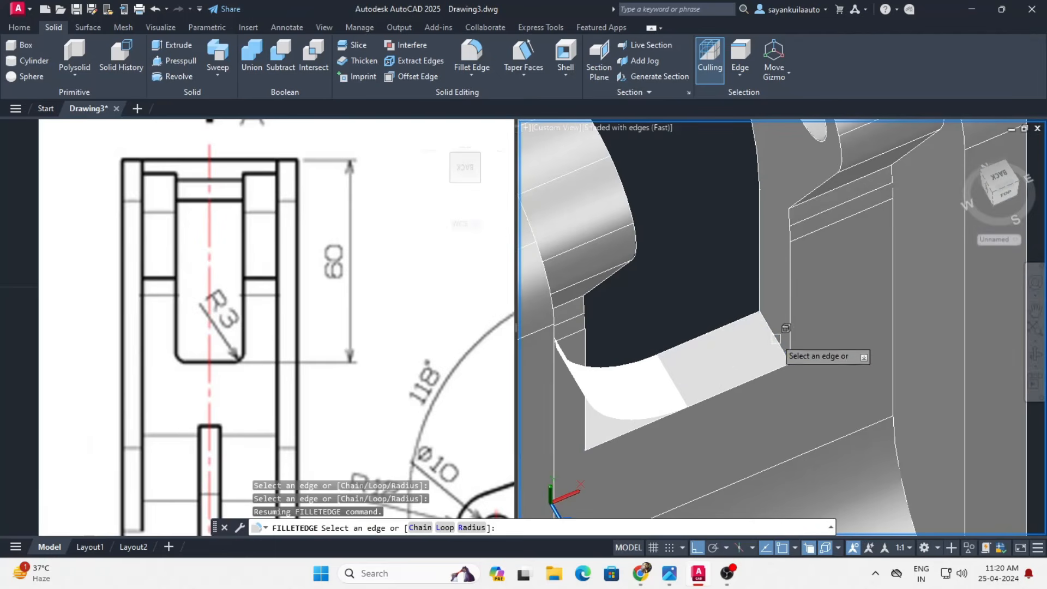
click(773, 337)
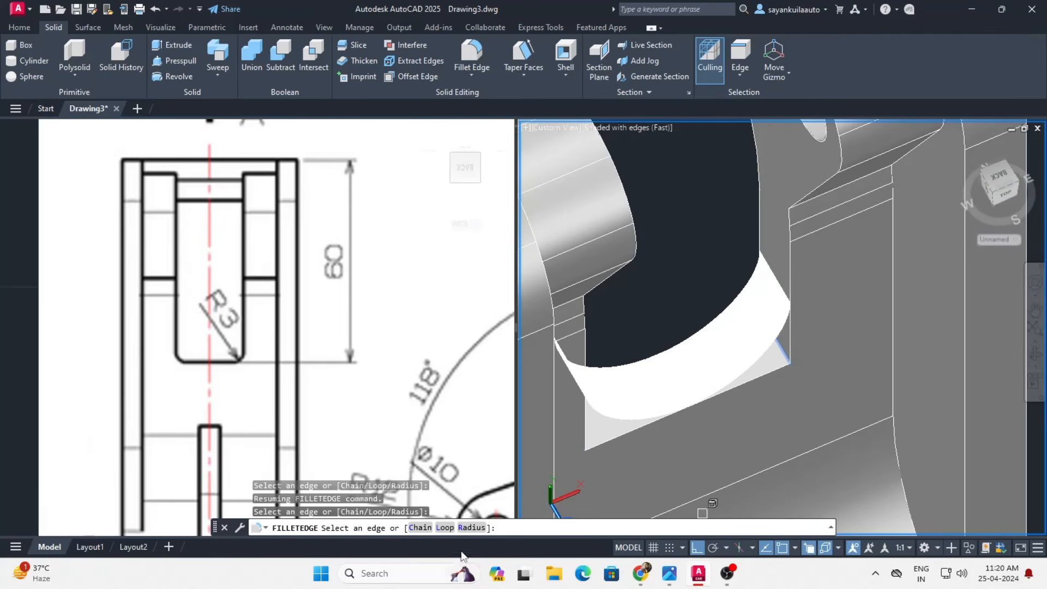
click(477, 529)
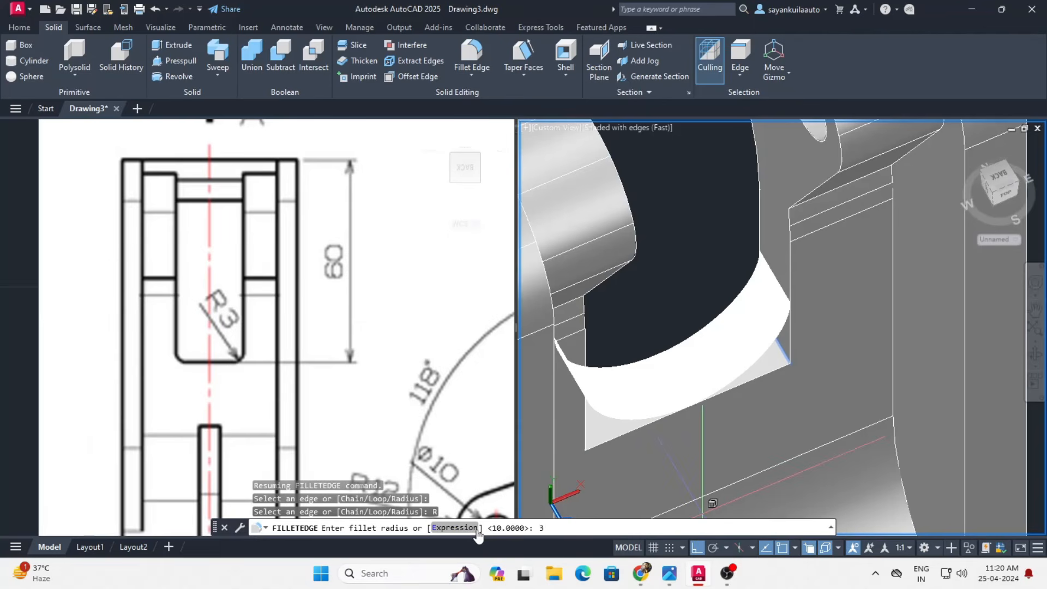
text(3)
key(Return)
key(Return)
key(Return)
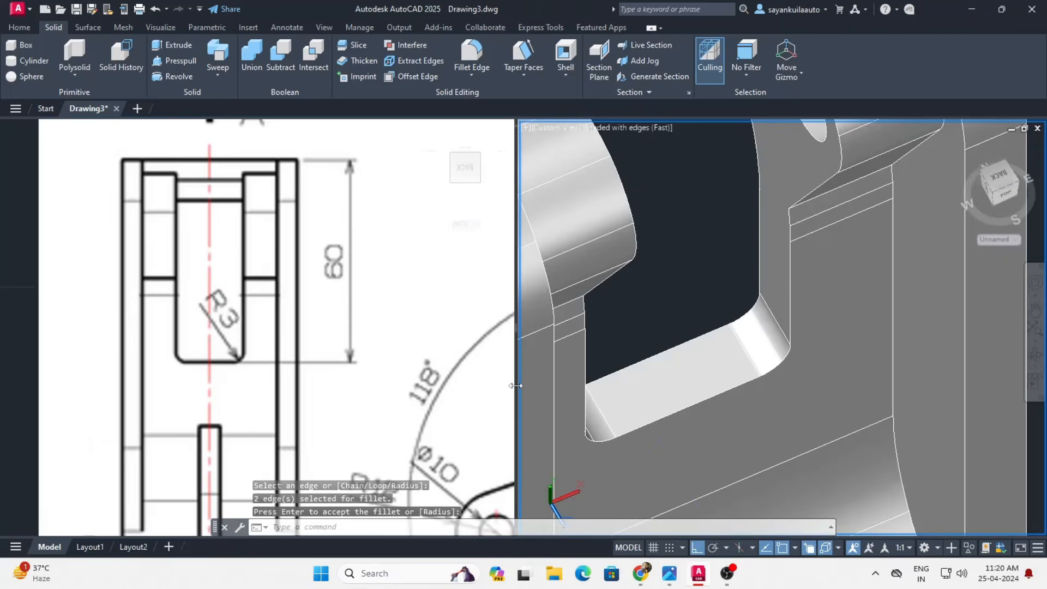
scroll(790, 395, down, 5)
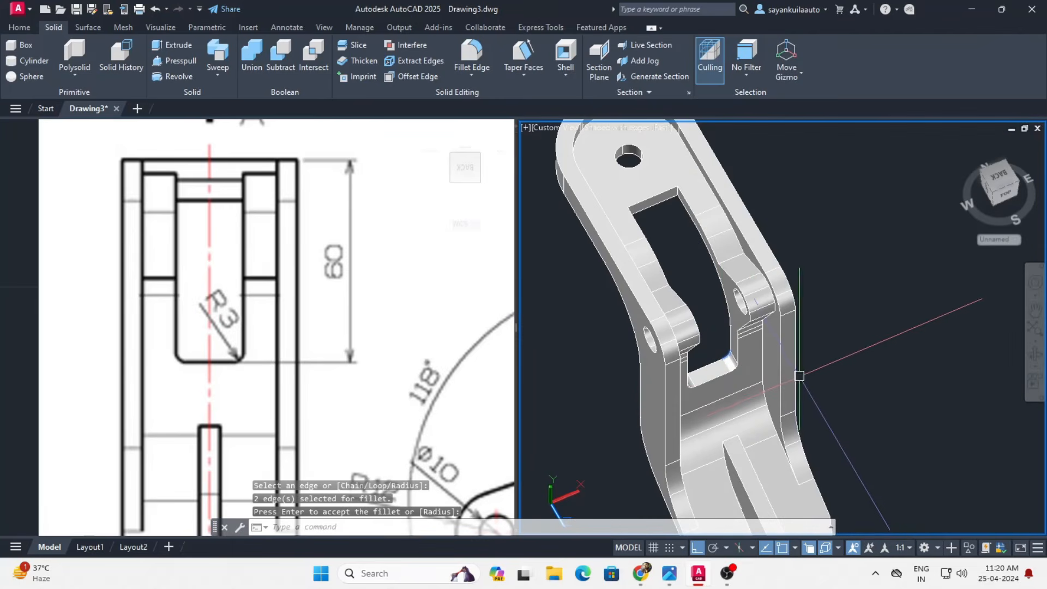
click(237, 361)
scroll(237, 360, down, 5)
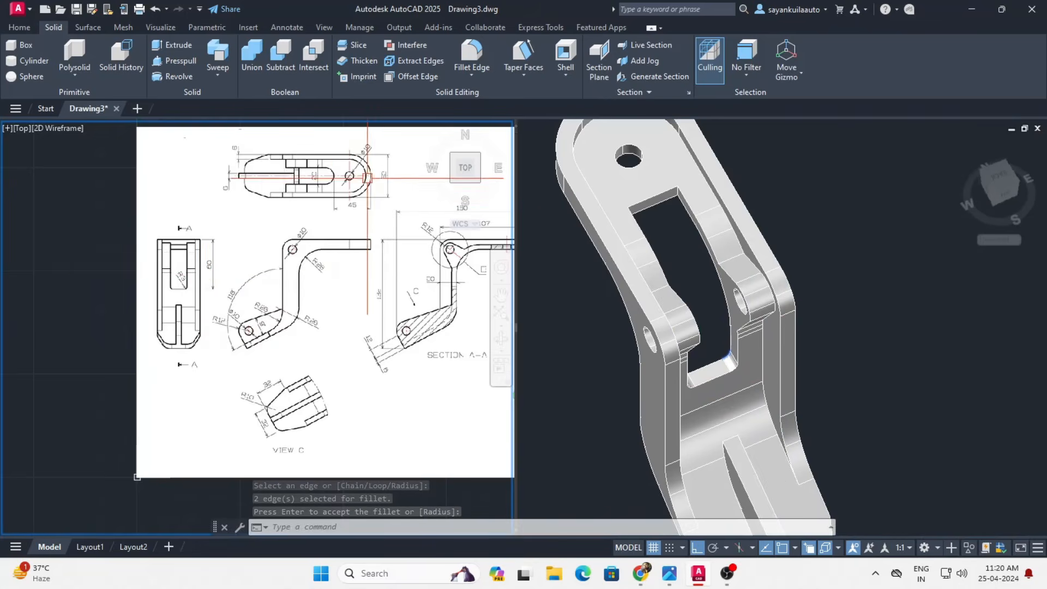
scroll(333, 166, up, 4)
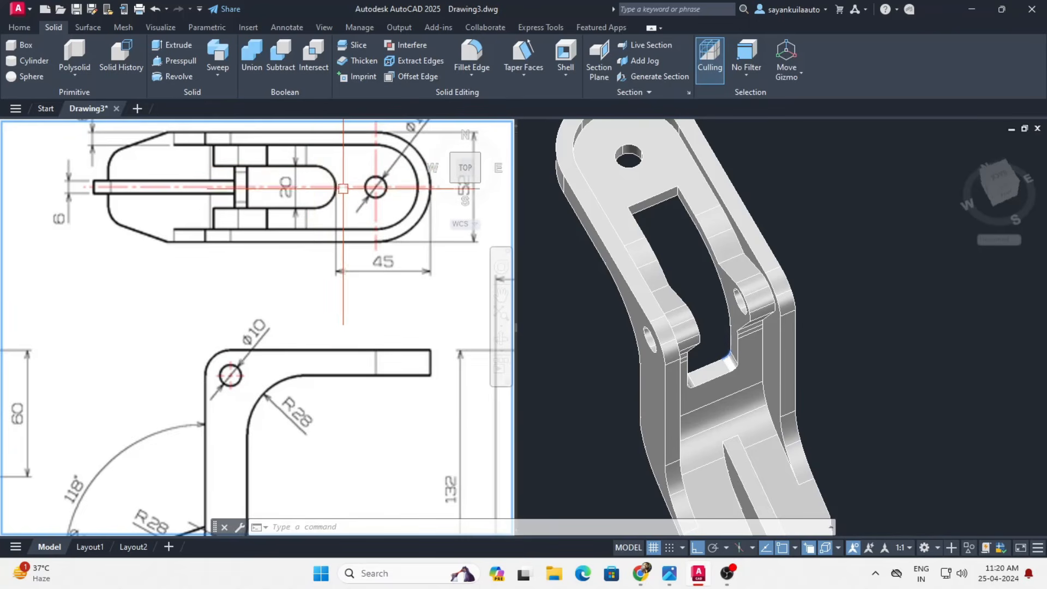
click(671, 228)
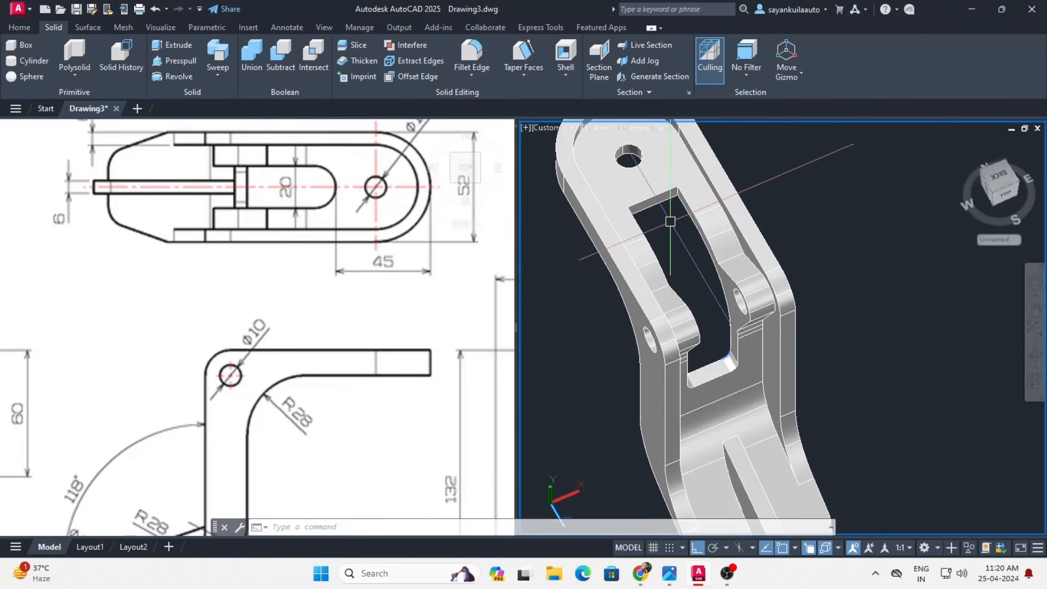
scroll(659, 203, up, 5)
key(Return)
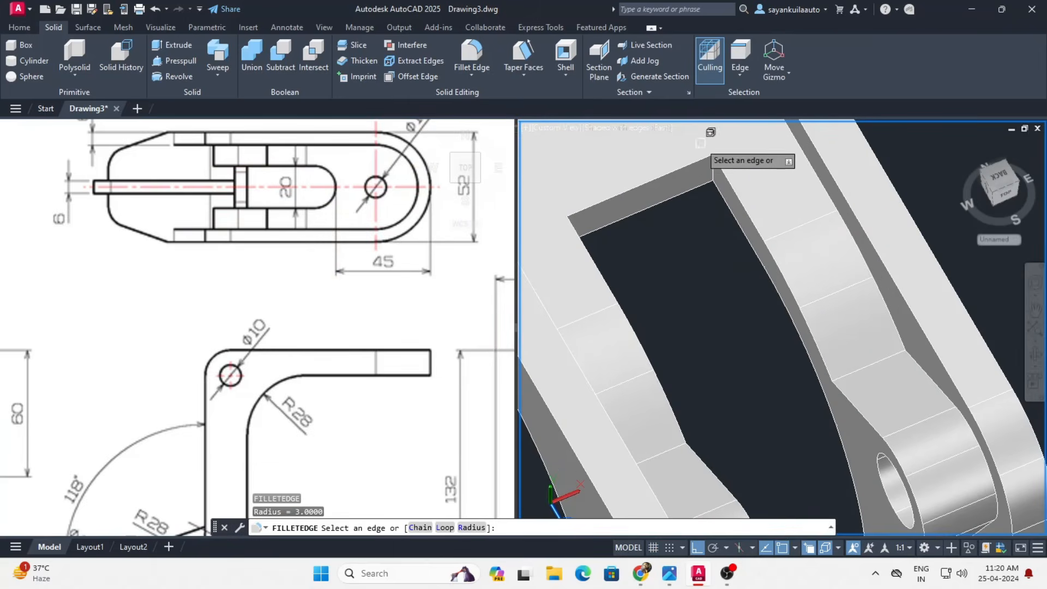
scroll(699, 182, up, 3)
click(730, 154)
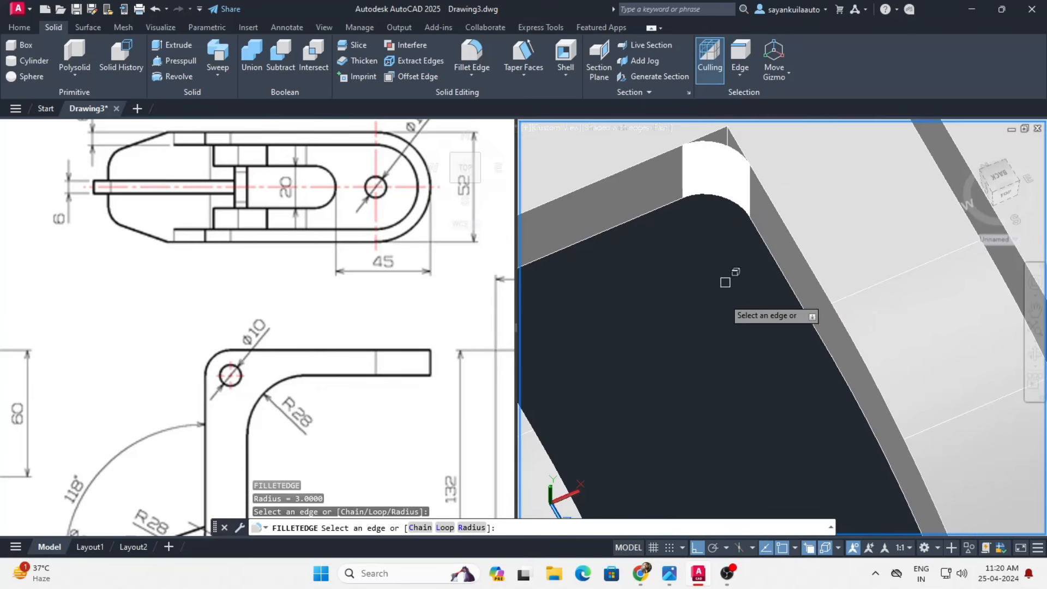
scroll(729, 320, down, 4)
shift+middle_drag(729, 322, 753, 326)
key(Return)
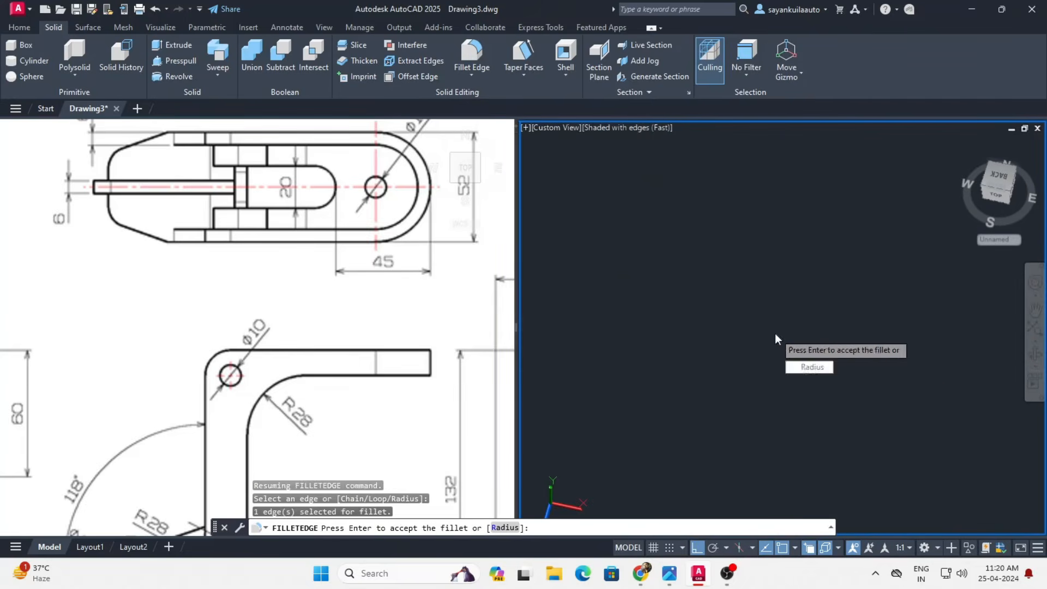
key(Return)
scroll(748, 343, down, 4)
key(ctrl+z)
- Try to fillet both corner edges at the slot's square end in the arm with radius 20, and undo the fillet
click(471, 52)
scroll(730, 272, down, 4)
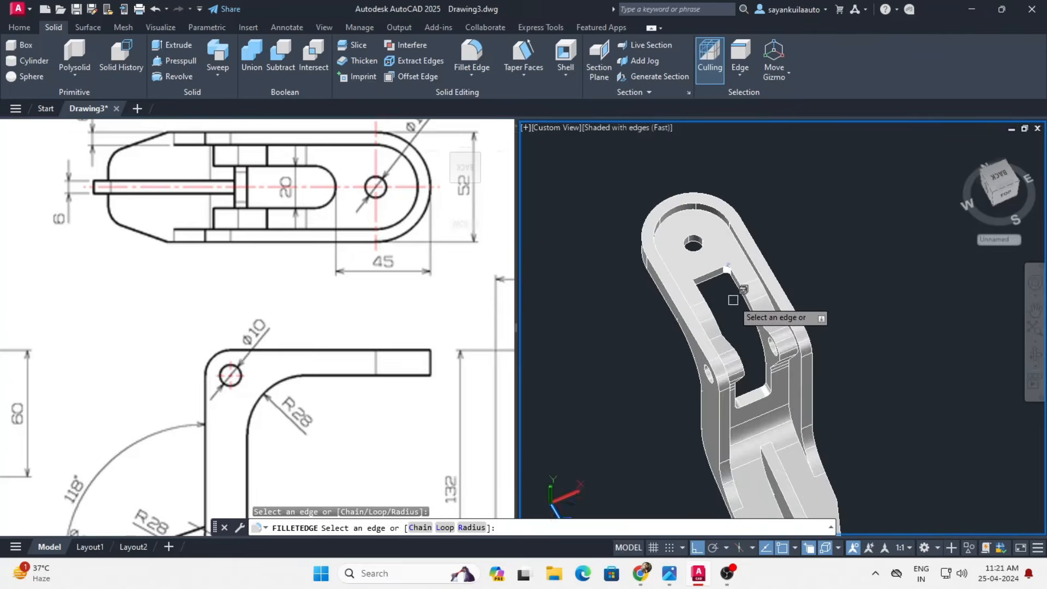
shift+middle_drag(734, 275, 695, 281)
scroll(698, 294, up, 6)
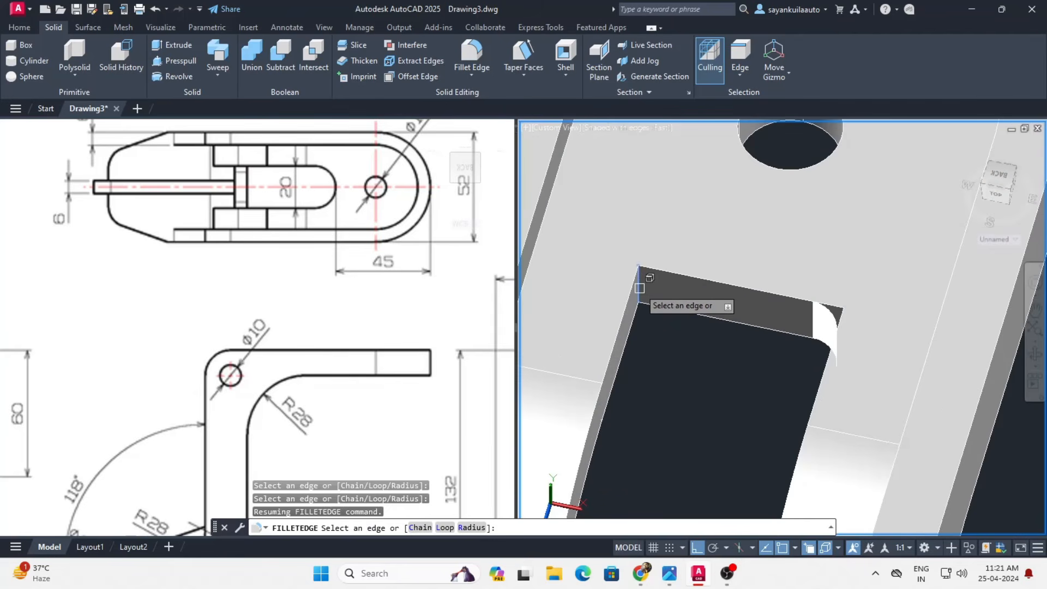
click(473, 527)
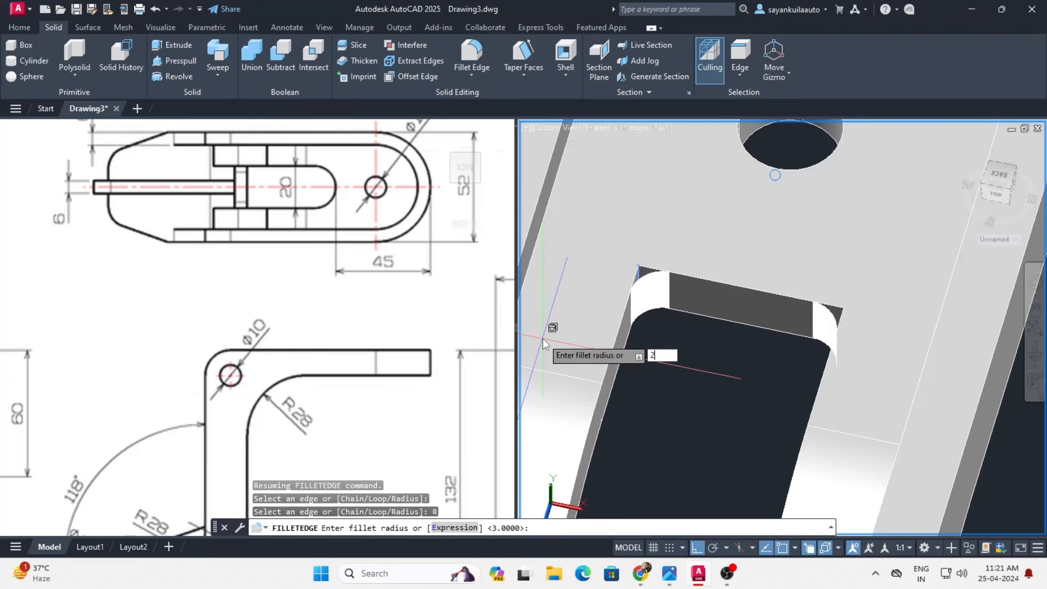
key(Return)
key(Return)
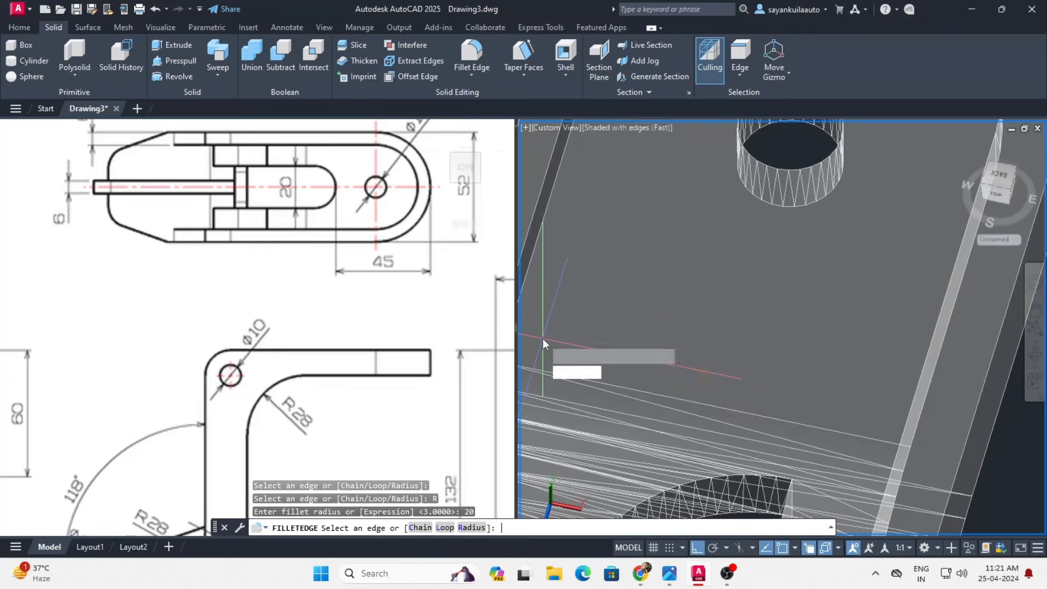
key(Return)
scroll(548, 338, down, 5)
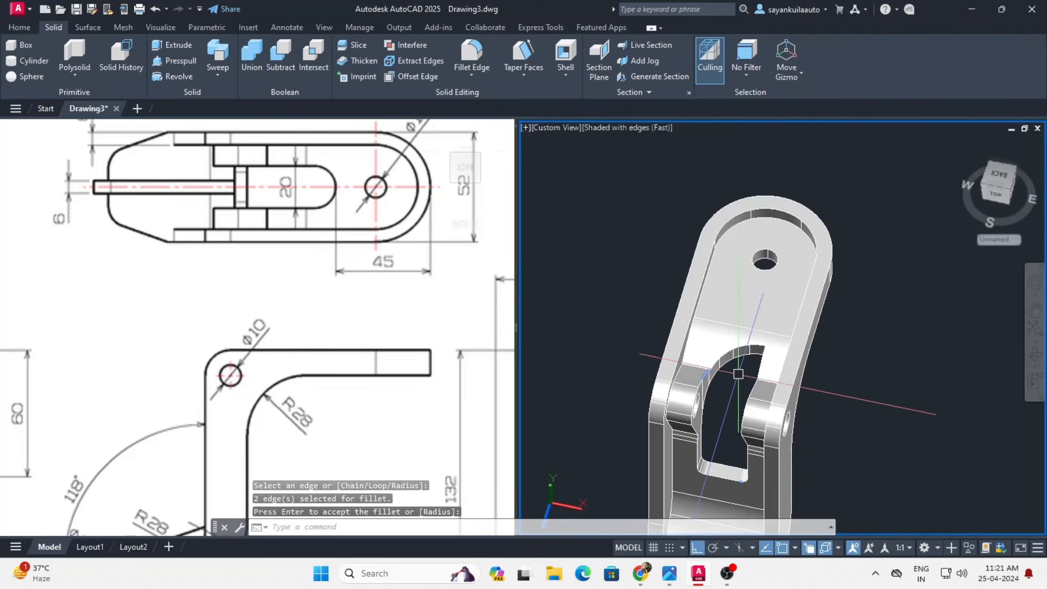
scroll(726, 386, up, 2)
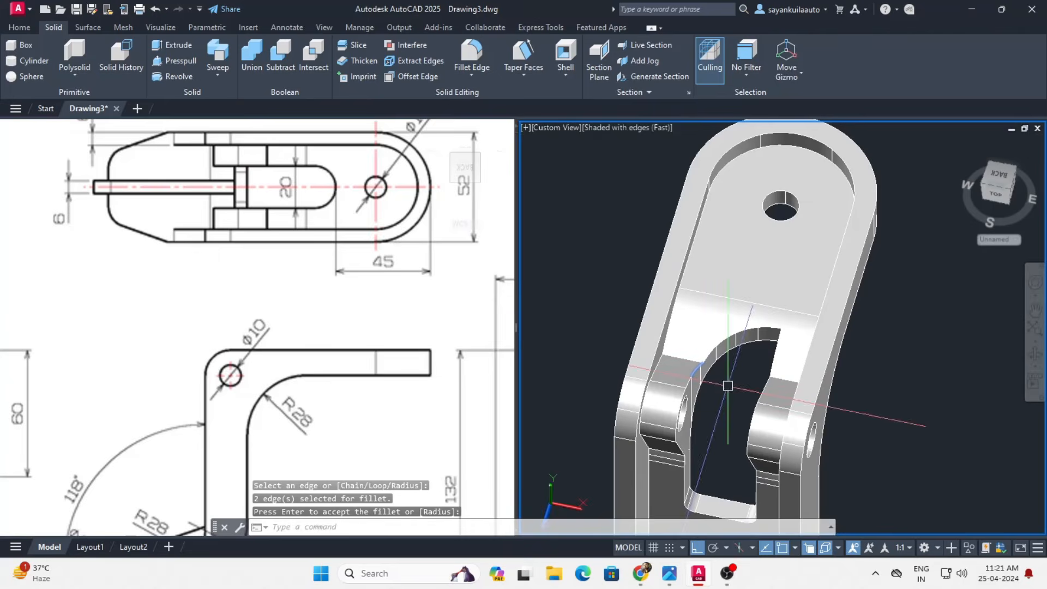
key(ctrl+z)
key(ctrl+z)
key(ctrl+z)
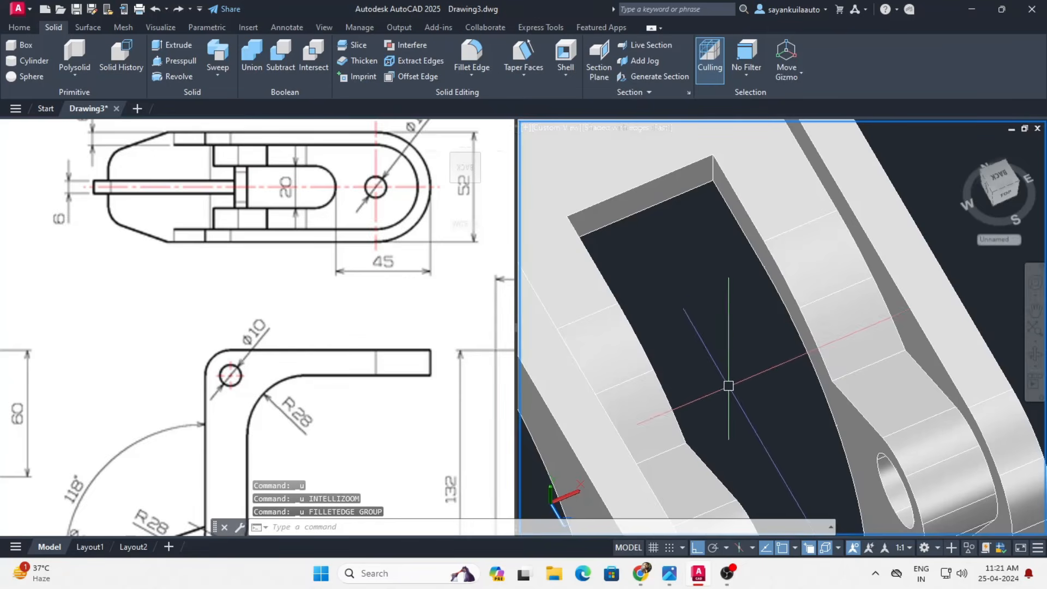
click(472, 56)
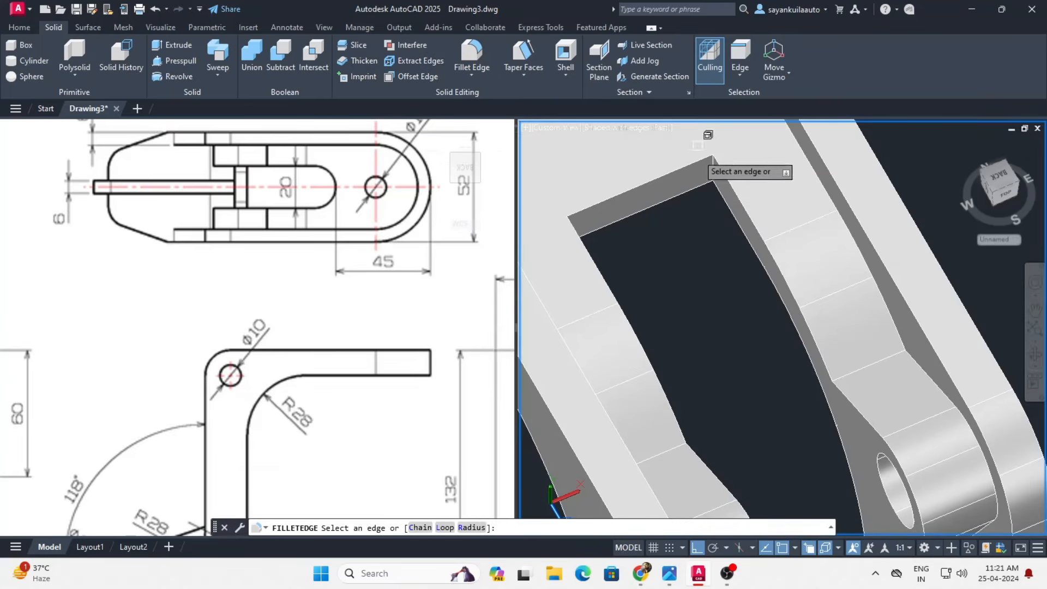
scroll(709, 172, up, 3)
scroll(725, 166, down, 6)
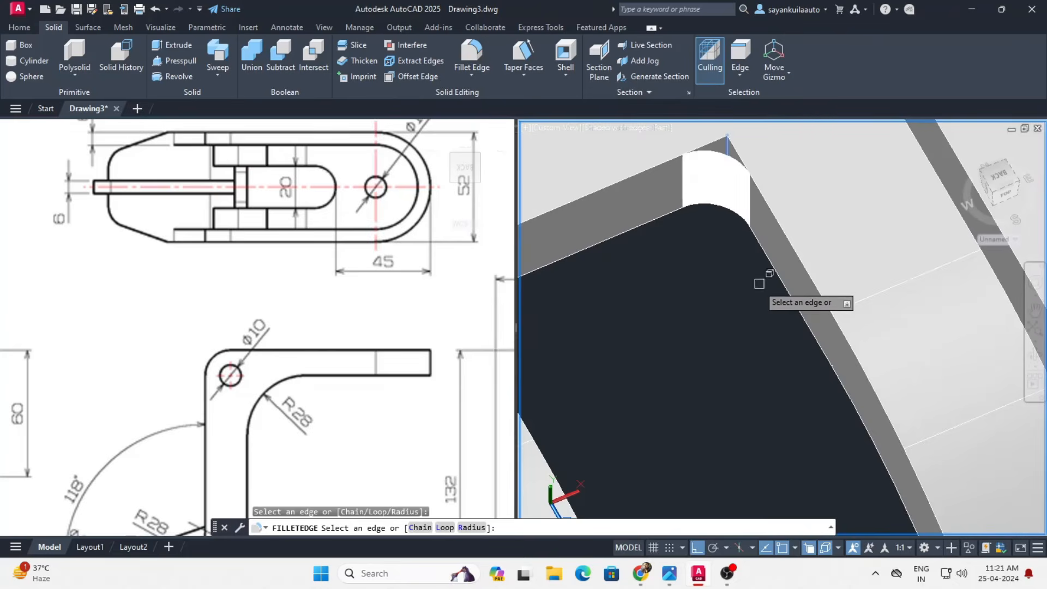
shift+middle_drag(745, 355, 649, 332)
scroll(742, 301, up, 3)
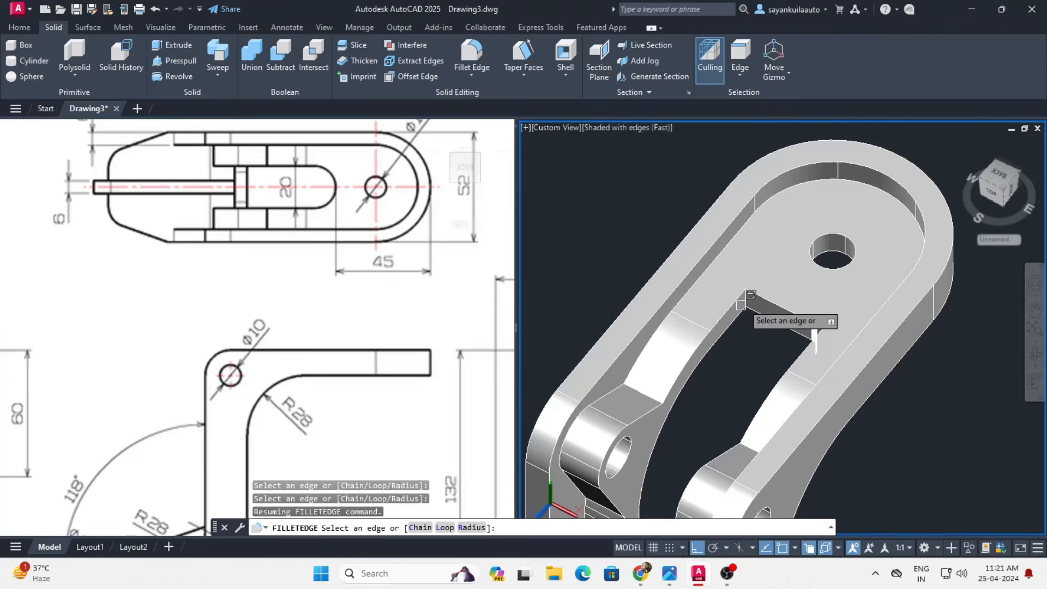
scroll(742, 303, up, 2)
click(744, 300)
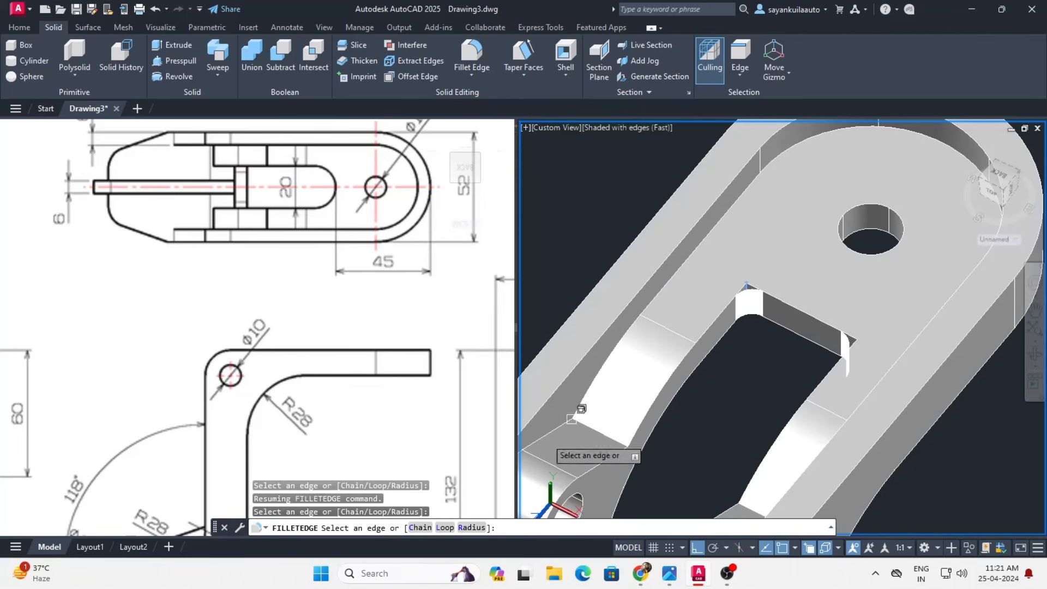
click(472, 527)
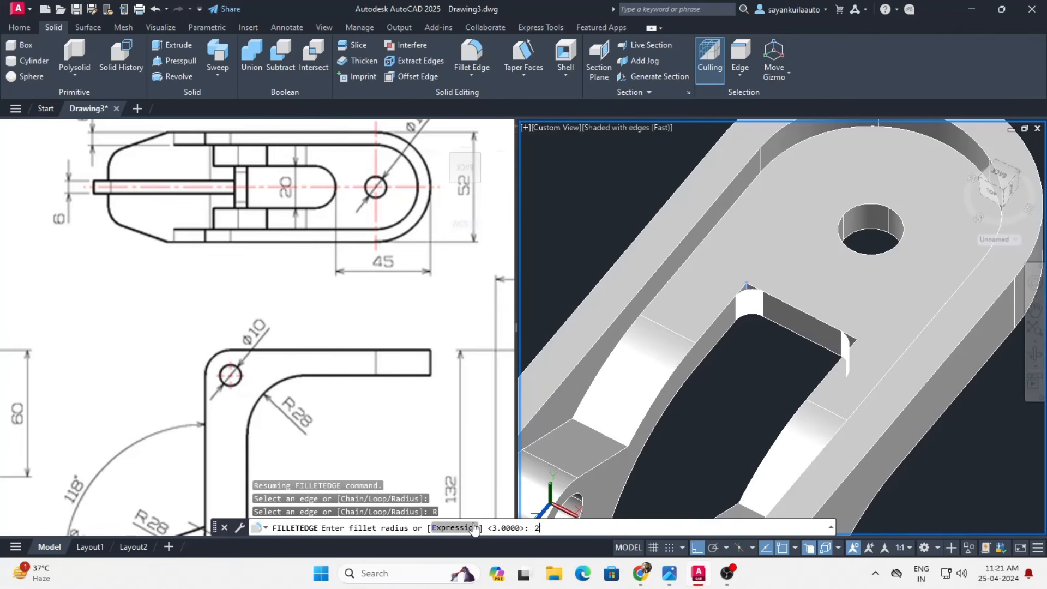
text(20)
key(Return)
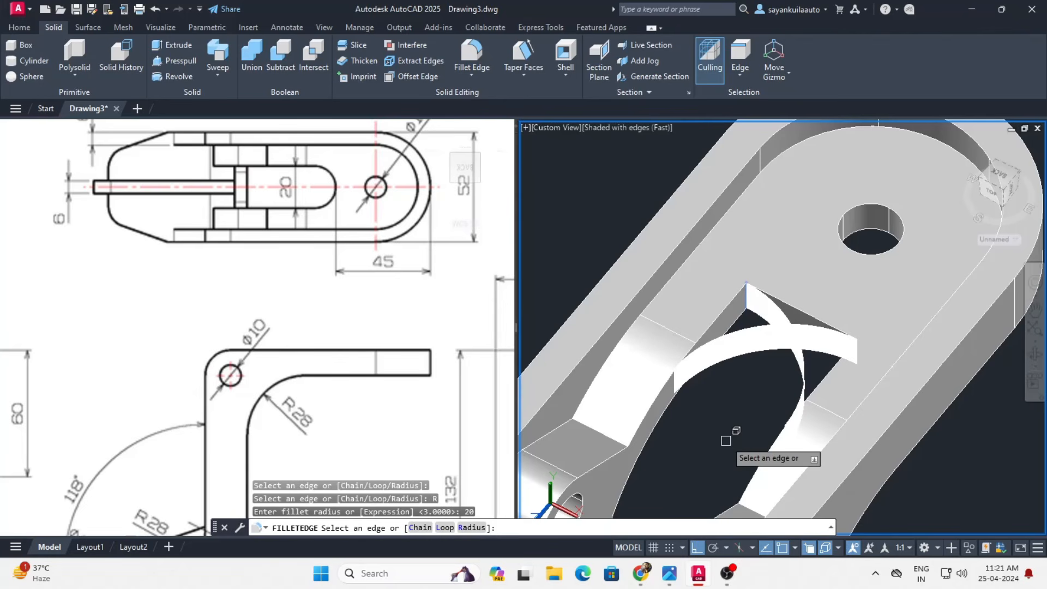
key(Escape)
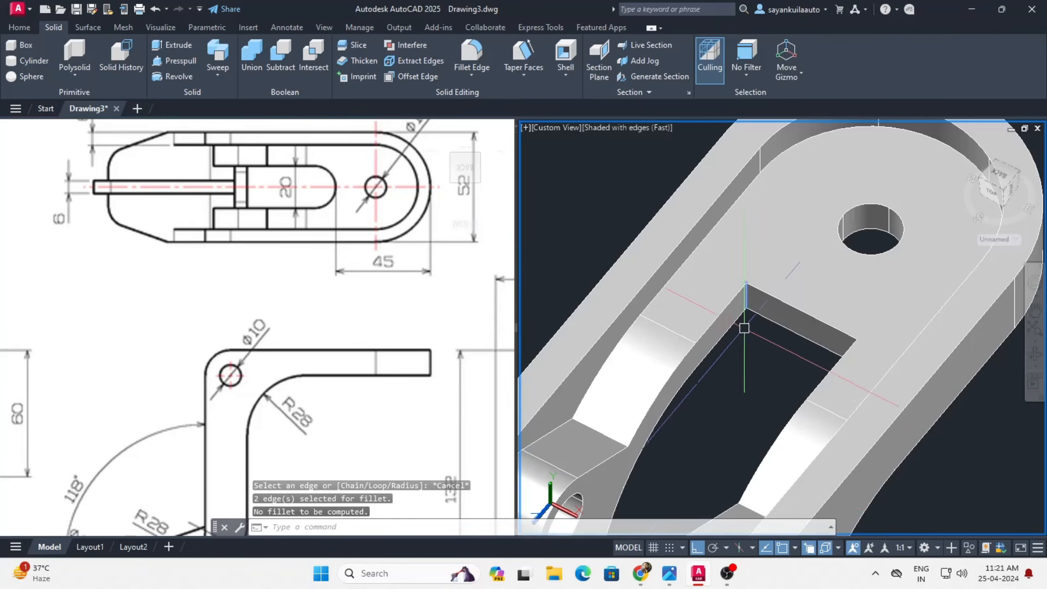
- Measure the slot's width between the two upper corners of its square end in the arm
scroll(792, 264, up, 2)
text(di)
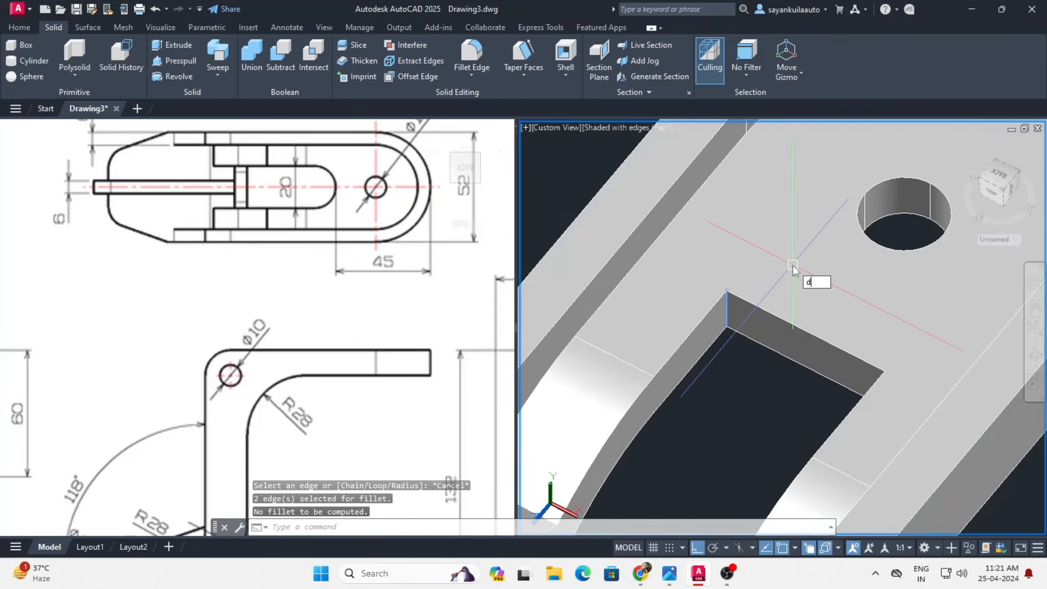
key(Return)
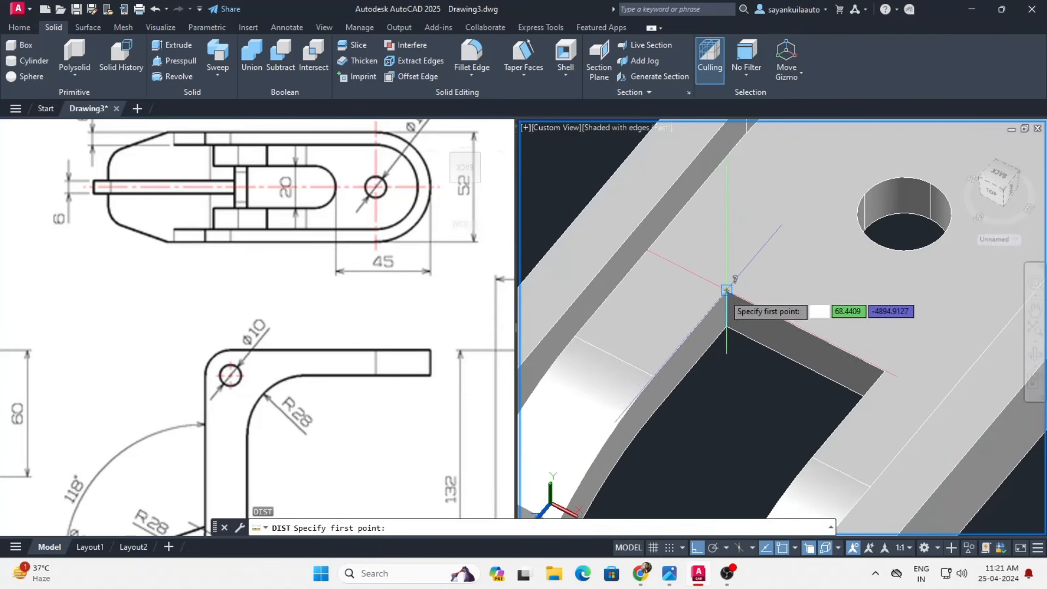
click(726, 271)
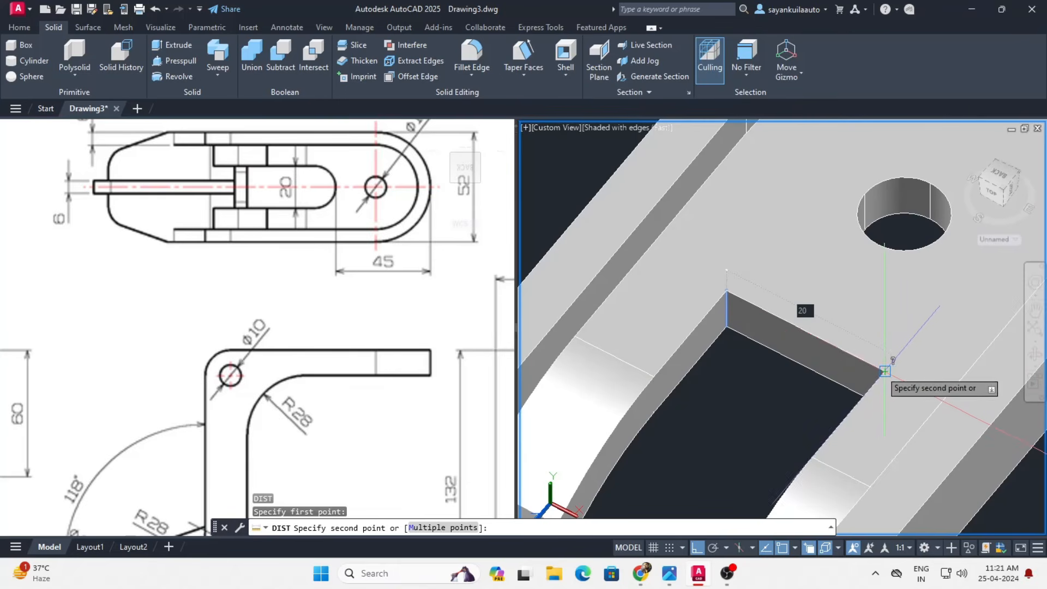
click(834, 334)
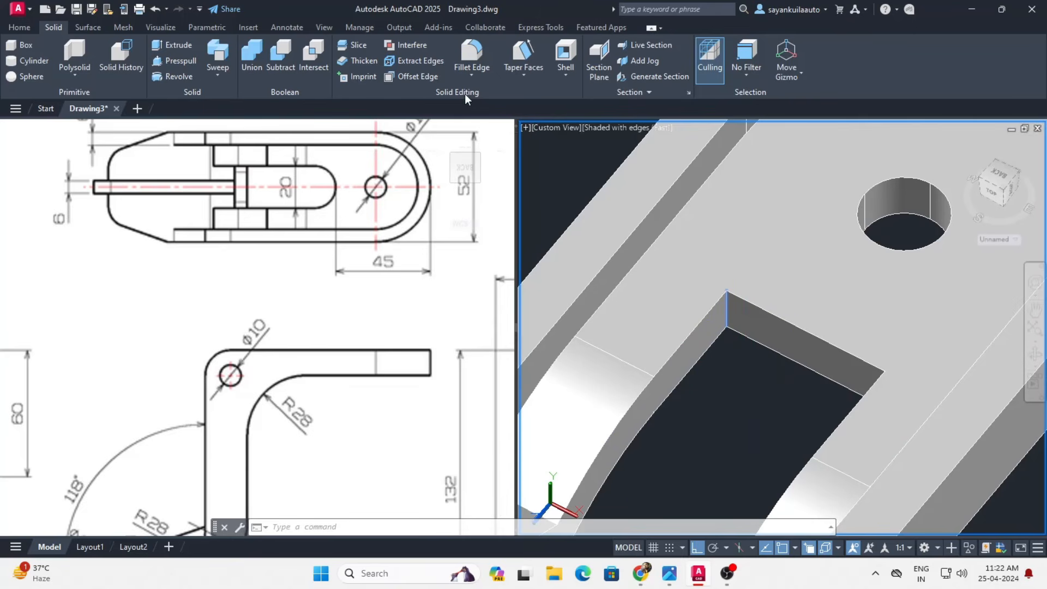
click(472, 53)
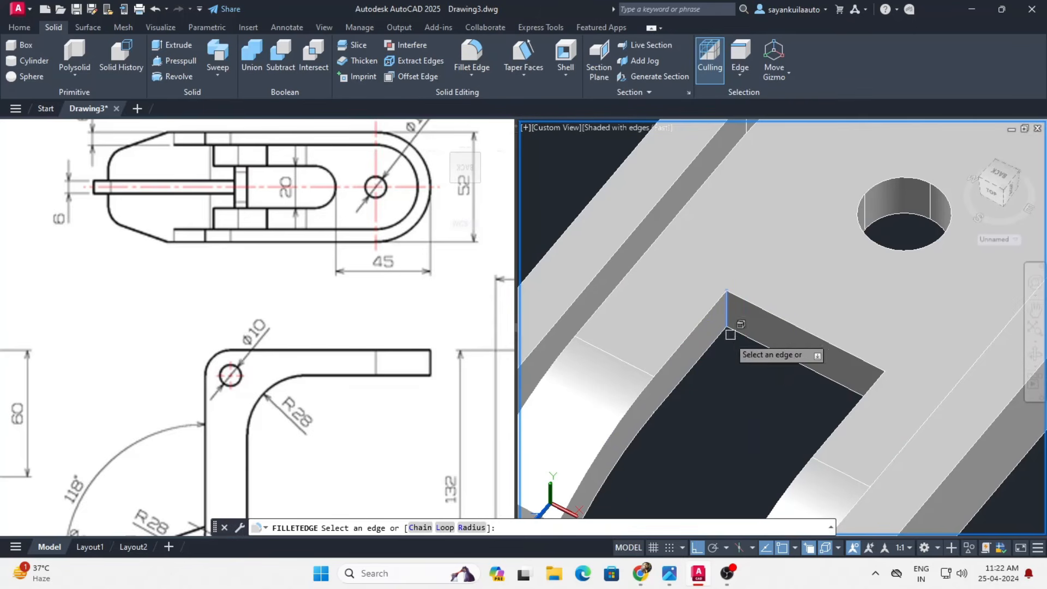
click(725, 312)
shift+middle_drag(684, 384, 709, 369)
key(Escape)
key(ctrl+z)
- Fillet both vertical corner edges at the slot's square end in the arm with a radius of 10
click(472, 53)
click(726, 312)
scroll(722, 316, down, 6)
shift+middle_drag(649, 327, 727, 317)
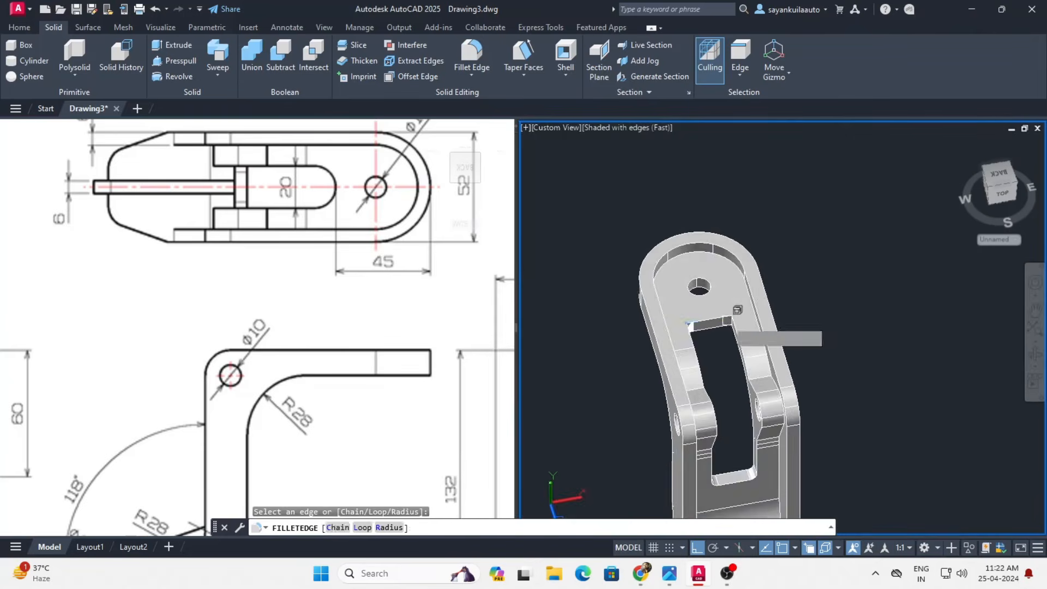
scroll(730, 315, up, 7)
click(735, 313)
click(471, 527)
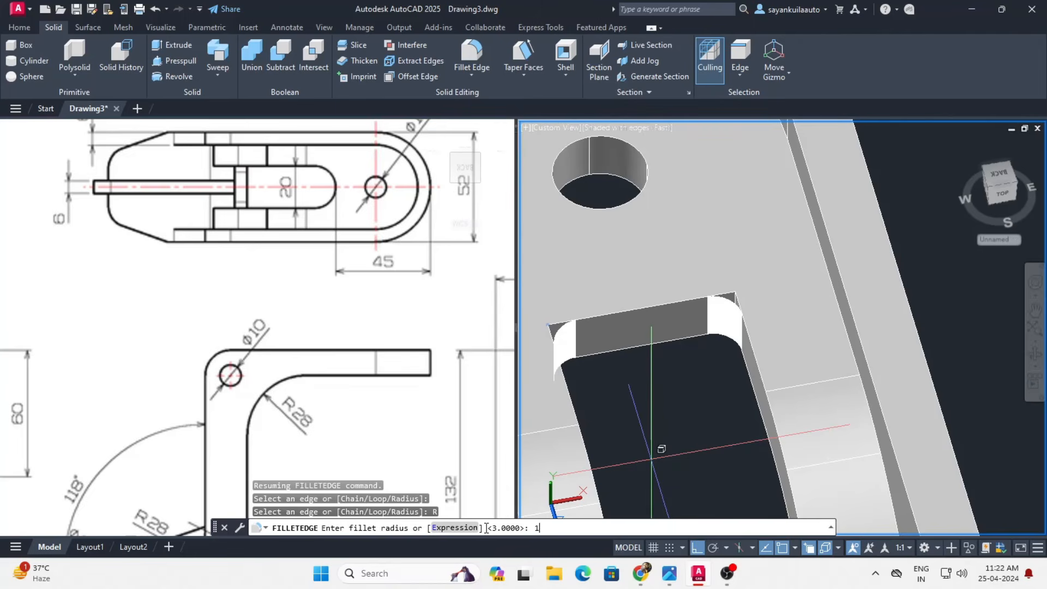
text(10)
key(Return)
key(Return)
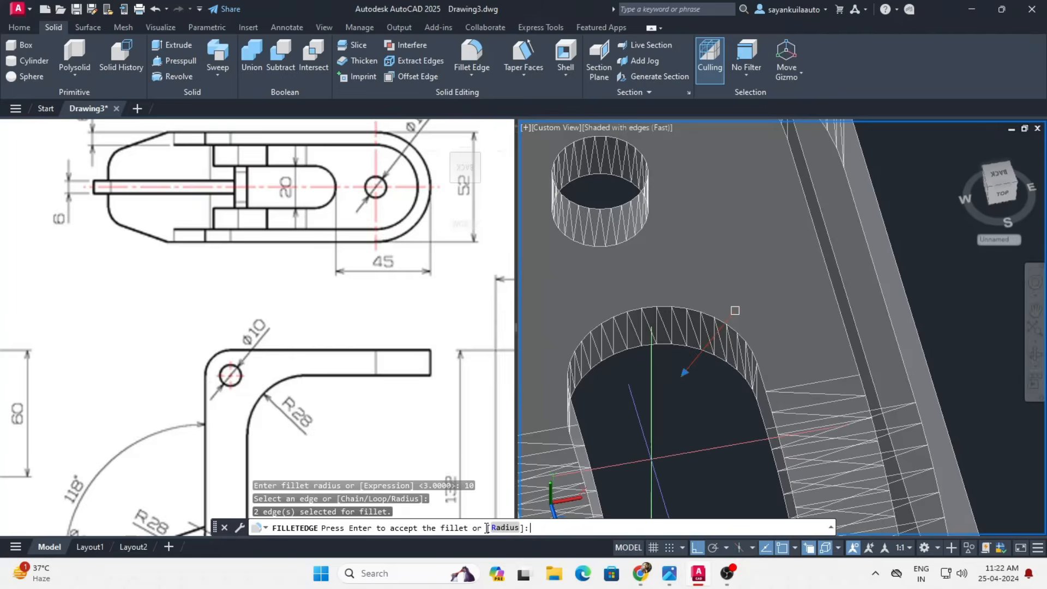
key(Return)
scroll(791, 403, down, 8)
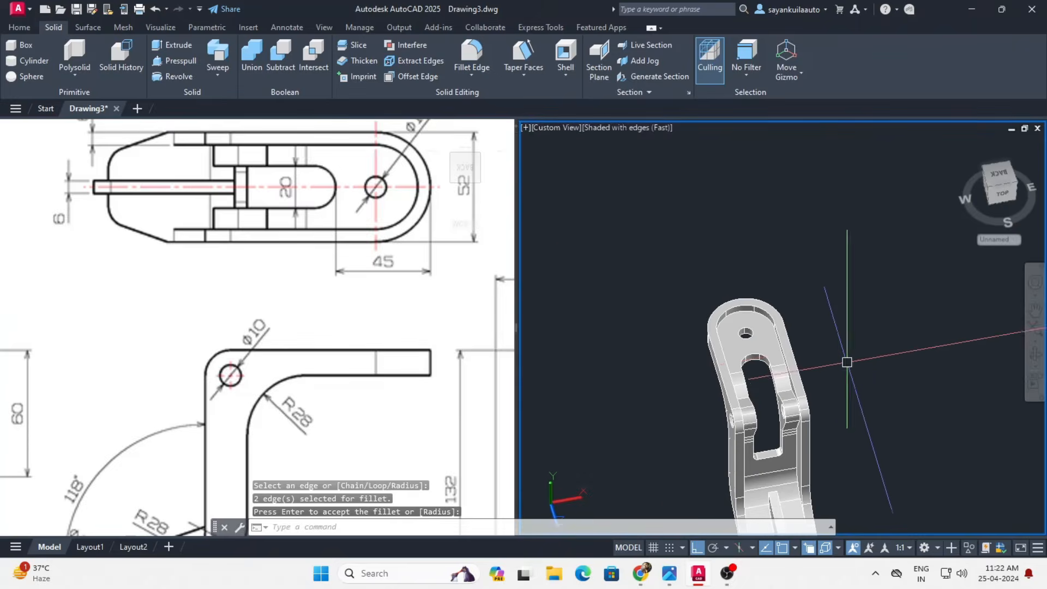
shift+middle_drag(800, 435, 774, 409)
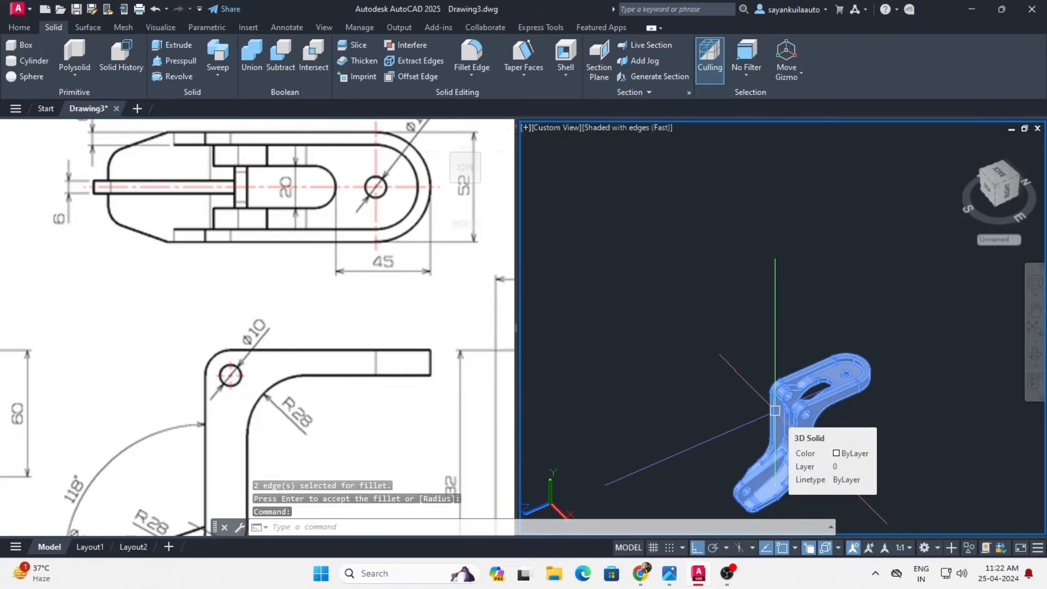
shift+middle_drag(675, 362, 844, 377)
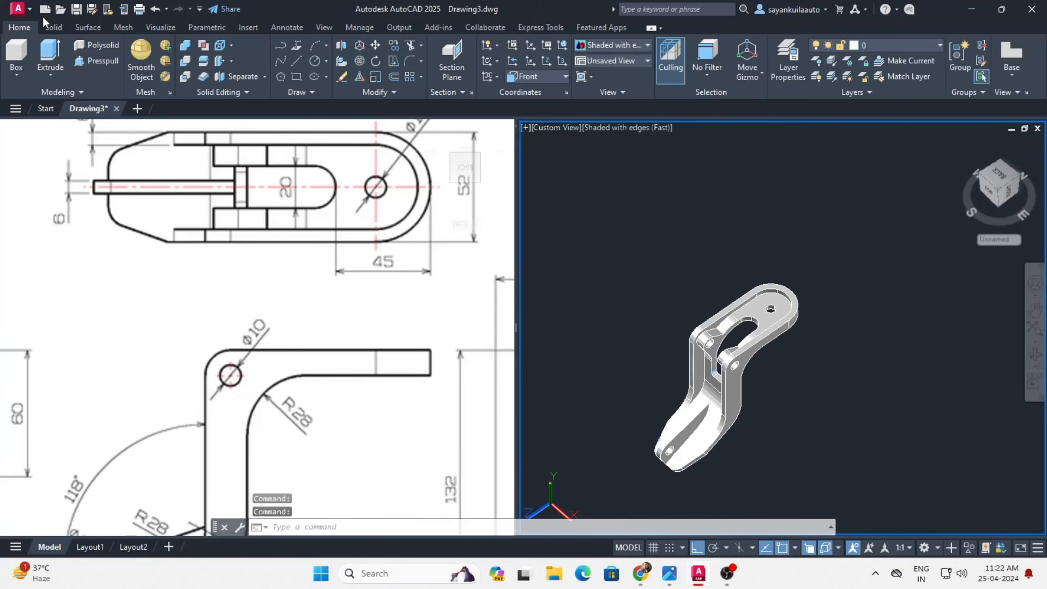